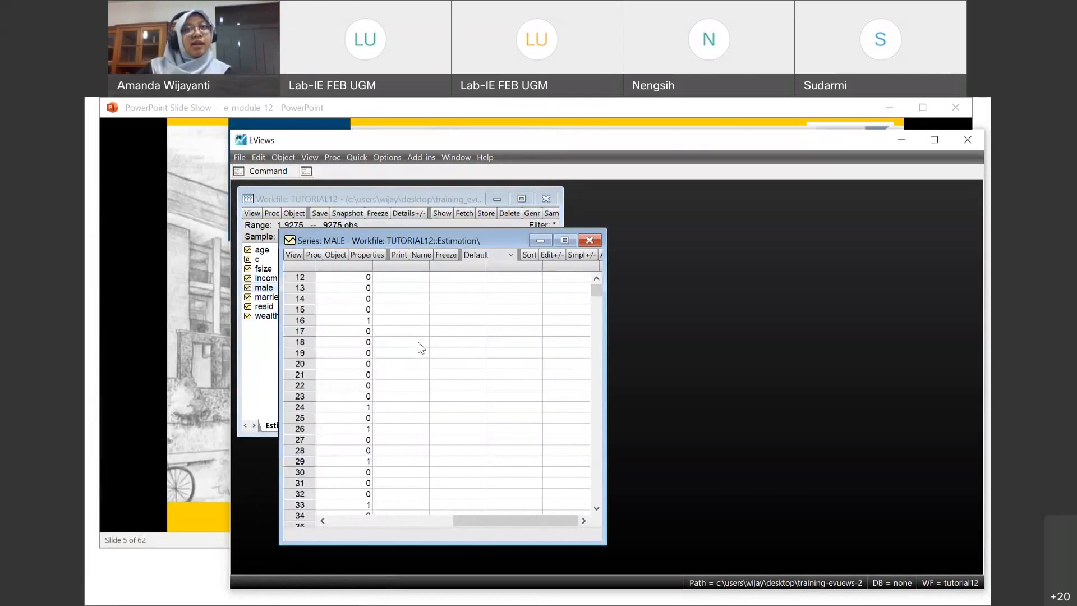
Step: Return to the first observations of the male series and close the series window
{"action": "scroll", "coordinate": [419, 342], "scroll_direction": "up", "scroll_amount": 19}
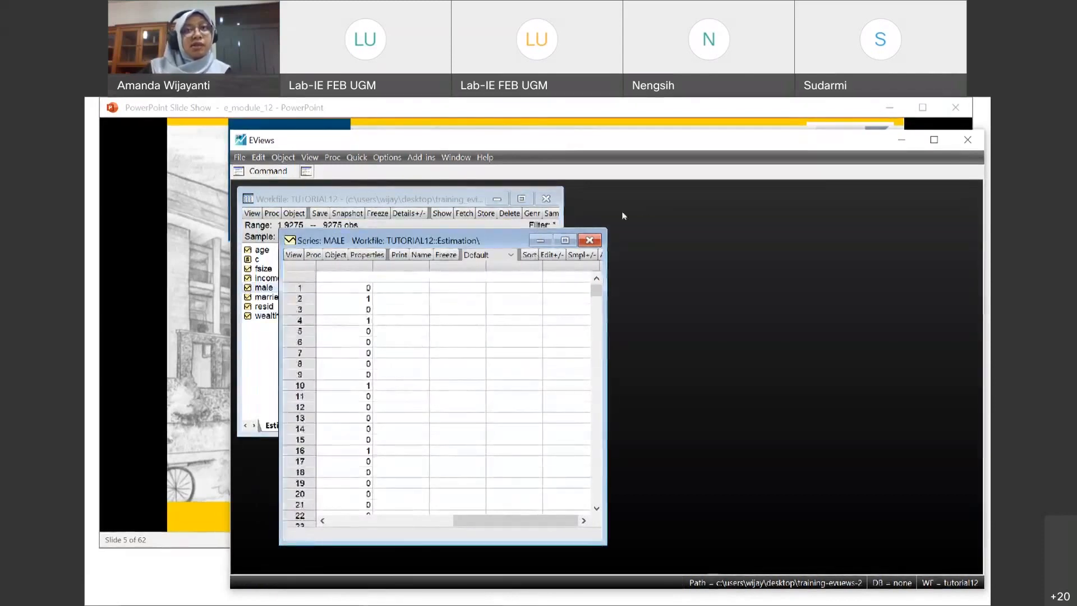
{"action": "left_click", "coordinate": [589, 240]}
Step: Switch to the PowerPoint slide show and advance to the slide "The Equation Object"
{"action": "left_click", "coordinate": [212, 250]}
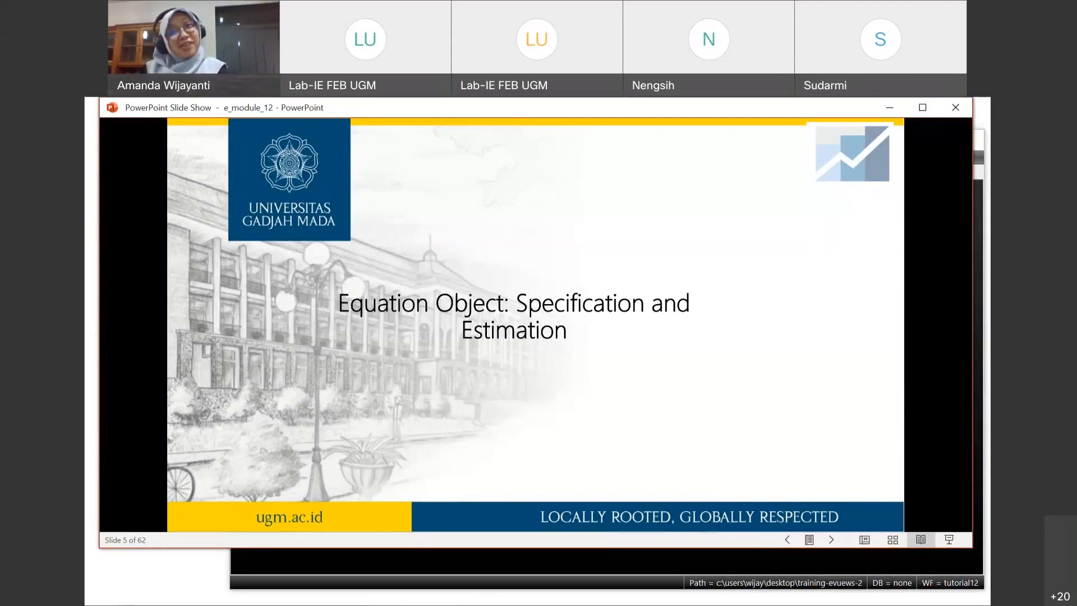
{"action": "key", "text": "Right"}
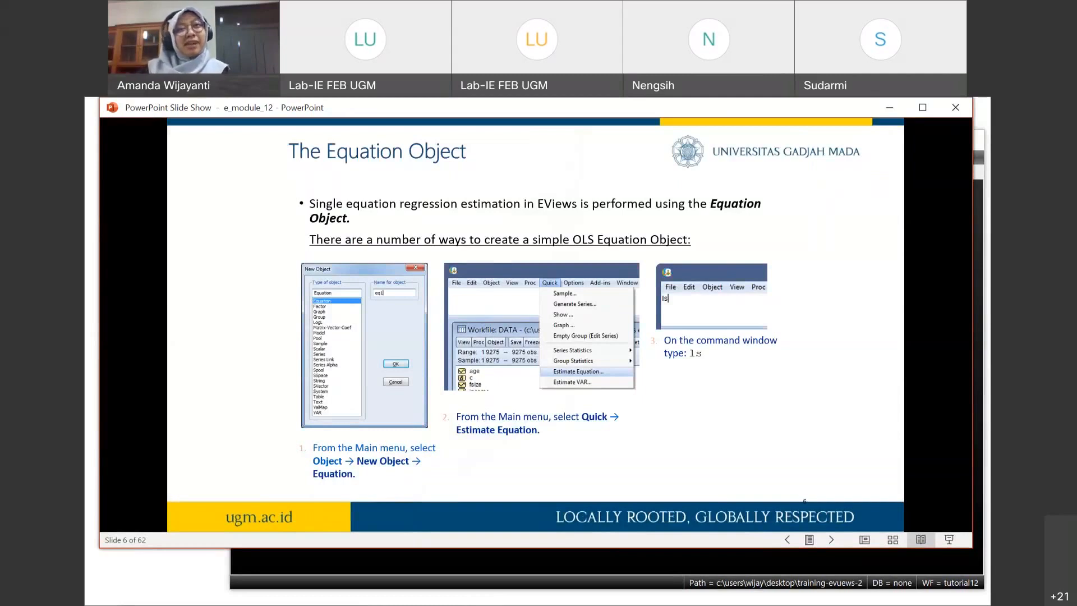
{"action": "key", "text": "Left"}
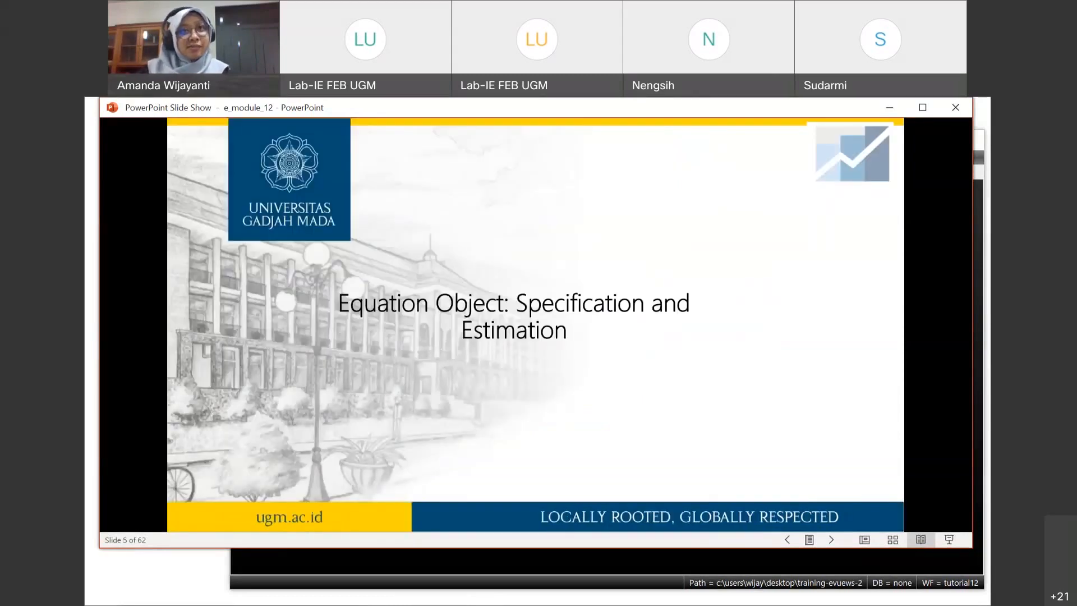
{"action": "key", "text": "Right"}
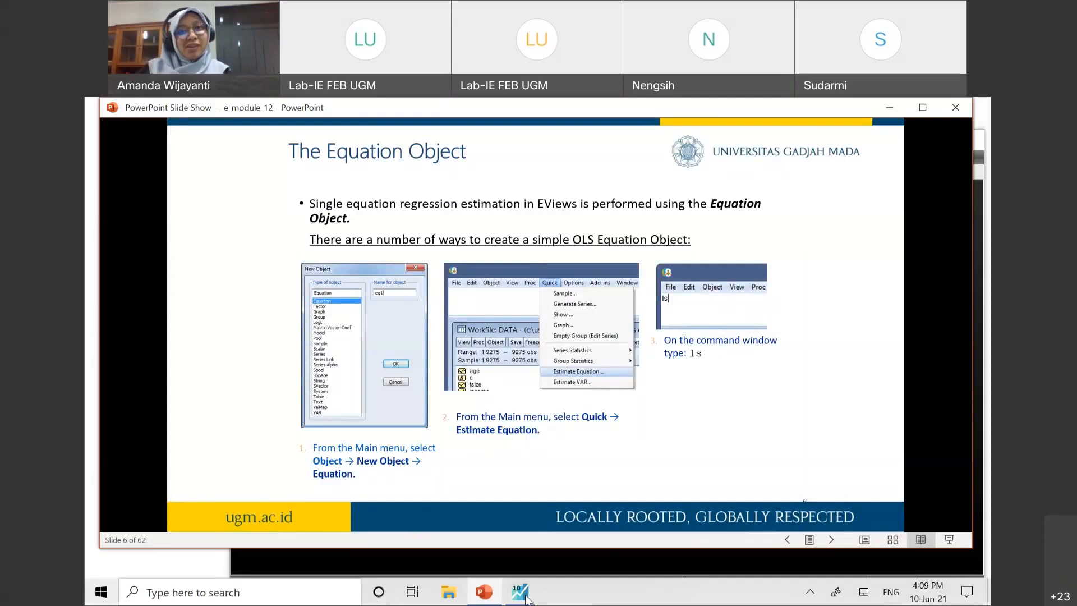
Step: Switch to EViews and create a new object of type Equation named eq01 in the TUTORIAL12 workfile
{"action": "left_click", "coordinate": [526, 598]}
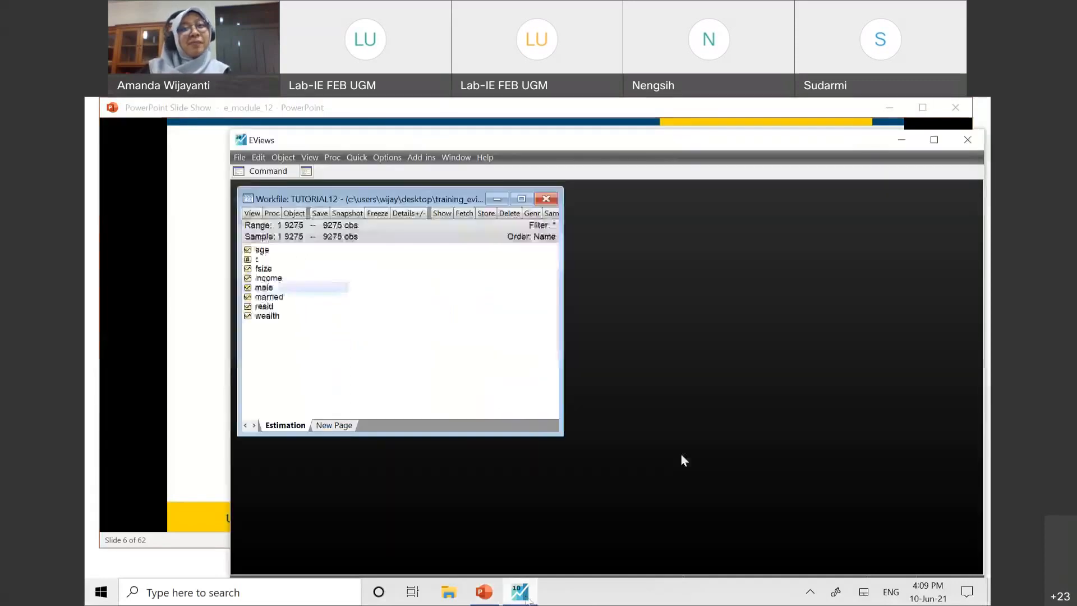
{"action": "left_click", "coordinate": [521, 389]}
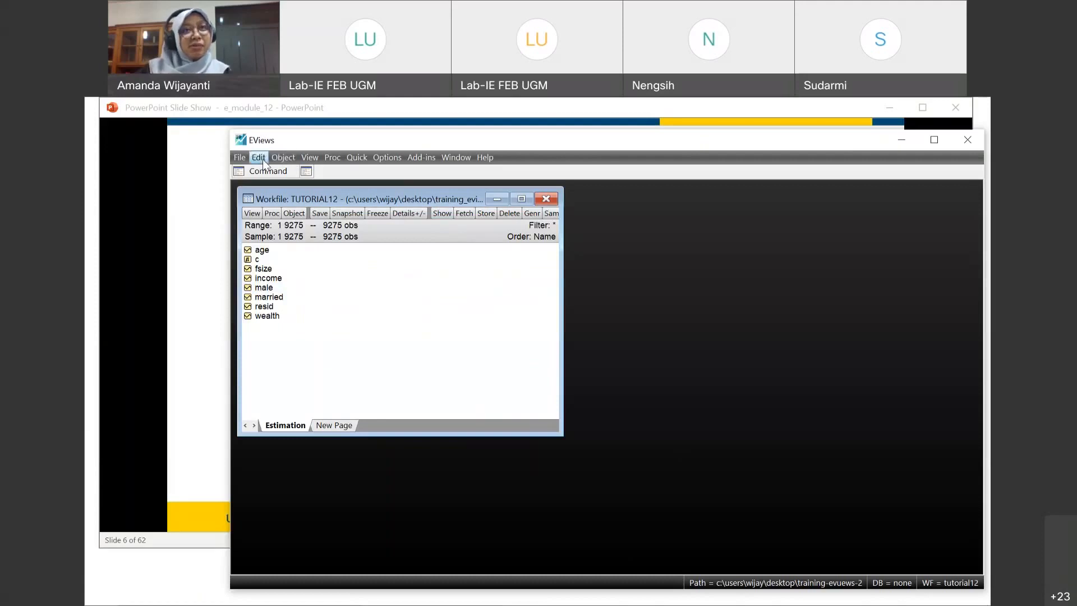
{"action": "left_click", "coordinate": [289, 158]}
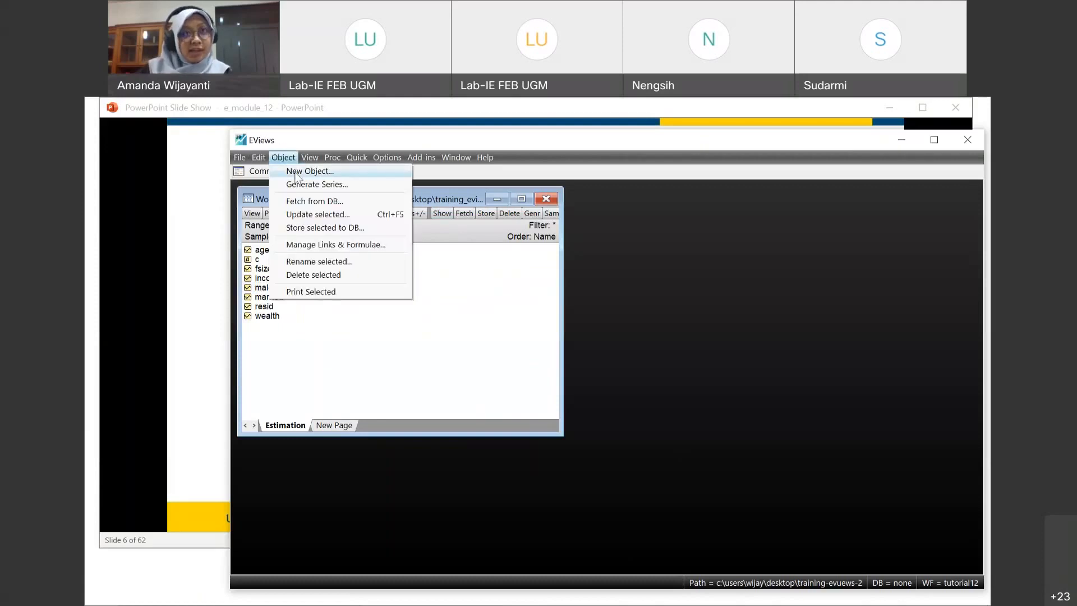
{"action": "left_click", "coordinate": [296, 172]}
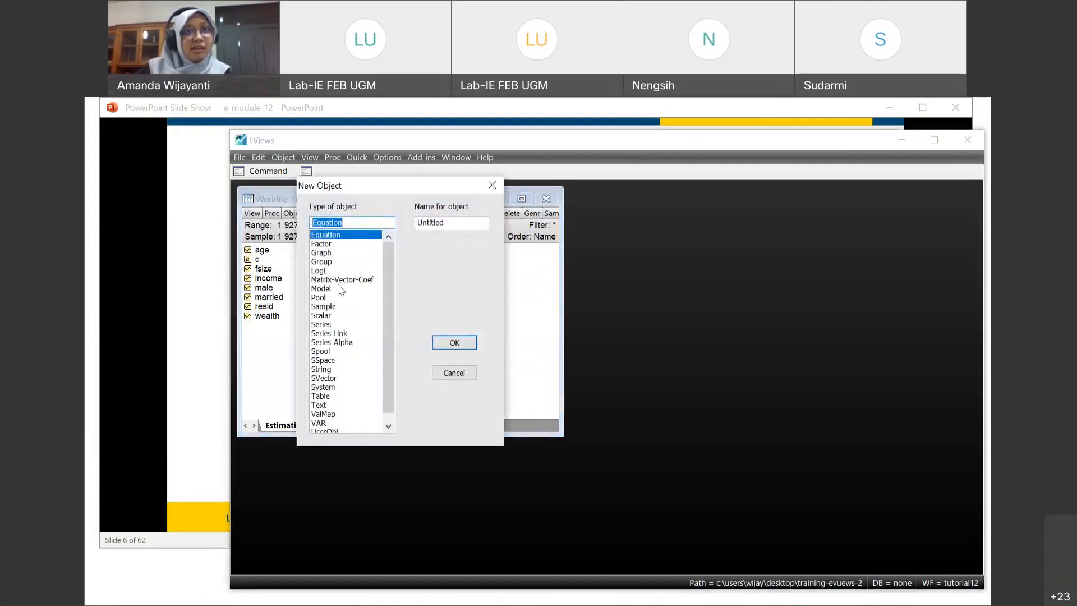
{"action": "left_click", "coordinate": [458, 224]}
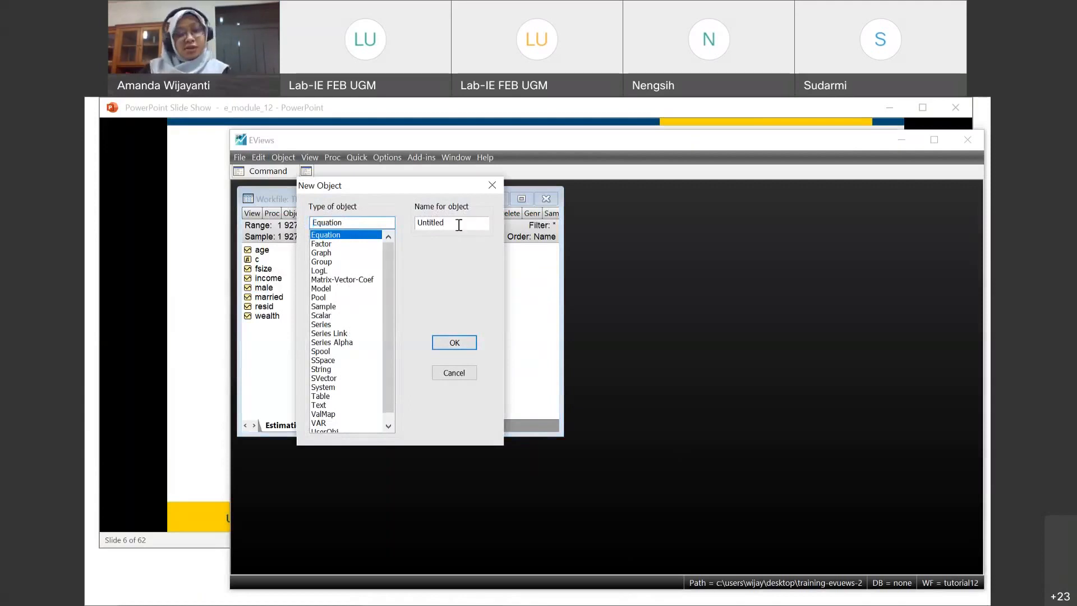
{"action": "key", "text": "BackSpace"}
{"action": "key", "text": "BackSpace"}
{"action": "key", "text": "BackSpace"}
{"action": "key", "text": "BackSpace"}
{"action": "key", "text": "BackSpace"}
{"action": "key", "text": "BackSpace"}
{"action": "key", "text": "BackSpace"}
{"action": "key", "text": "BackSpace"}
{"action": "type", "text": "eq01"}
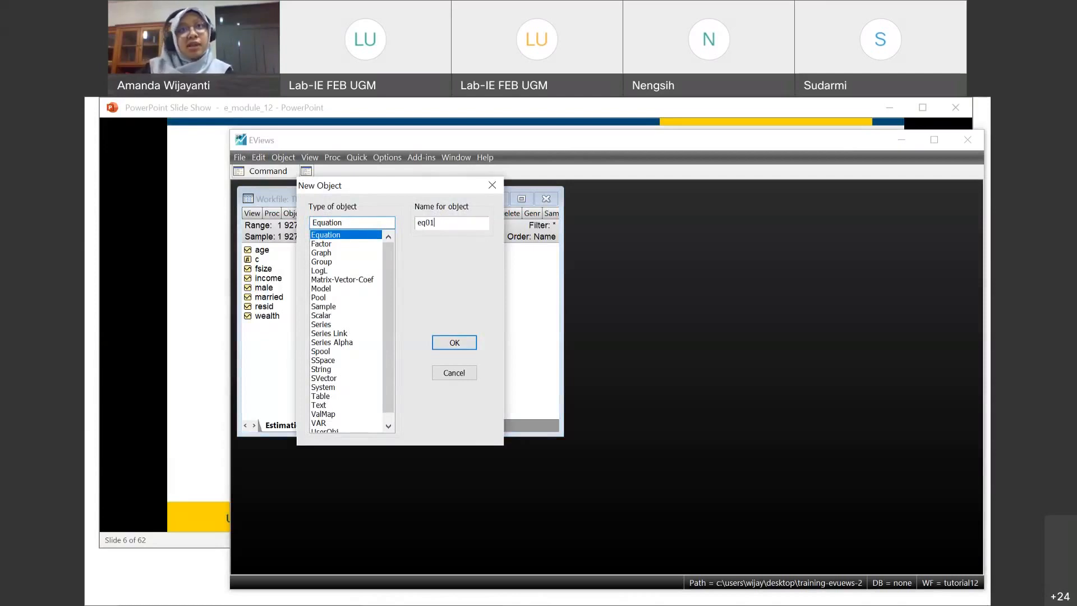
{"action": "left_click", "coordinate": [454, 343]}
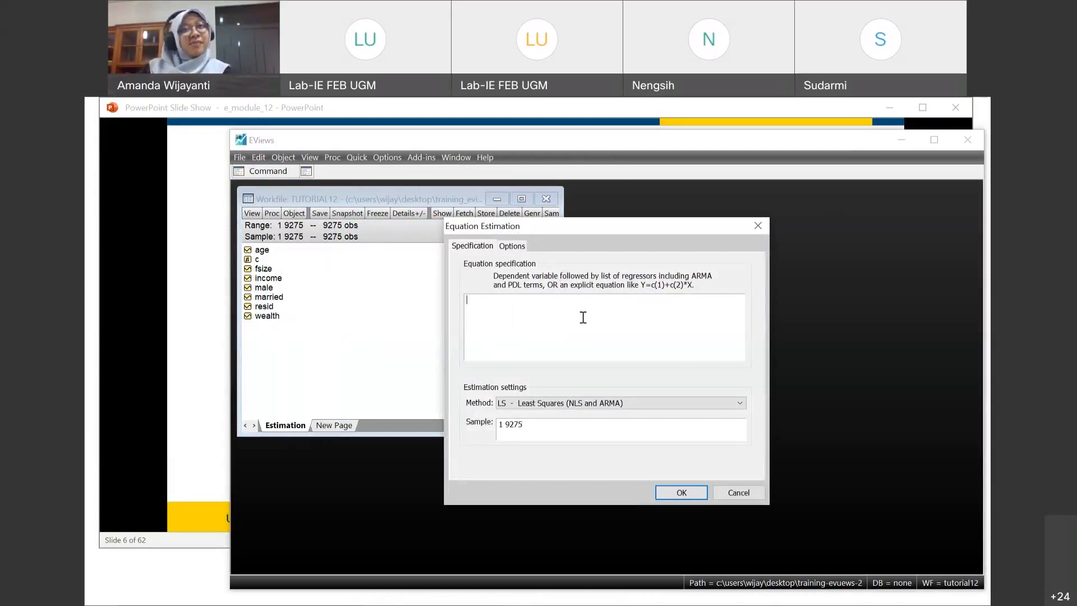
Step: Show the slide "The Equation Box" in PowerPoint, and return to the Equation Estimation dialog in EViews
{"action": "left_click", "coordinate": [174, 207]}
{"action": "left_click", "coordinate": [418, 242]}
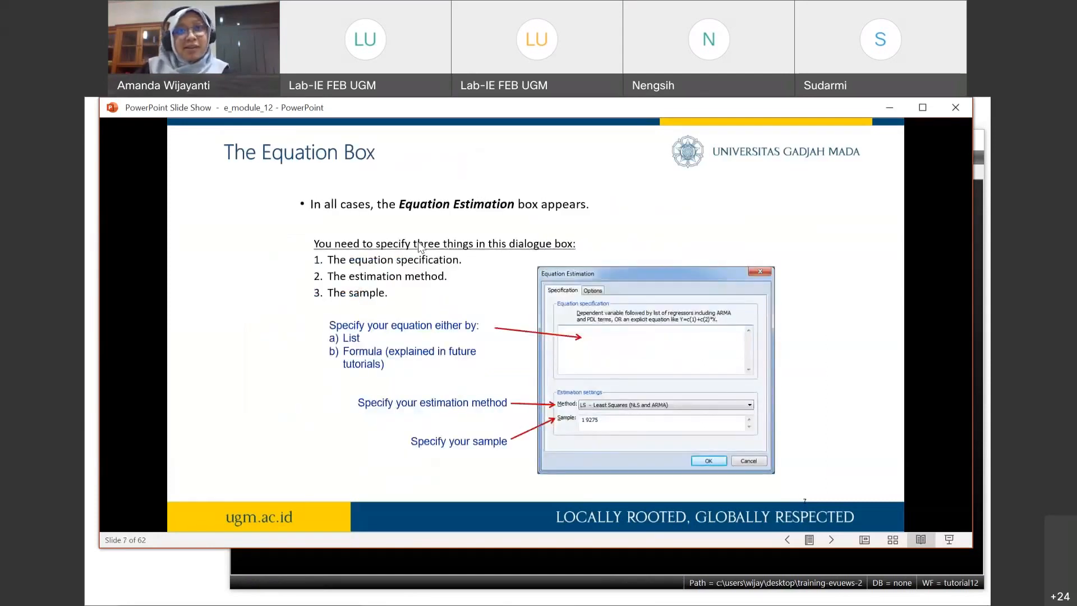
{"action": "left_click", "coordinate": [419, 245]}
{"action": "key", "text": "Left"}
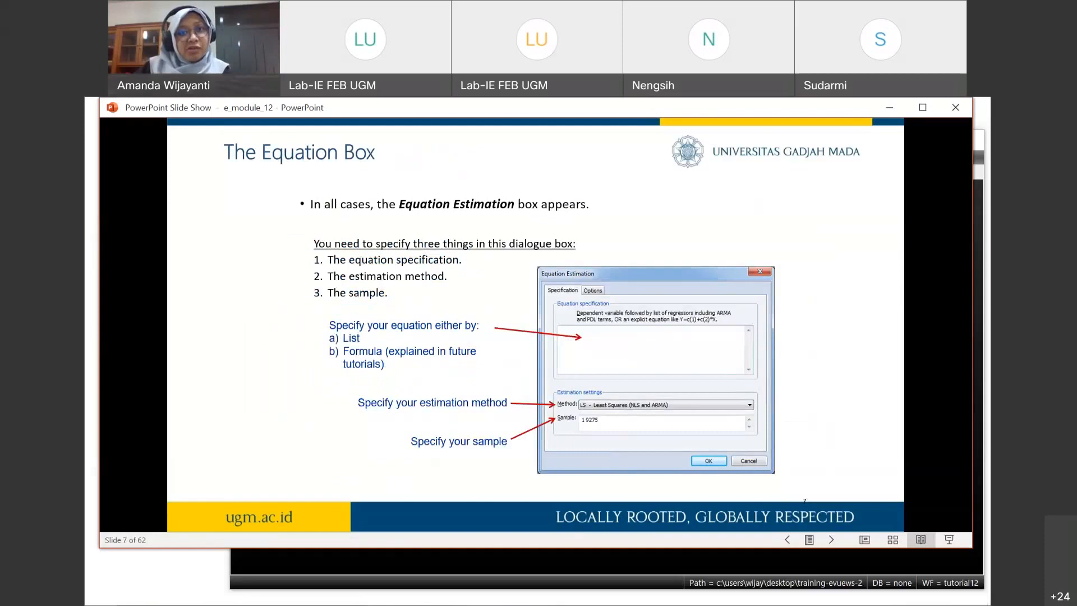
{"action": "left_click", "coordinate": [519, 591]}
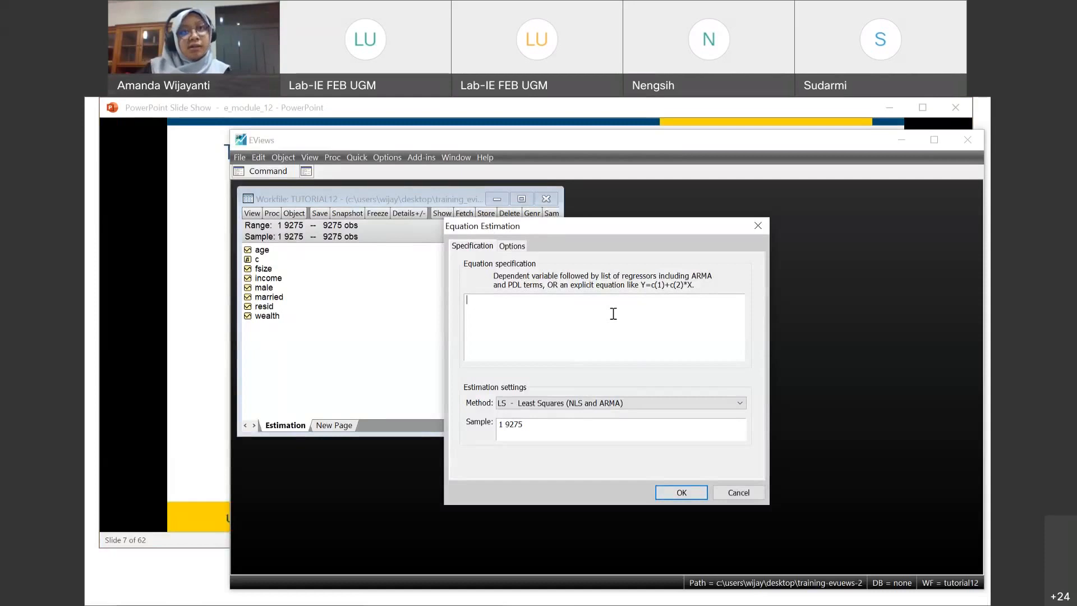
{"action": "type", "text": "wealth"}
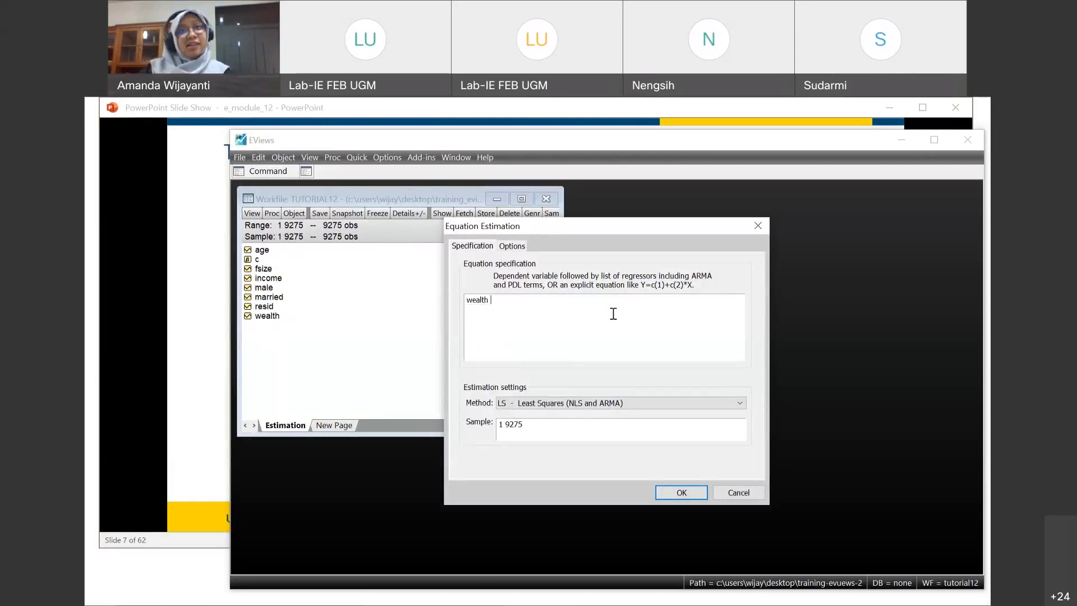
{"action": "type", "text": "c"}
{"action": "key", "text": "BackSpace"}
{"action": "key", "text": "BackSpace"}
{"action": "key", "text": "BackSpace"}
{"action": "key", "text": "BackSpace"}
{"action": "key", "text": "BackSpace"}
{"action": "key", "text": "BackSpace"}
{"action": "key", "text": "BackSpace"}
{"action": "key", "text": "BackSpace"}
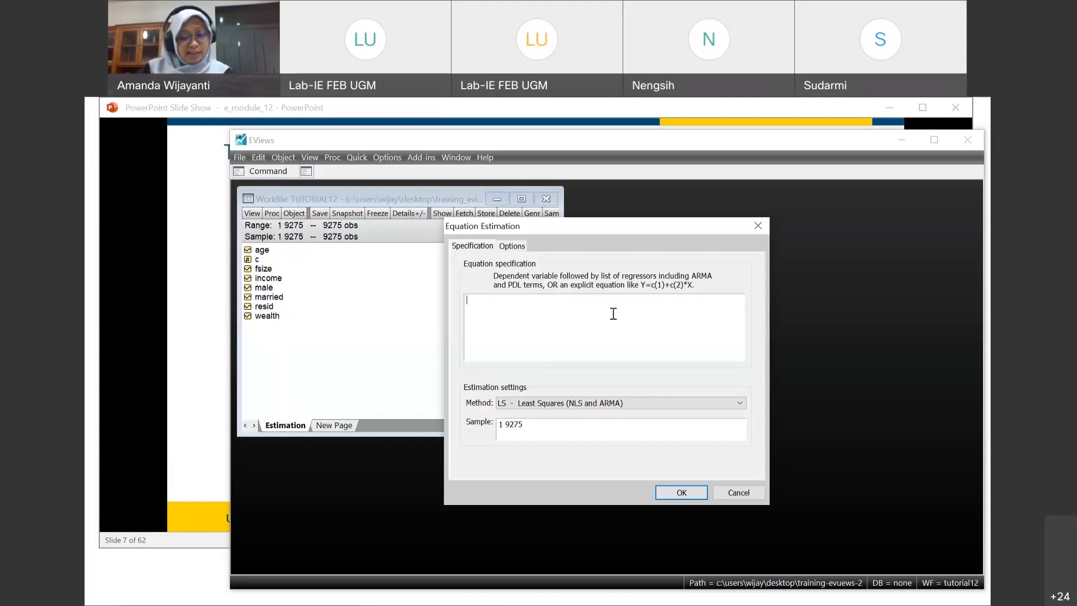
Step: Write the general regression form "Y = c +b1x1 +b2x2 + e" in the equation specification as an illustration, and clear it
{"action": "type", "text": "Y = c +"}
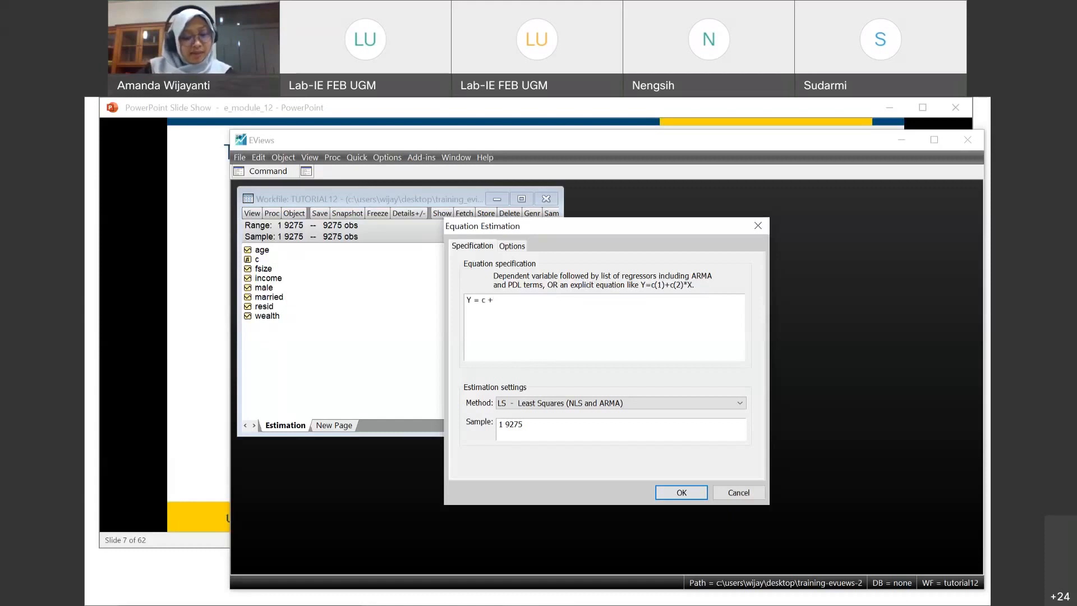
{"action": "type", "text": "b1x1"}
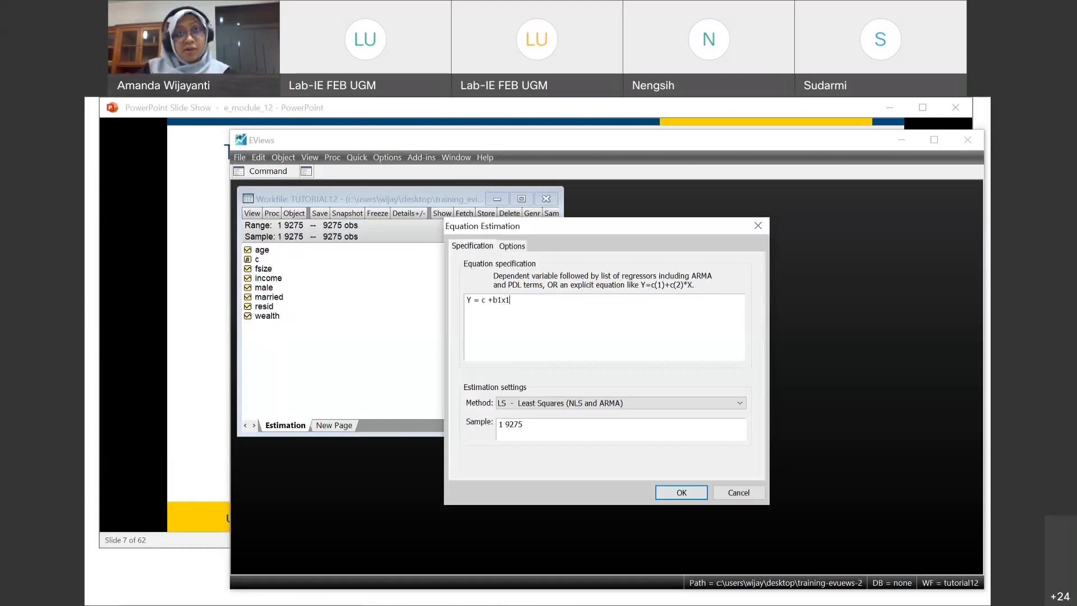
{"action": "type", "text": " +b2x3"}
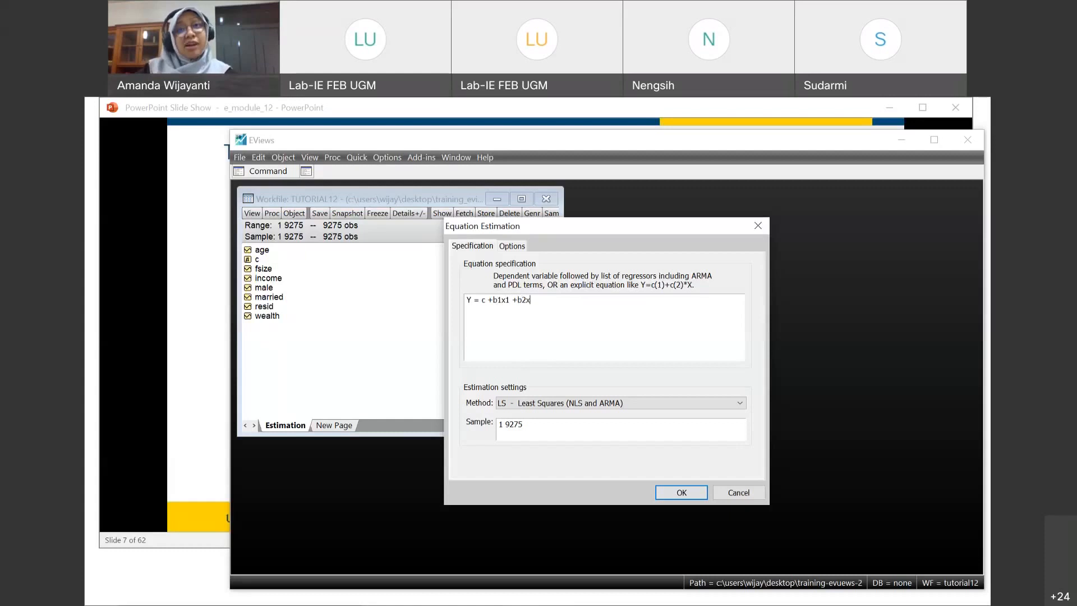
{"action": "key", "text": "BackSpace"}
{"action": "key", "text": "BackSpace"}
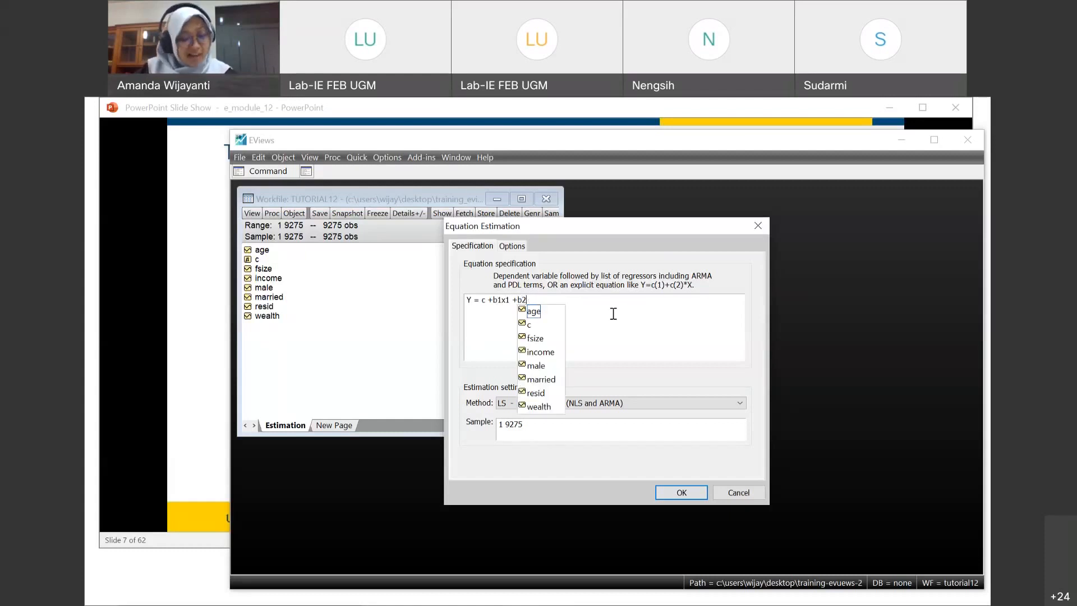
{"action": "type", "text": "x2"}
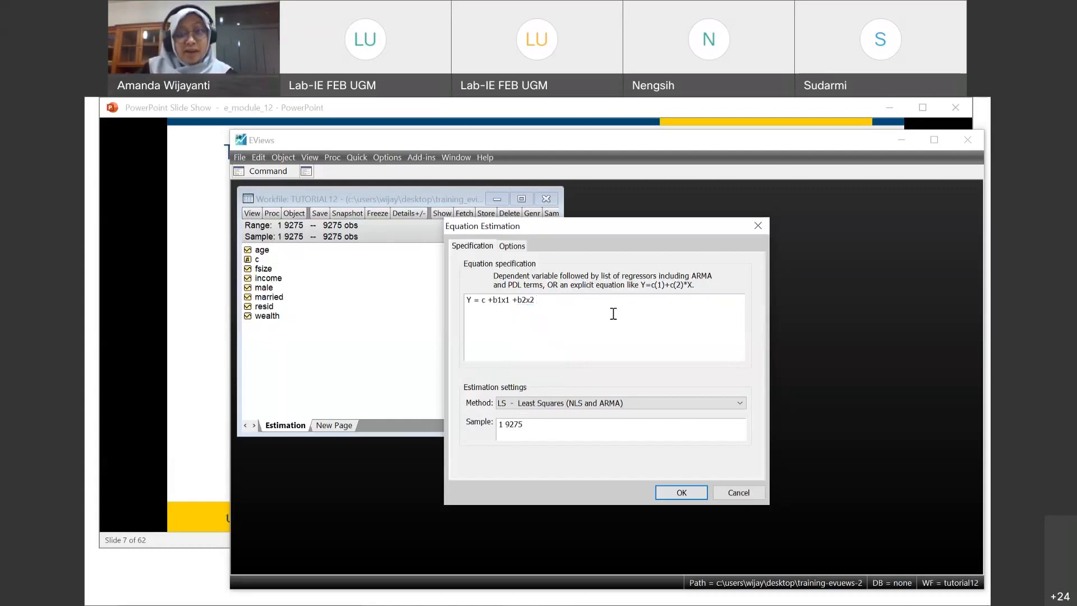
{"action": "type", "text": " ="}
{"action": "type", "text": "+"}
{"action": "type", "text": "e"}
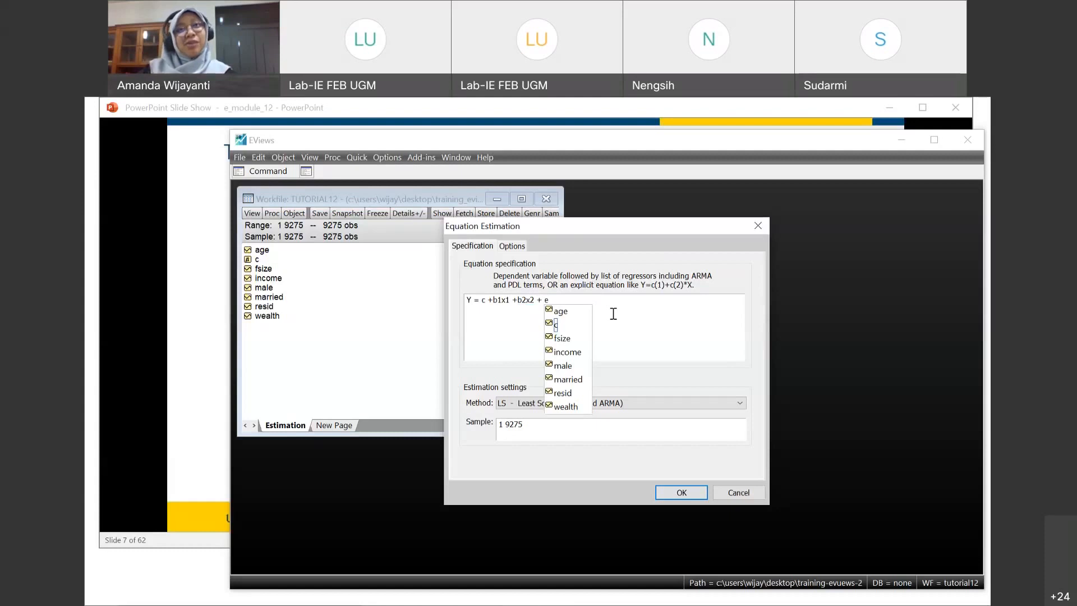
{"action": "key", "text": "BackSpace"}
{"action": "key", "text": "BackSpace"}
{"action": "key", "text": "BackSpace"}
{"action": "key", "text": "BackSpace"}
{"action": "key", "text": "BackSpace"}
{"action": "key", "text": "BackSpace"}
{"action": "key", "text": "BackSpace"}
{"action": "key", "text": "BackSpace"}
{"action": "key", "text": "BackSpace"}
{"action": "key", "text": "BackSpace"}
{"action": "key", "text": "BackSpace"}
{"action": "key", "text": "BackSpace"}
{"action": "key", "text": "BackSpace"}
{"action": "key", "text": "BackSpace"}
{"action": "key", "text": "BackSpace"}
{"action": "key", "text": "BackSpace"}
{"action": "key", "text": "BackSpace"}
{"action": "key", "text": "BackSpace"}
{"action": "key", "text": "BackSpace"}
{"action": "key", "text": "BackSpace"}
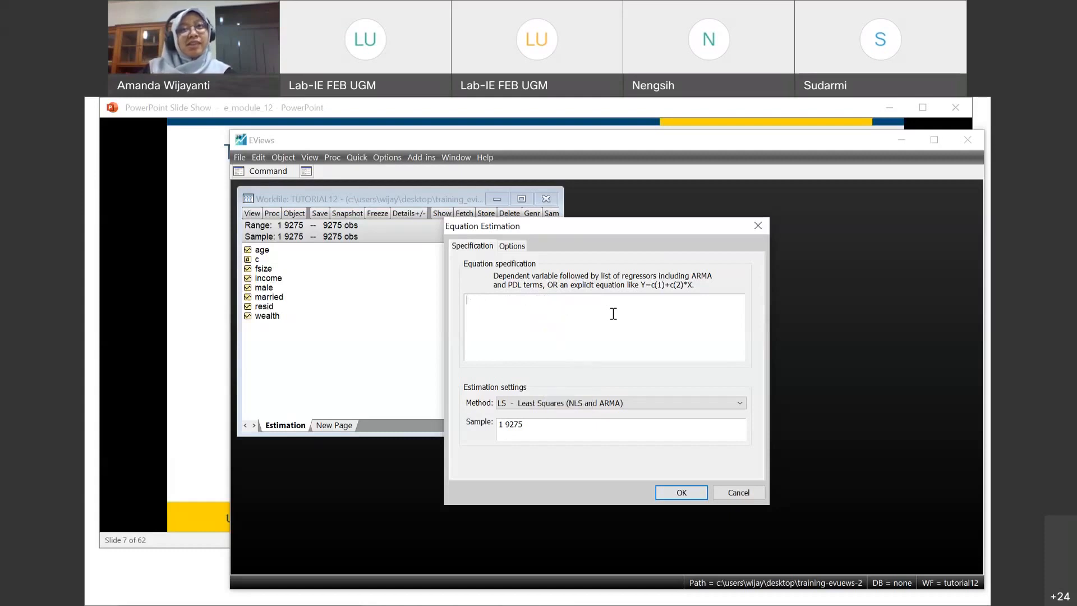
Step: Specify the equation as a list with wealth as dependent variable: "wealth c income fsize age"
{"action": "type", "text": "wealth"}
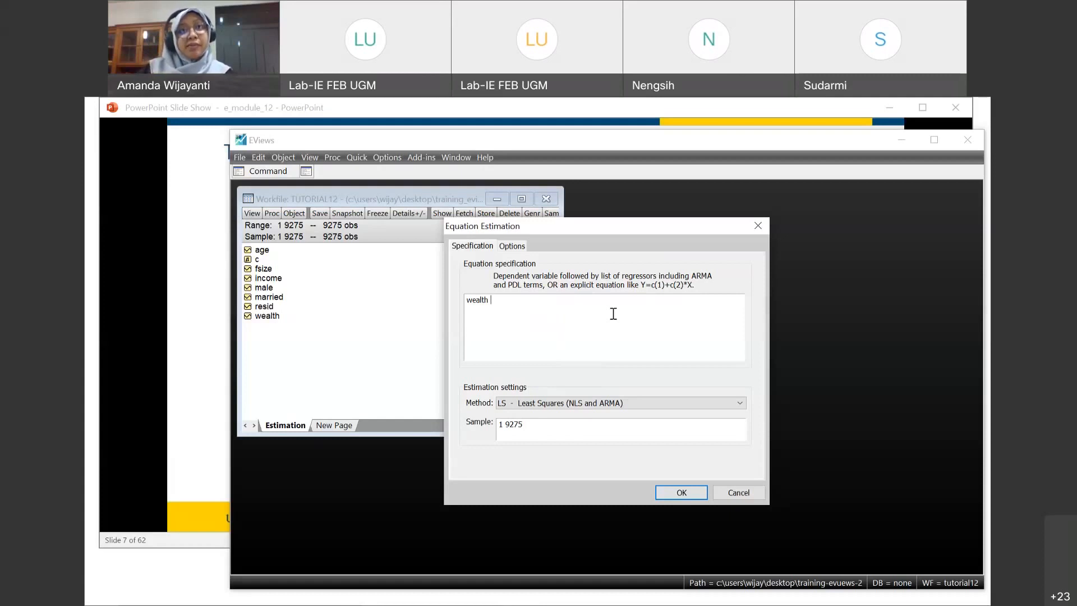
{"action": "type", "text": "c"}
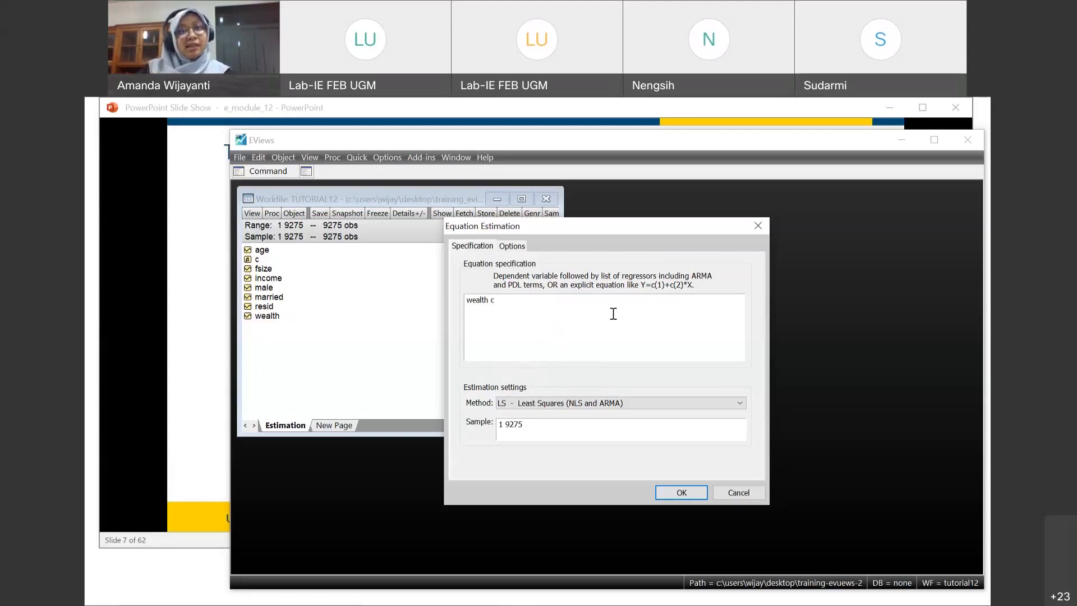
{"action": "type", "text": " income"}
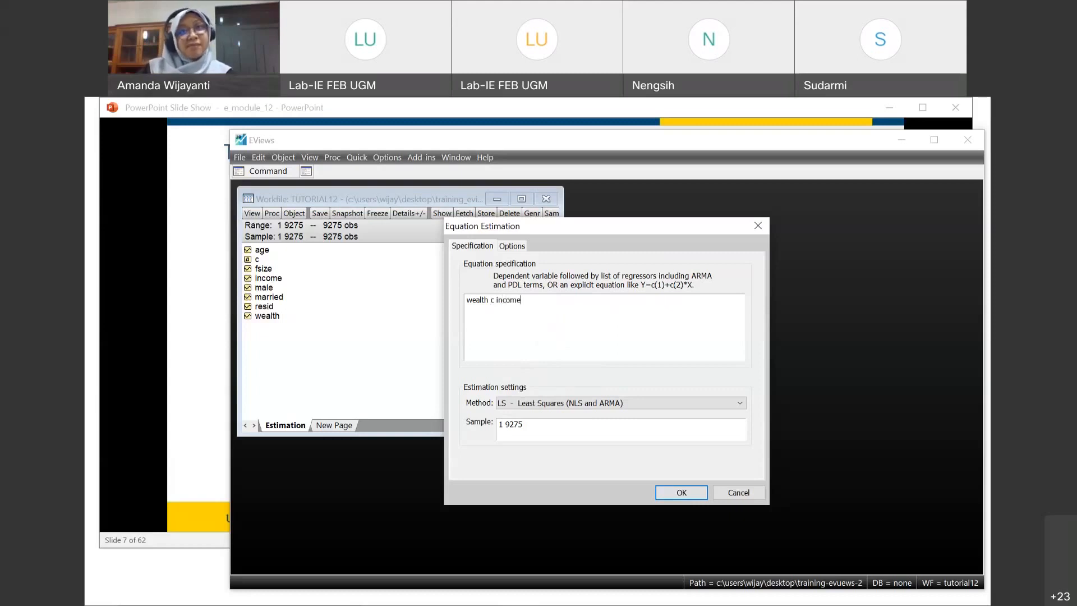
{"action": "type", "text": " fsiz"}
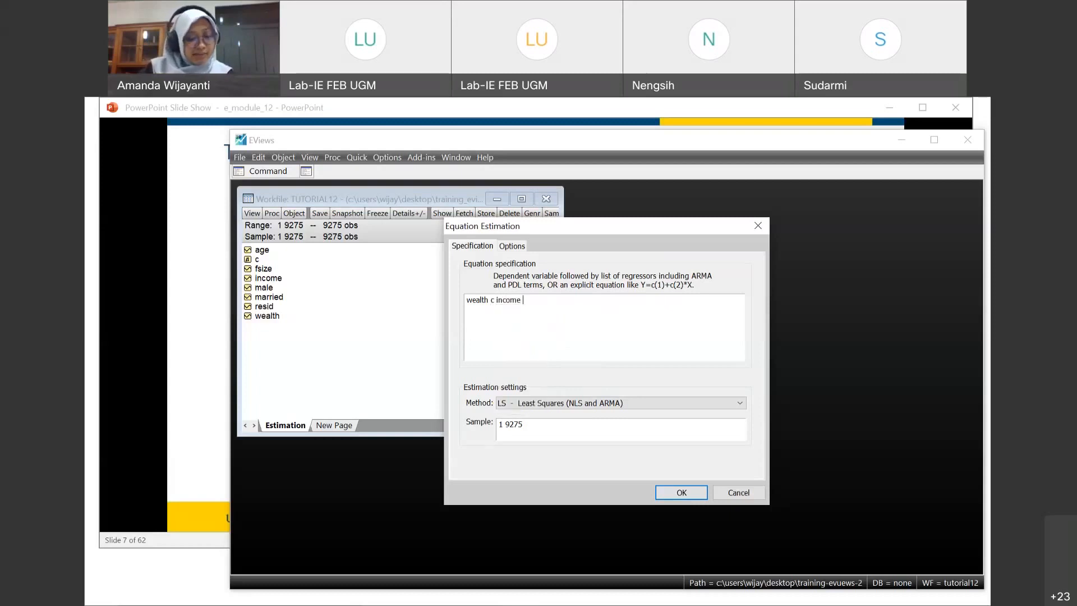
{"action": "type", "text": "e"}
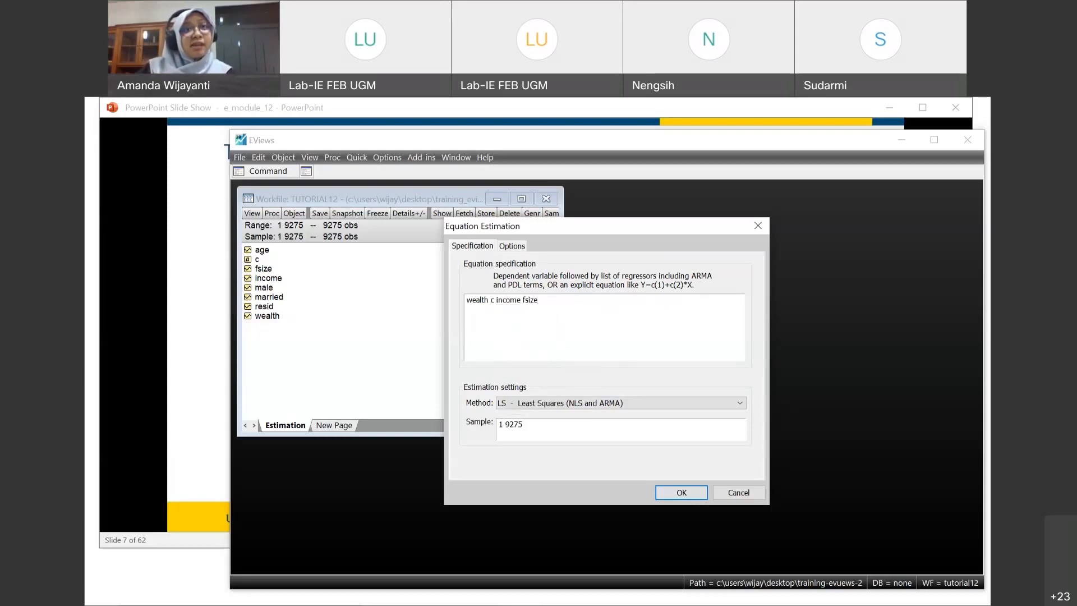
{"action": "type", "text": " age"}
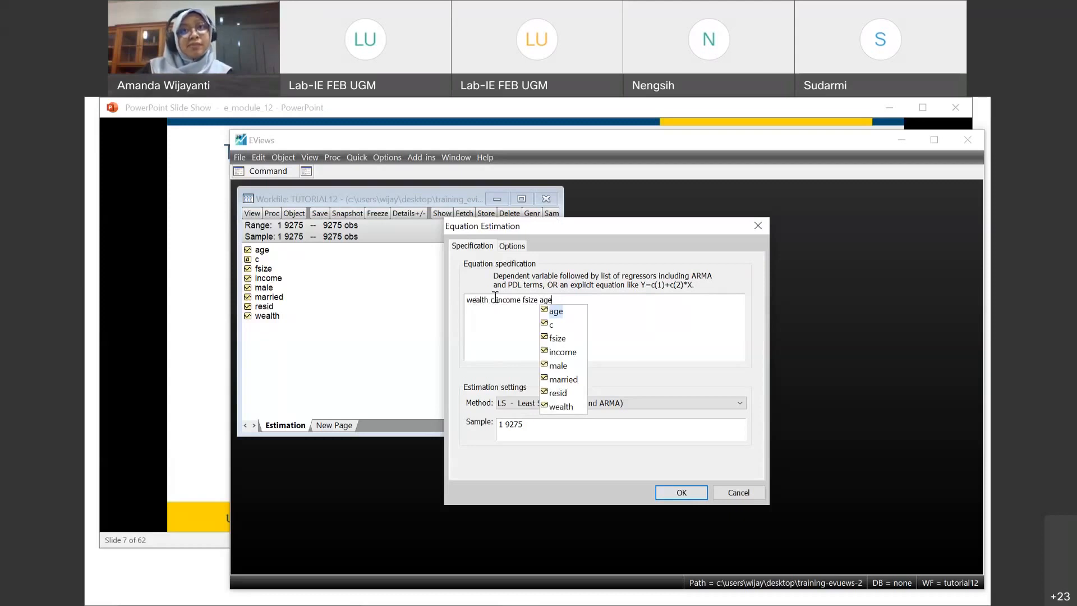
{"action": "left_click", "coordinate": [589, 299]}
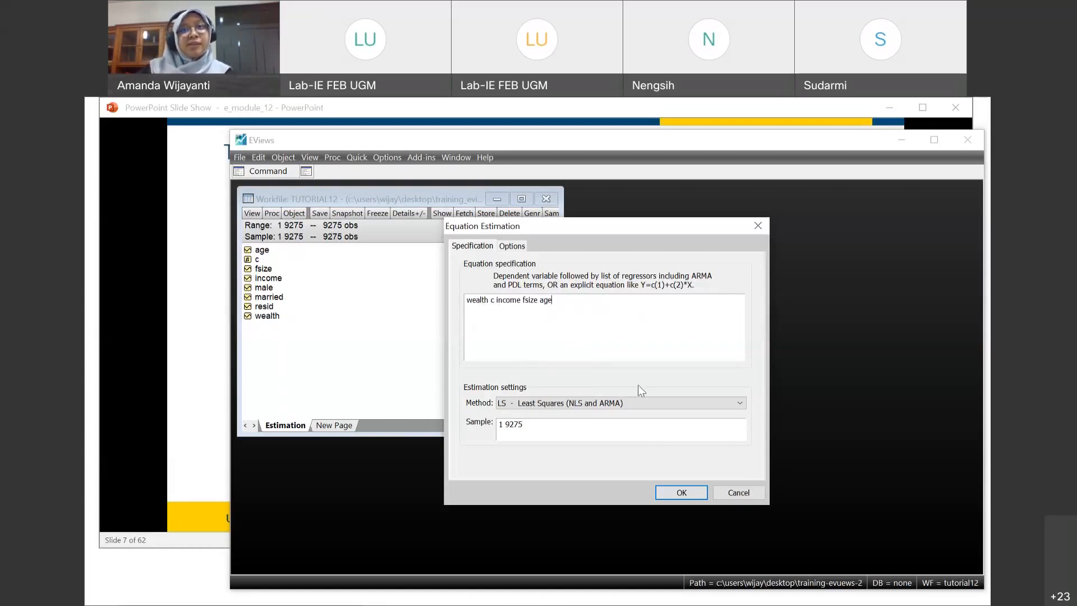
Step: Review the available estimation methods for the equation, keeping LS - Least Squares (NLS and ARMA)
{"action": "left_click", "coordinate": [675, 402]}
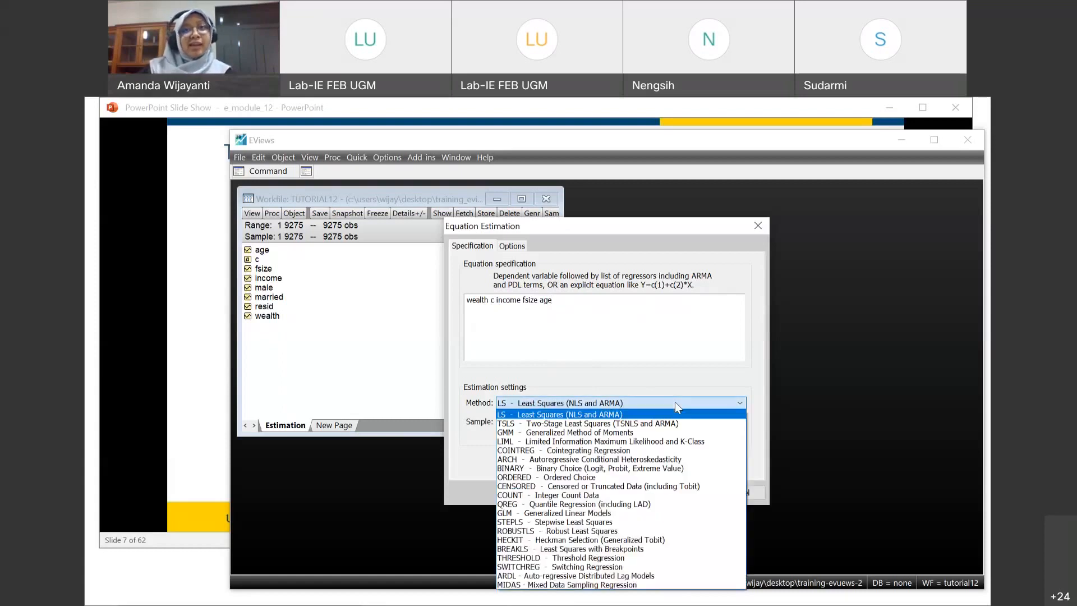
{"action": "left_click", "coordinate": [675, 402]}
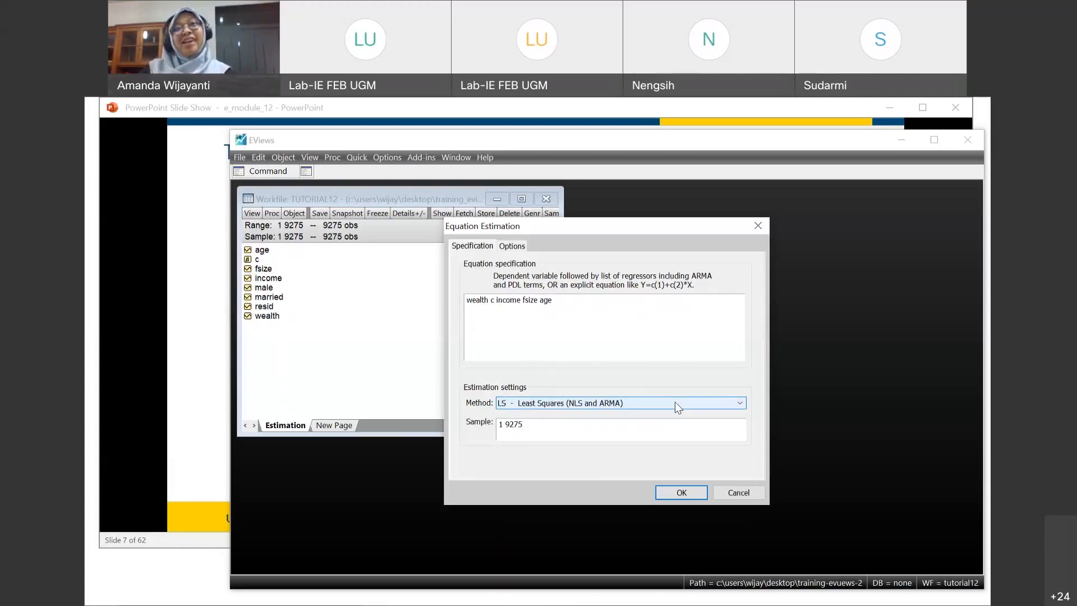
{"action": "left_click", "coordinate": [537, 402]}
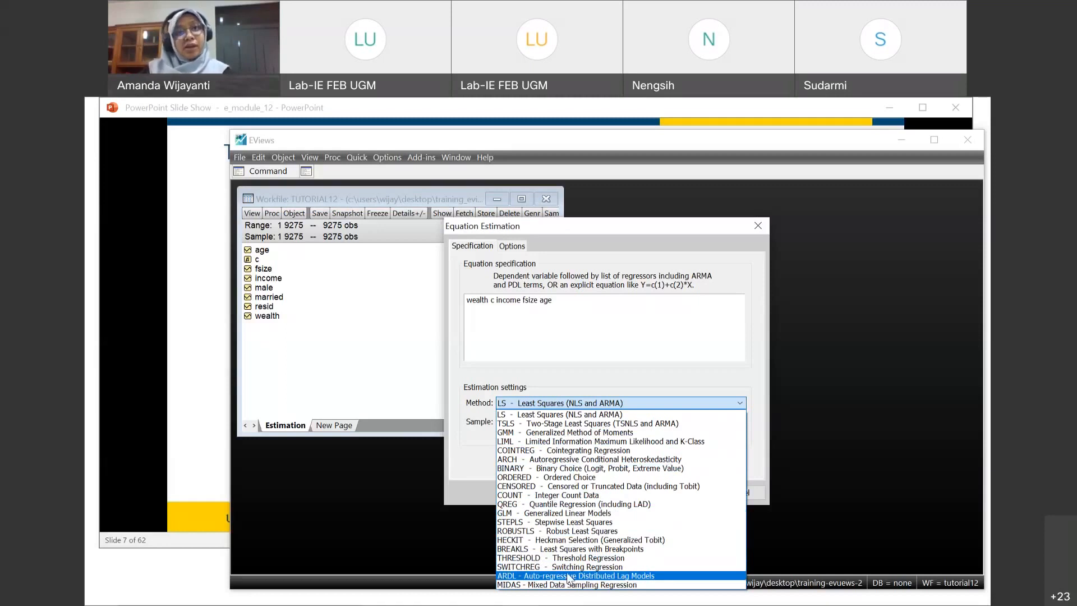
{"action": "left_click", "coordinate": [576, 404]}
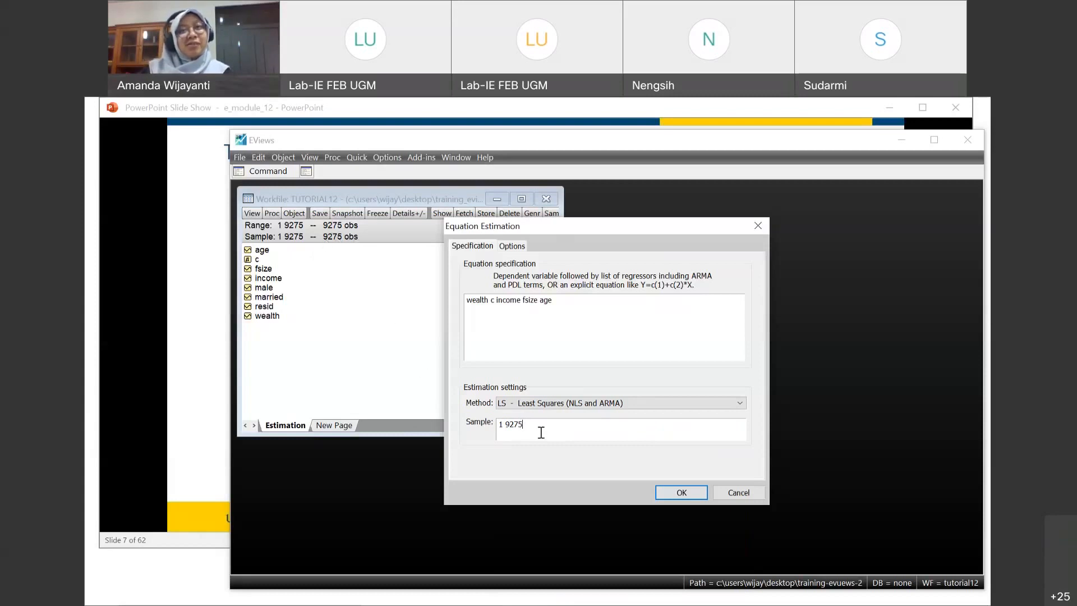
Step: Try "1 500" as the estimation sample, and restore the full sample "1 9275"
{"action": "key", "text": "BackSpace"}
{"action": "key", "text": "BackSpace"}
{"action": "key", "text": "BackSpace"}
{"action": "key", "text": "BackSpace"}
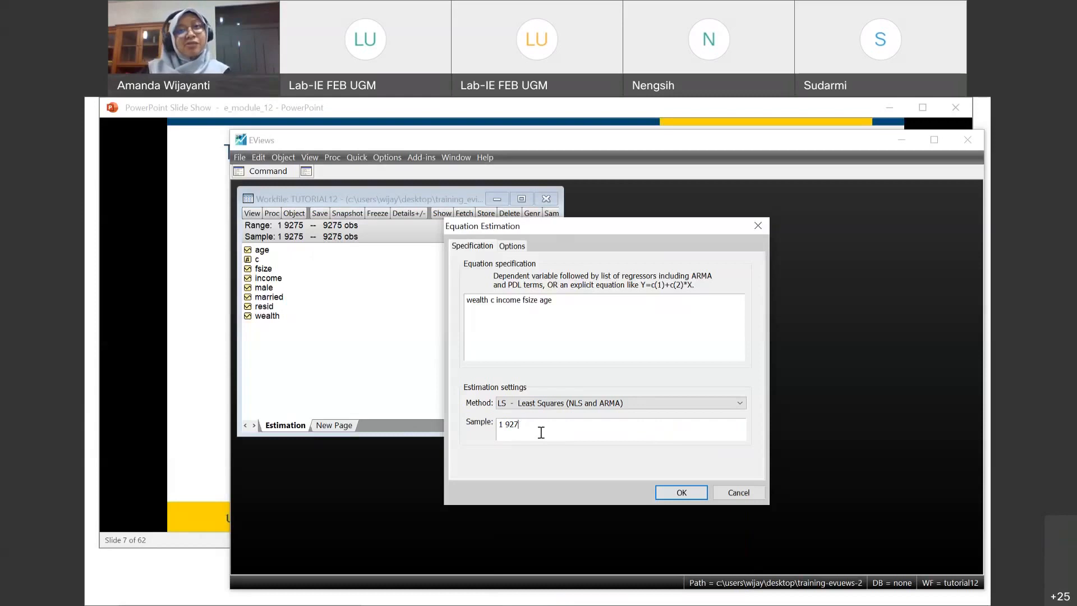
{"action": "type", "text": "500"}
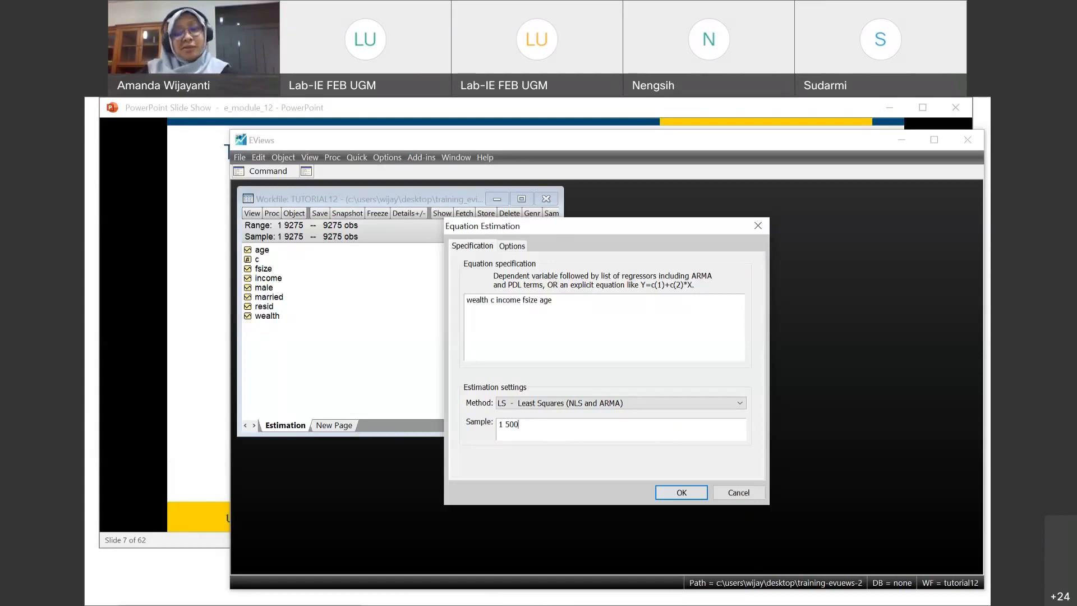
{"action": "key", "text": "BackSpace"}
{"action": "key", "text": "BackSpace"}
{"action": "key", "text": "BackSpace"}
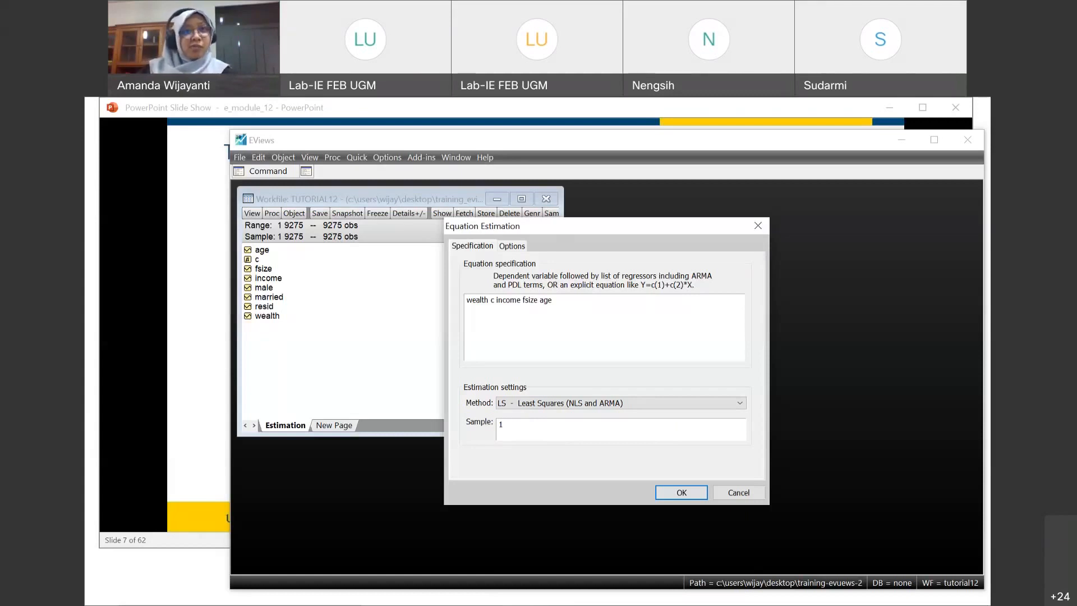
{"action": "type", "text": "9275"}
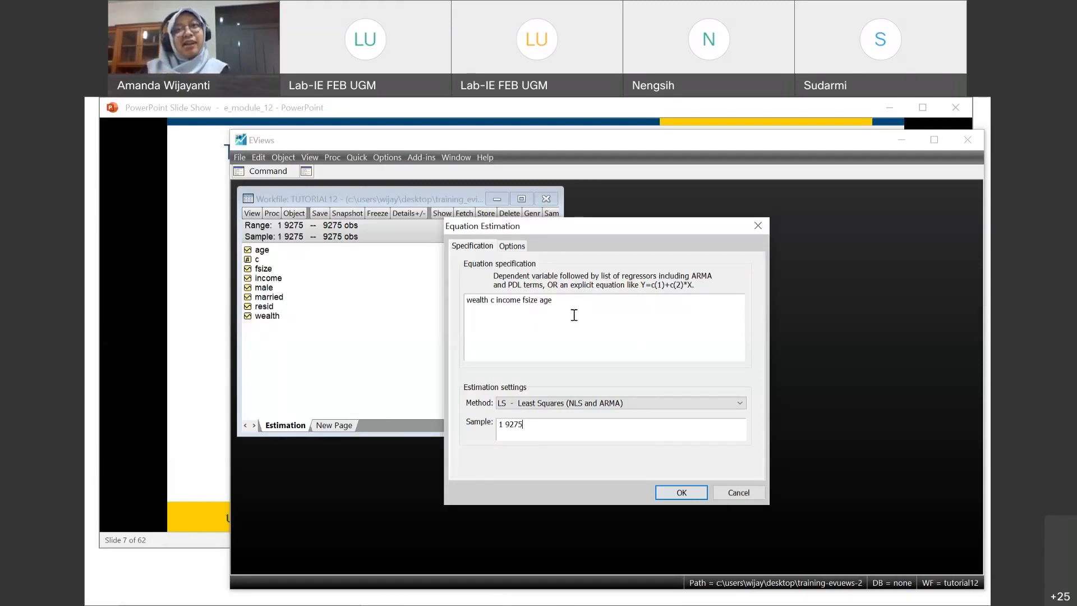
Step: Review the equation's estimation options, keeping the Ordinary covariance method and None as the weight type
{"action": "left_click", "coordinate": [512, 250]}
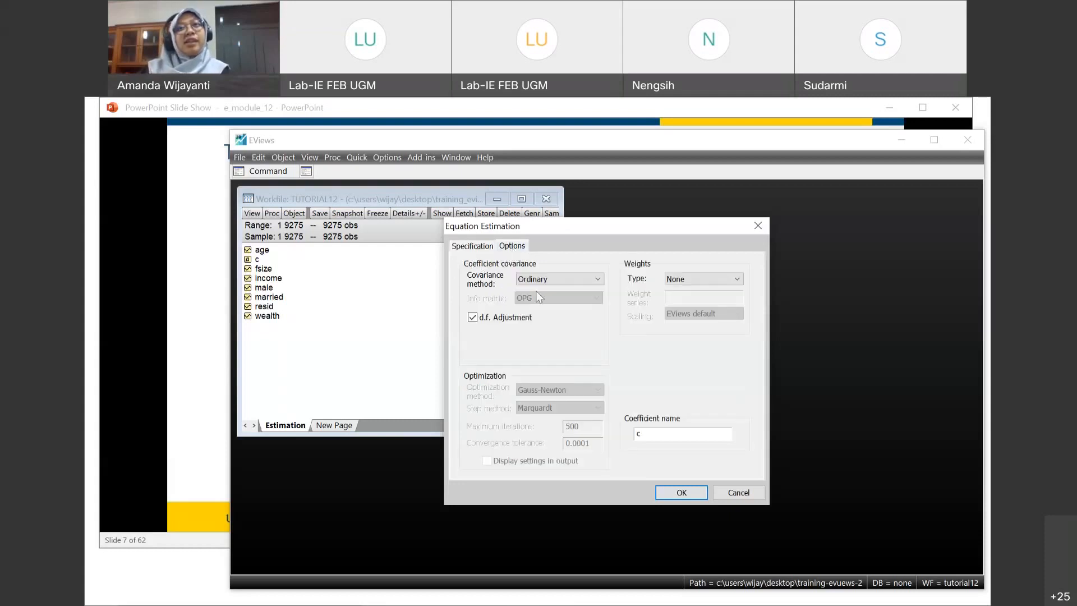
{"action": "left_click", "coordinate": [473, 246]}
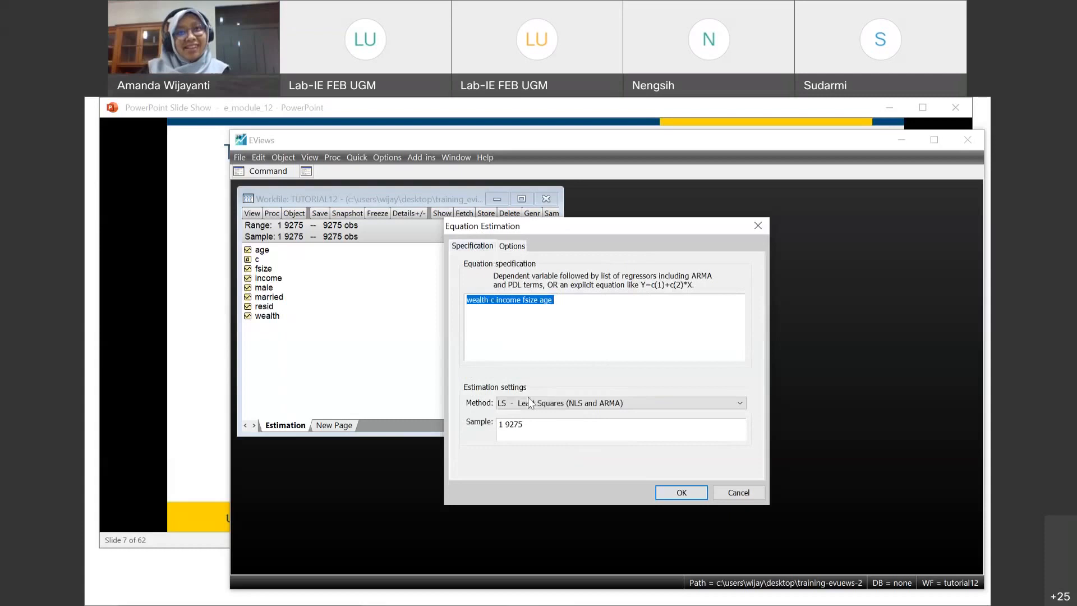
{"action": "left_click", "coordinate": [516, 251]}
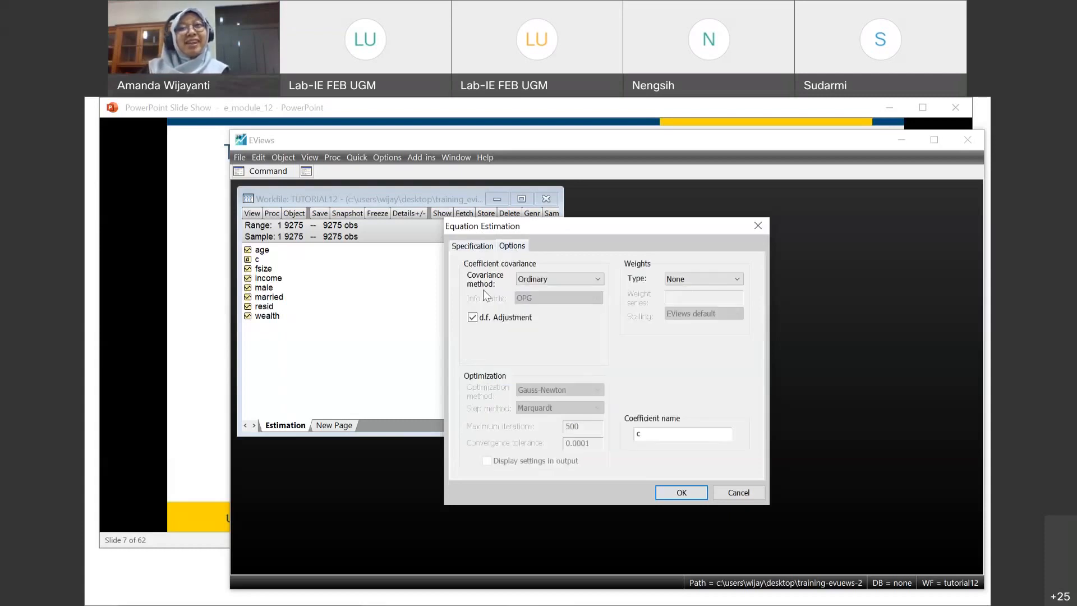
{"action": "left_click", "coordinate": [573, 279]}
{"action": "left_click", "coordinate": [574, 278]}
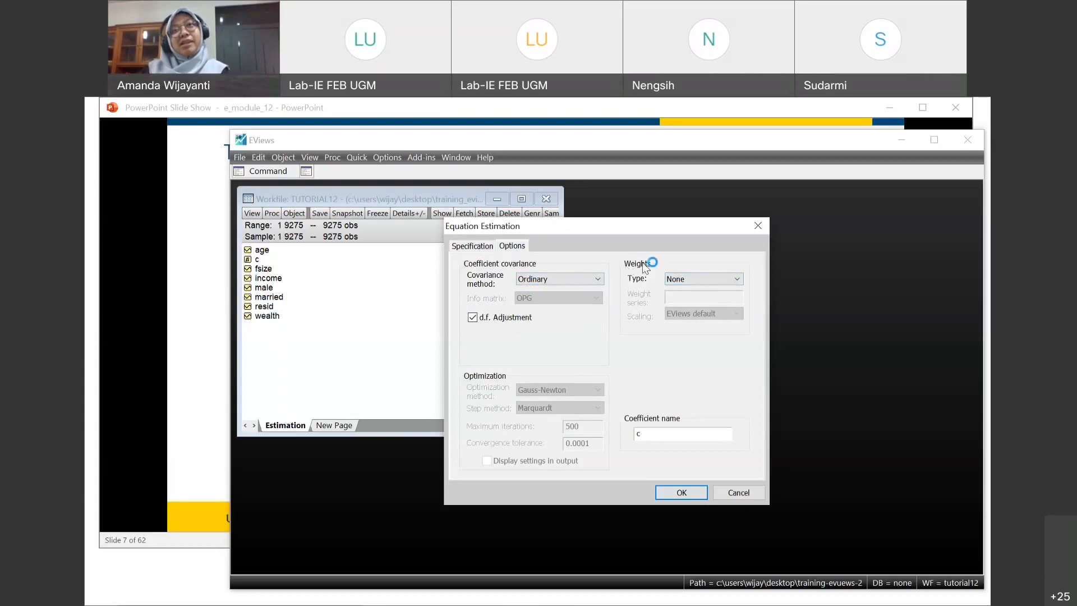
{"action": "left_click", "coordinate": [718, 279]}
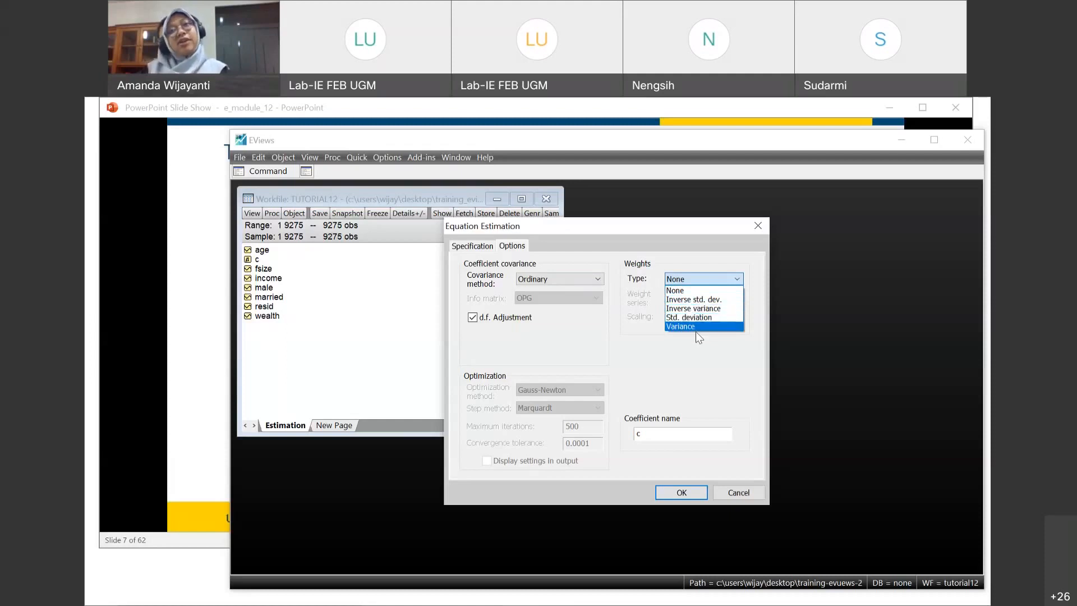
{"action": "left_click", "coordinate": [690, 287]}
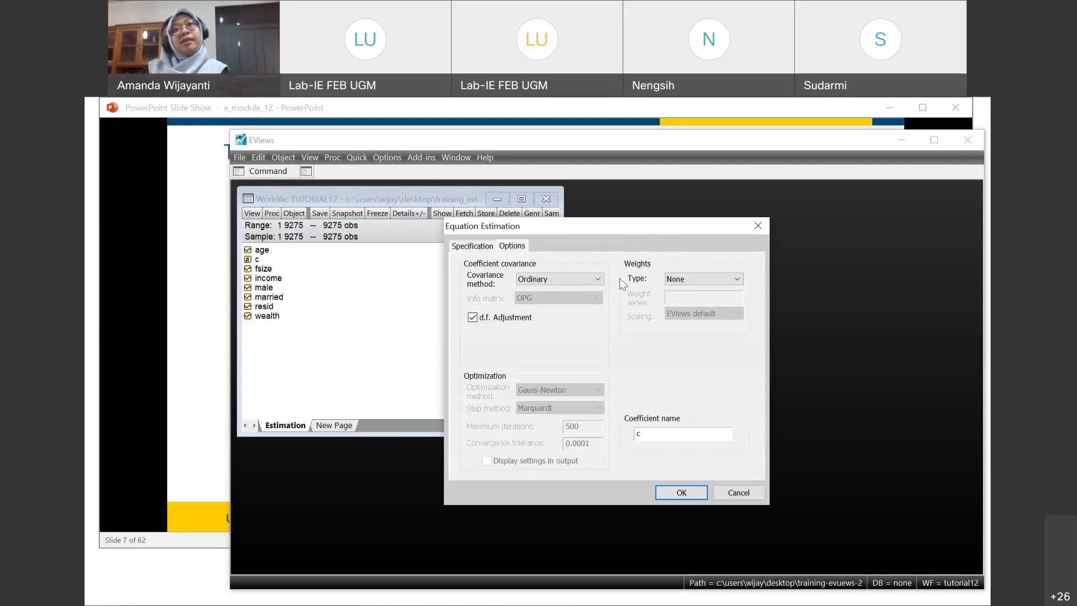
Step: Estimate the specified wealth equation by least squares over the sample 1 9275, and place its output window beside the workfile window
{"action": "left_click", "coordinate": [473, 246]}
{"action": "left_click", "coordinate": [635, 318]}
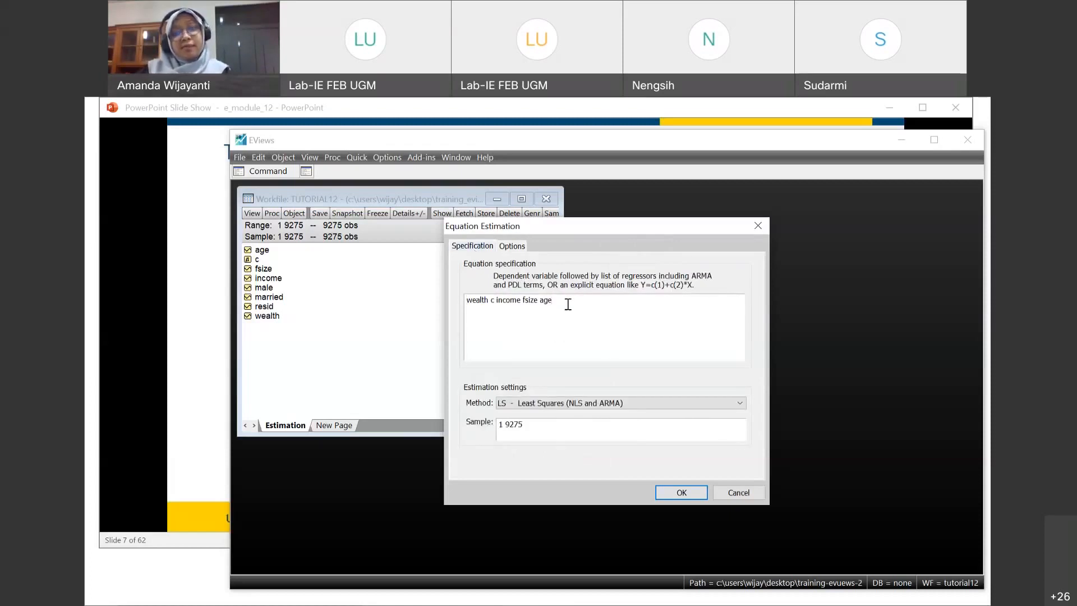
{"action": "key", "text": "ctrl+a"}
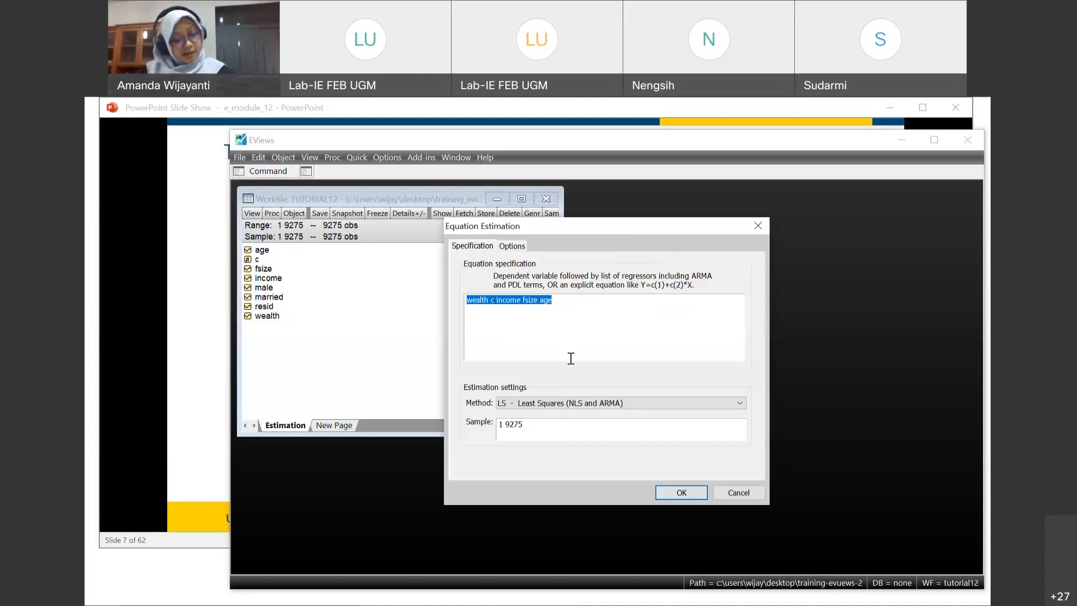
{"action": "left_click", "coordinate": [609, 331]}
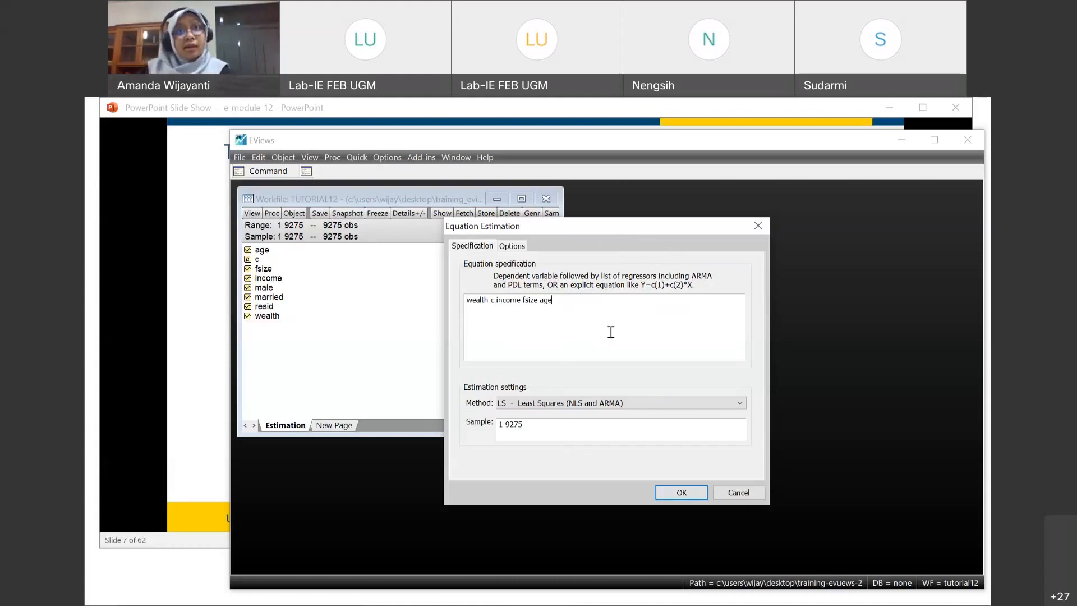
{"action": "left_click", "coordinate": [681, 492]}
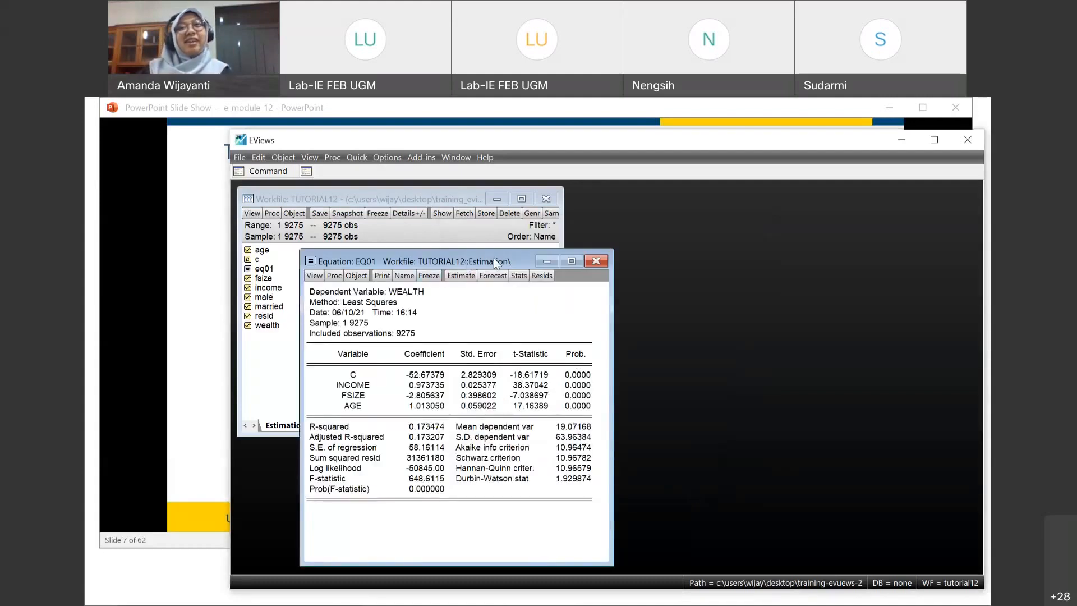
{"action": "left_click_drag", "start_coordinate": [495, 259], "coordinate": [766, 209]}
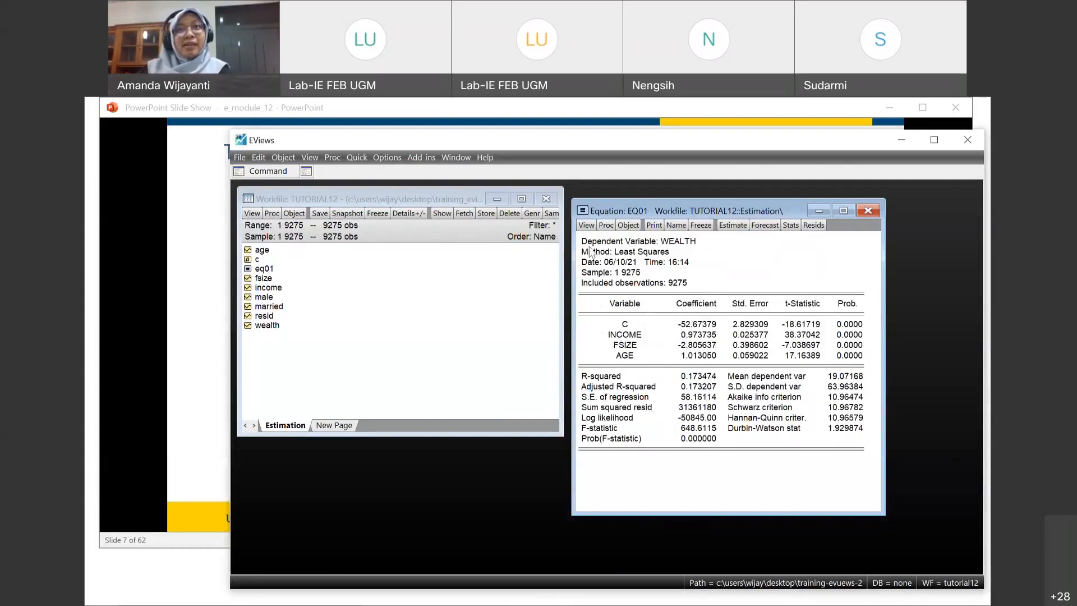
Step: Examine the header of the eq01 output: dependent variable, method, date and time, sample and included observations
{"action": "left_click", "coordinate": [613, 245]}
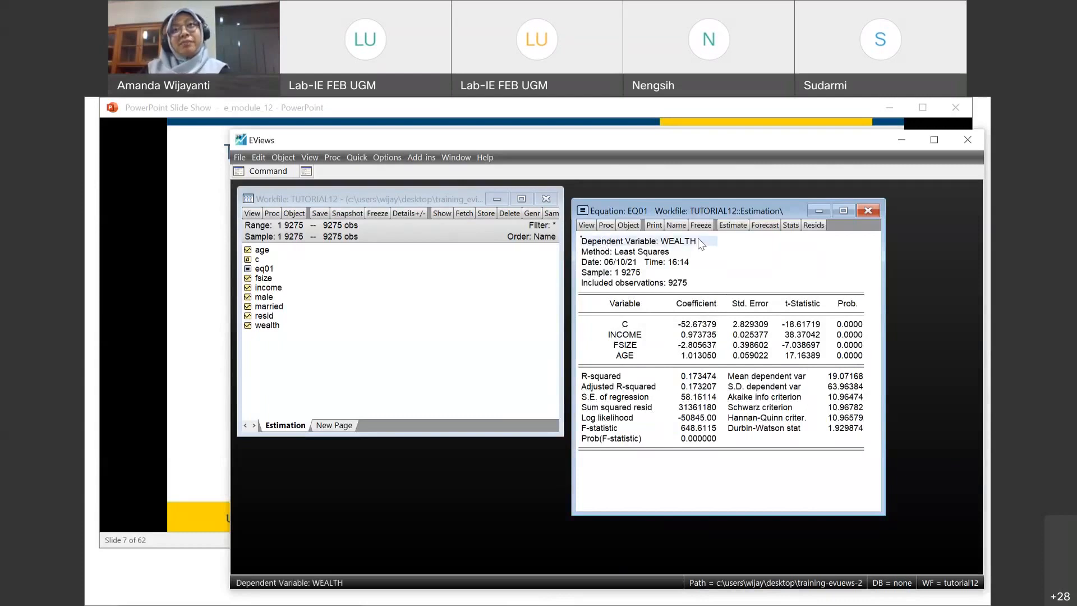
{"action": "left_click", "coordinate": [656, 252]}
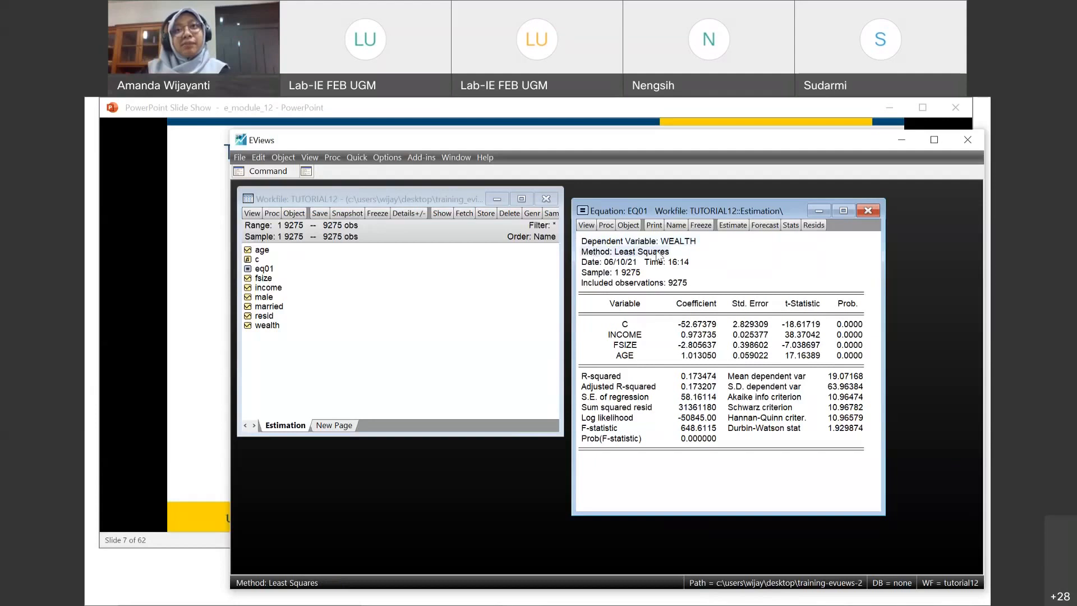
{"action": "left_click", "coordinate": [702, 259]}
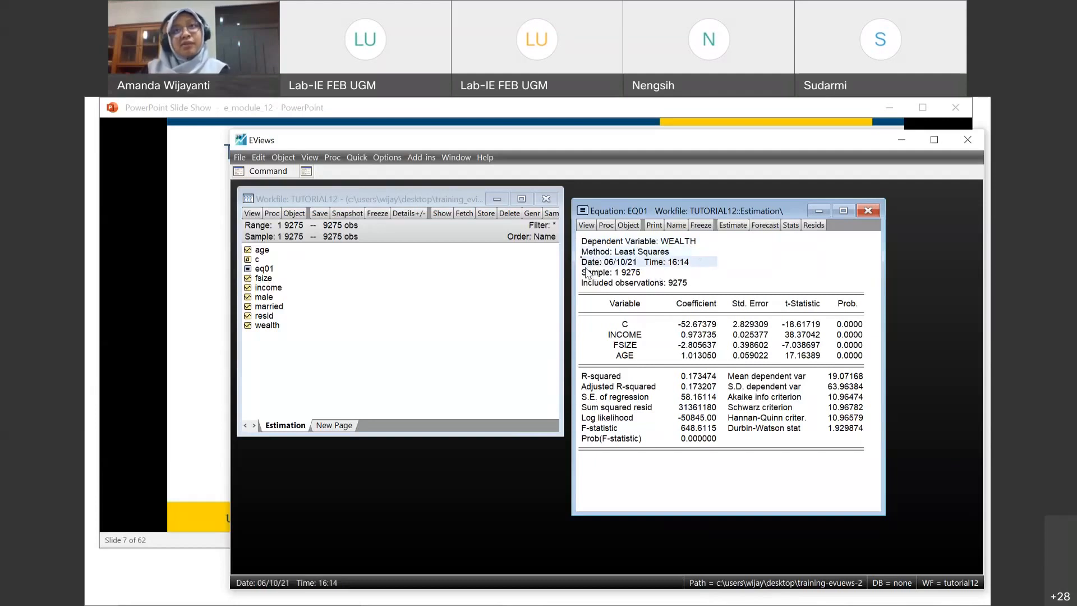
{"action": "left_click", "coordinate": [639, 274]}
{"action": "left_click", "coordinate": [645, 283]}
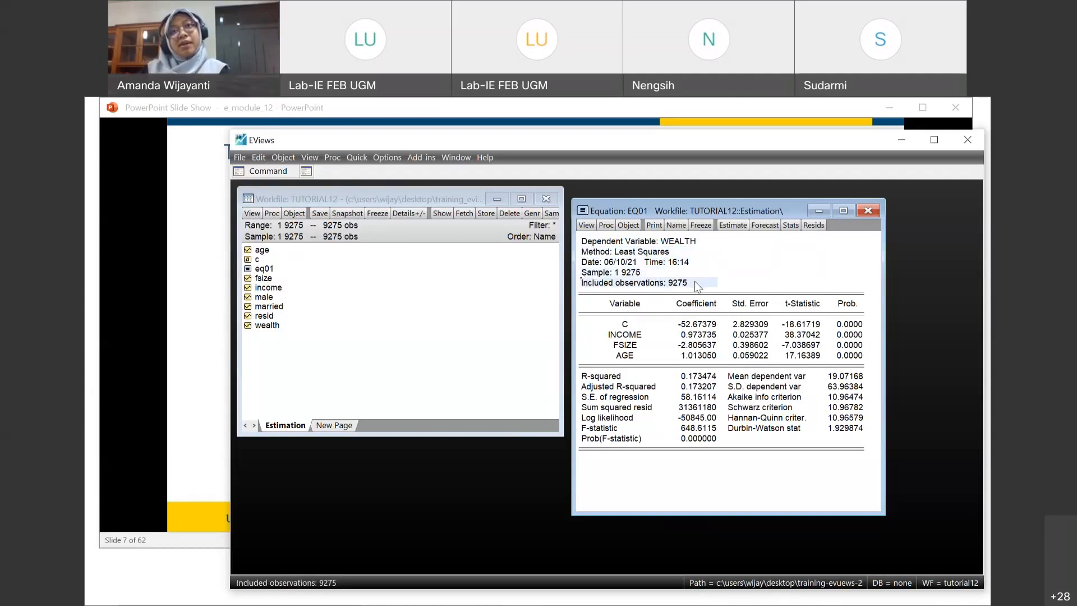
Step: Examine the coefficients, standard errors, t-statistics and probabilities of C, INCOME, FSIZE and AGE in the eq01 output
{"action": "left_click", "coordinate": [631, 305]}
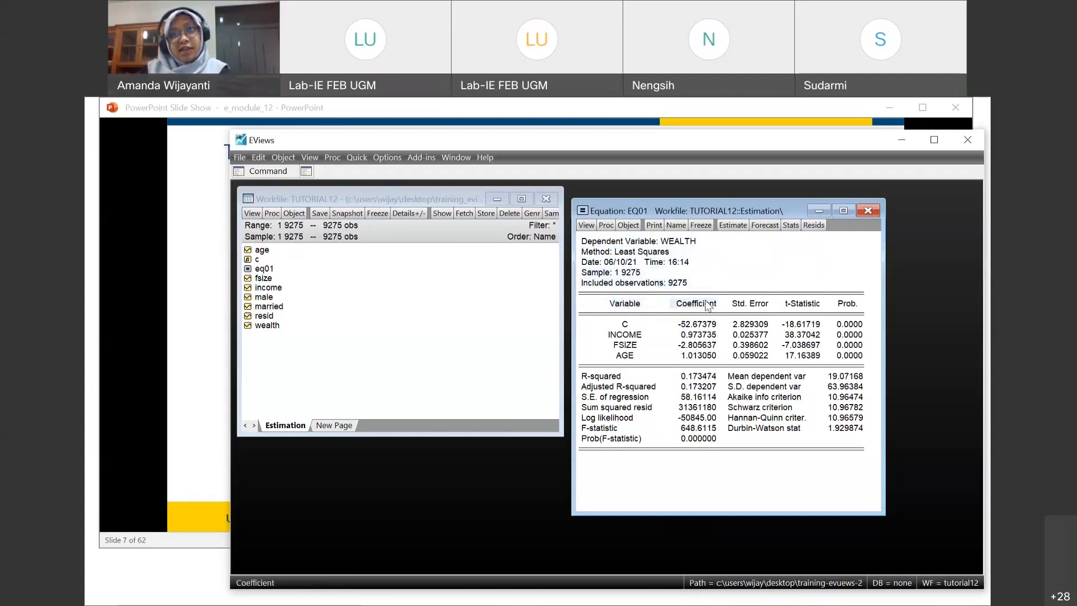
{"action": "left_click", "coordinate": [700, 328]}
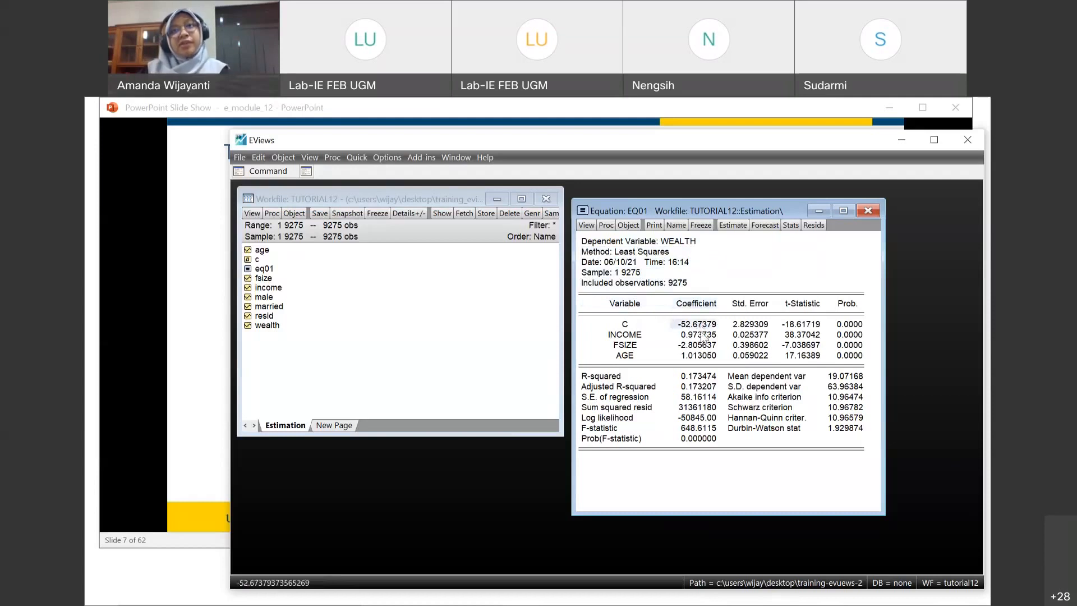
{"action": "left_click", "coordinate": [704, 337]}
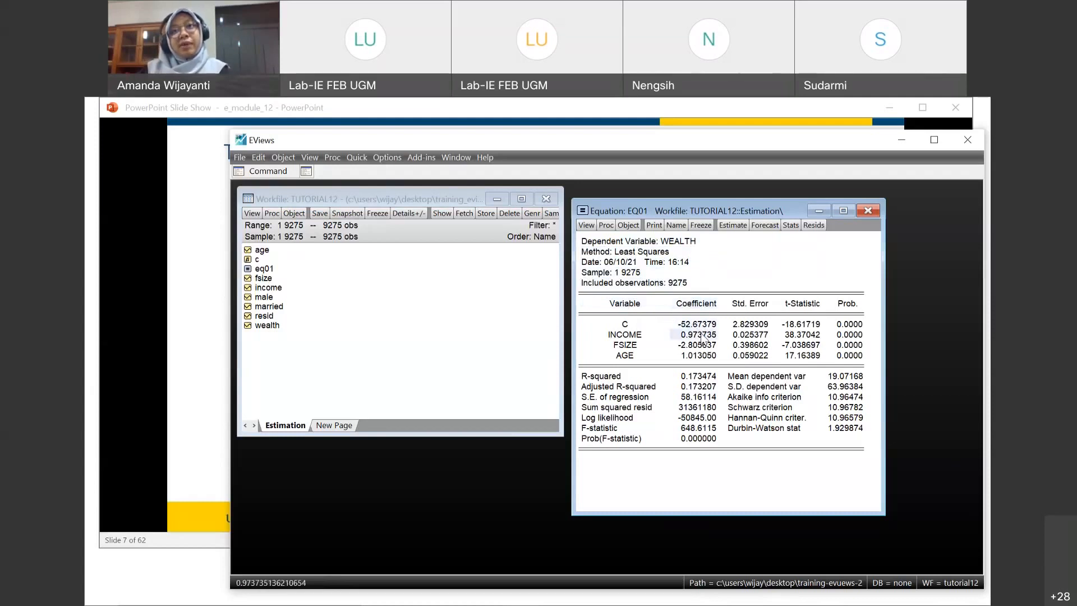
{"action": "left_click", "coordinate": [704, 346]}
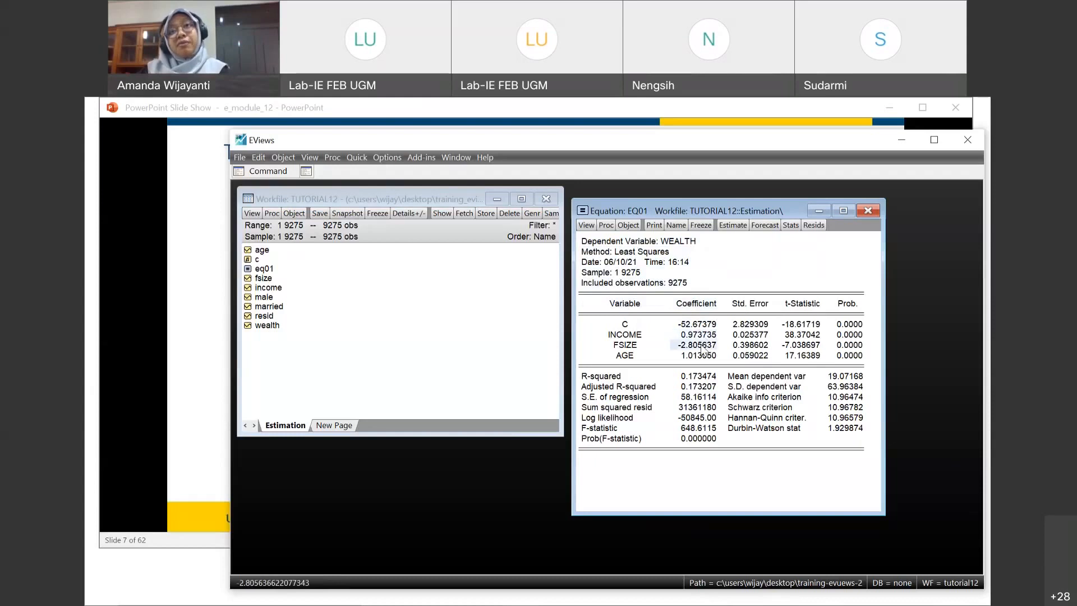
{"action": "left_click", "coordinate": [702, 356]}
{"action": "left_click_drag", "start_coordinate": [738, 324], "coordinate": [749, 357]}
{"action": "left_click_drag", "start_coordinate": [795, 324], "coordinate": [797, 358]}
{"action": "left_click_drag", "start_coordinate": [853, 325], "coordinate": [855, 360]}
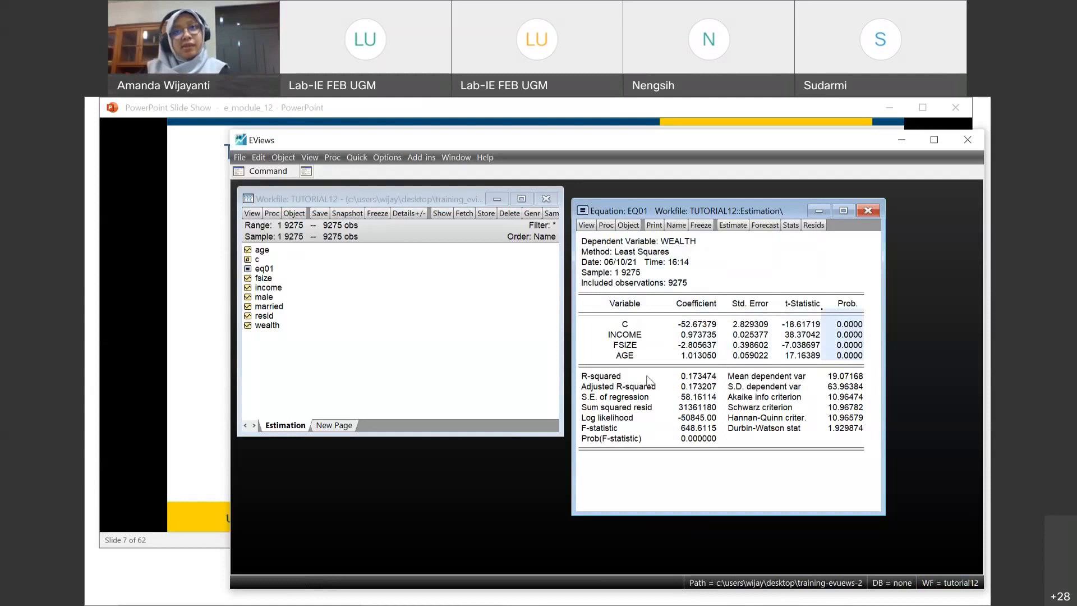
Step: Examine the eq01 summary statistics, including R-squared, F-statistic, information criteria and Durbin-Watson, and close the equation window
{"action": "left_click_drag", "start_coordinate": [598, 381], "coordinate": [705, 410]}
{"action": "left_click", "coordinate": [707, 428]}
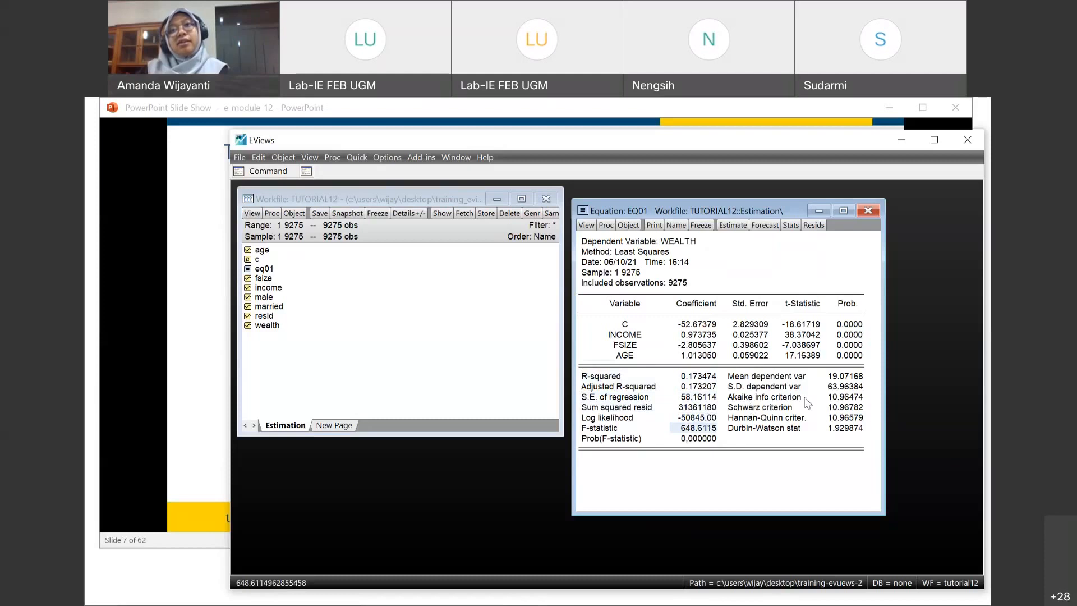
{"action": "left_click", "coordinate": [846, 399]}
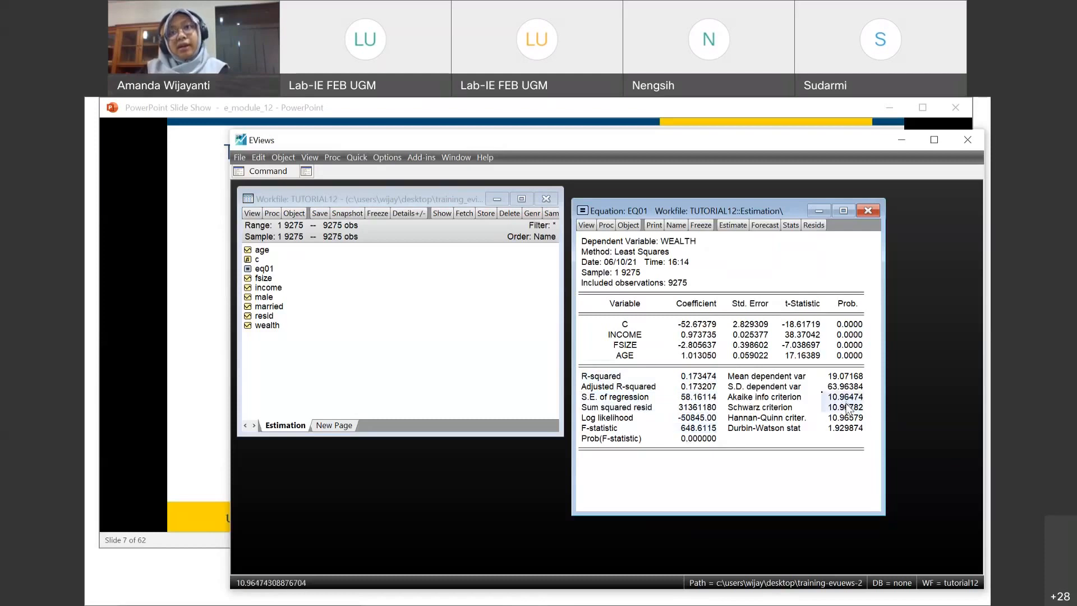
{"action": "left_click", "coordinate": [842, 418]}
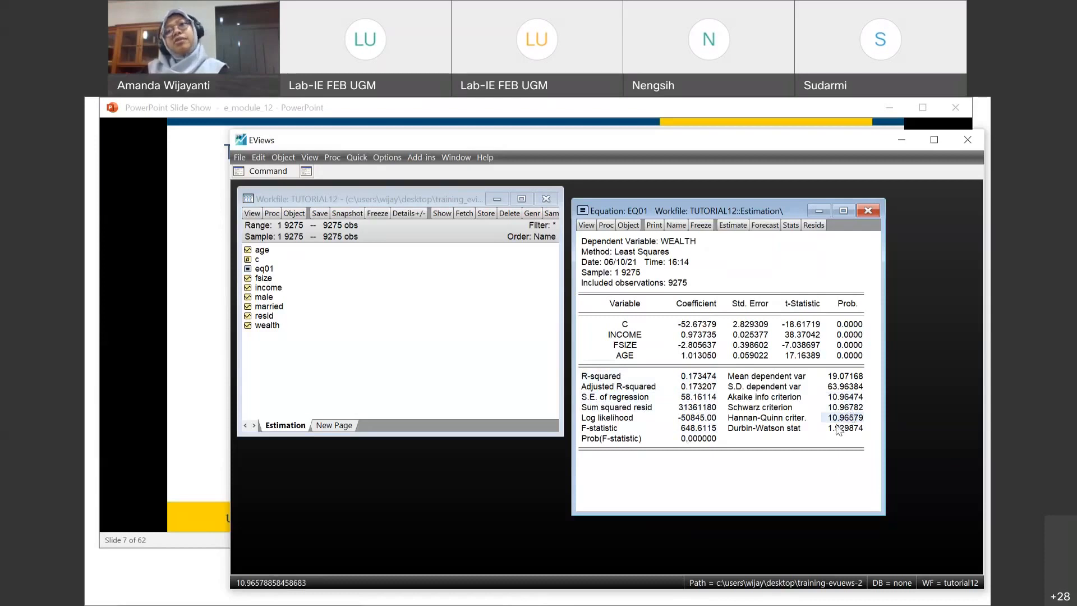
{"action": "left_click", "coordinate": [841, 429]}
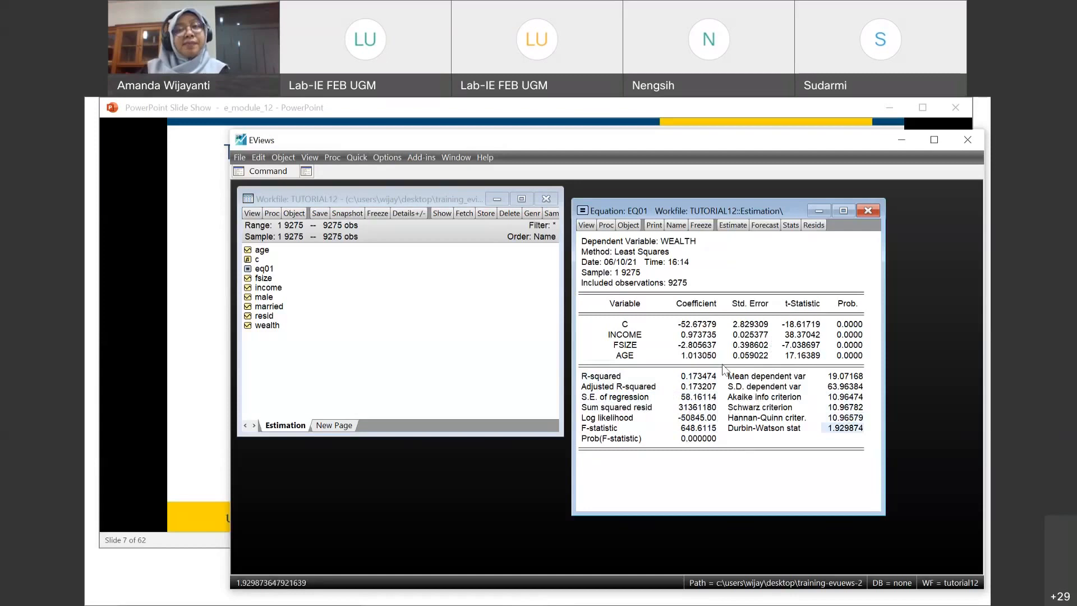
{"action": "left_click", "coordinate": [794, 448]}
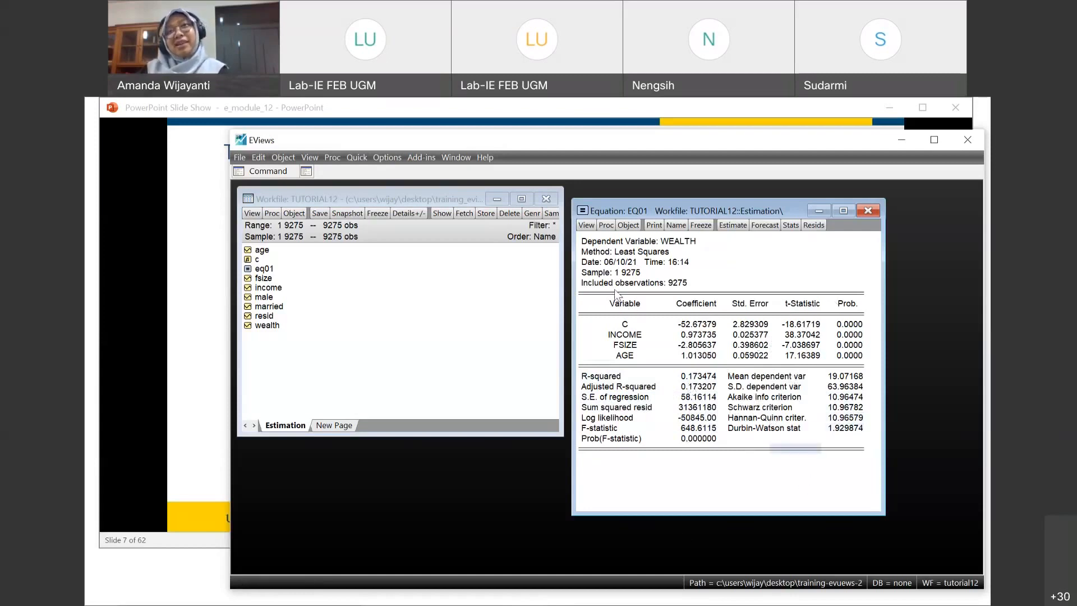
{"action": "left_click", "coordinate": [738, 470]}
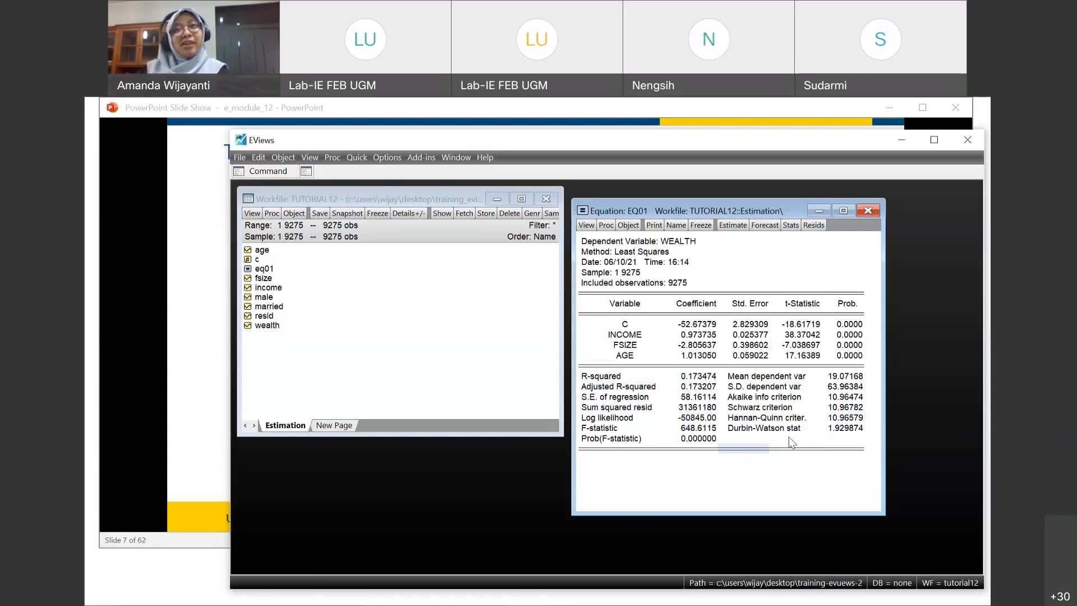
{"action": "left_click", "coordinate": [863, 213]}
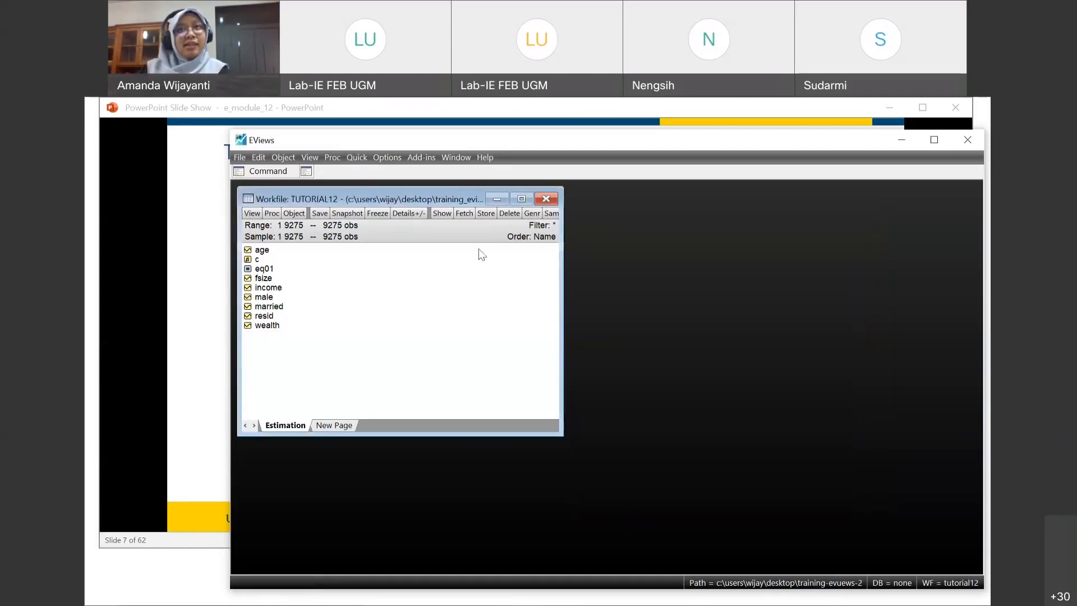
{"action": "left_click", "coordinate": [291, 157]}
{"action": "left_click", "coordinate": [298, 168]}
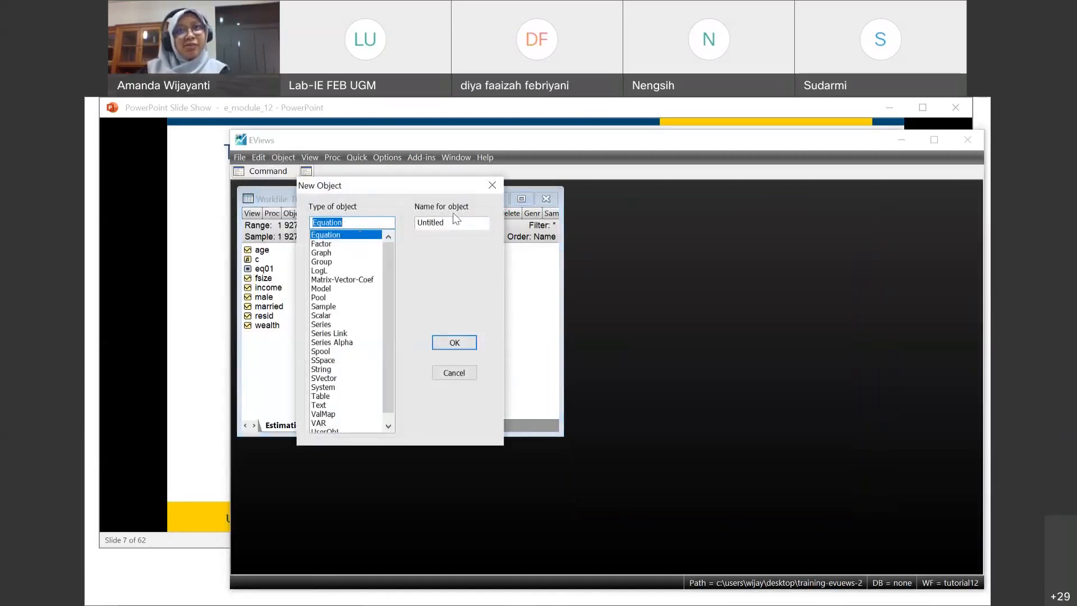
{"action": "left_click", "coordinate": [466, 224]}
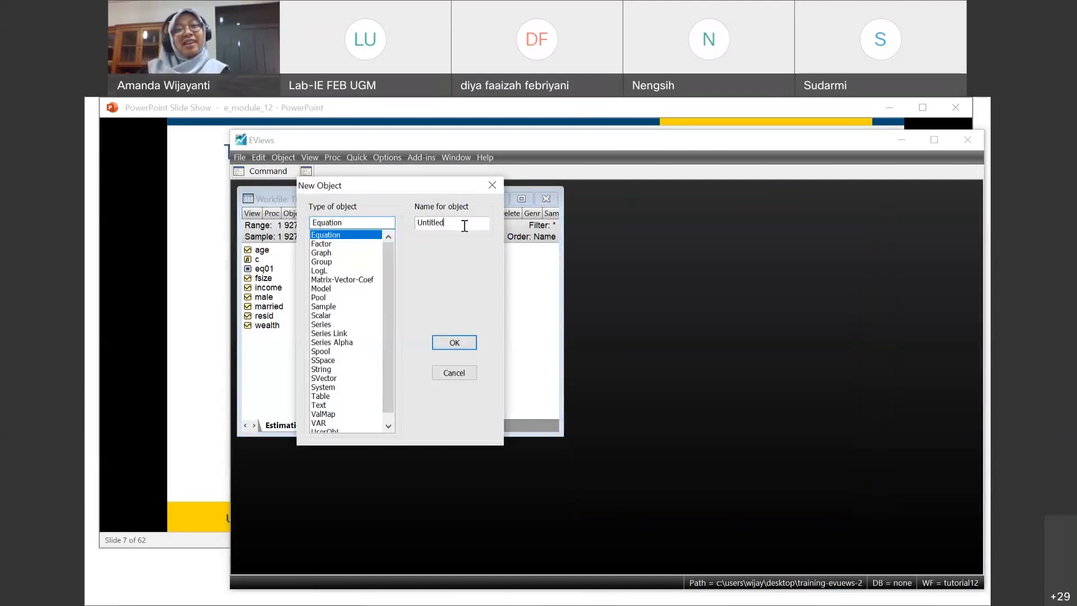
{"action": "left_click", "coordinate": [445, 373]}
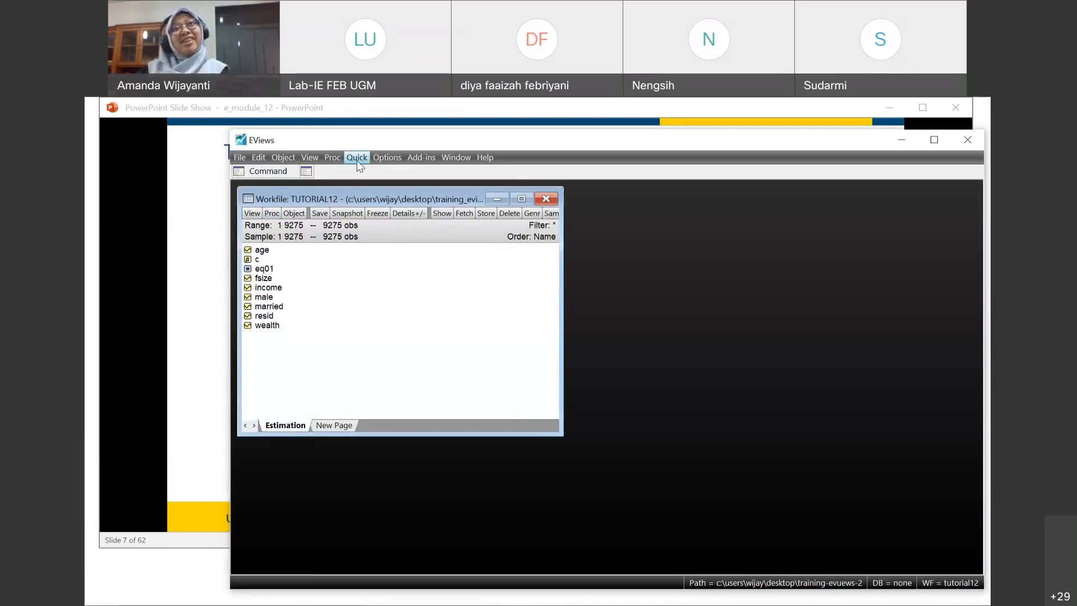
Step: Estimate a new equation with the list wealth c income fsize age, using least squares over the sample 1 9275
{"action": "left_click", "coordinate": [291, 156]}
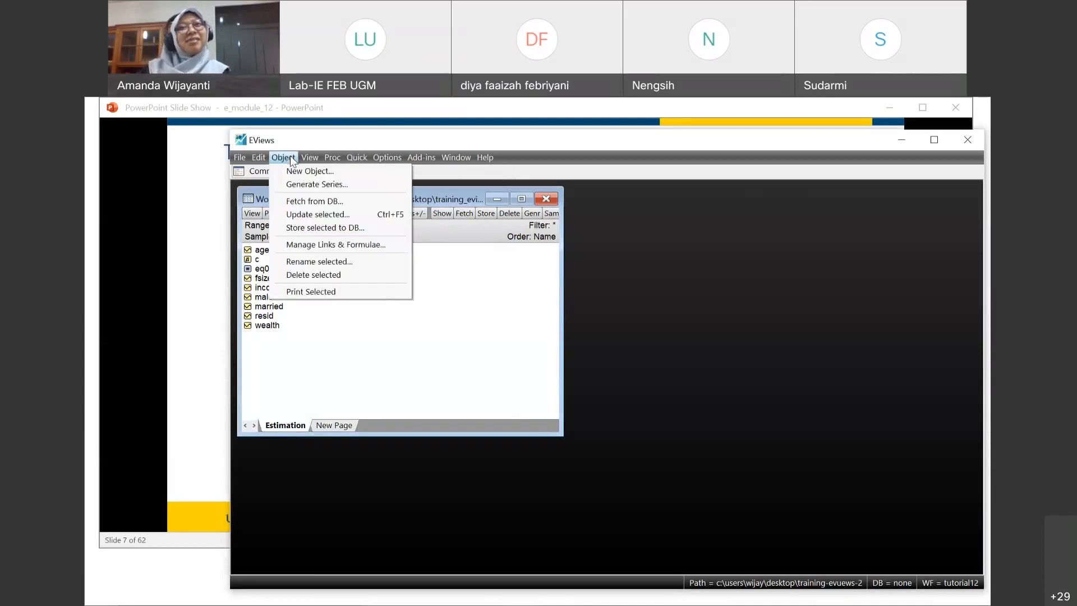
{"action": "left_click", "coordinate": [315, 223]}
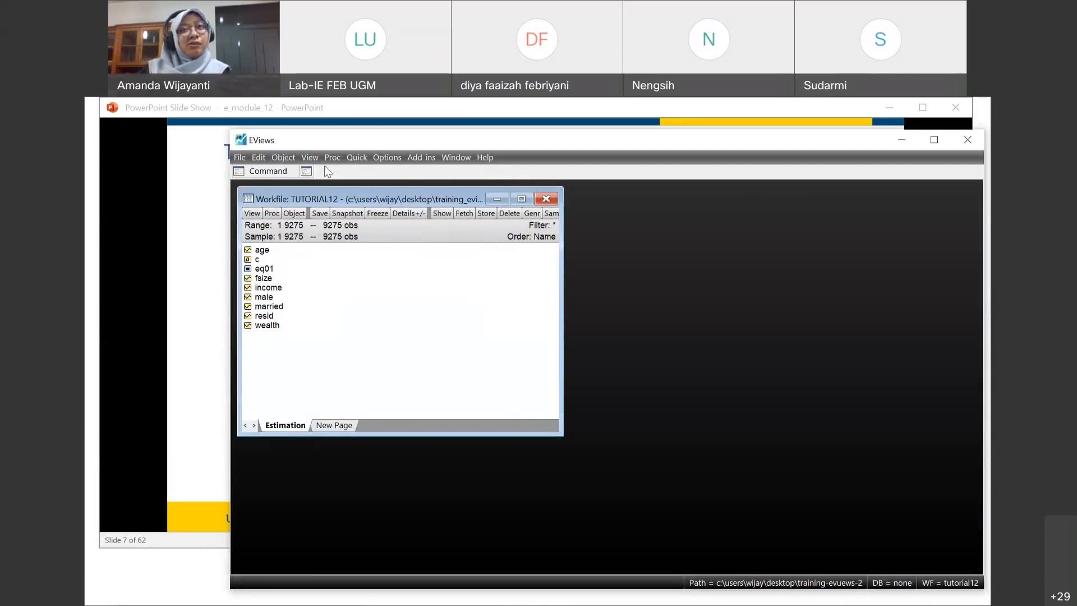
{"action": "left_click", "coordinate": [360, 157]}
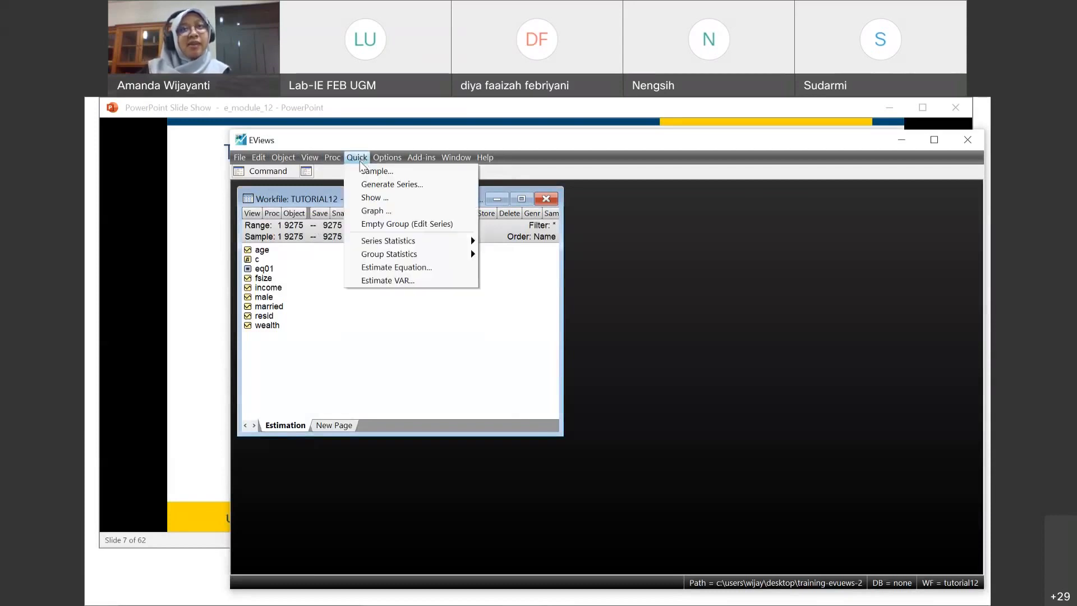
{"action": "left_click", "coordinate": [375, 272]}
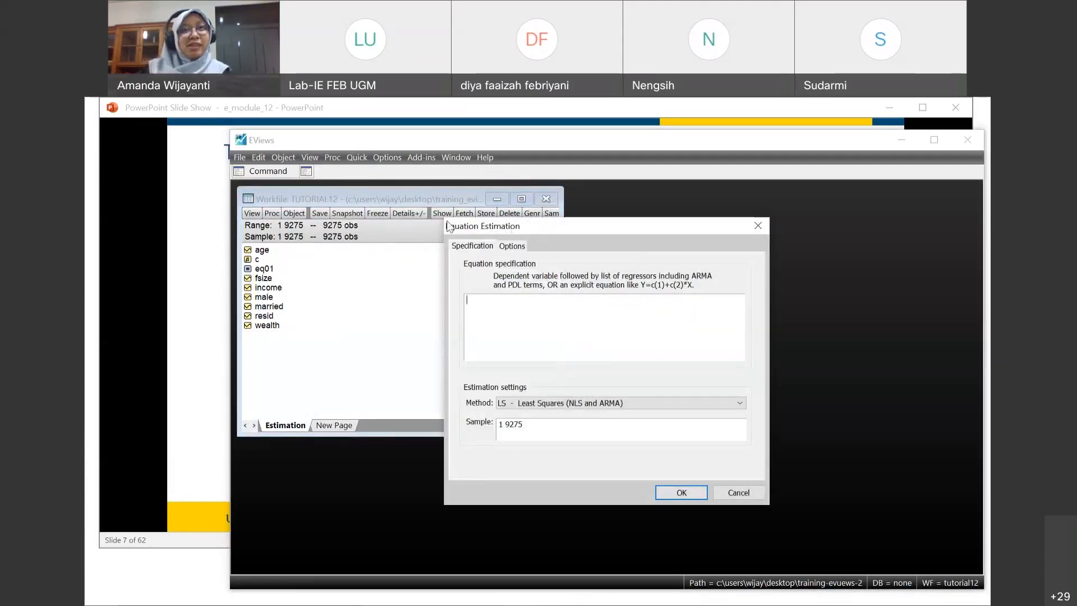
{"action": "type", "text": "wealth c income fsize age"}
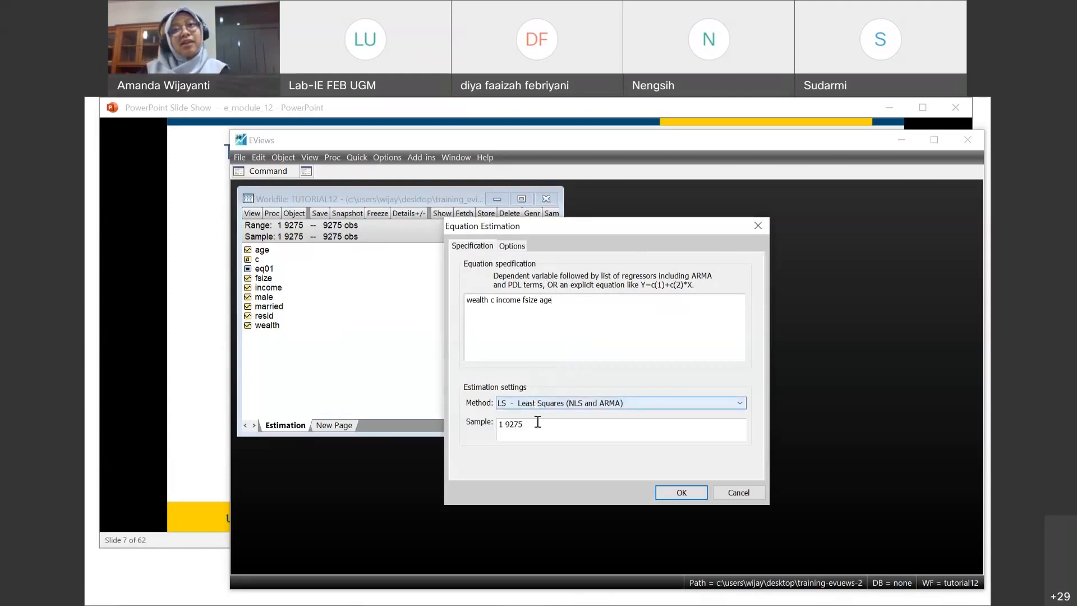
{"action": "left_click", "coordinate": [682, 492]}
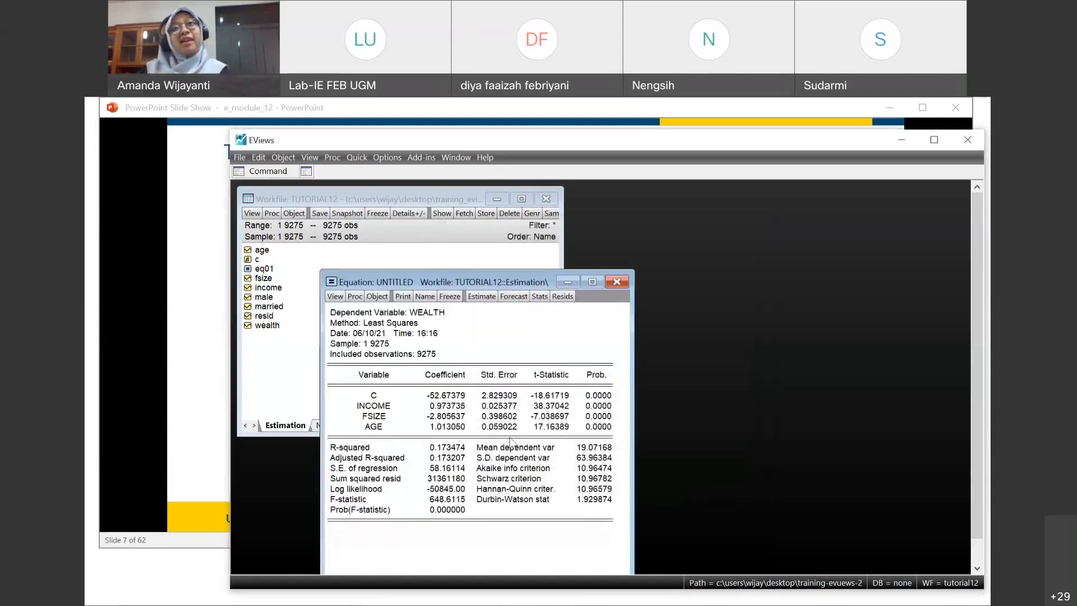
Step: Close the untitled equation window and keep the equation in the workfile under the name eq02
{"action": "left_click", "coordinate": [625, 282]}
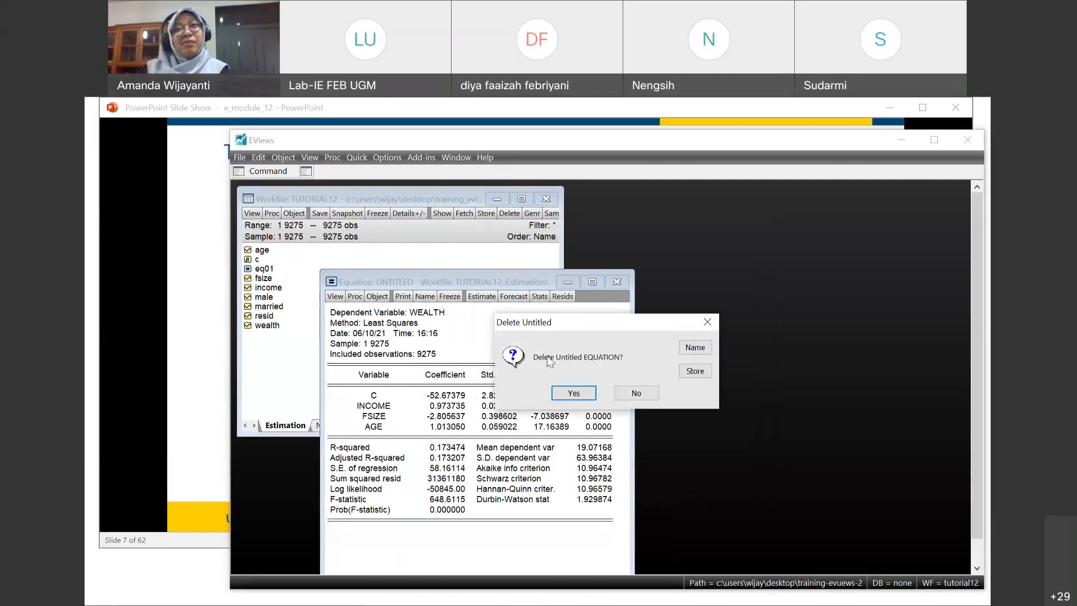
{"action": "left_click", "coordinate": [695, 348]}
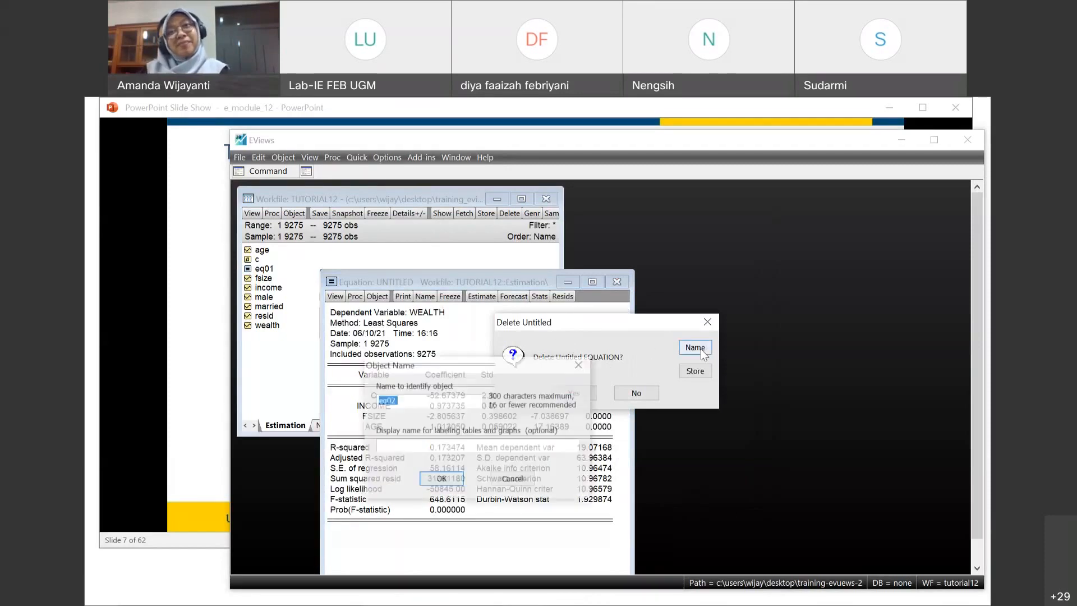
{"action": "left_click", "coordinate": [421, 401]}
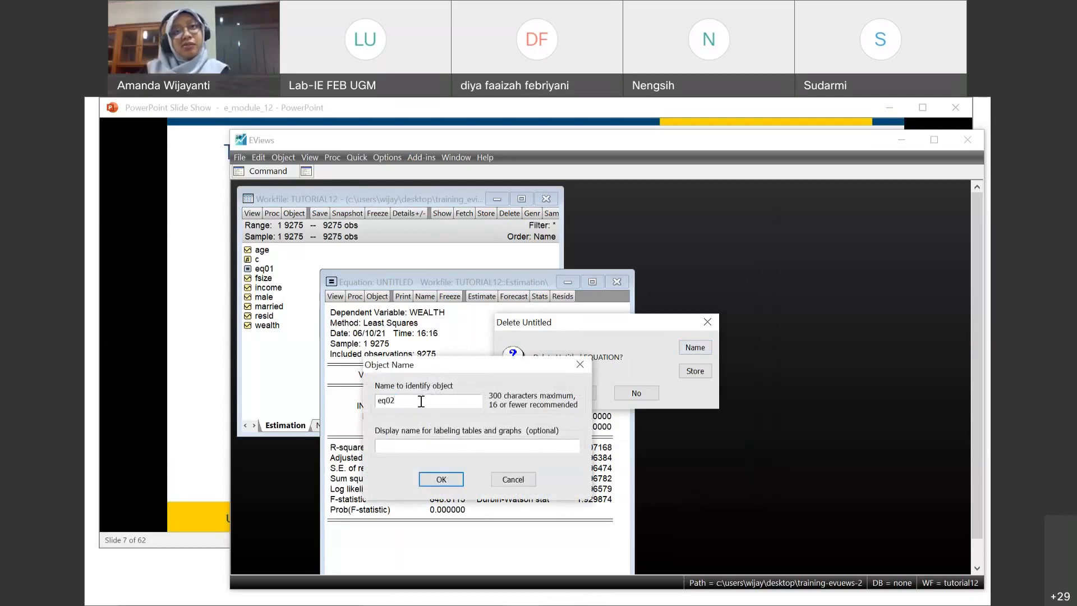
{"action": "left_click", "coordinate": [431, 479]}
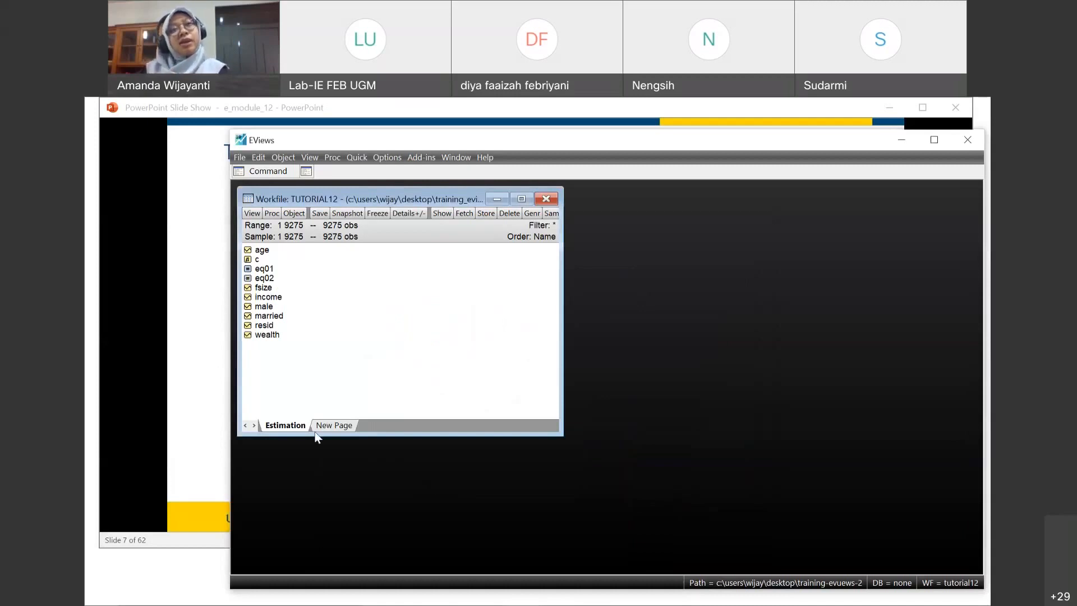
Step: Switch to the PowerPoint slide show, read the slides on specifying an equation by list, and return to EViews
{"action": "left_click", "coordinate": [193, 294]}
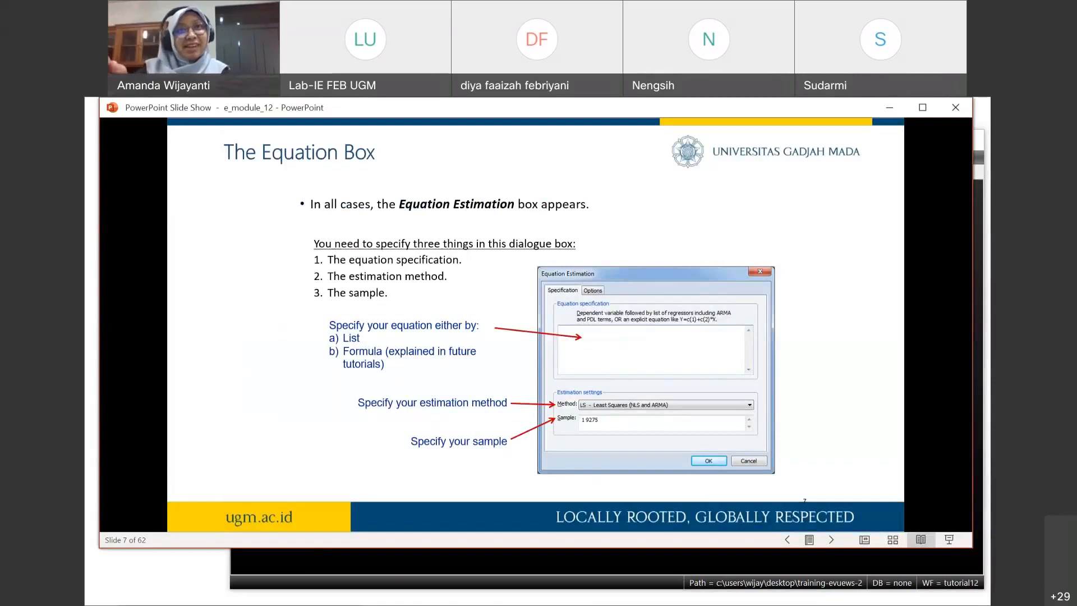
{"action": "key", "text": "Right"}
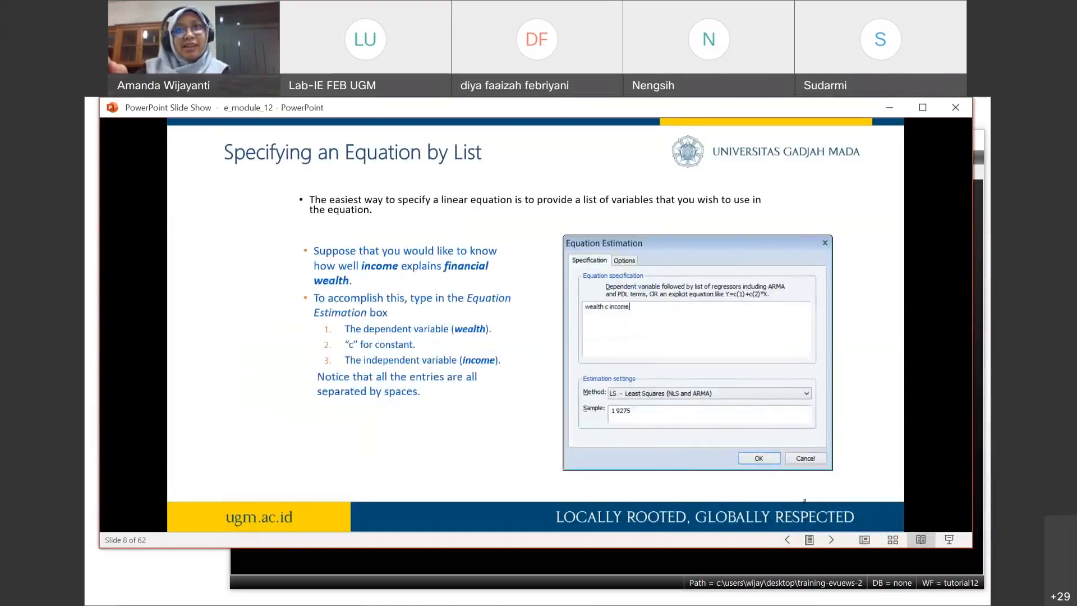
{"action": "key", "text": "Right"}
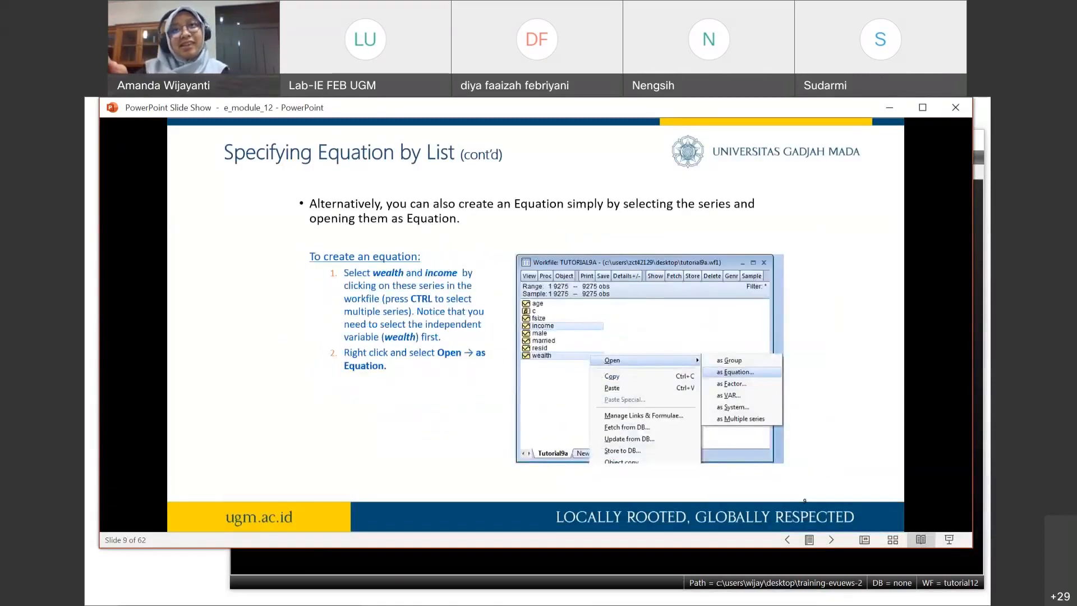
{"action": "key", "text": "Right"}
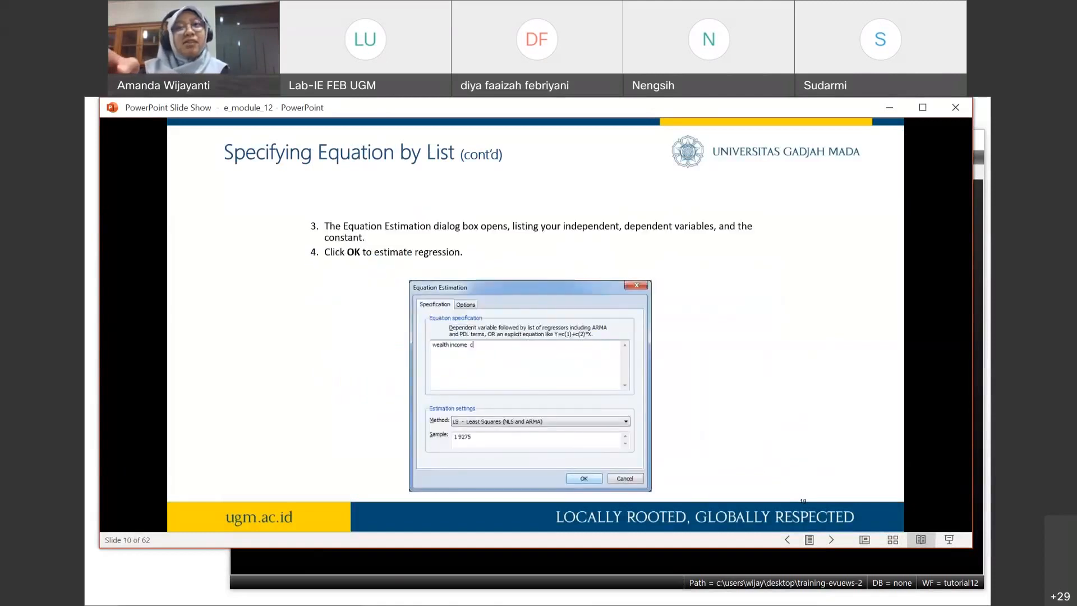
{"action": "key", "text": "Left"}
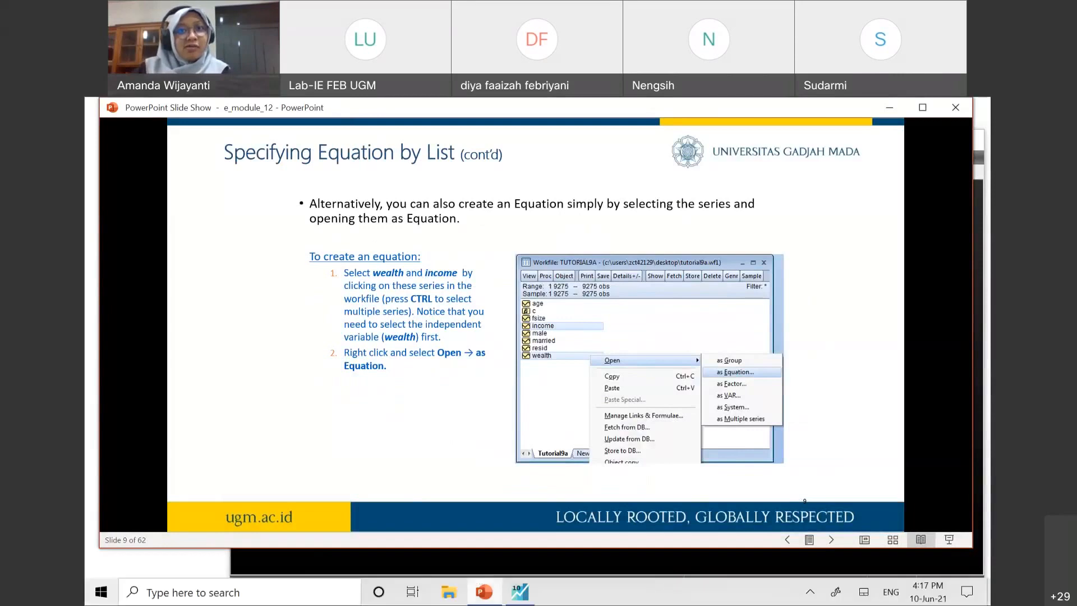
{"action": "left_click", "coordinate": [517, 592]}
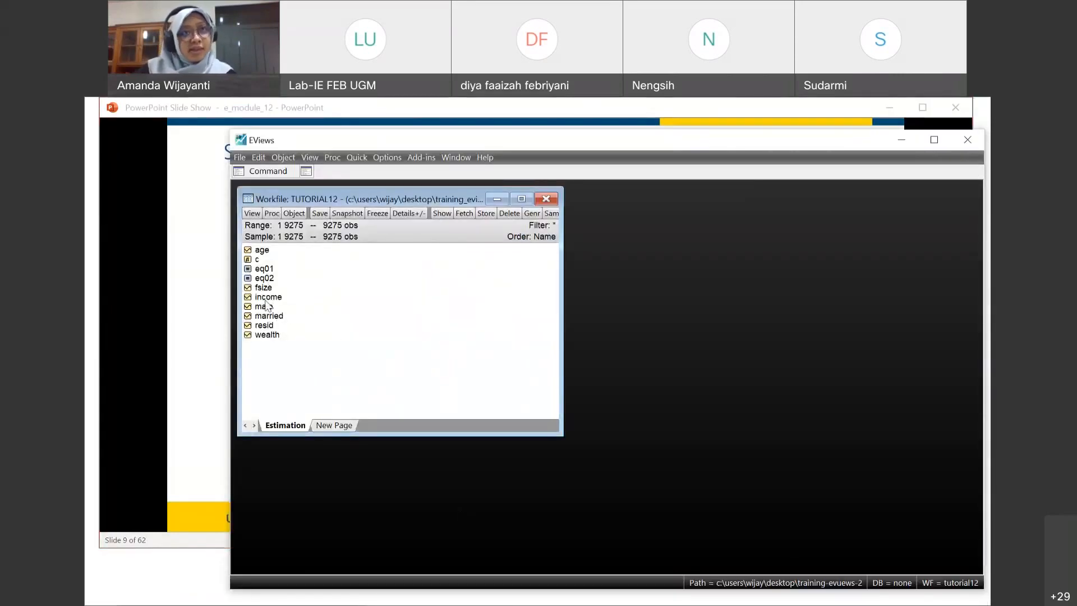
{"action": "left_click", "coordinate": [271, 335]}
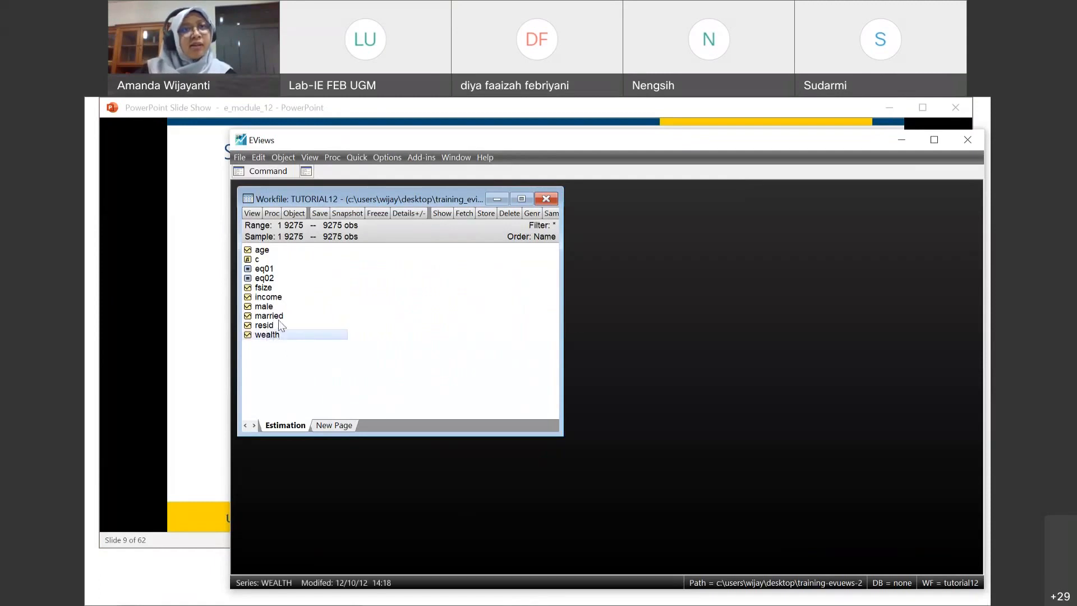
{"action": "left_click", "coordinate": [275, 297], "text": "ctrl"}
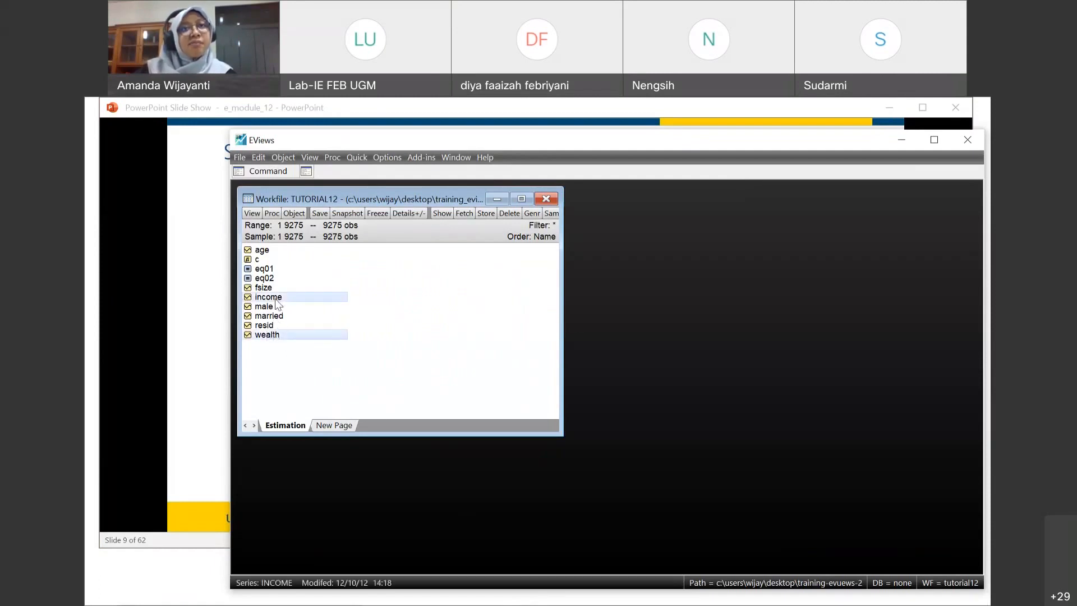
{"action": "left_click", "coordinate": [267, 252], "text": "ctrl"}
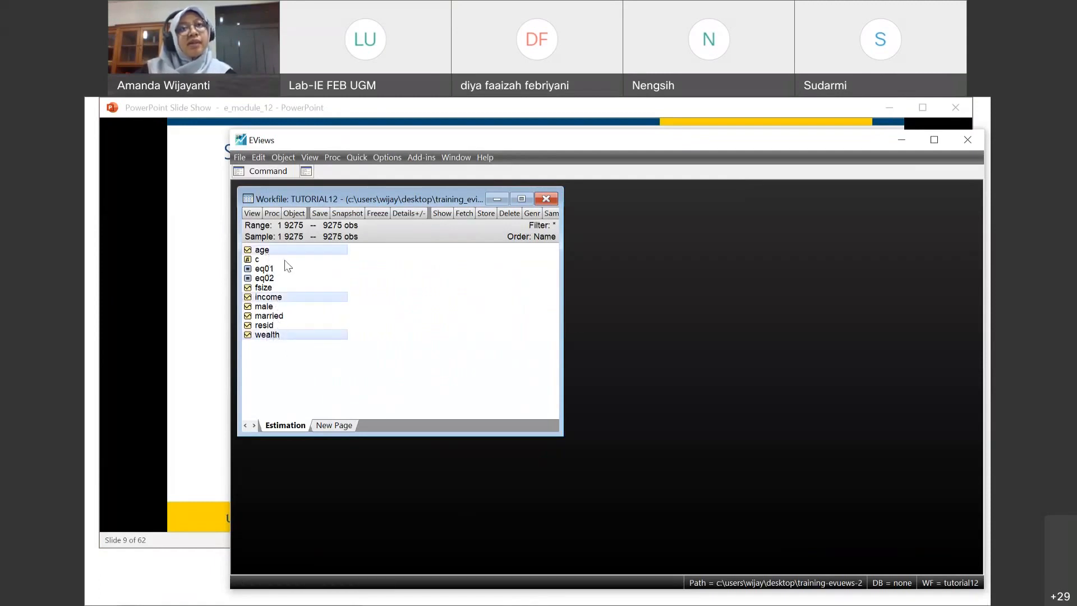
{"action": "right_click", "coordinate": [322, 253]}
{"action": "mouse_move", "coordinate": [443, 258]}
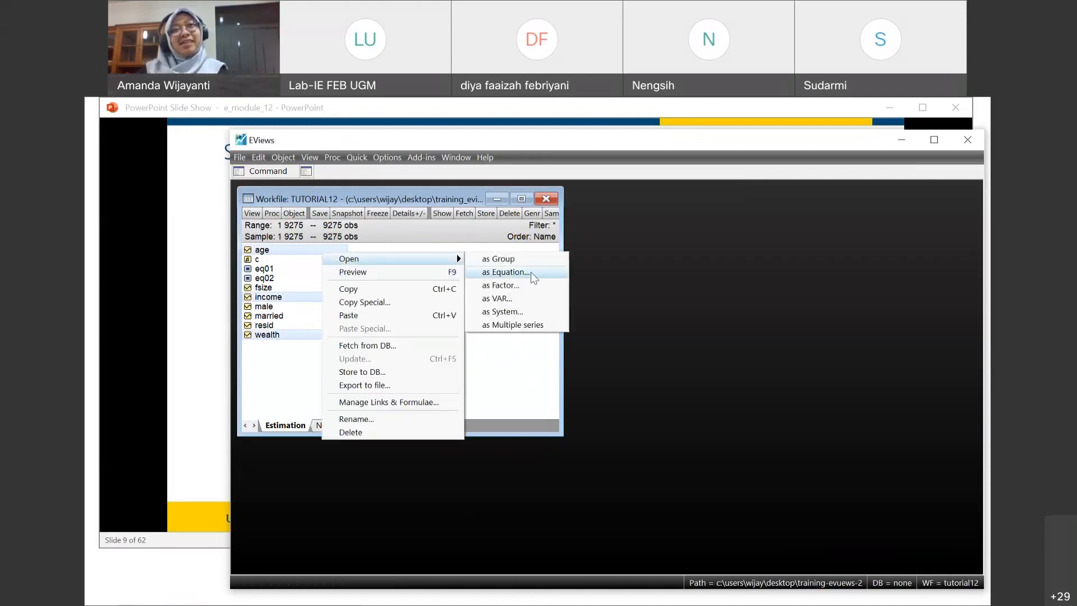
{"action": "left_click", "coordinate": [487, 345]}
{"action": "left_click", "coordinate": [323, 368]}
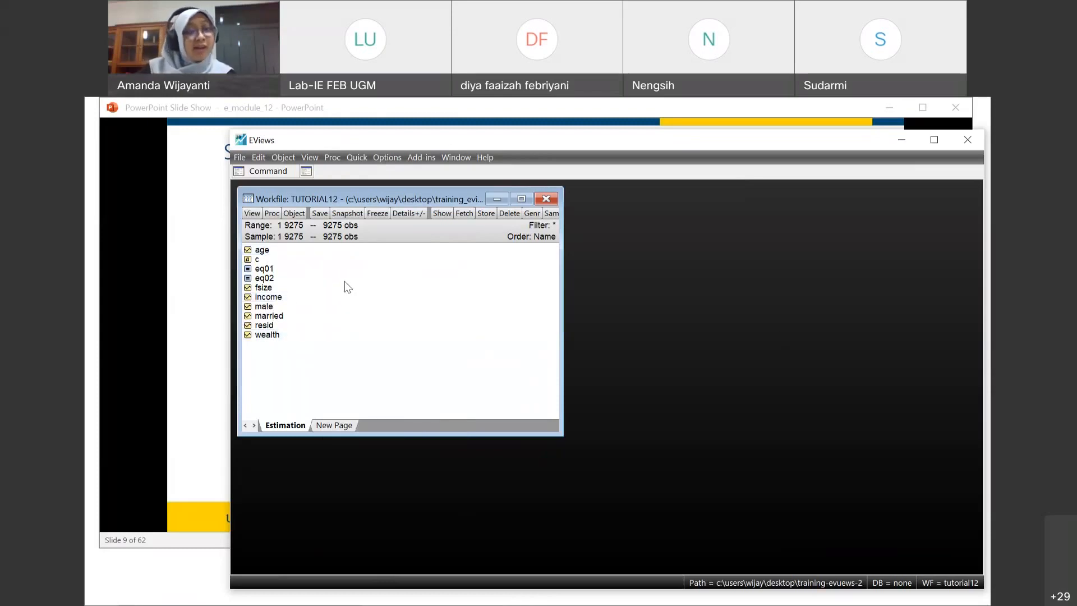
{"action": "left_click", "coordinate": [277, 298]}
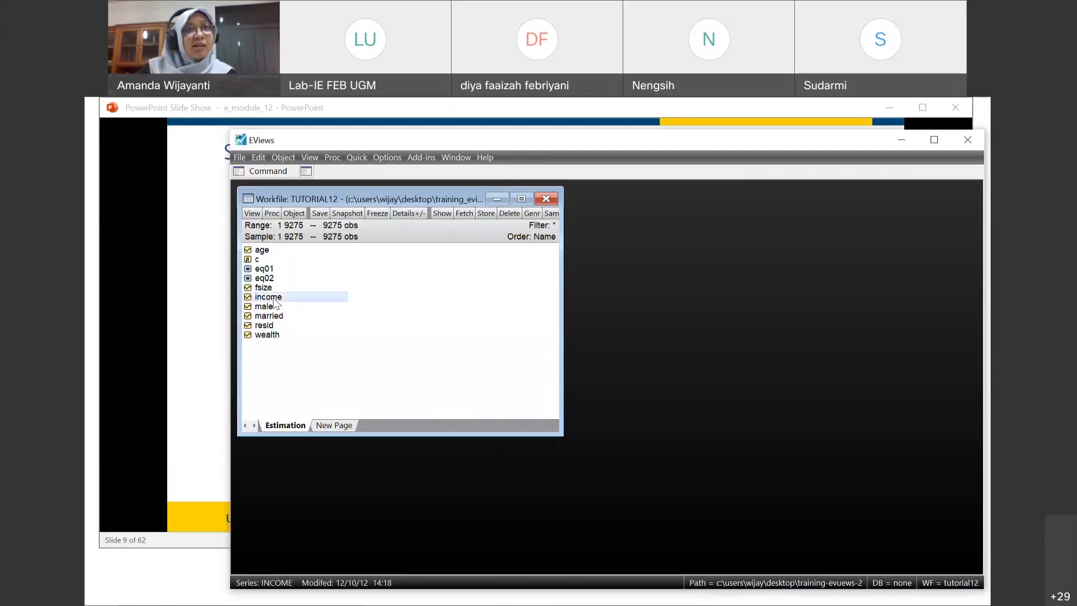
{"action": "left_click", "coordinate": [316, 324]}
{"action": "left_click", "coordinate": [408, 334]}
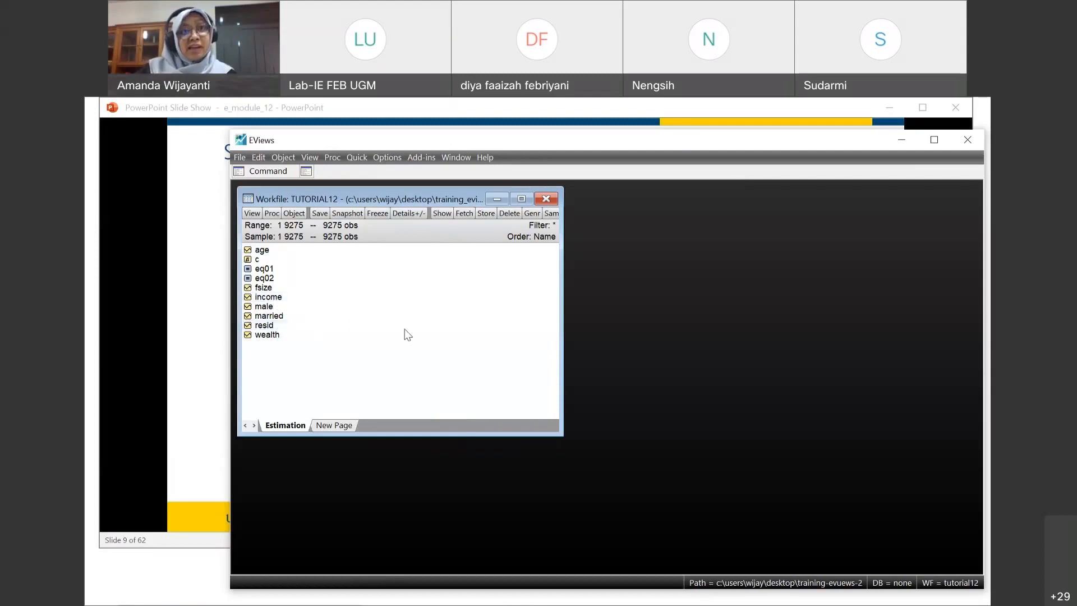
Step: Open the series wealth, income and fsize together as an equation, selecting wealth first as the dependent variable
{"action": "left_click", "coordinate": [266, 337]}
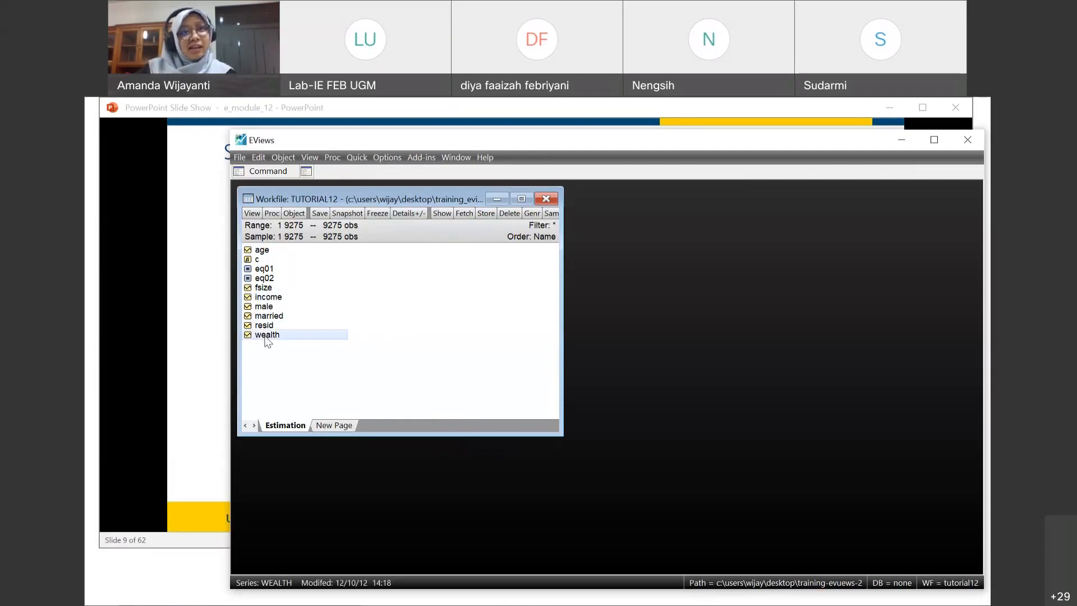
{"action": "left_click", "coordinate": [268, 297], "text": "ctrl"}
{"action": "left_click", "coordinate": [260, 289], "text": "ctrl"}
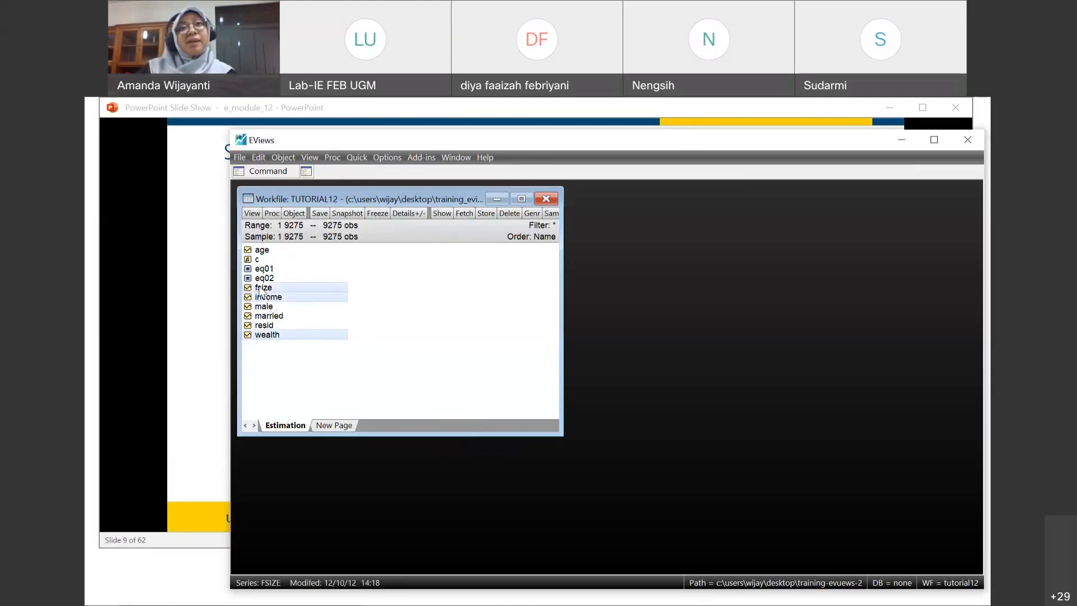
{"action": "right_click", "coordinate": [331, 293]}
{"action": "mouse_move", "coordinate": [344, 303]}
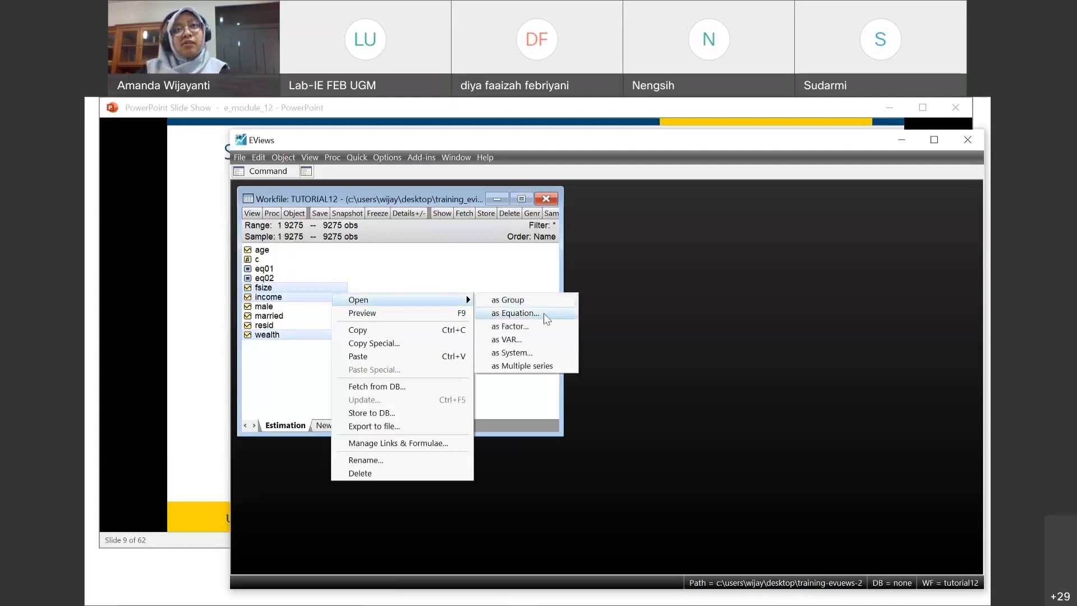
{"action": "left_click", "coordinate": [514, 313]}
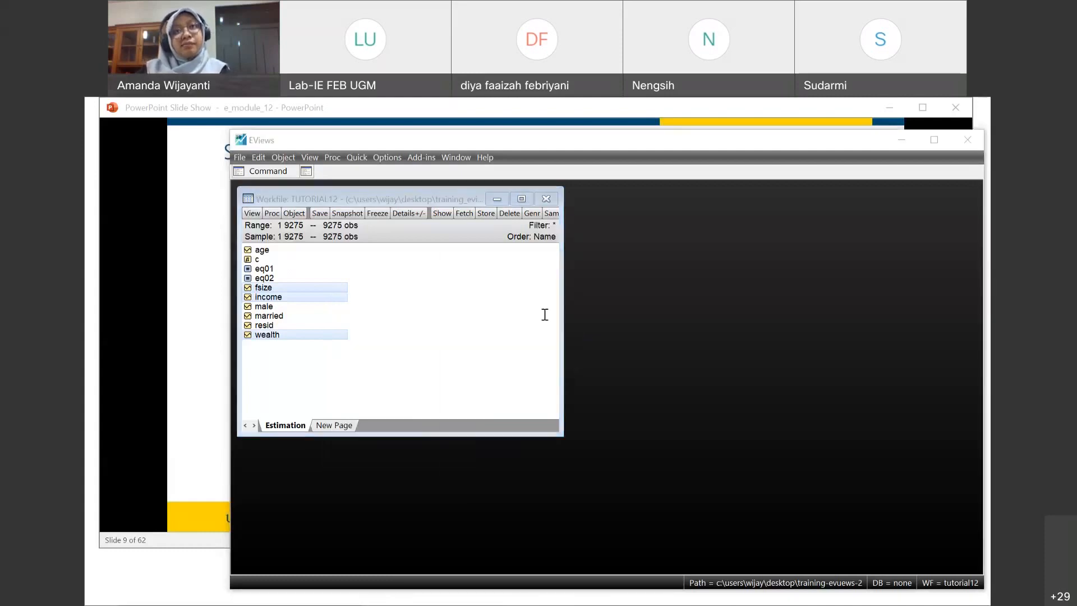
Step: Estimate the wealth income fsize c equation by least squares over the sample 1 9275, and delete the untitled equation
{"action": "left_click", "coordinate": [566, 312]}
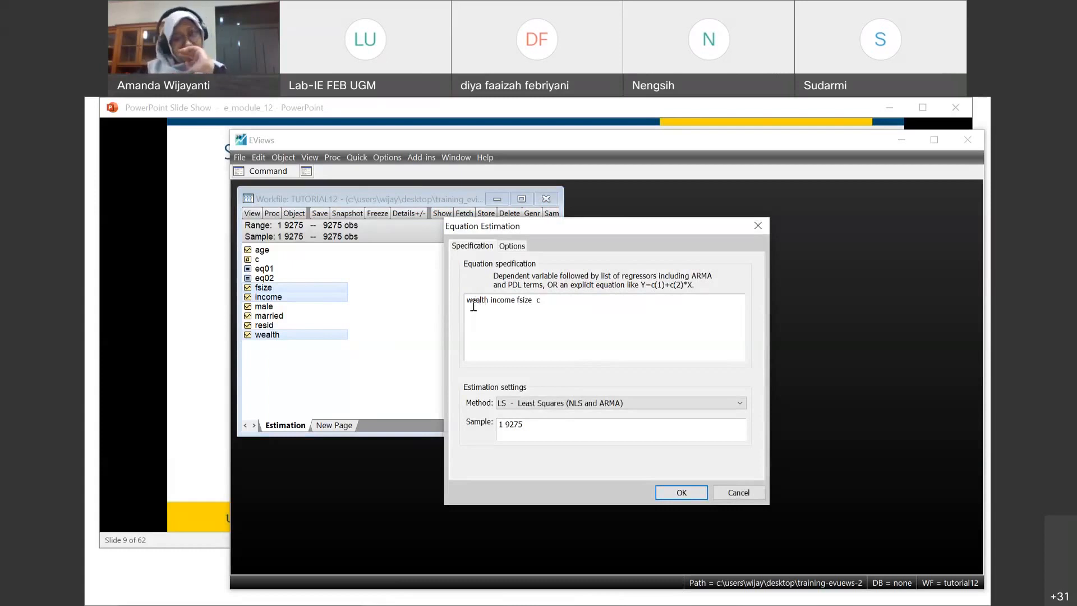
{"action": "left_click", "coordinate": [681, 494]}
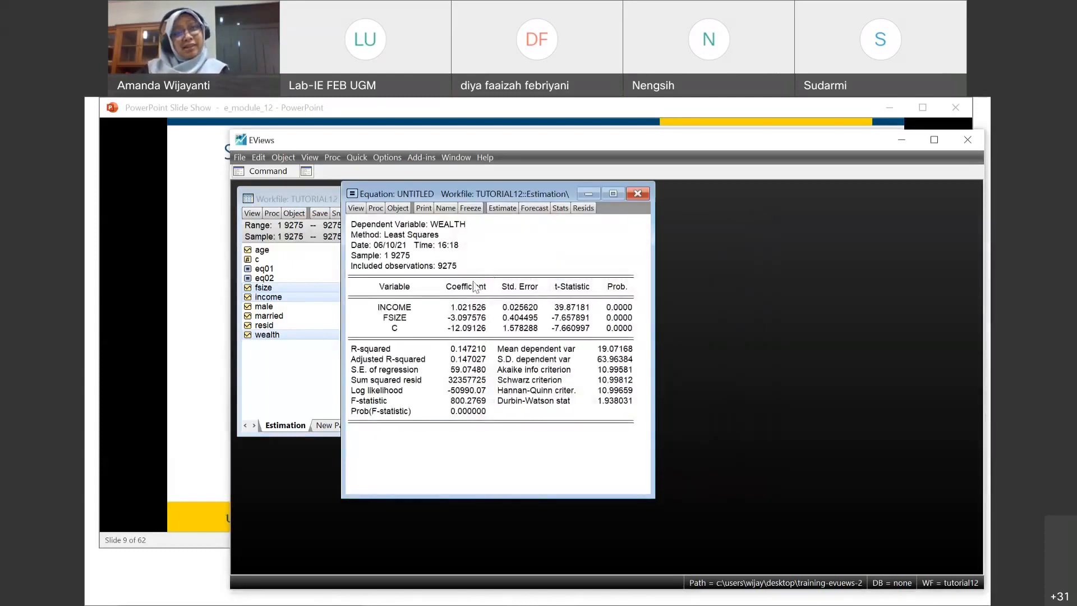
{"action": "left_click", "coordinate": [639, 194]}
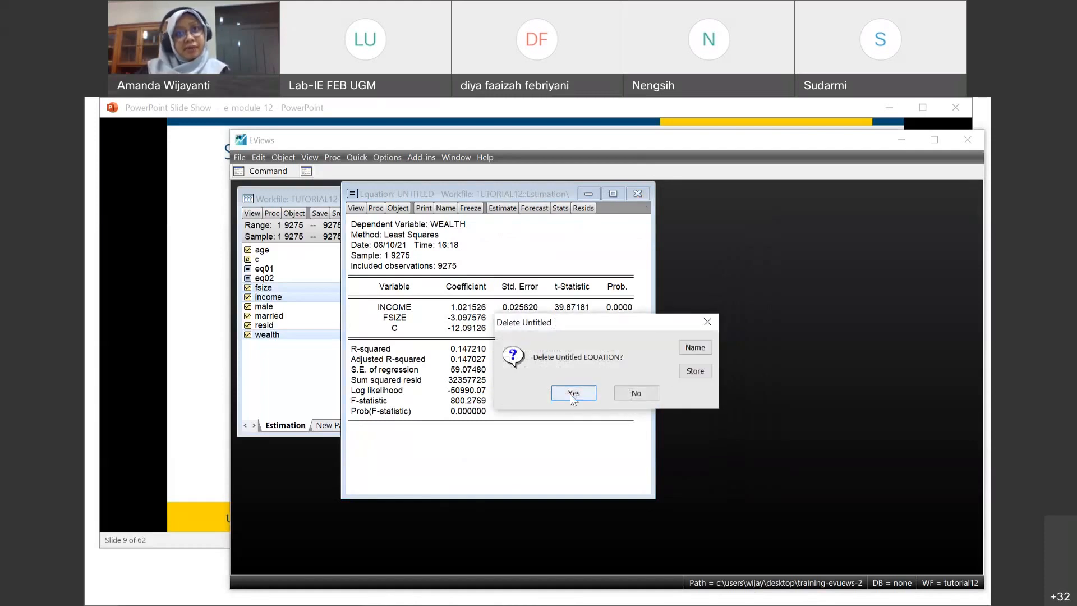
{"action": "left_click", "coordinate": [572, 394]}
Step: Switch to the PowerPoint slide show and read the slides on the estimation method and the estimation sample
{"action": "left_click", "coordinate": [205, 268]}
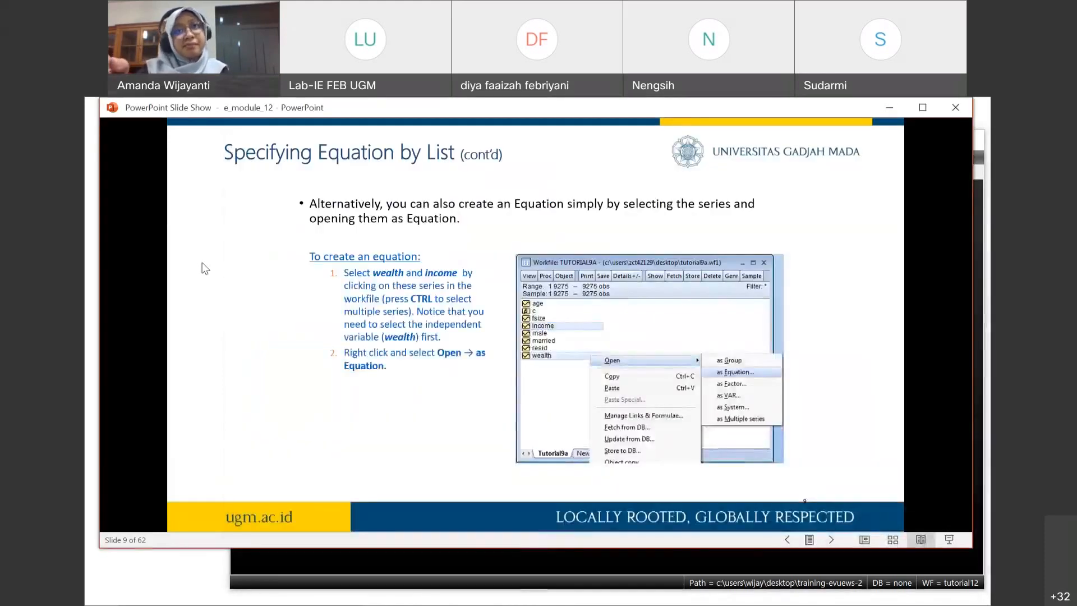
{"action": "left_click", "coordinate": [204, 268]}
{"action": "left_click", "coordinate": [205, 268]}
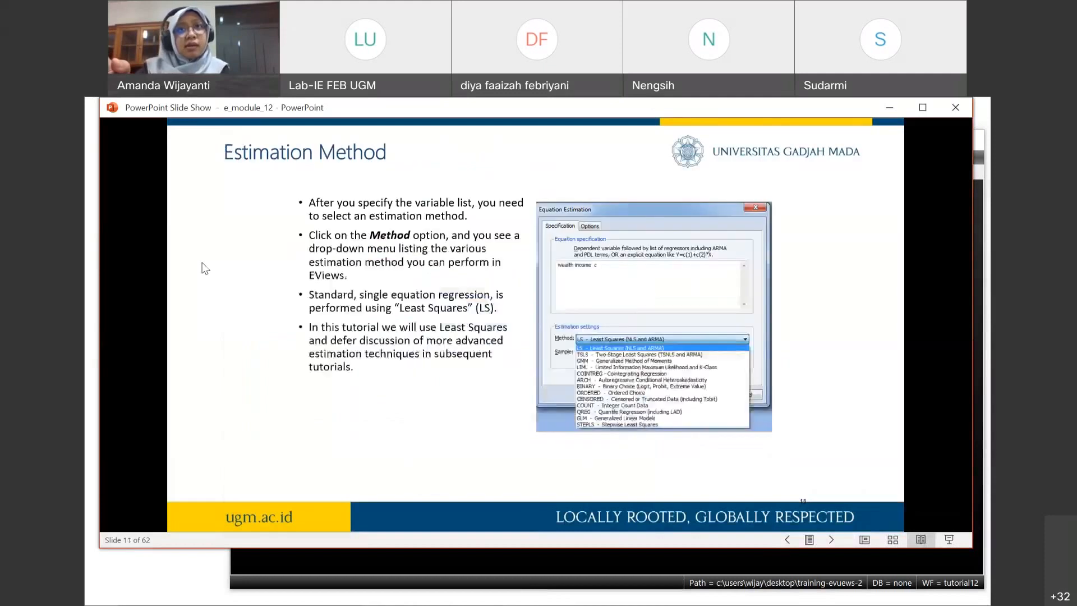
{"action": "key", "text": "Right"}
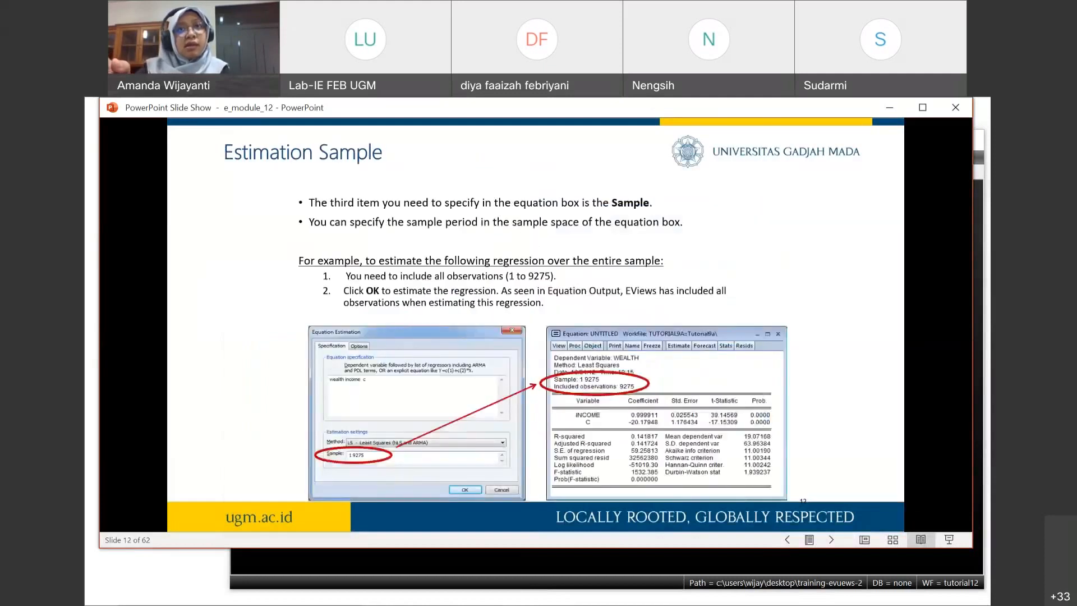
{"action": "key", "text": "Right"}
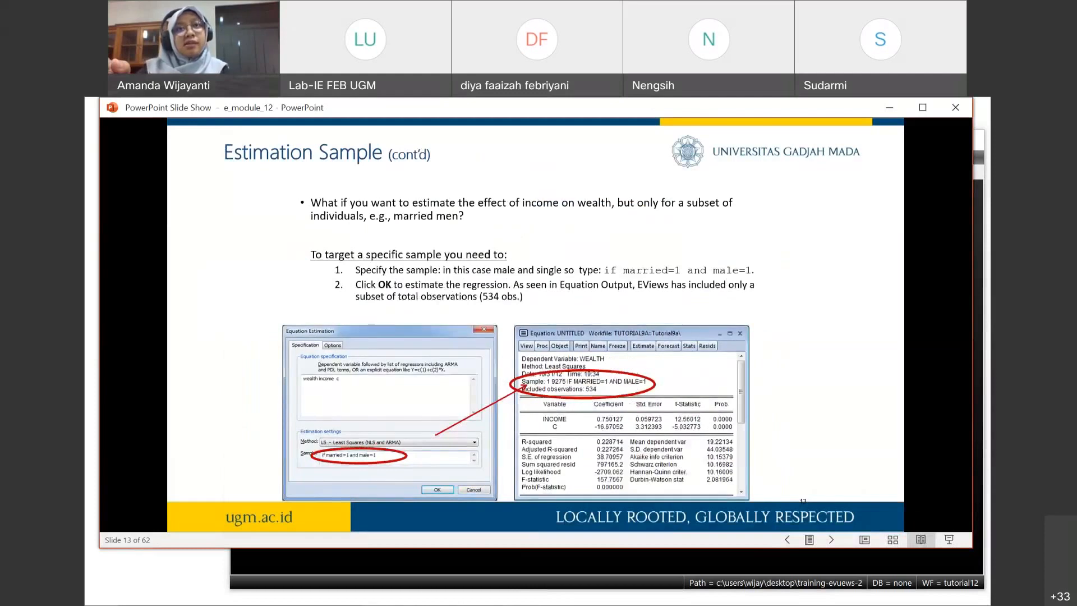
{"action": "key", "text": "Right"}
{"action": "key", "text": "Left"}
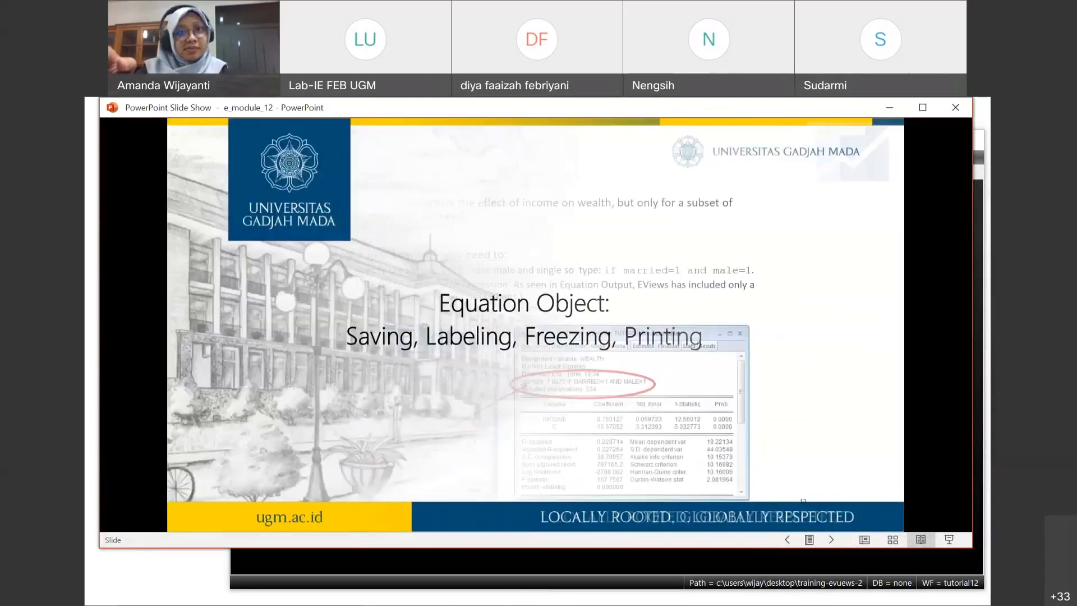
Step: Return to the slide on creating an equation by opening selected series, and switch back to EViews
{"action": "key", "text": "Left"}
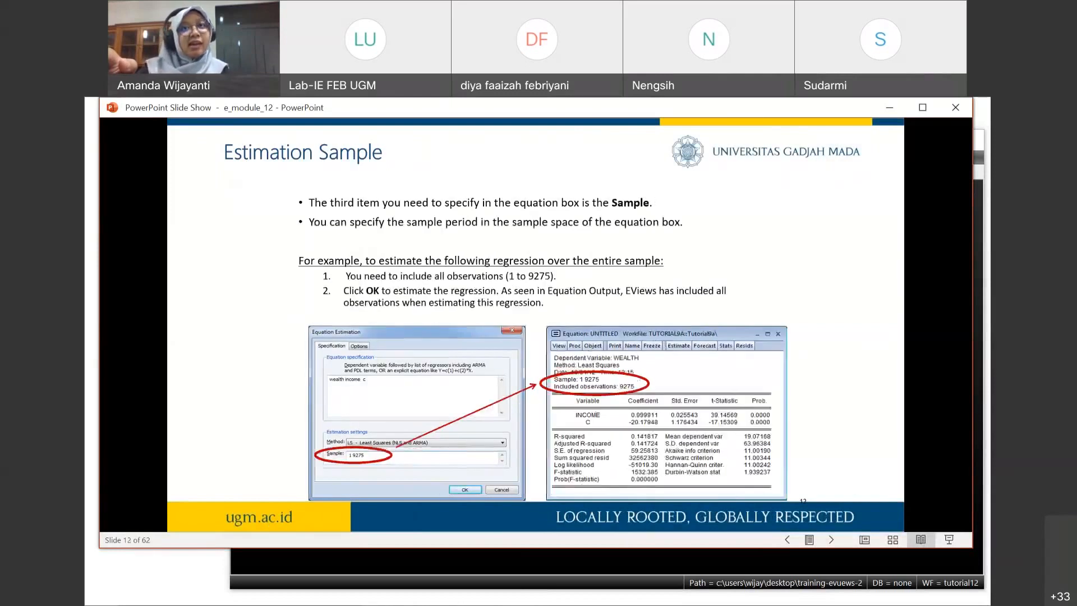
{"action": "key", "text": "Left"}
{"action": "key", "text": "Left"}
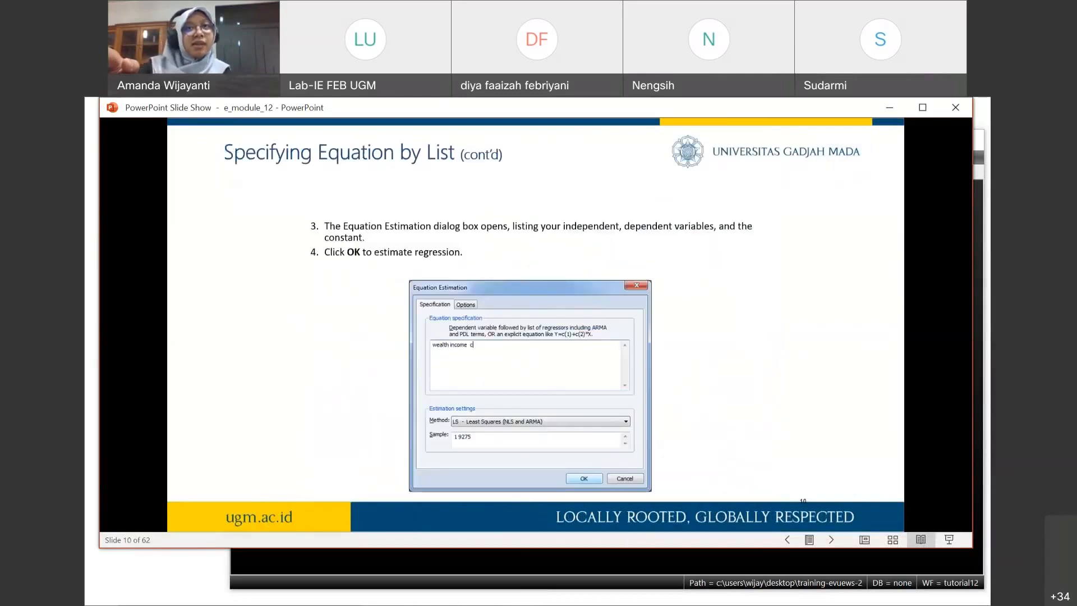
{"action": "key", "text": "Left"}
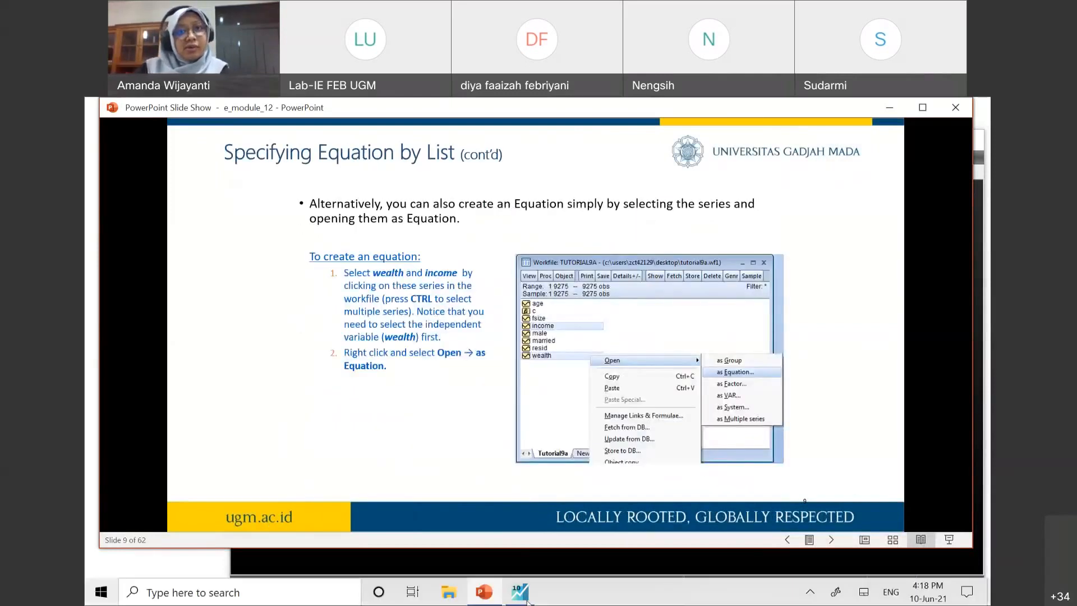
{"action": "left_click", "coordinate": [501, 593]}
Step: Estimate a least squares equation from the command window with ls wealth c income fsize age
{"action": "left_click", "coordinate": [261, 174]}
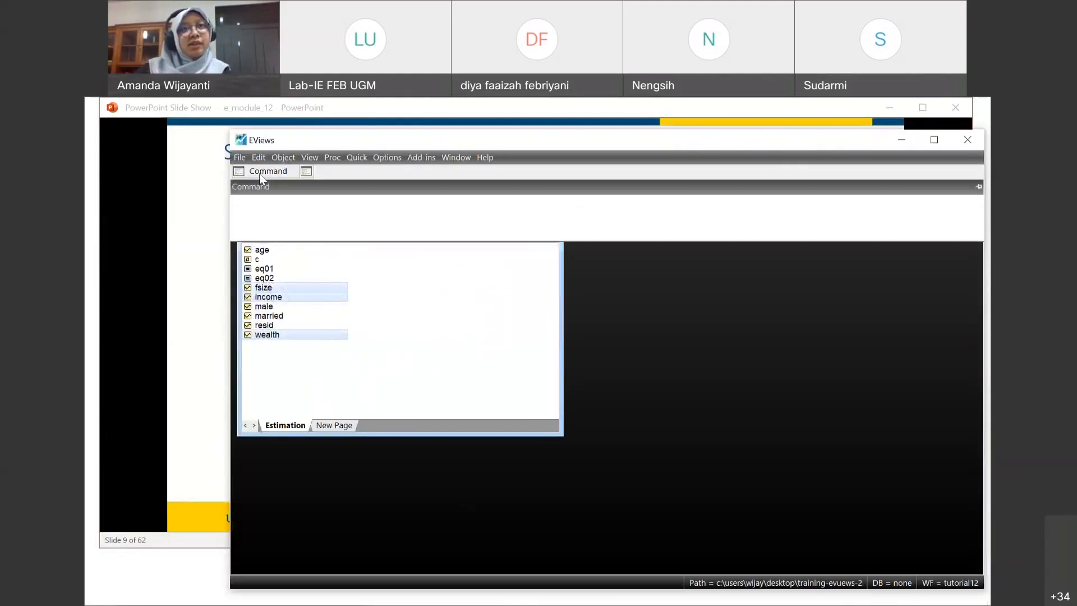
{"action": "left_click", "coordinate": [248, 199]}
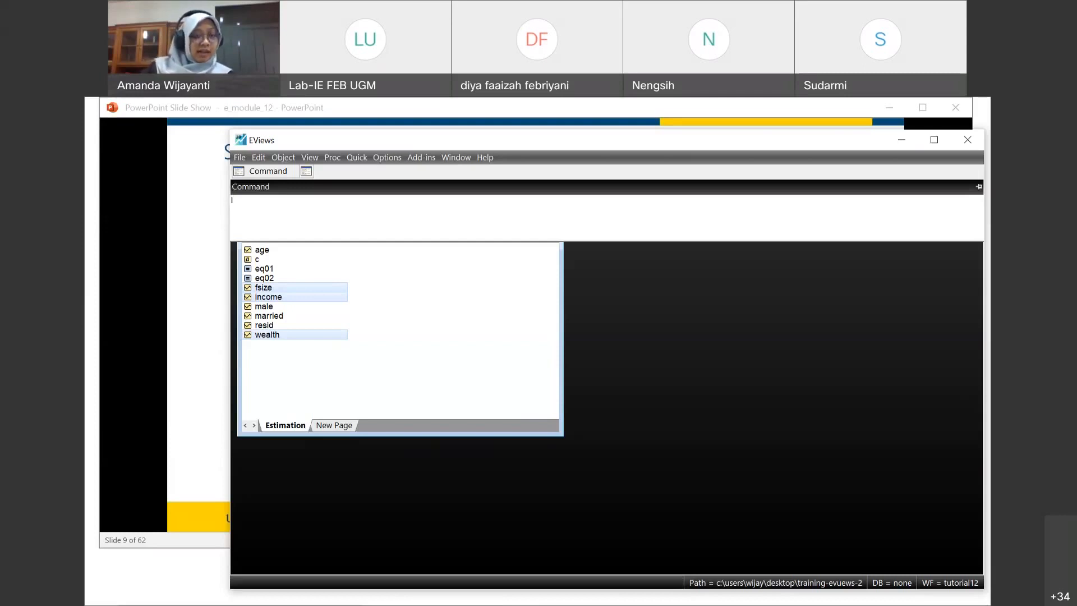
{"action": "type", "text": "ls"}
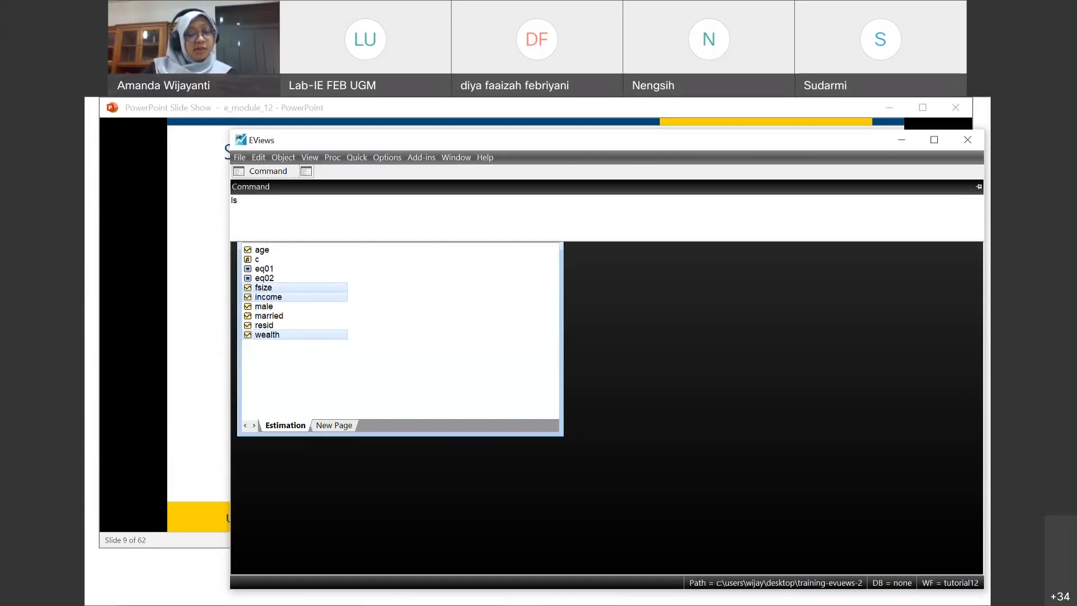
{"action": "type", "text": " wealth c income fsize age"}
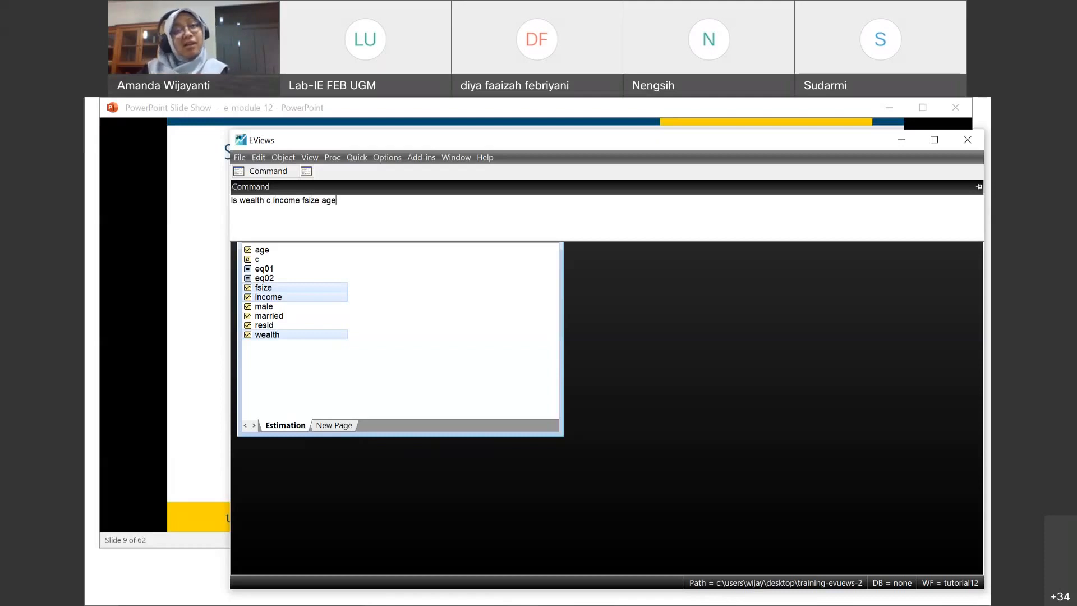
{"action": "key", "text": "Return"}
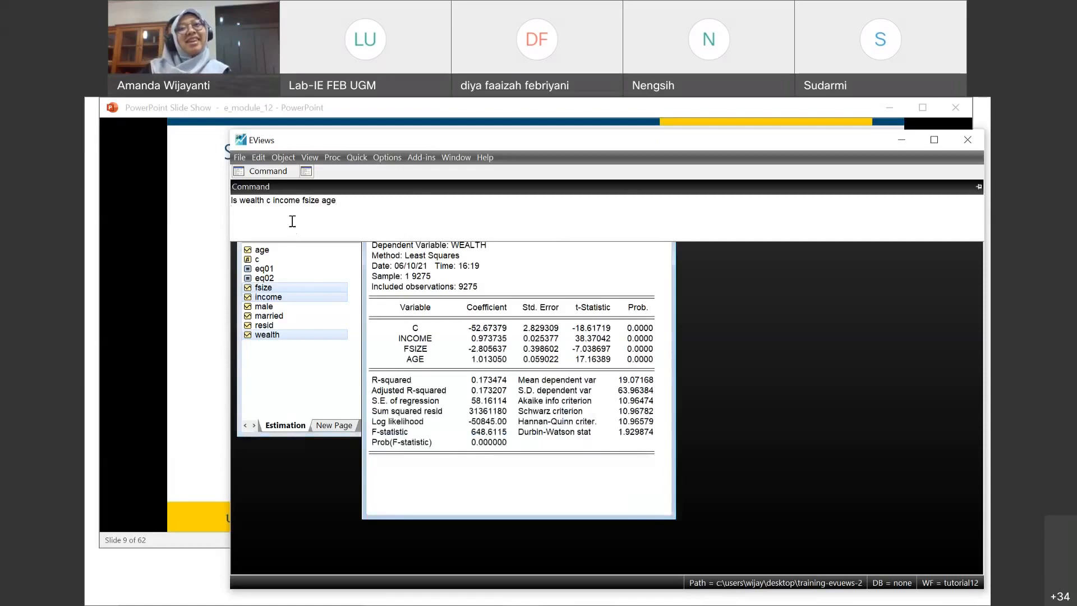
Step: Bring the untitled wealth equation to the front and delete it
{"action": "left_click", "coordinate": [533, 469]}
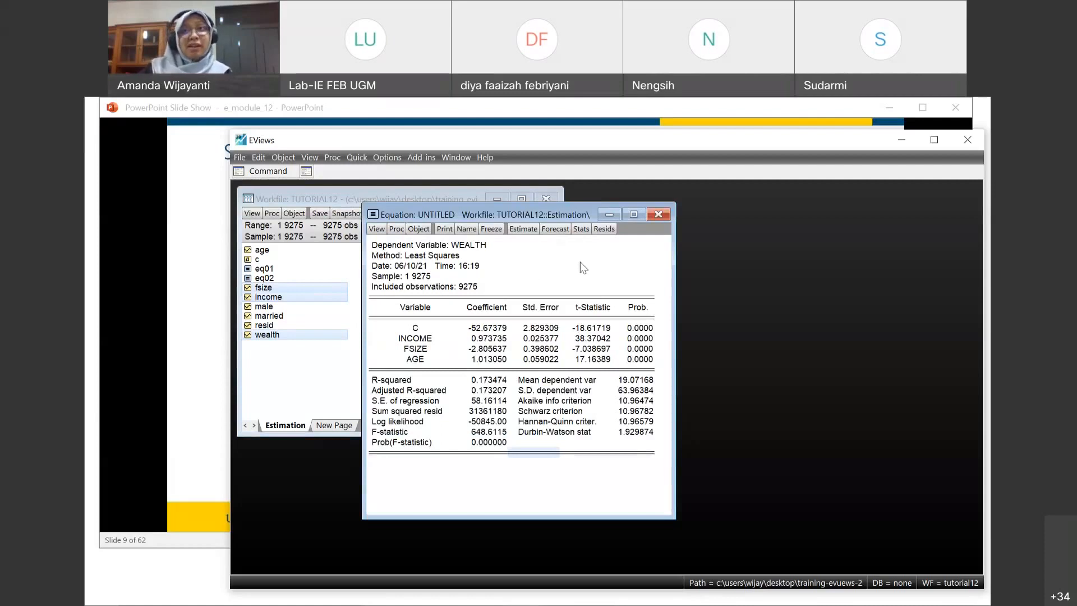
{"action": "left_click", "coordinate": [658, 215]}
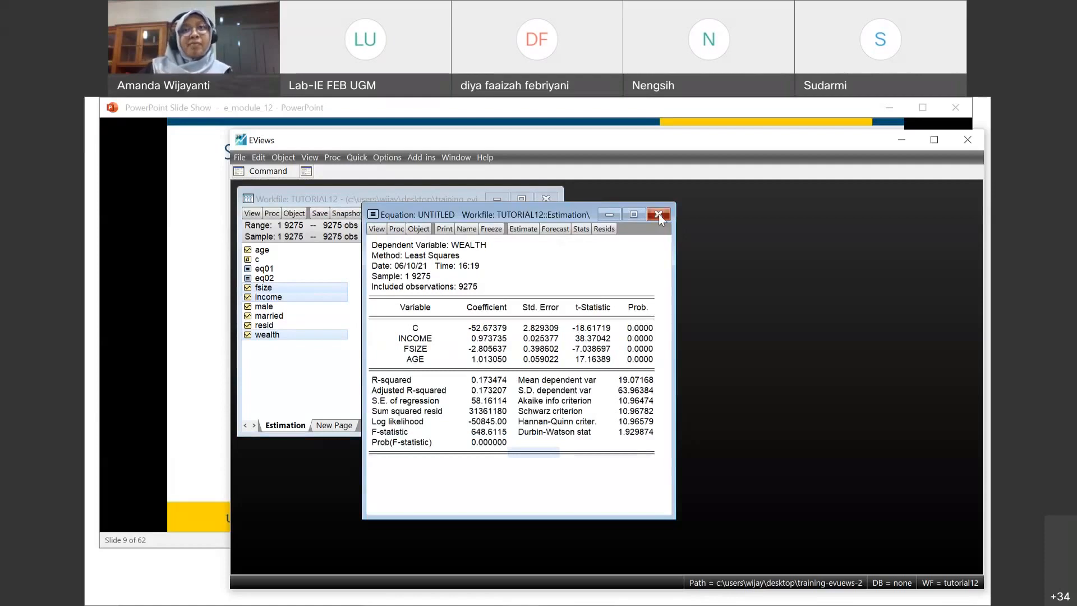
{"action": "left_click", "coordinate": [582, 396]}
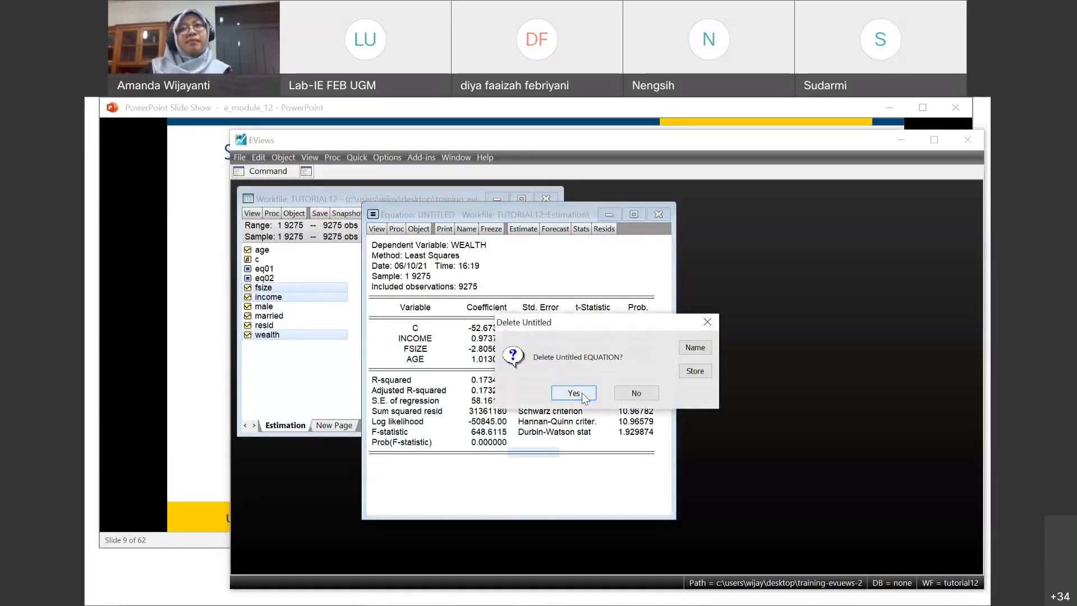
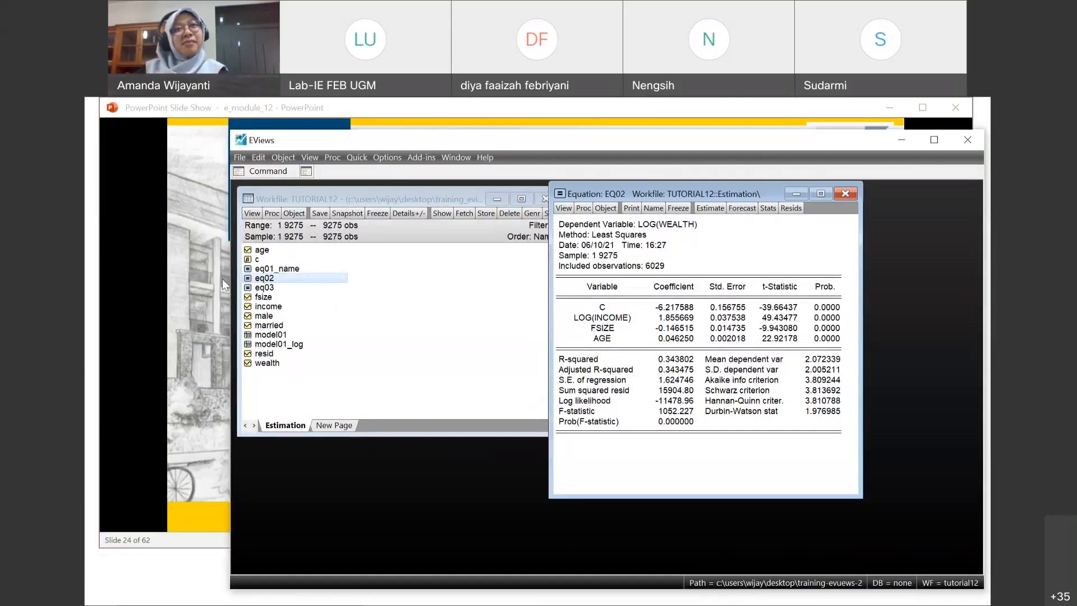
Step: View the eq01_name output and close it, and read the multiple regression estimation and interpretation slides in the PowerPoint slide show
{"action": "double_click", "coordinate": [277, 268]}
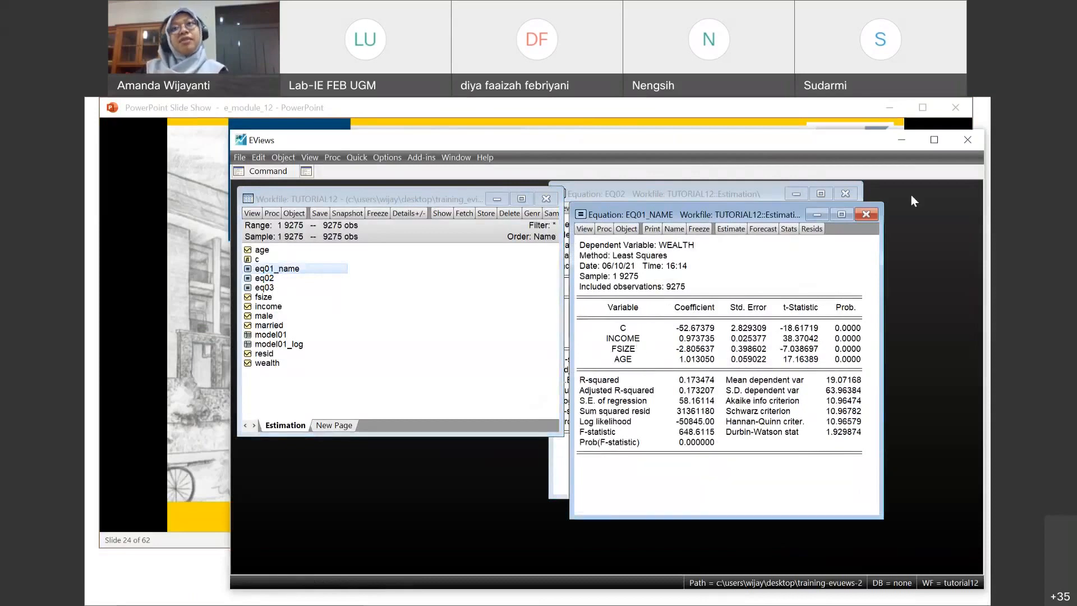
{"action": "left_click", "coordinate": [866, 213]}
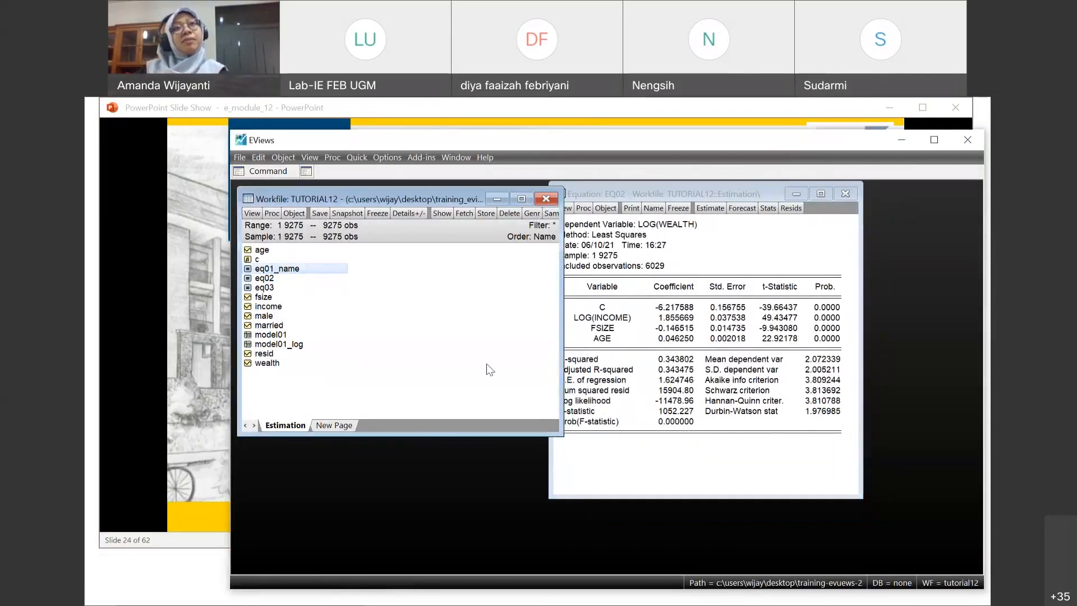
{"action": "left_click", "coordinate": [172, 260]}
{"action": "left_click", "coordinate": [714, 418]}
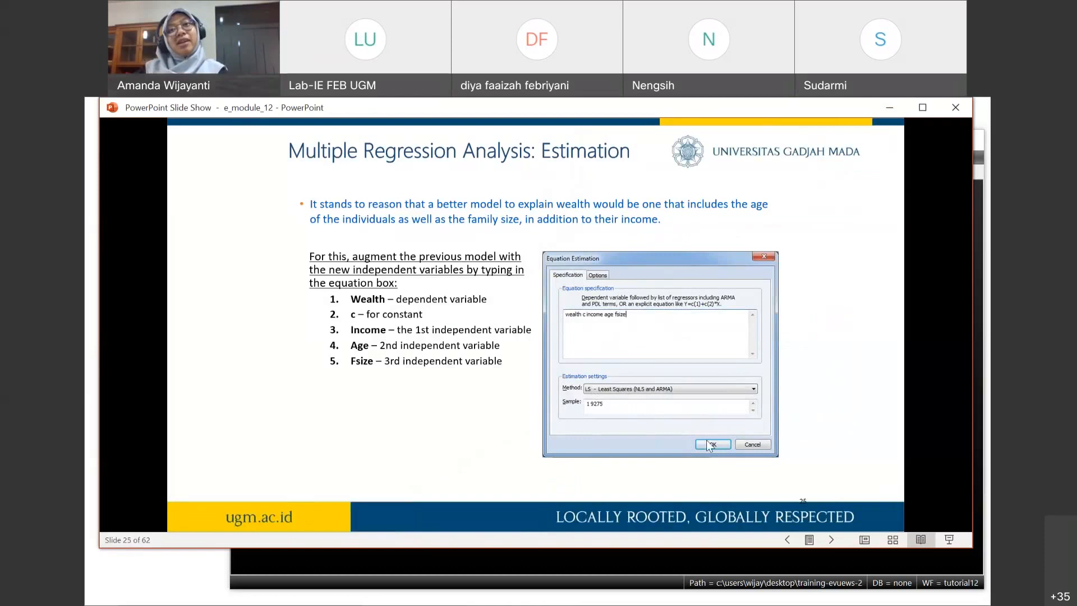
{"action": "left_click", "coordinate": [705, 456]}
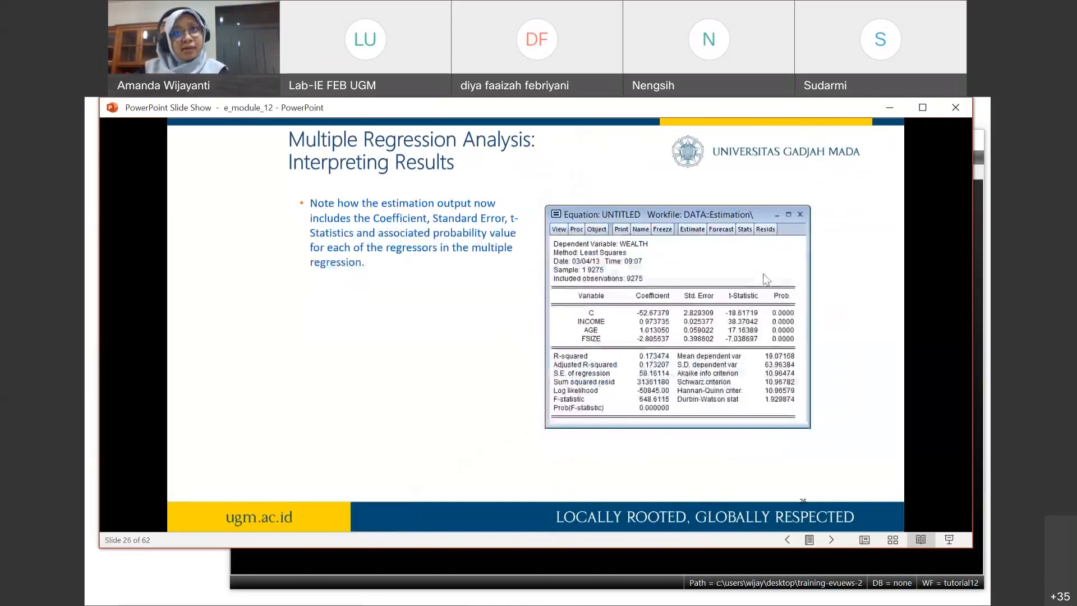
{"action": "left_click", "coordinate": [661, 340]}
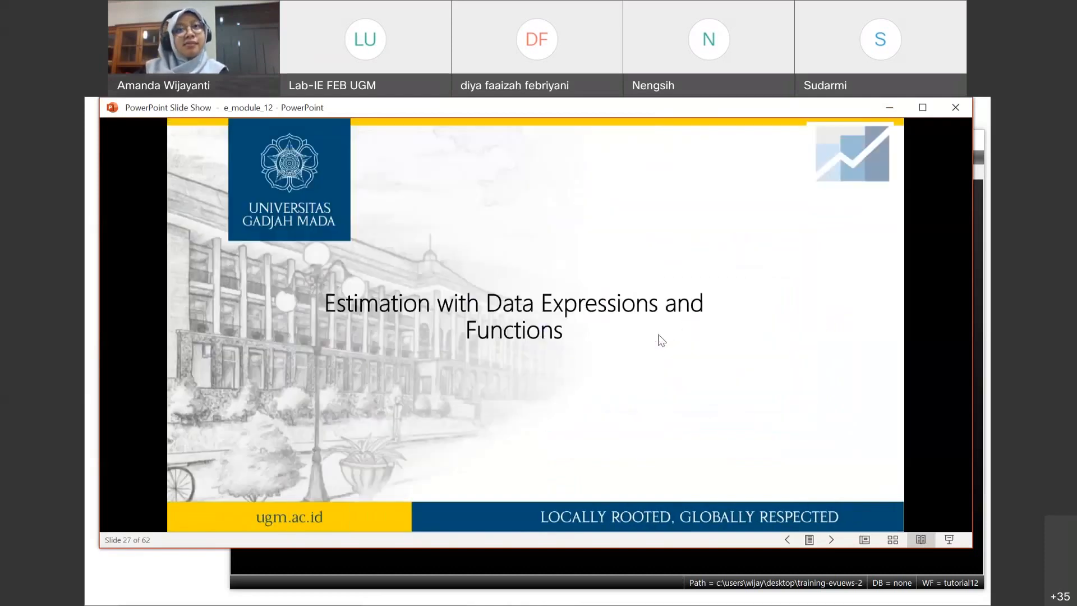
{"action": "key", "text": "Left"}
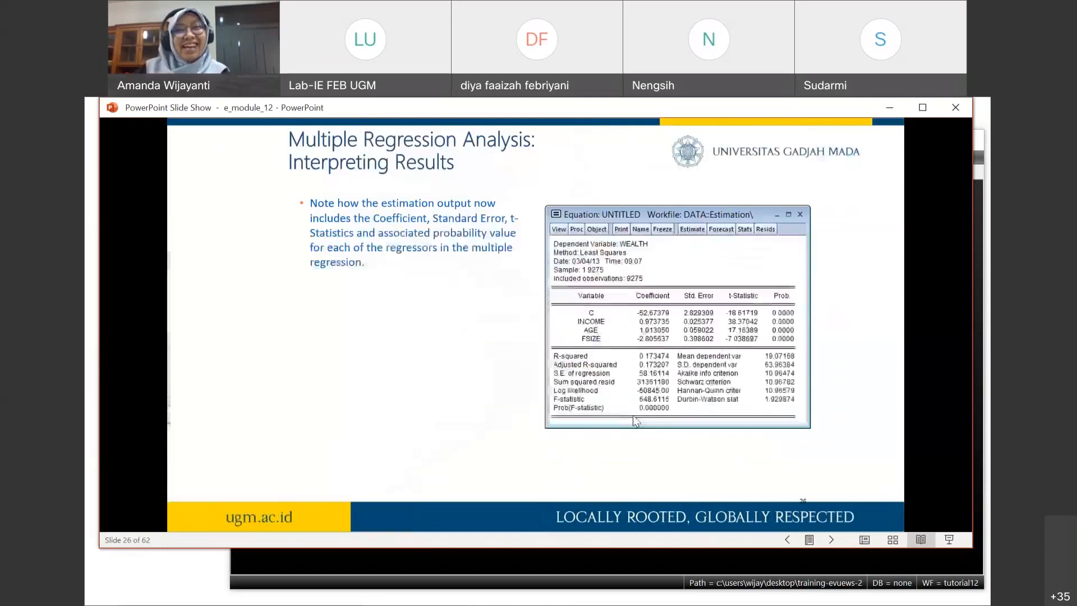
Step: Switch back to EViews and maximize the EQ02 equation window
{"action": "left_click", "coordinate": [525, 594]}
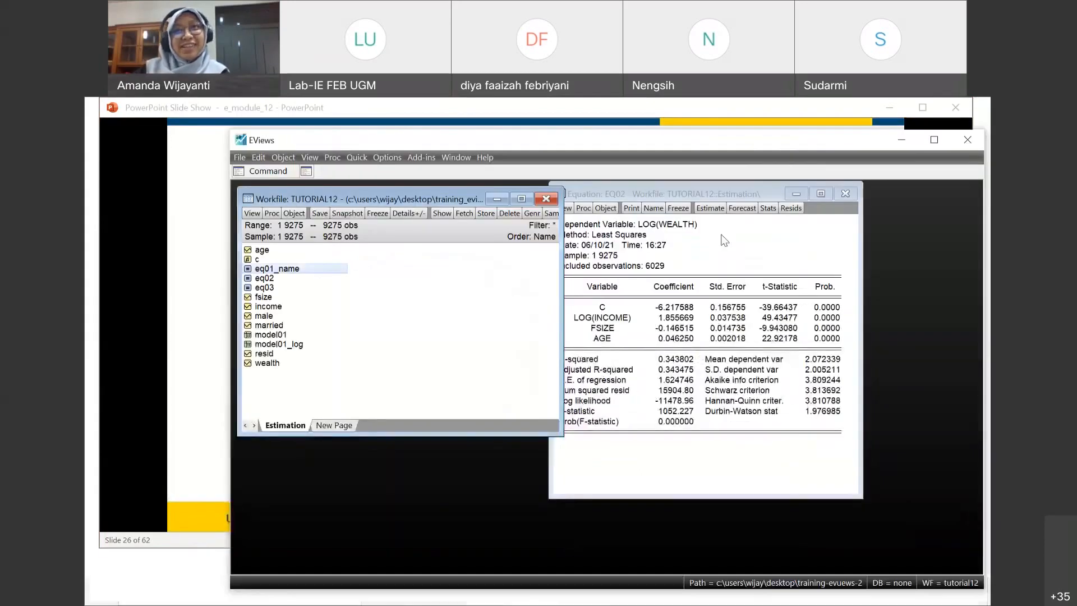
{"action": "left_click", "coordinate": [735, 190]}
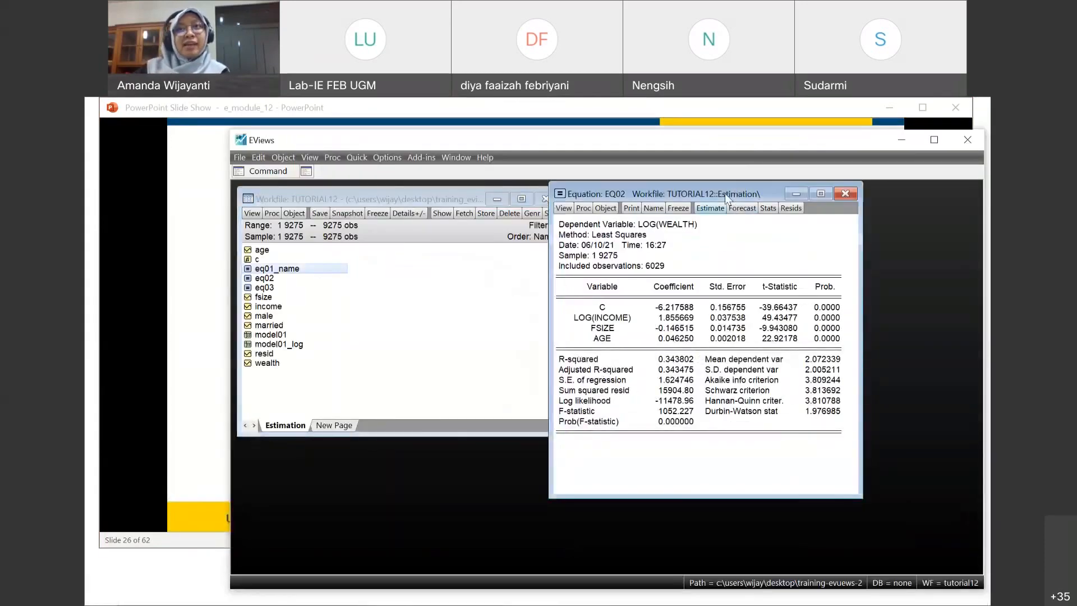
{"action": "left_click", "coordinate": [820, 193]}
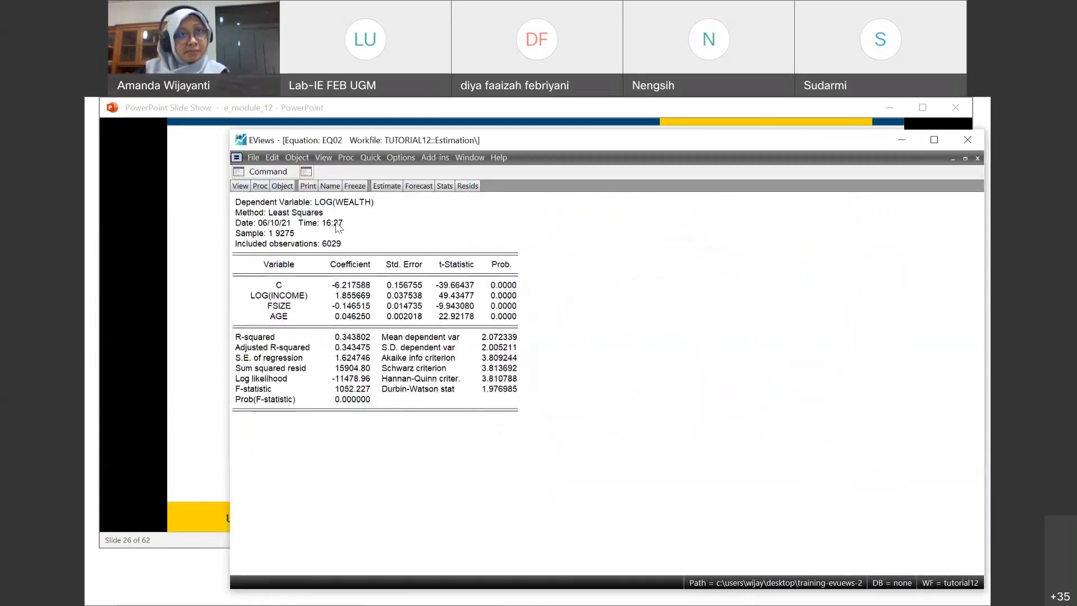
Step: Examine the EQ02 output's log(wealth) dependent variable and the results for log(income), fsize and age
{"action": "left_click_drag", "start_coordinate": [236, 200], "coordinate": [384, 197]}
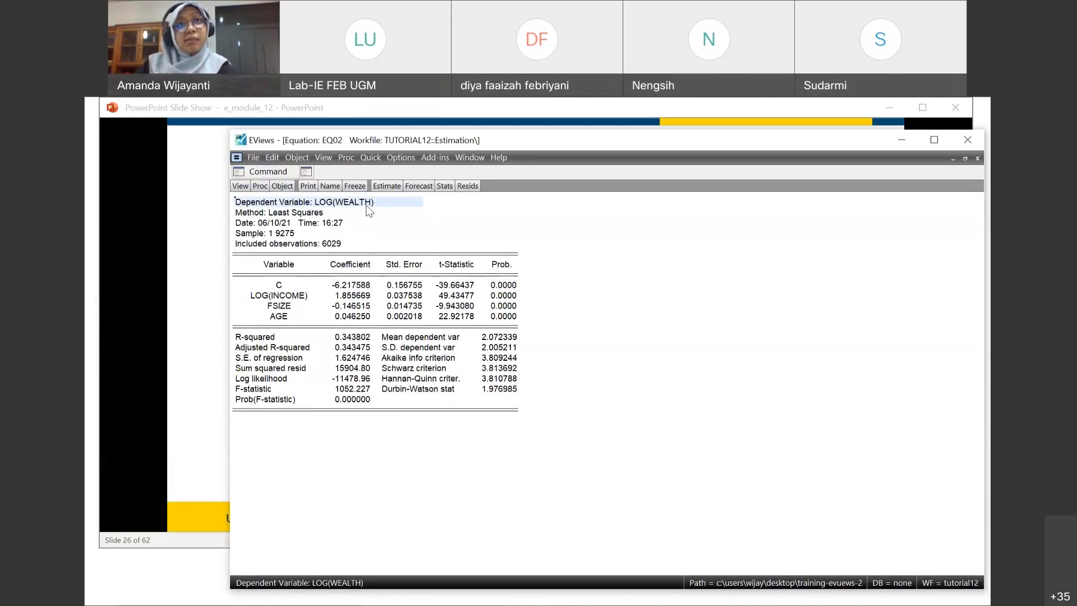
{"action": "left_click", "coordinate": [348, 206]}
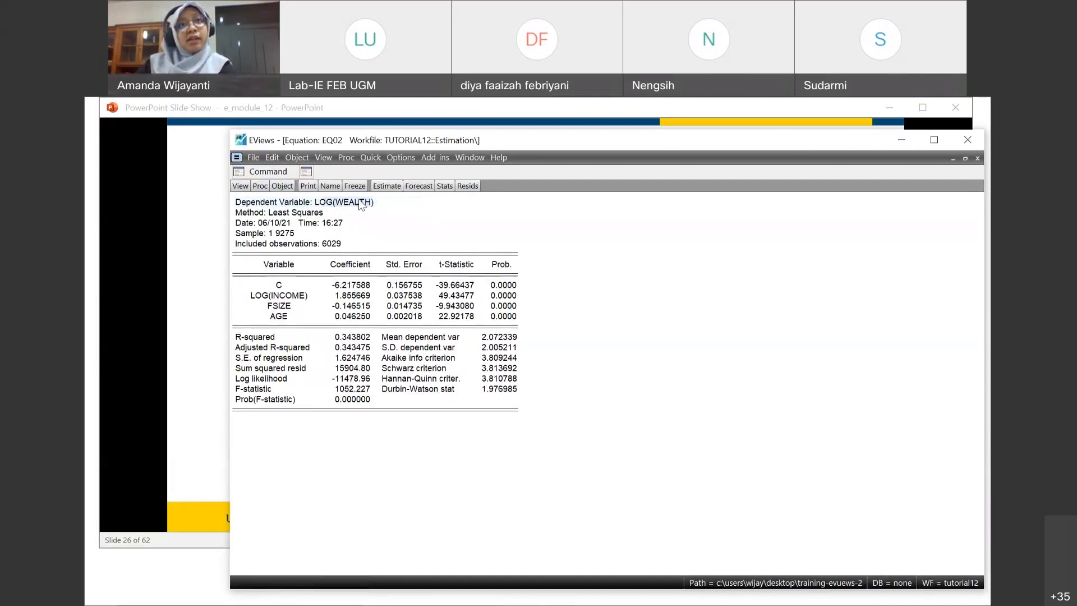
{"action": "left_click", "coordinate": [362, 205]}
{"action": "left_click", "coordinate": [349, 211]}
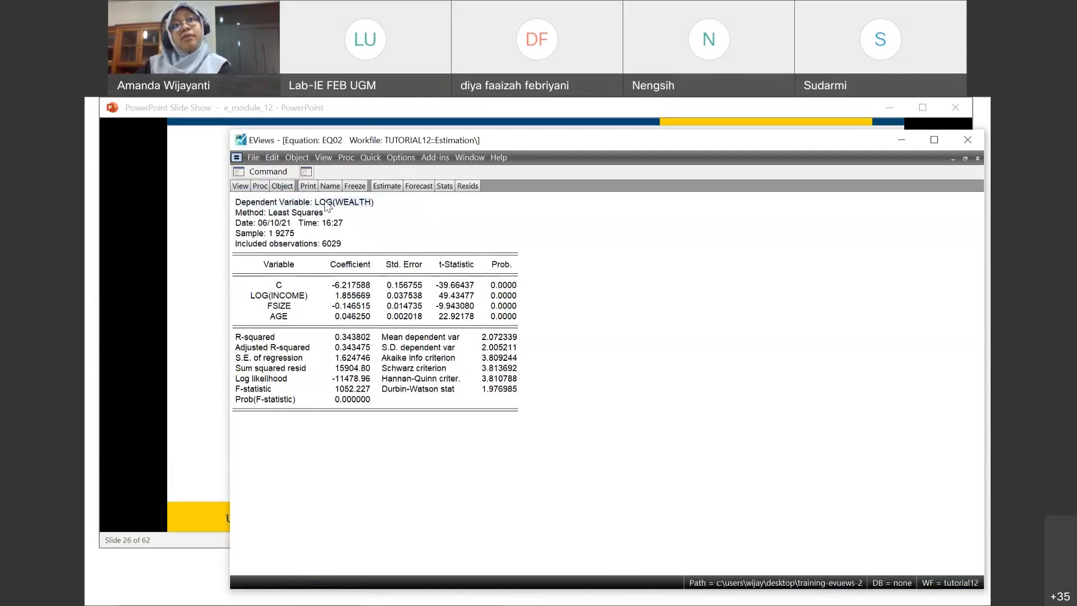
{"action": "left_click", "coordinate": [301, 299]}
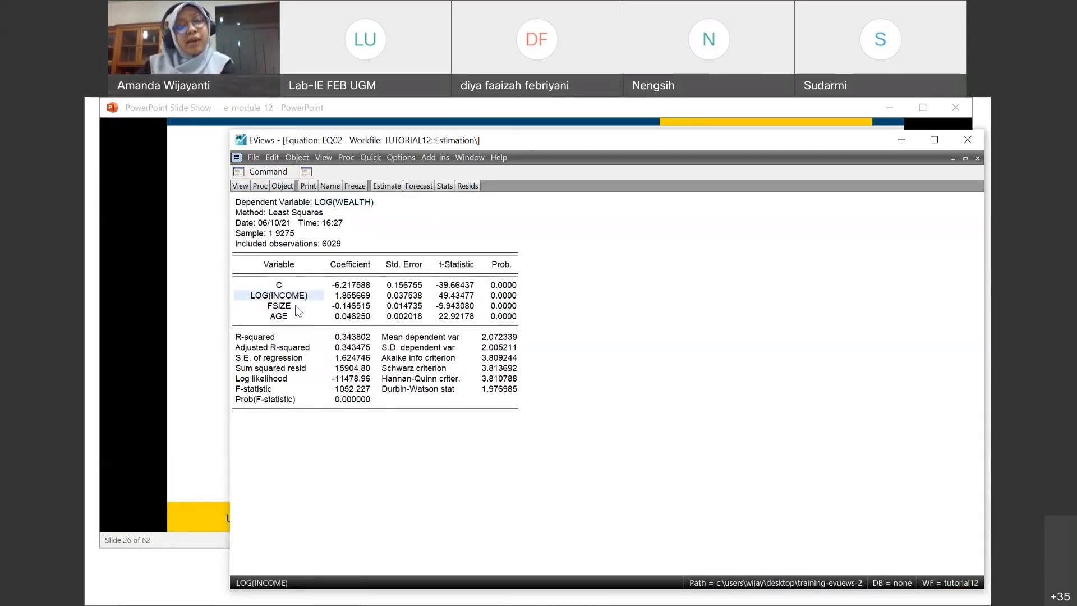
{"action": "left_click", "coordinate": [347, 296]}
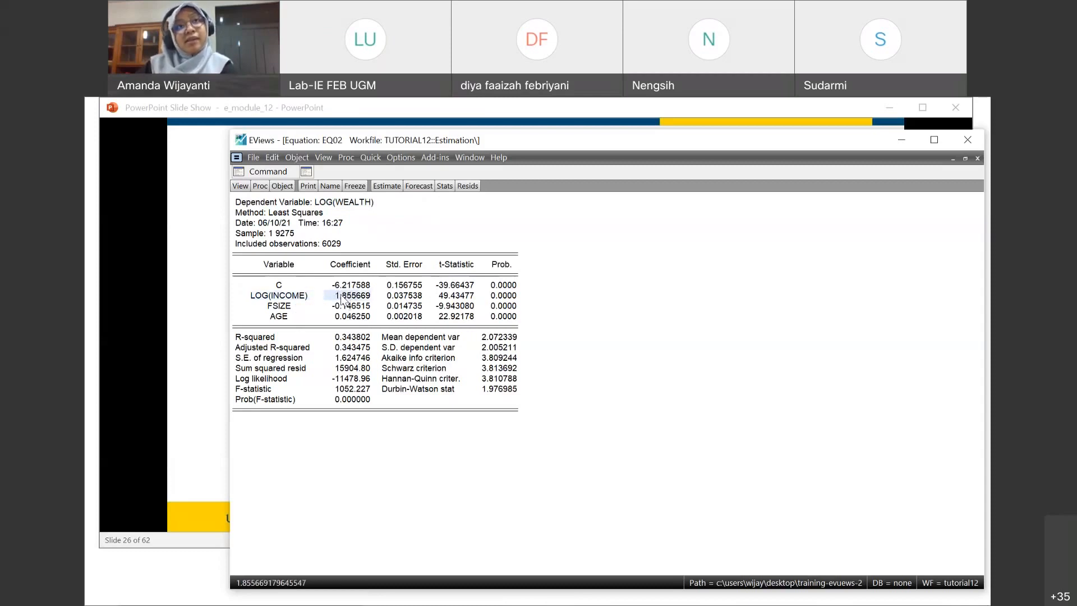
{"action": "left_click", "coordinate": [719, 314]}
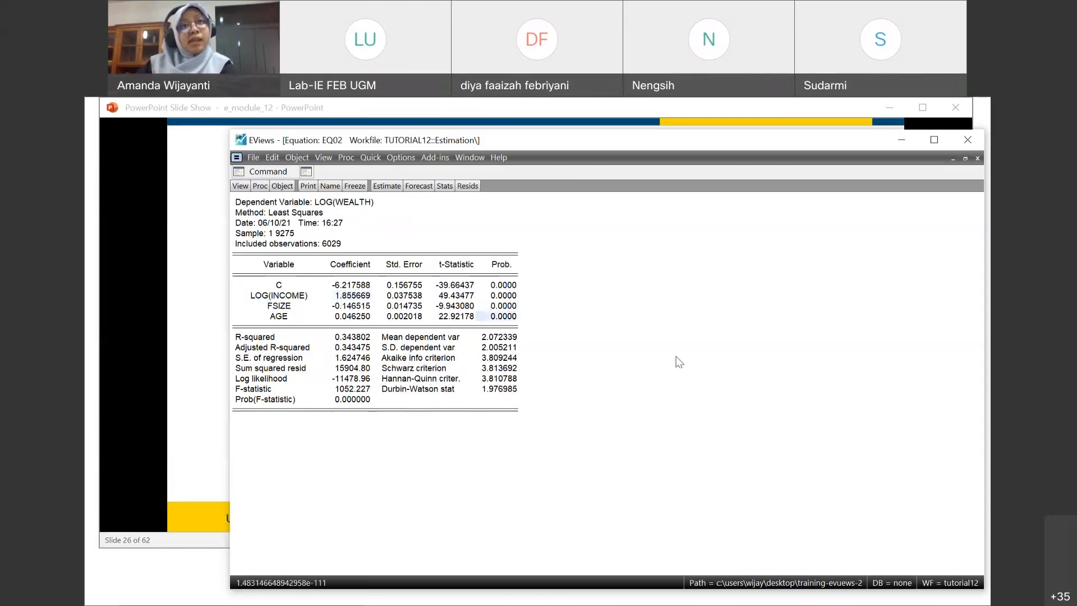
{"action": "left_click", "coordinate": [374, 306]}
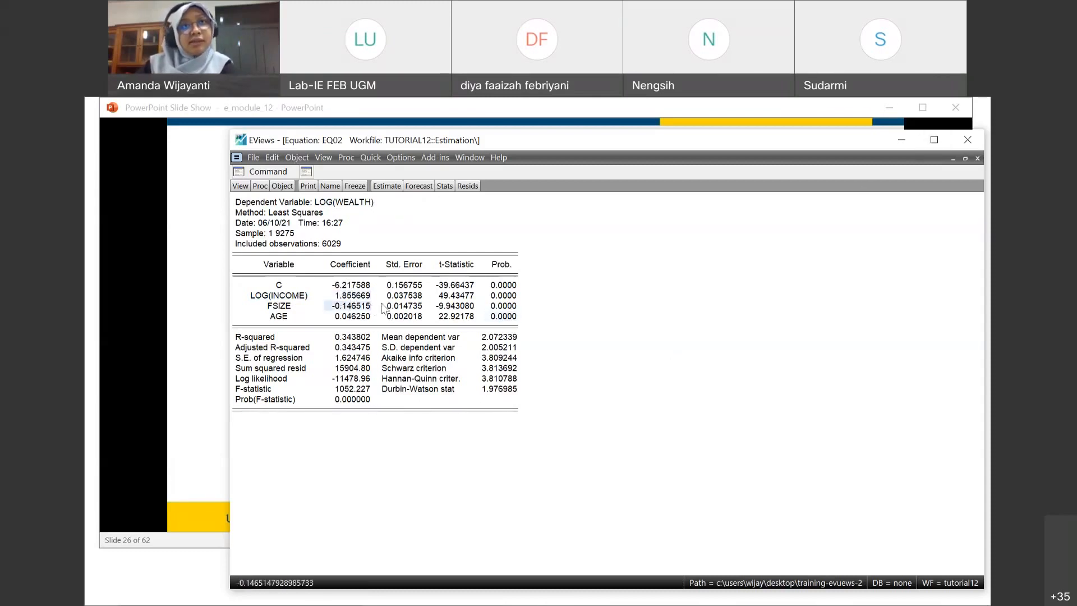
{"action": "left_click", "coordinate": [602, 319]}
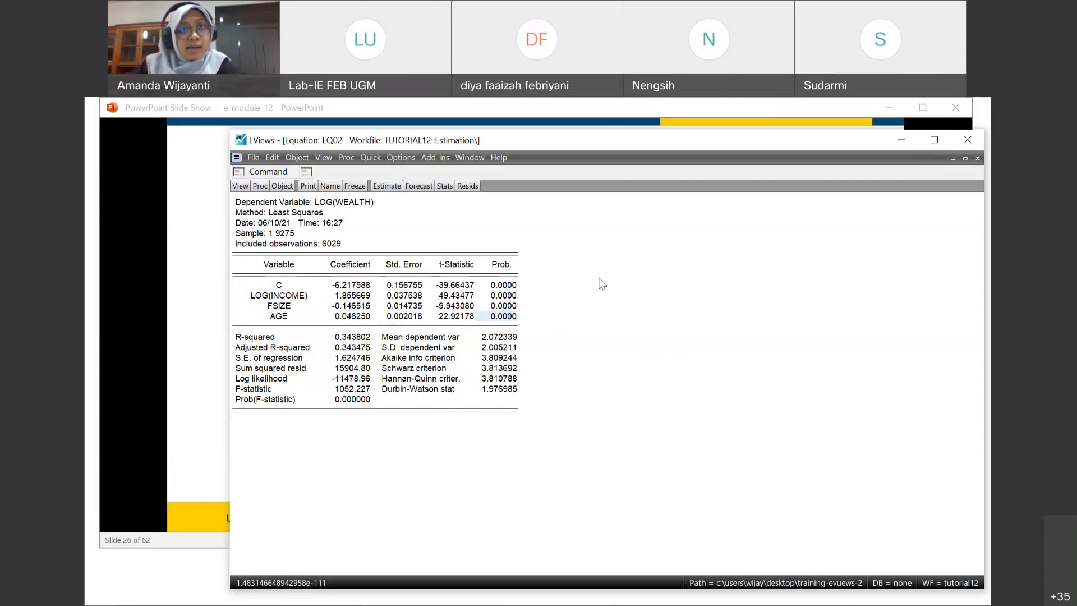
Step: Examine the EQ02 coefficient column together with the t-statistics and probabilities of all regressors
{"action": "left_click_drag", "start_coordinate": [359, 286], "coordinate": [358, 316]}
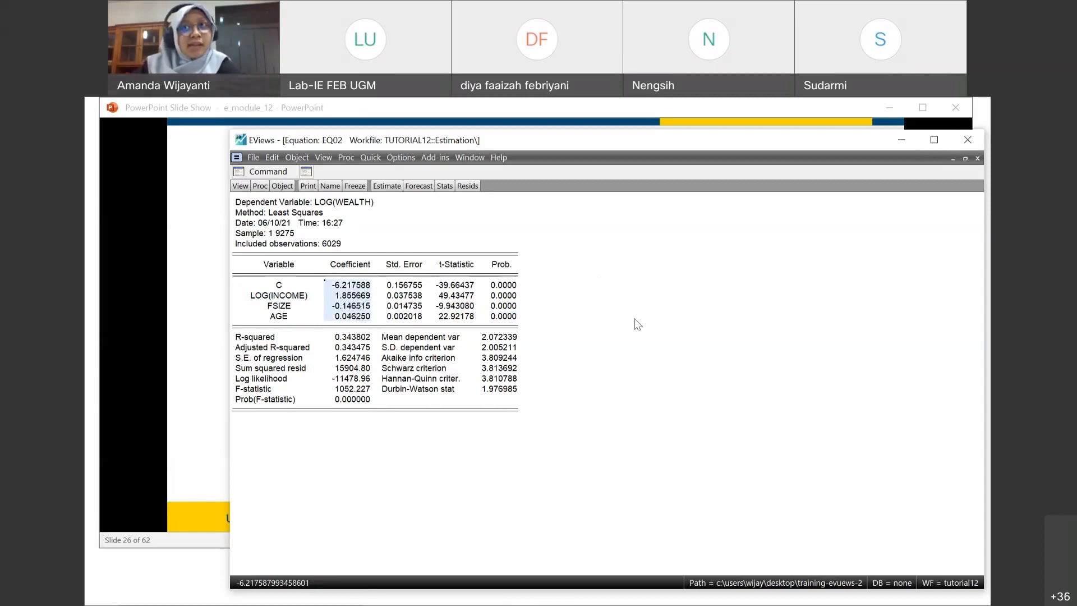
{"action": "left_click", "coordinate": [361, 296]}
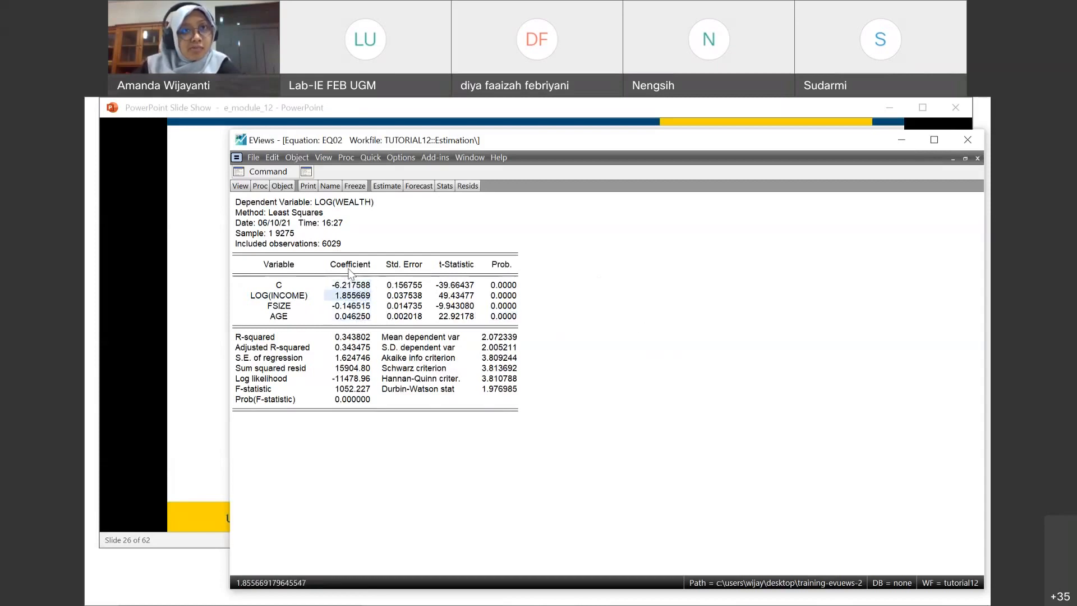
{"action": "left_click_drag", "start_coordinate": [348, 284], "coordinate": [346, 323]}
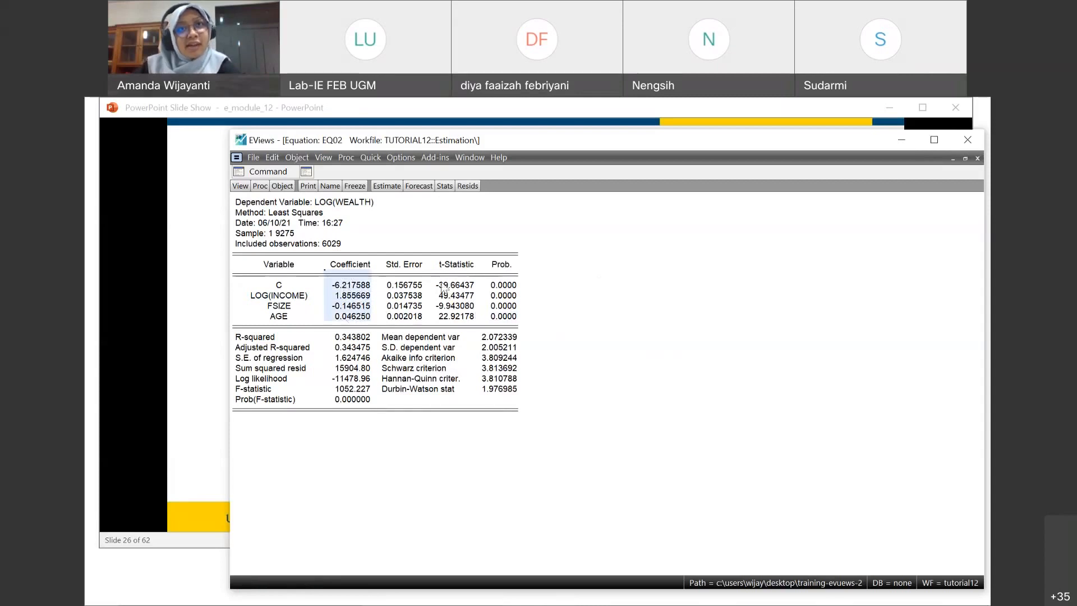
{"action": "left_click_drag", "start_coordinate": [448, 284], "coordinate": [512, 321]}
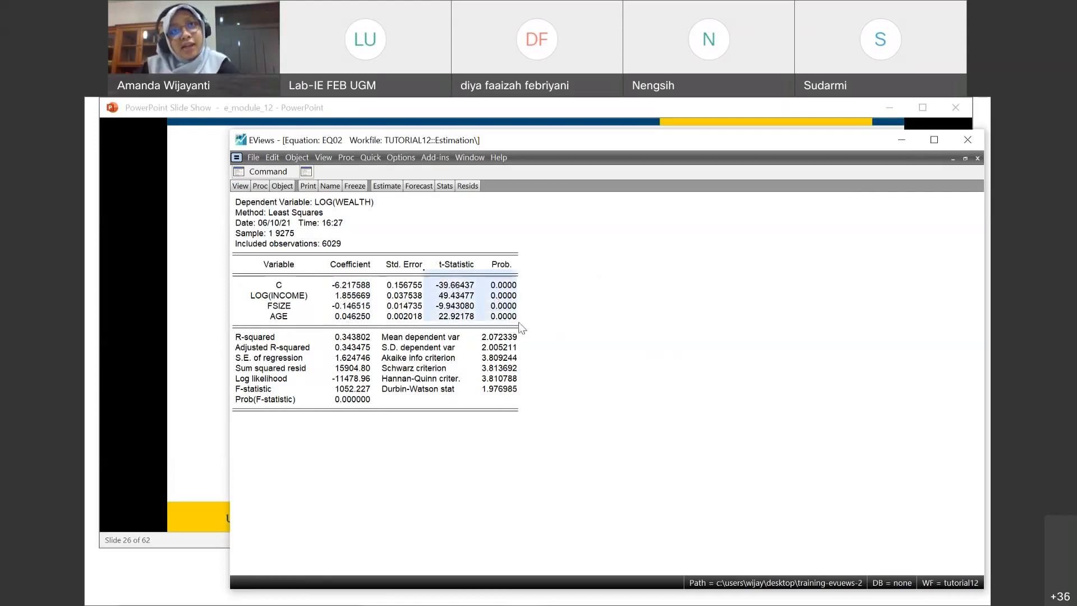
{"action": "left_click_drag", "start_coordinate": [362, 287], "coordinate": [364, 317]}
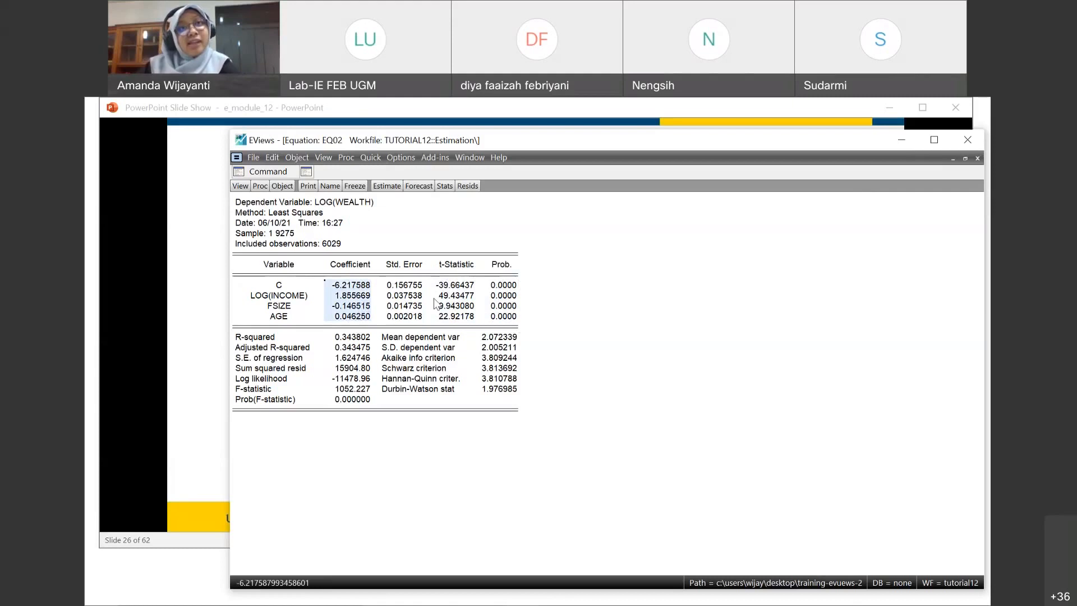
{"action": "left_click", "coordinate": [349, 288]}
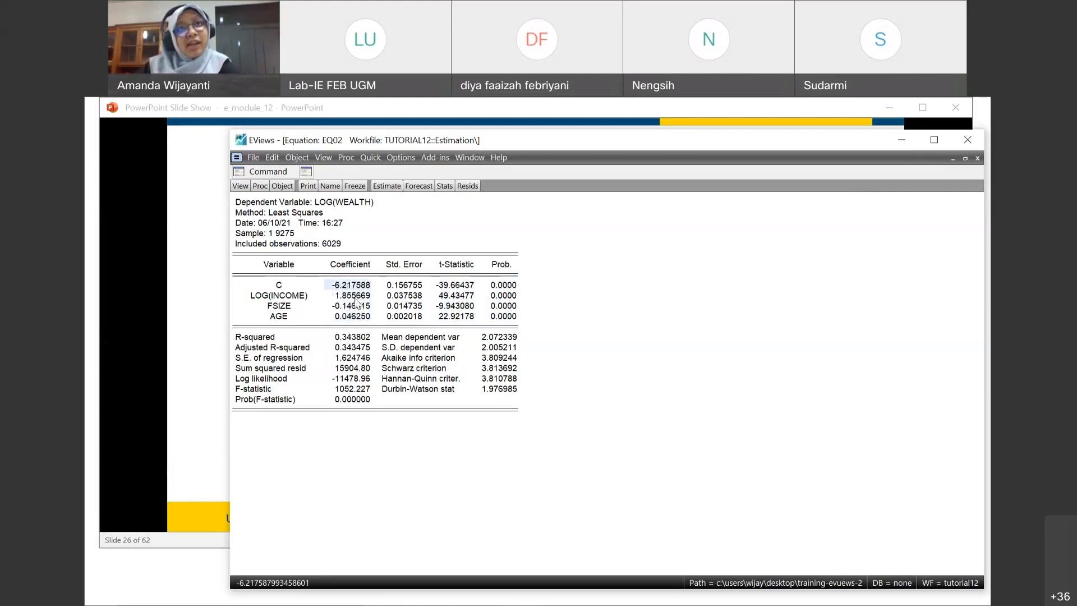
Step: Examine how the fsize, age and log(income) coefficients relate to the dependent variable log(wealth) in the EQ02 output
{"action": "left_click", "coordinate": [275, 279]}
{"action": "left_click", "coordinate": [348, 308]}
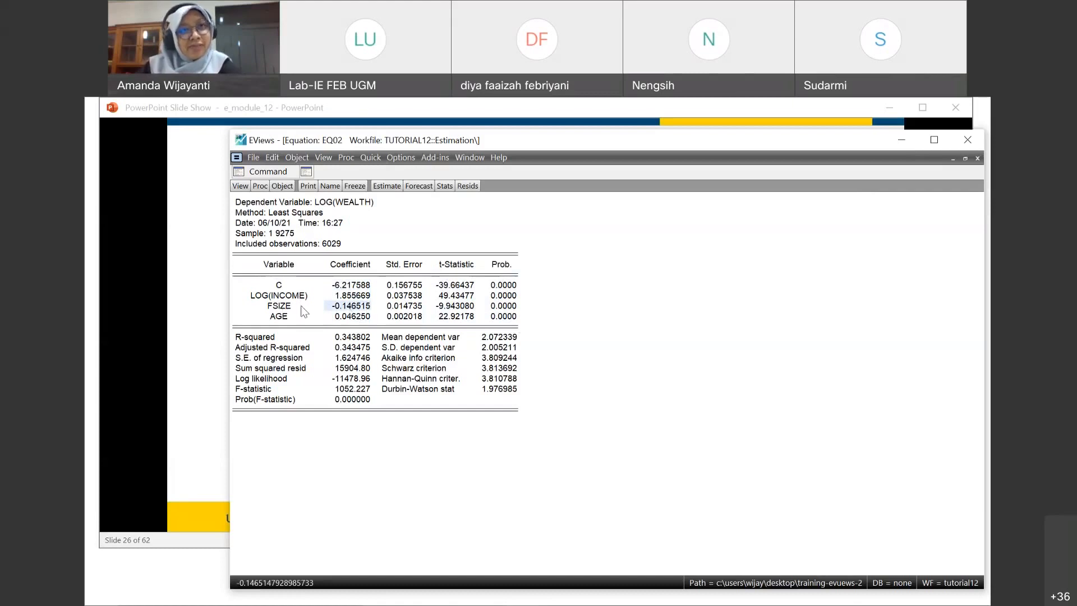
{"action": "left_click", "coordinate": [279, 307]}
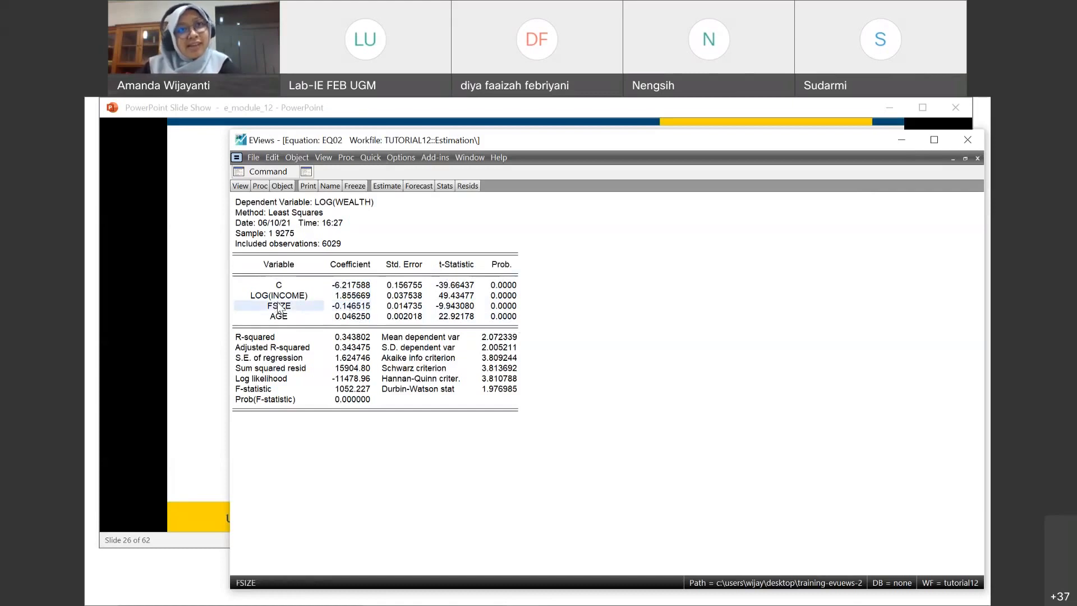
{"action": "left_click", "coordinate": [370, 208]}
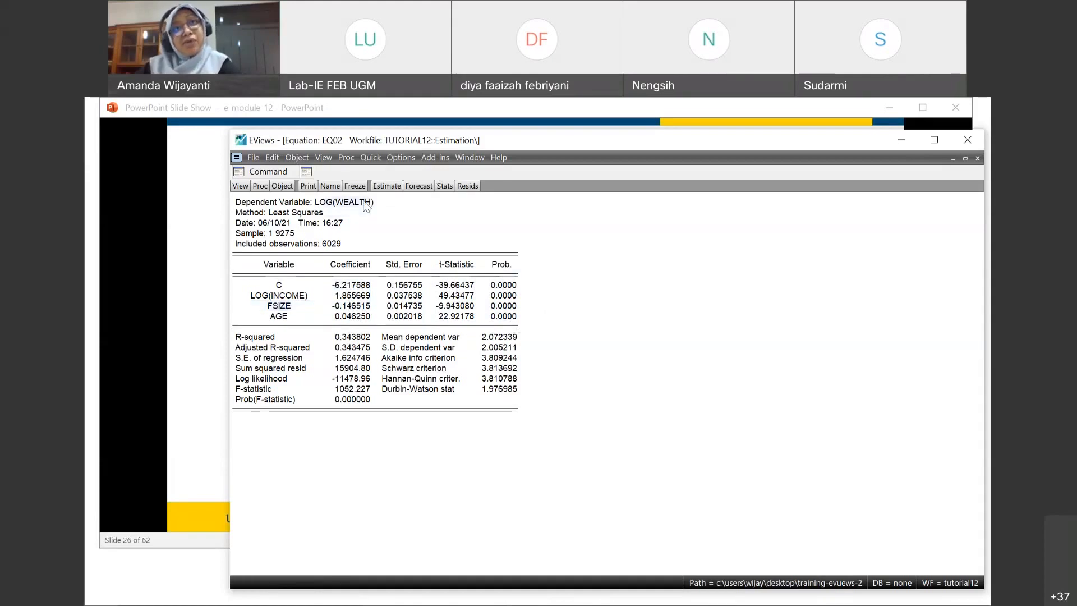
{"action": "left_click", "coordinate": [350, 307]}
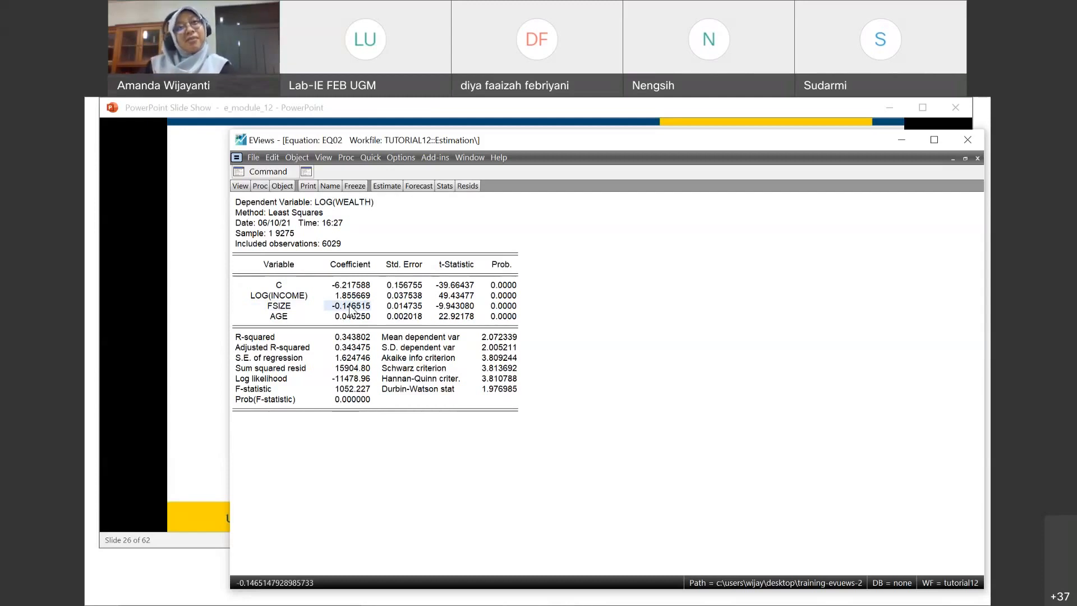
{"action": "left_click", "coordinate": [350, 317]}
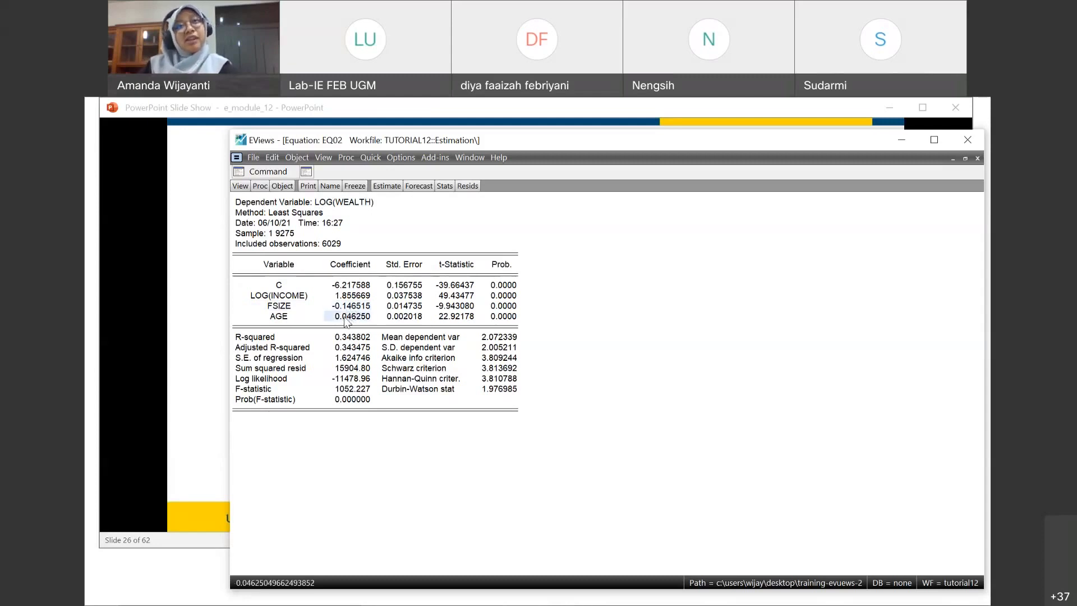
{"action": "left_click", "coordinate": [353, 296]}
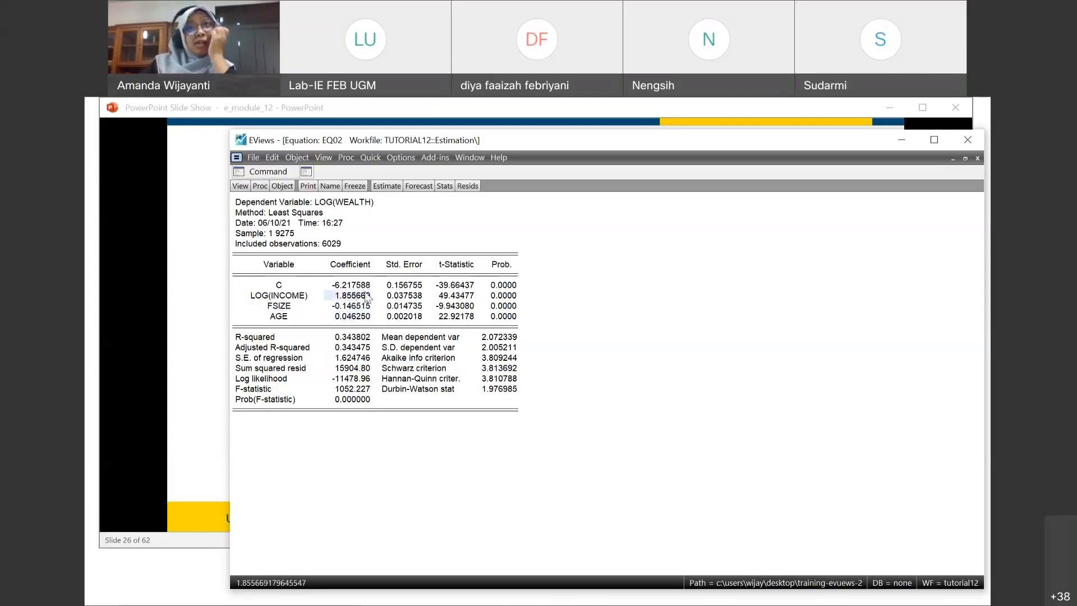
Step: Compare the t-statistic and probability columns with the coefficient column for all EQ02 regressors
{"action": "left_click_drag", "start_coordinate": [455, 285], "coordinate": [519, 320]}
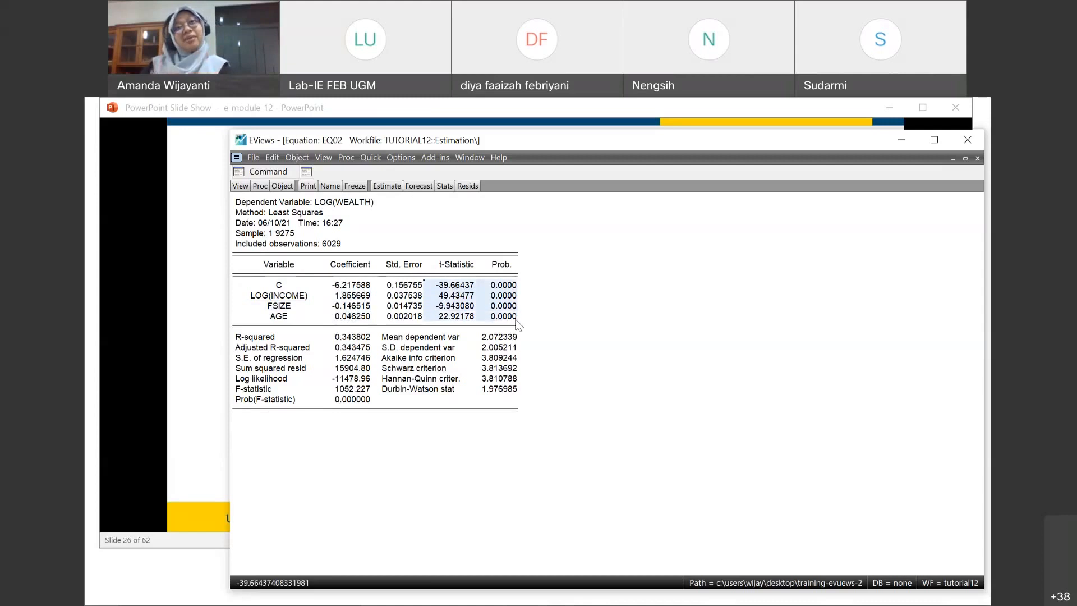
{"action": "left_click", "coordinate": [562, 289]}
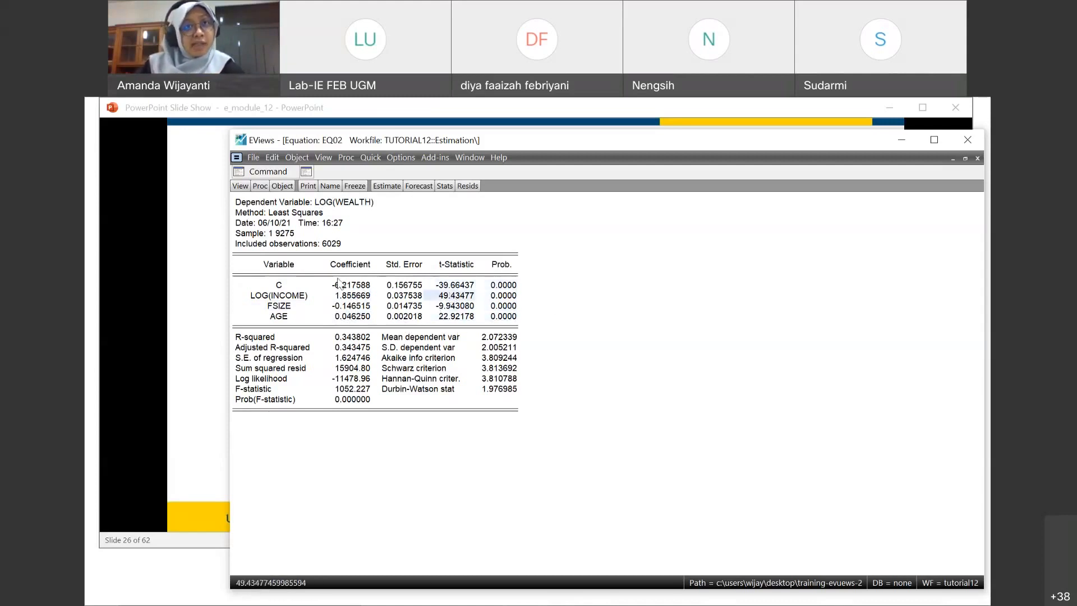
{"action": "left_click_drag", "start_coordinate": [346, 285], "coordinate": [352, 320]}
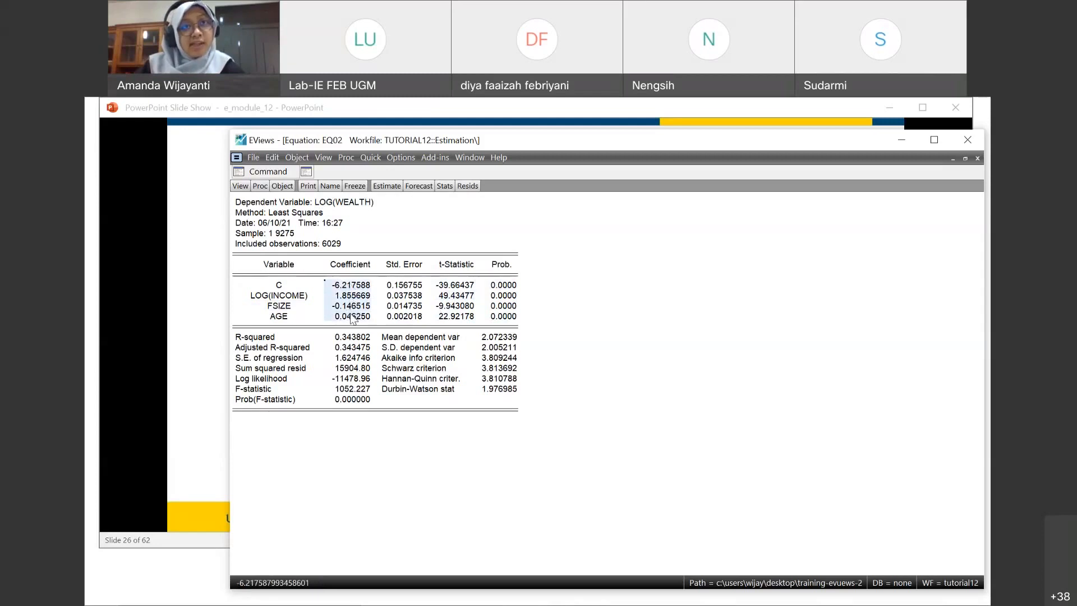
{"action": "left_click", "coordinate": [487, 295]}
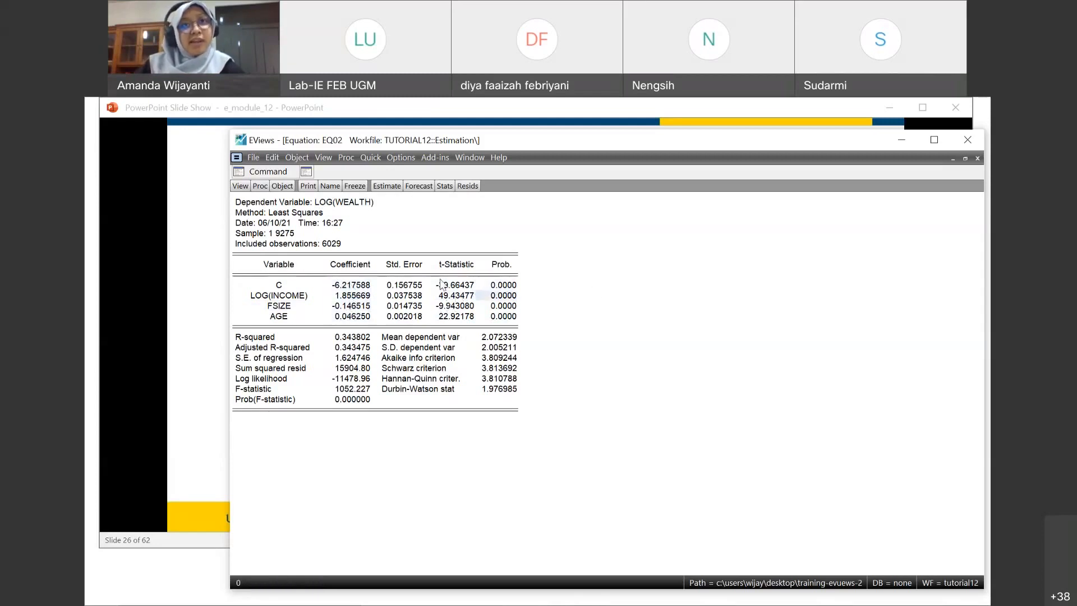
{"action": "left_click_drag", "start_coordinate": [441, 283], "coordinate": [501, 317]}
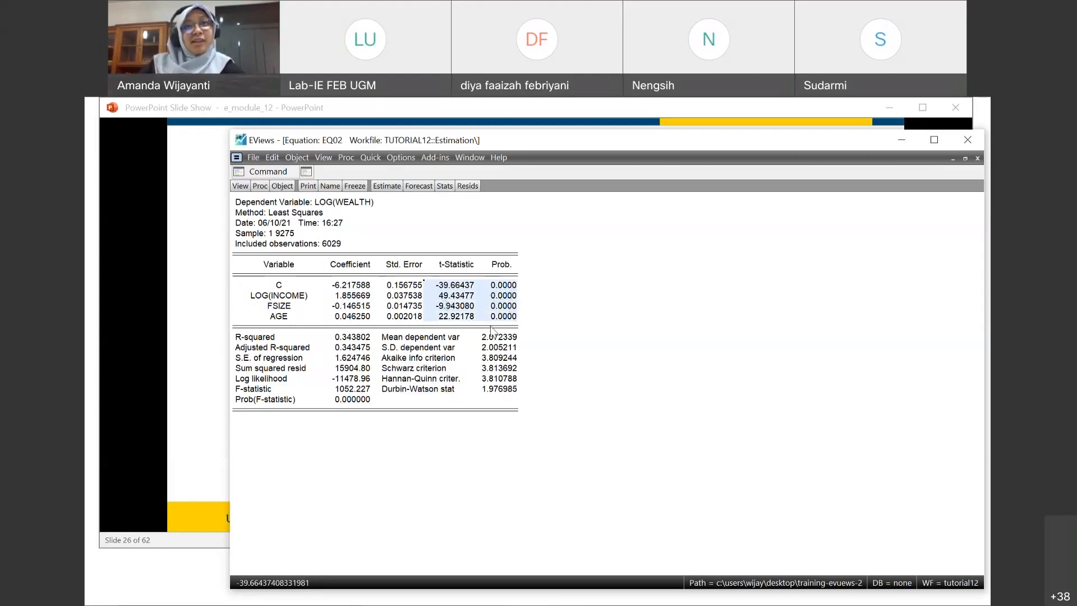
Step: Examine the Prob. column of EQ02, checking the individual p-values down to fsize and age
{"action": "left_click_drag", "start_coordinate": [502, 250], "coordinate": [507, 324]}
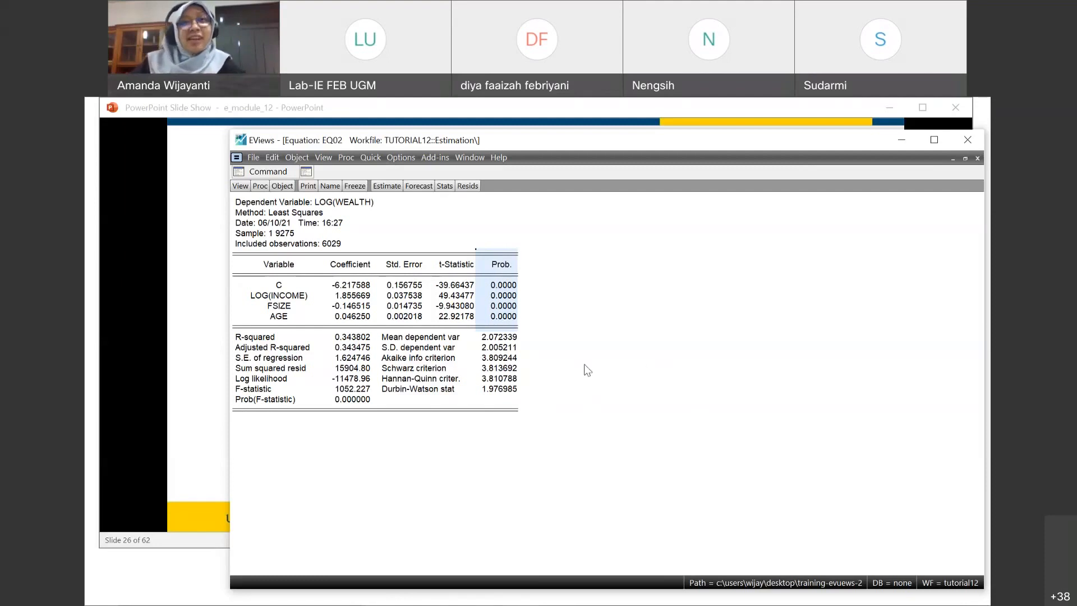
{"action": "left_click", "coordinate": [502, 368]}
{"action": "left_click_drag", "start_coordinate": [502, 265], "coordinate": [500, 320]}
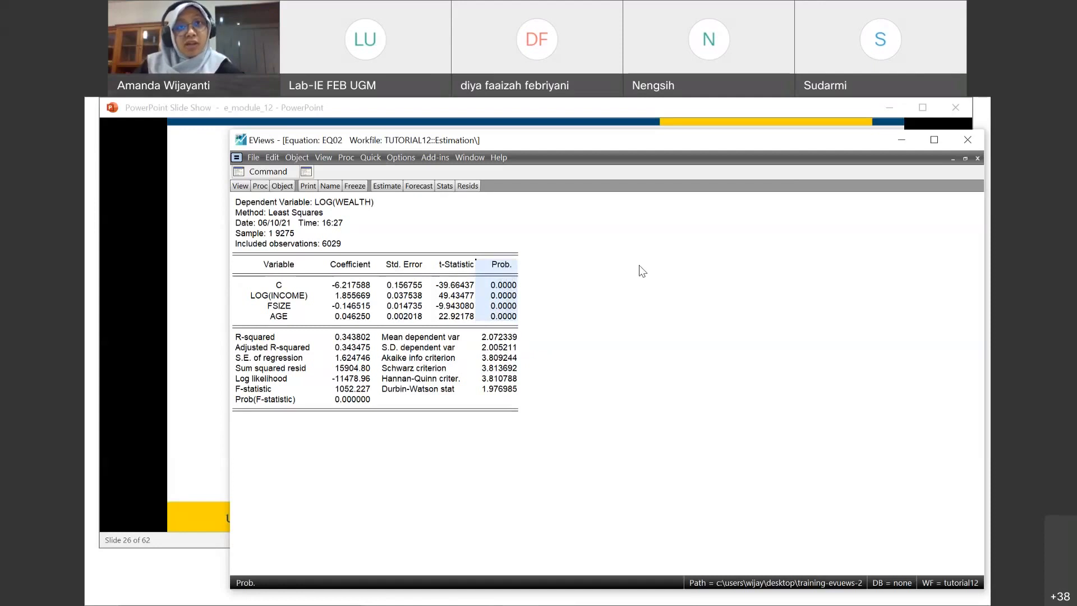
{"action": "left_click", "coordinate": [498, 288]}
{"action": "left_click", "coordinate": [502, 306]}
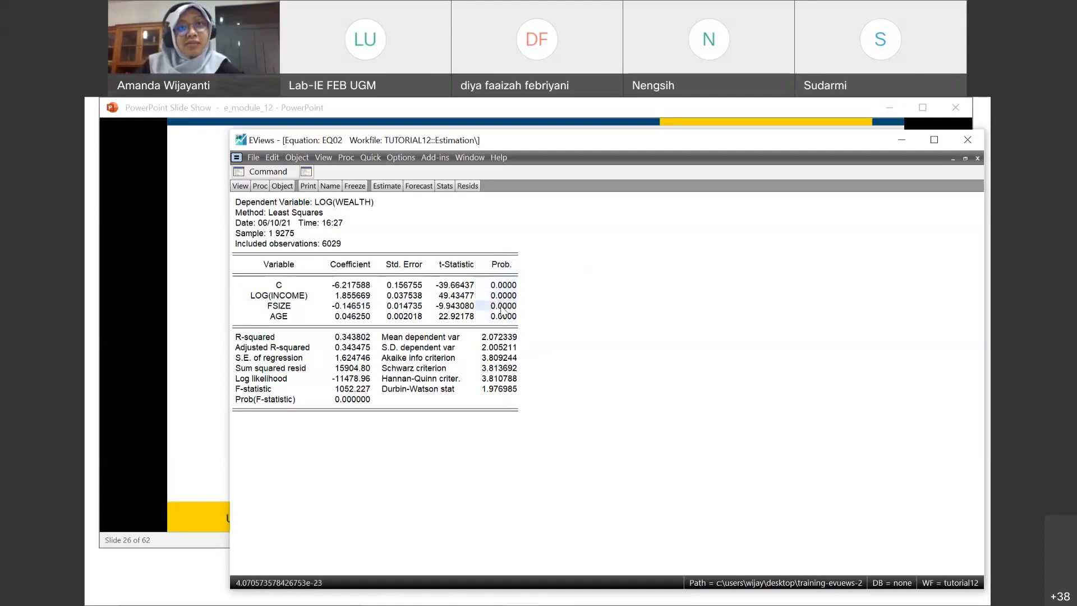
{"action": "left_click", "coordinate": [508, 318]}
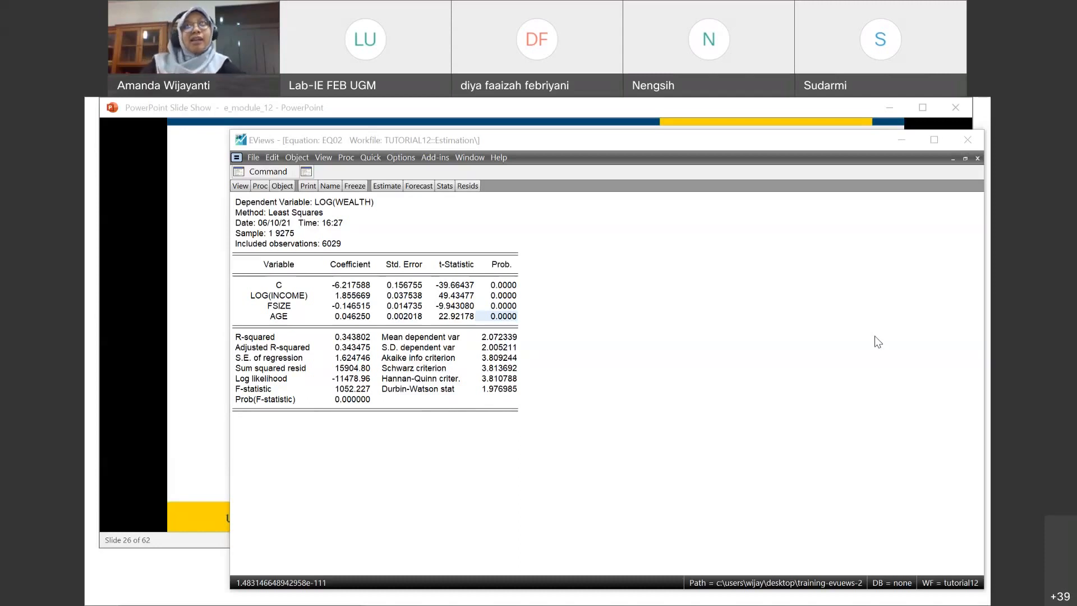
{"action": "left_click", "coordinate": [822, 337]}
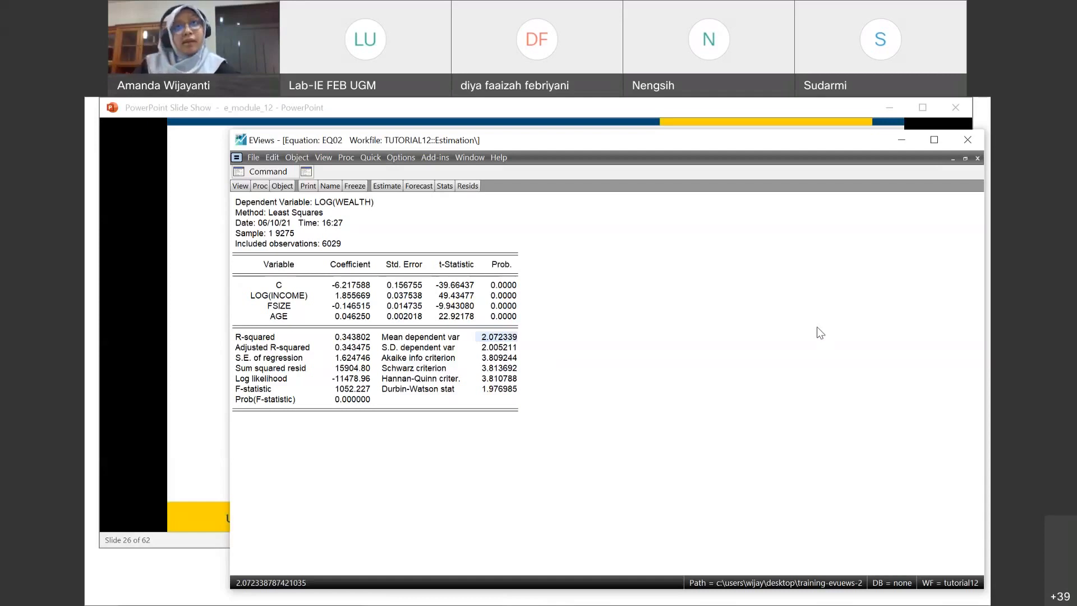
{"action": "left_click", "coordinate": [656, 113]}
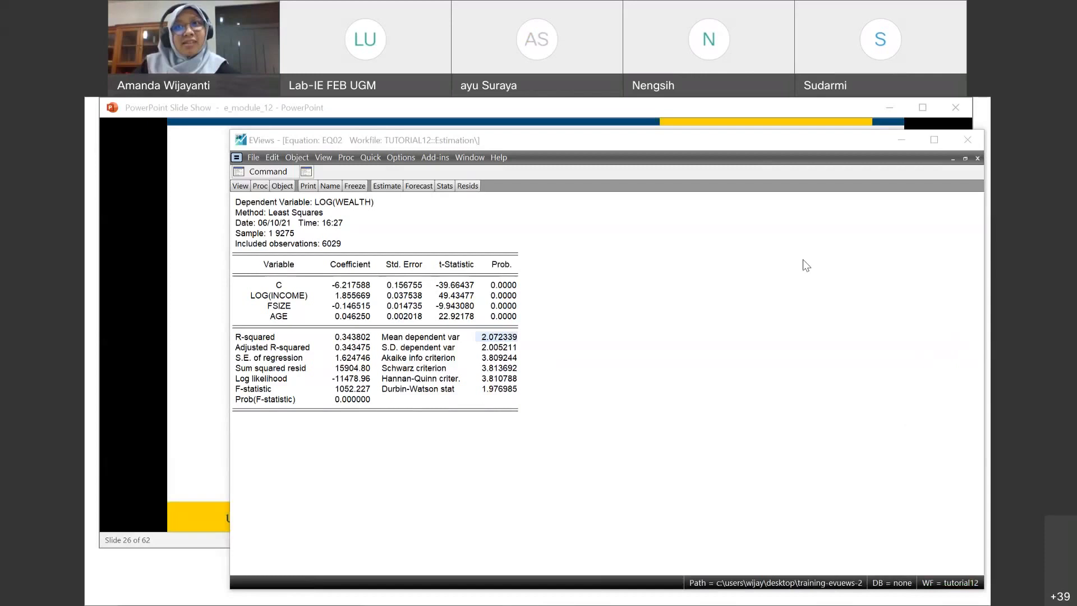
{"action": "key", "text": "Down"}
{"action": "key", "text": "Down"}
{"action": "key", "text": "Down"}
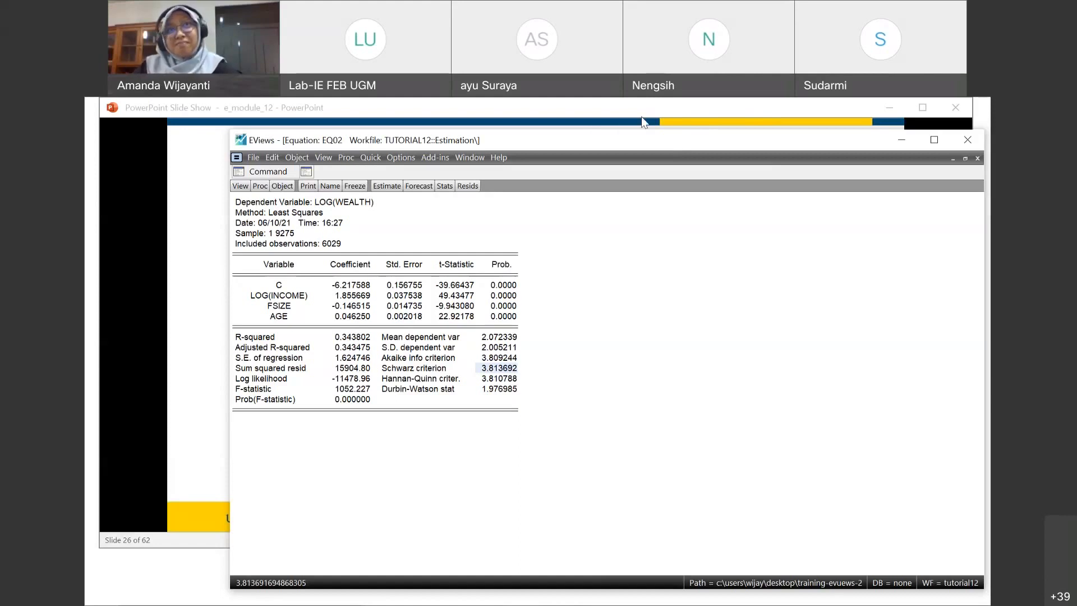
{"action": "left_click", "coordinate": [686, 310]}
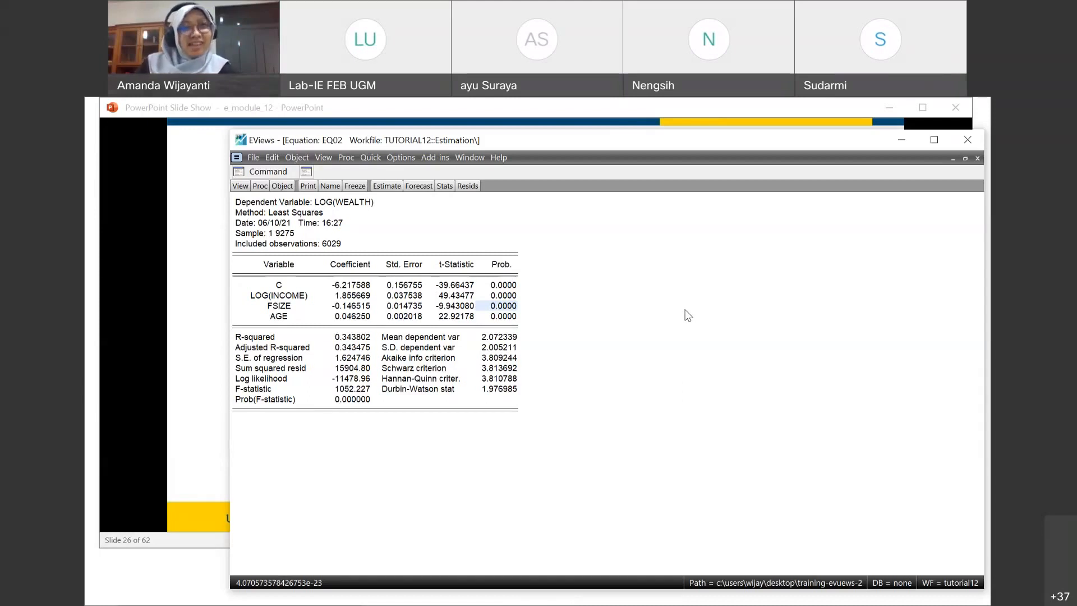
Step: Review the significance of all EQ02 regressors from their t-statistics and probabilities
{"action": "left_click", "coordinate": [471, 293]}
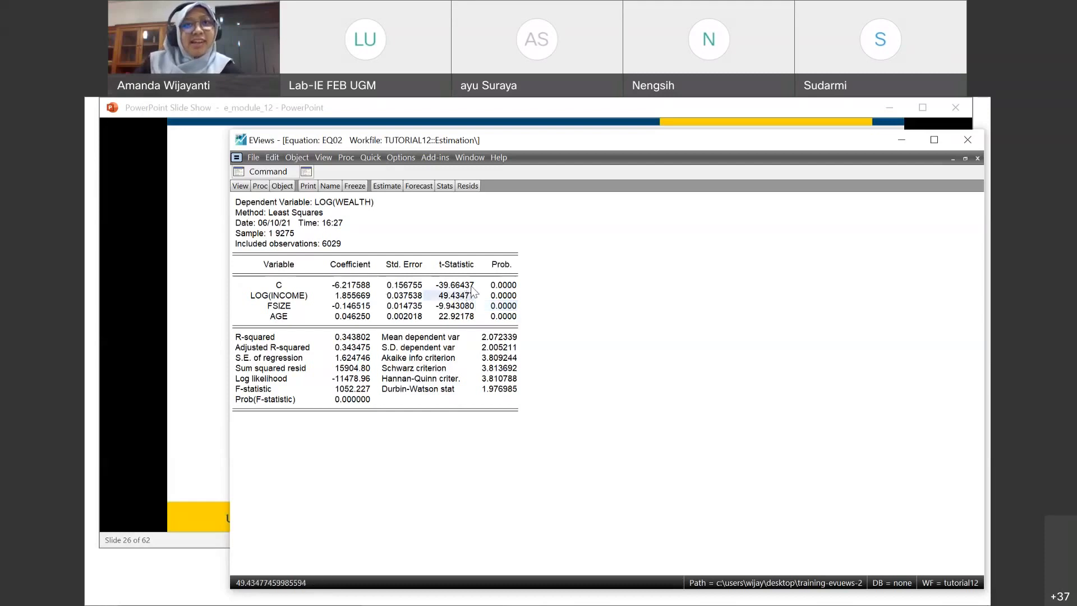
{"action": "left_click_drag", "start_coordinate": [470, 286], "coordinate": [512, 317]}
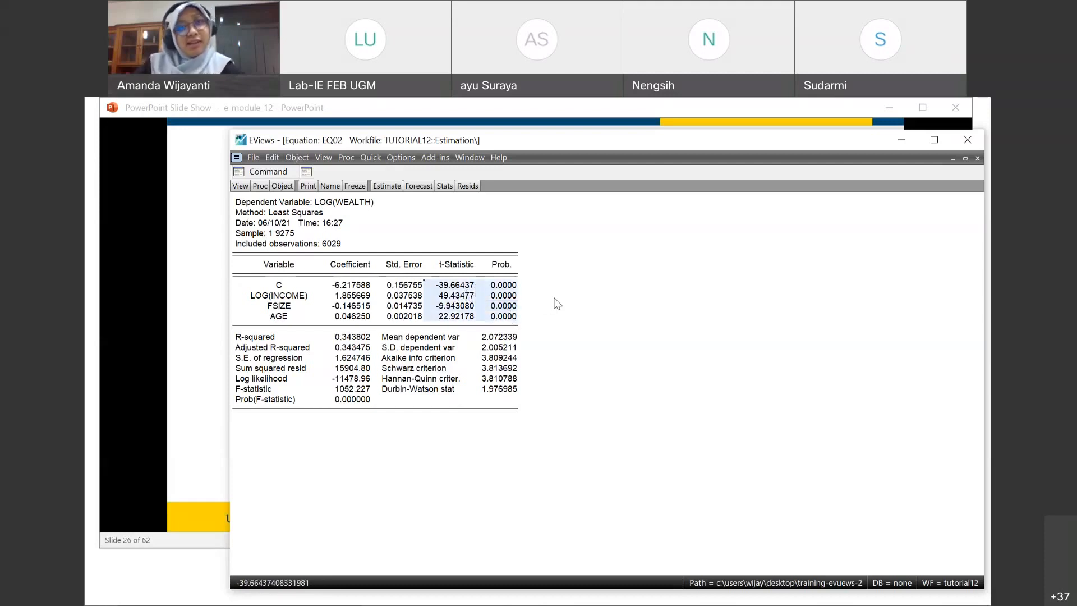
{"action": "left_click", "coordinate": [505, 298]}
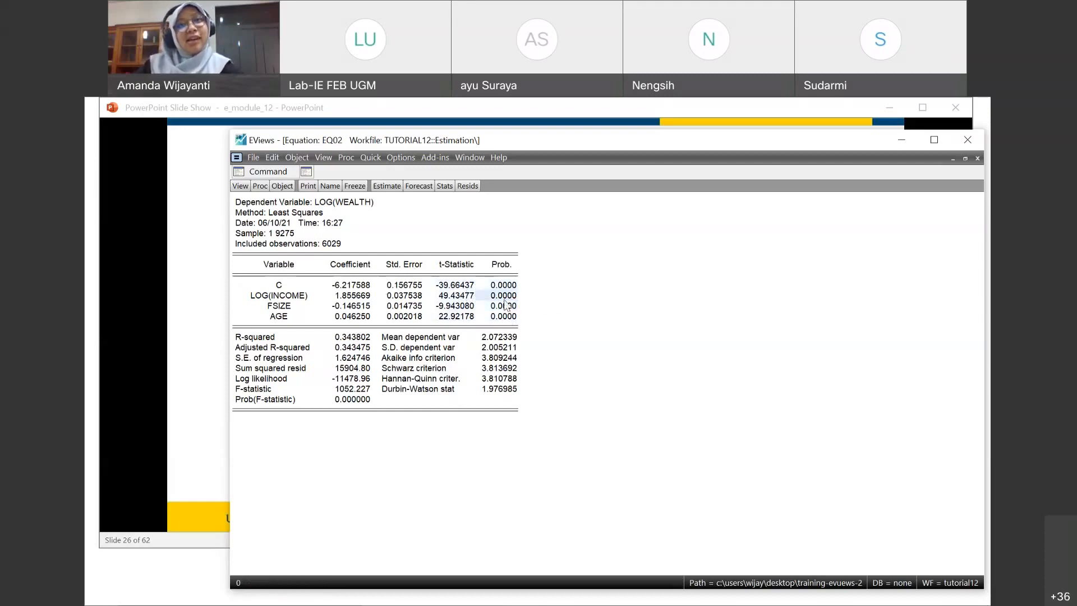
Step: Read the EQ02 coefficients one by one, from the constant and log(income) to fsize and age, against log(wealth)
{"action": "left_click", "coordinate": [365, 287]}
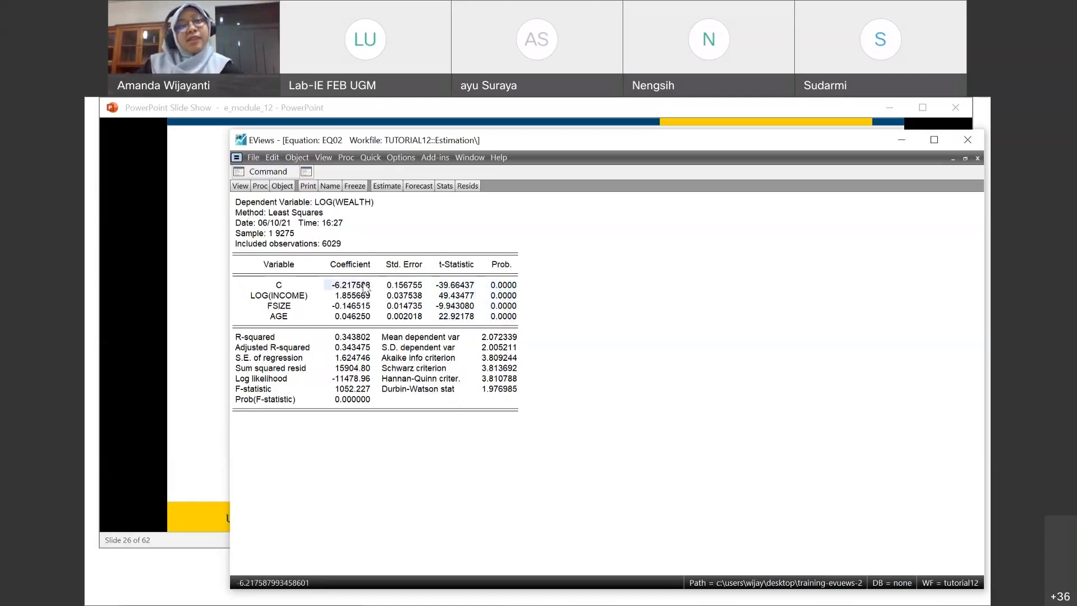
{"action": "left_click", "coordinate": [363, 298]}
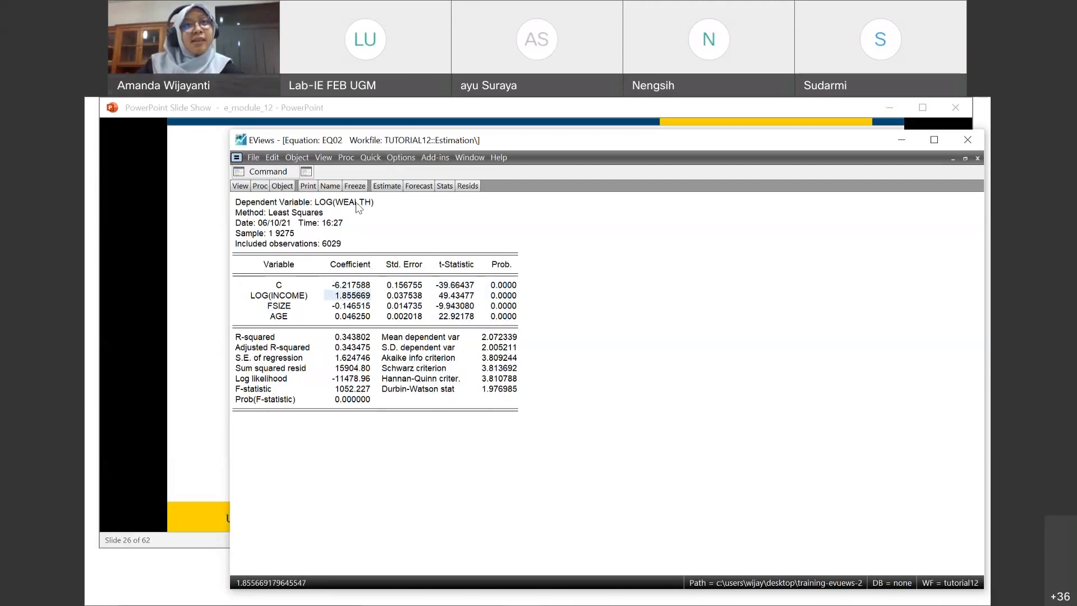
{"action": "left_click", "coordinate": [259, 301]}
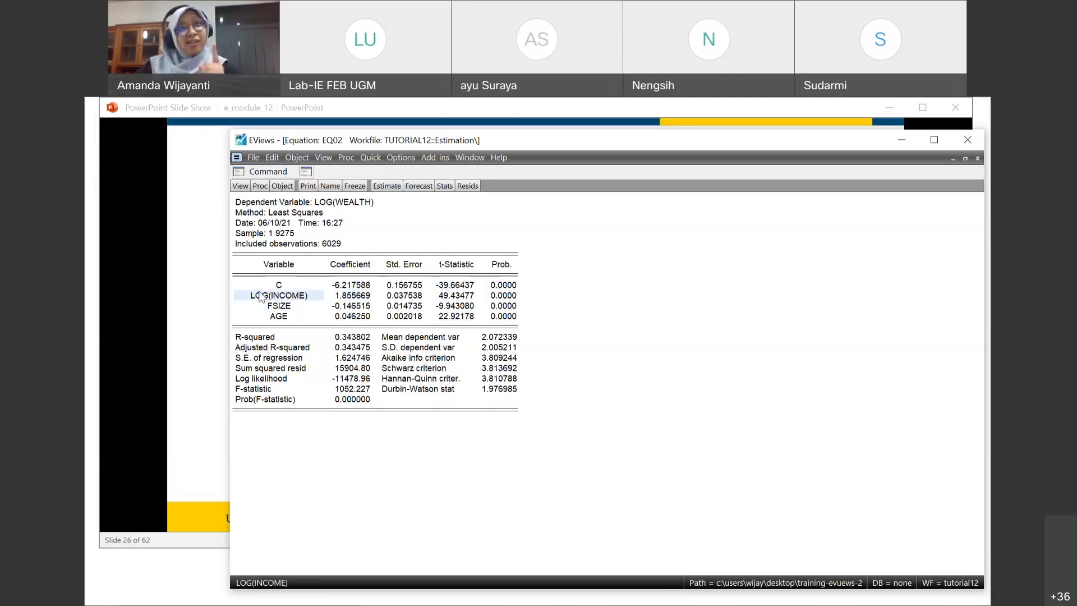
{"action": "left_click", "coordinate": [337, 207]}
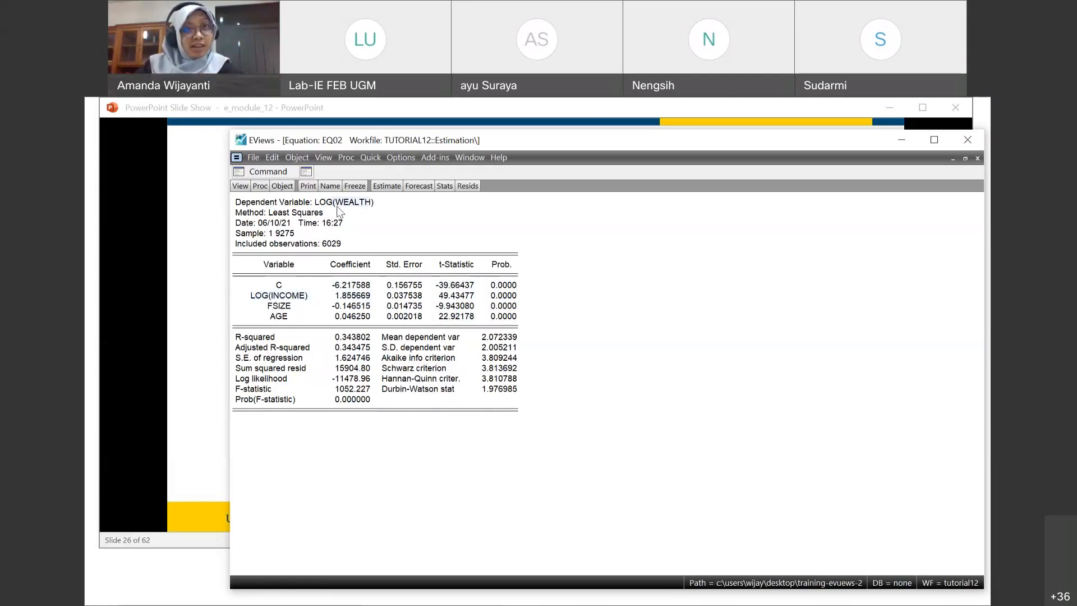
{"action": "left_click", "coordinate": [335, 300]}
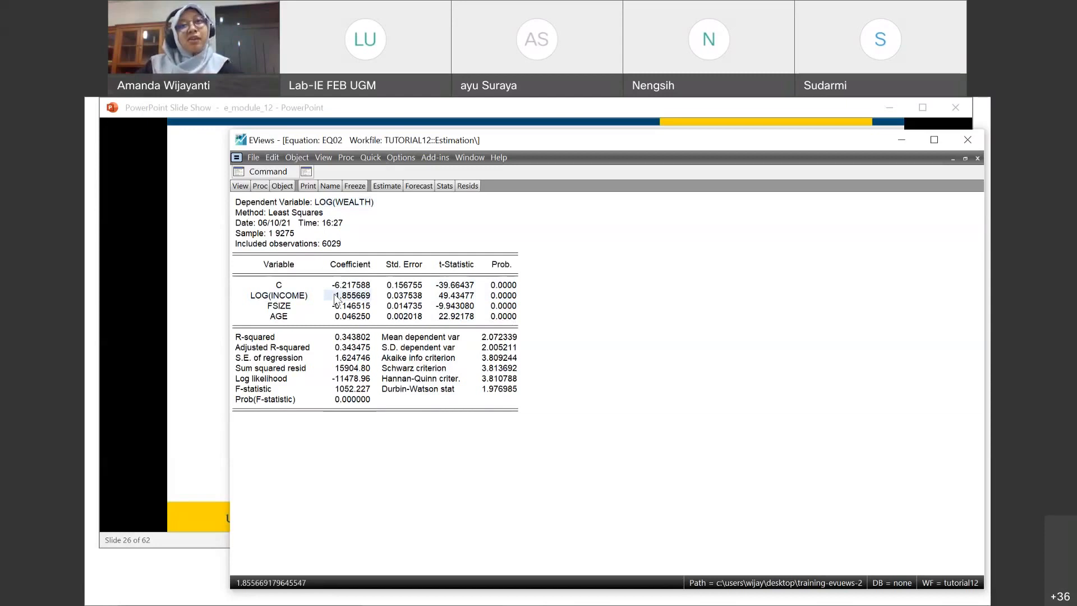
{"action": "left_click", "coordinate": [270, 307]}
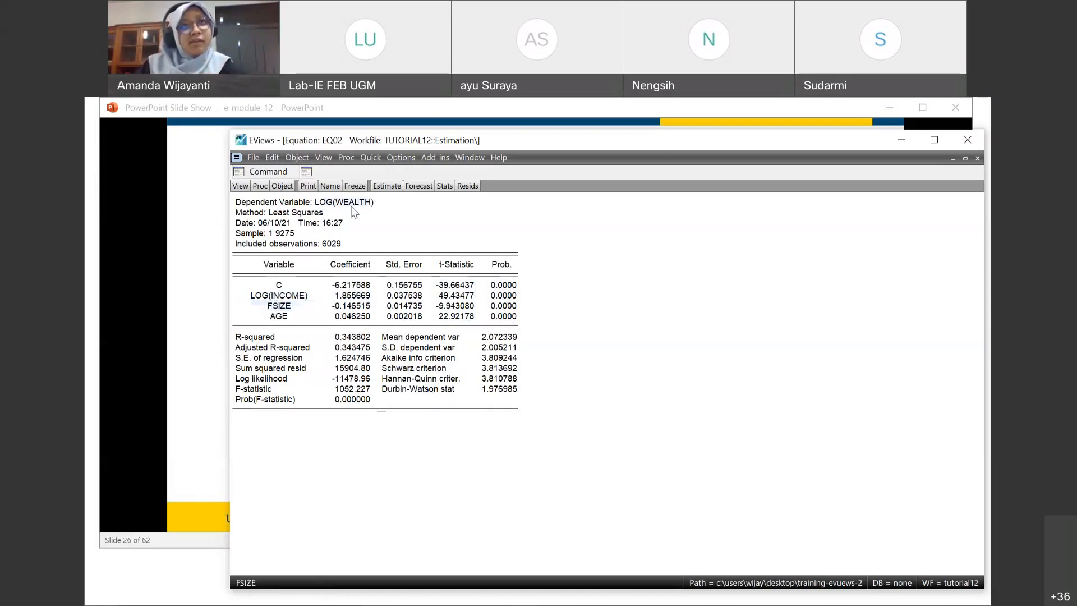
{"action": "left_click", "coordinate": [347, 308]}
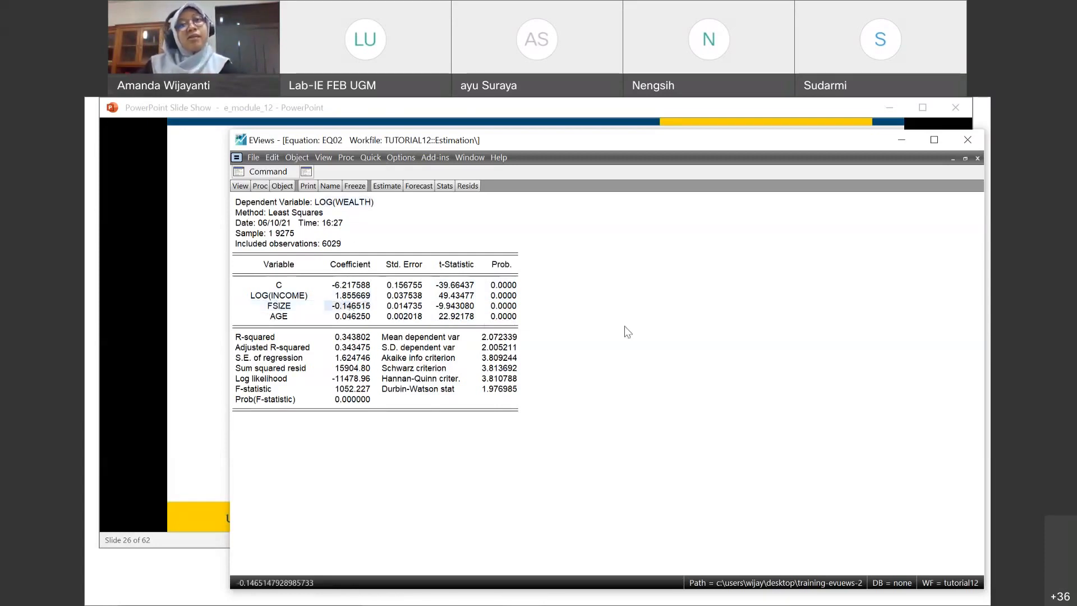
{"action": "left_click", "coordinate": [367, 317]}
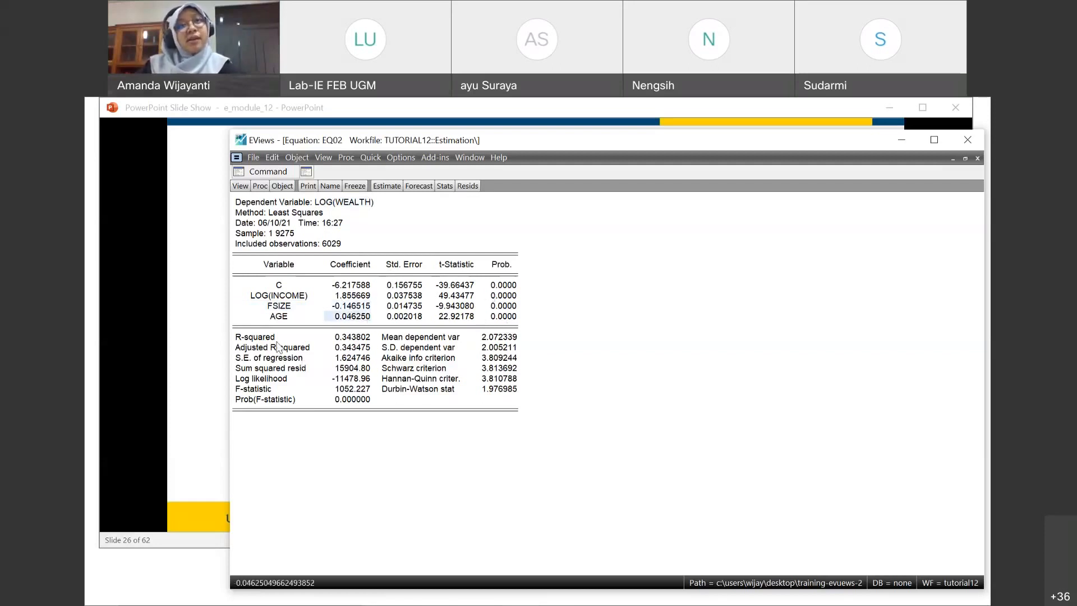
Step: Examine the EQ02 summary statistics: R-squared, the F-statistic with its probability, and the Schwarz criterion
{"action": "left_click", "coordinate": [247, 338]}
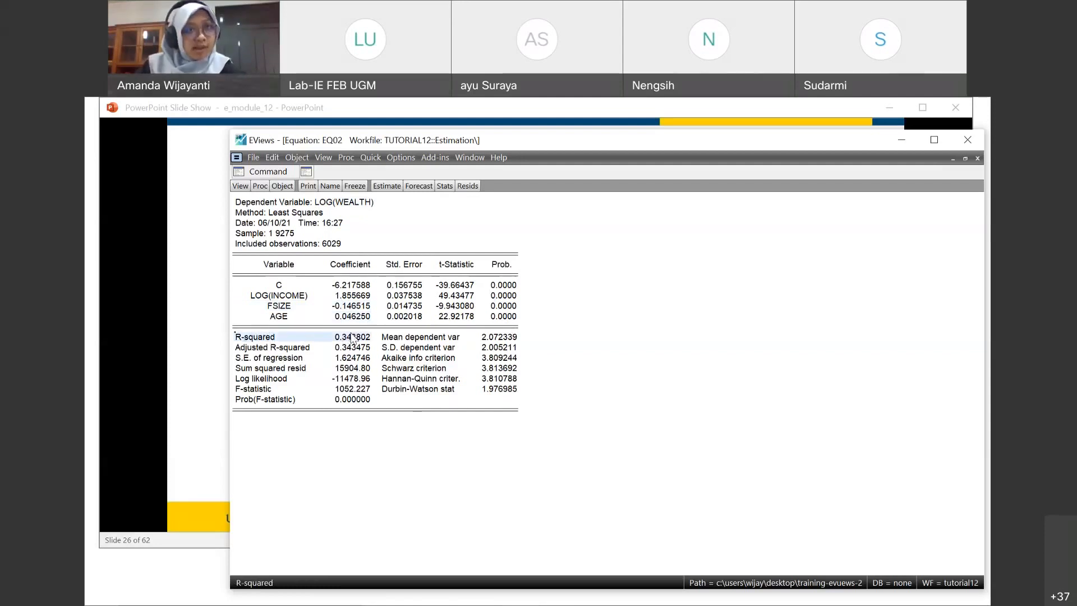
{"action": "left_click_drag", "start_coordinate": [296, 386], "coordinate": [346, 400]}
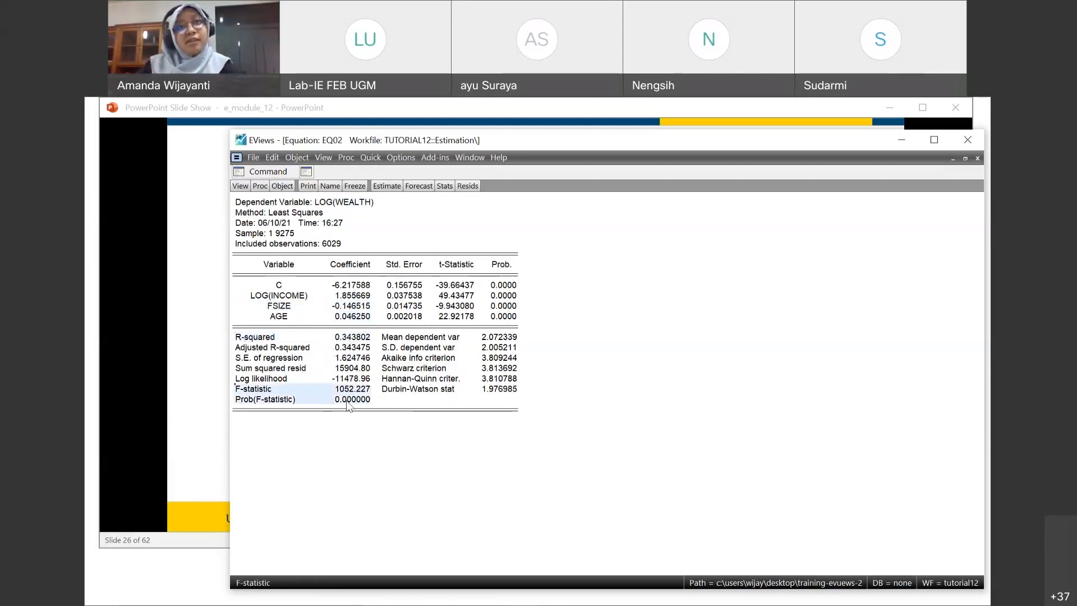
{"action": "left_click", "coordinate": [437, 389]}
{"action": "left_click", "coordinate": [421, 368]}
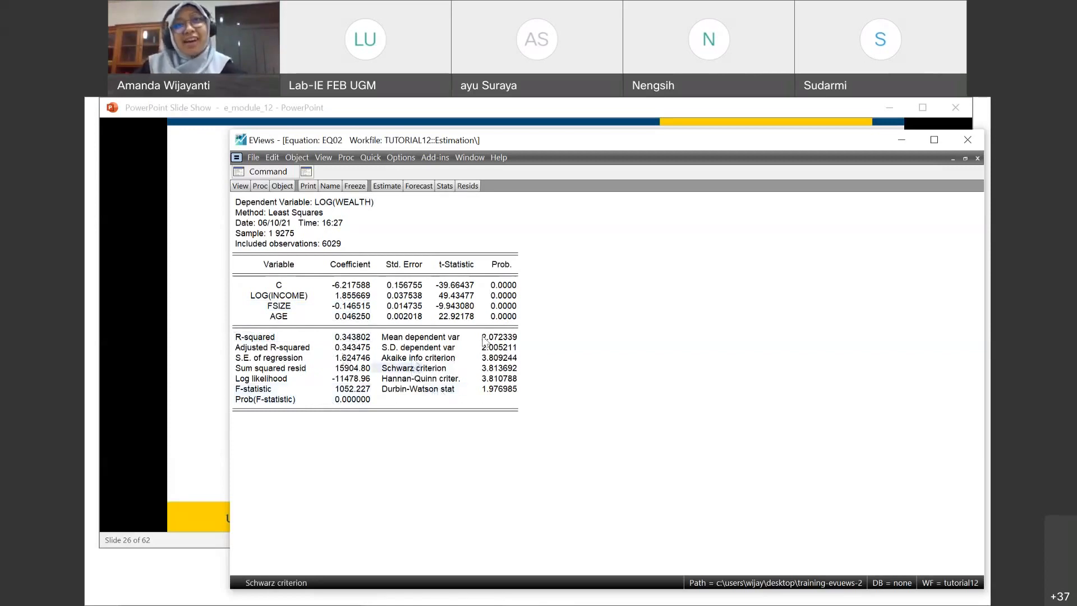
{"action": "left_click", "coordinate": [275, 339]}
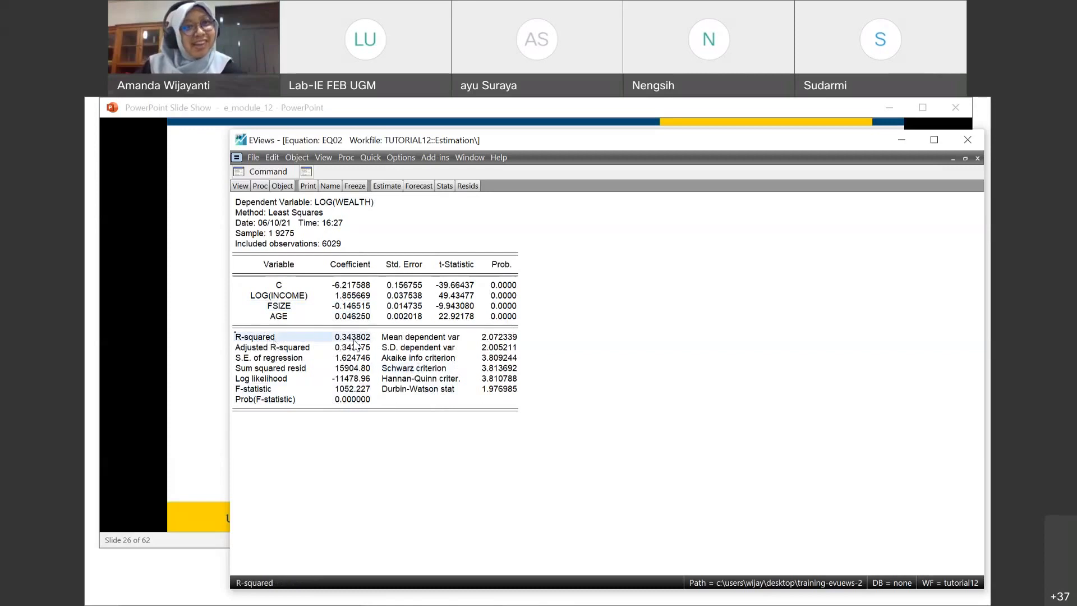
{"action": "left_click_drag", "start_coordinate": [253, 391], "coordinate": [359, 402]}
{"action": "left_click", "coordinate": [682, 369]}
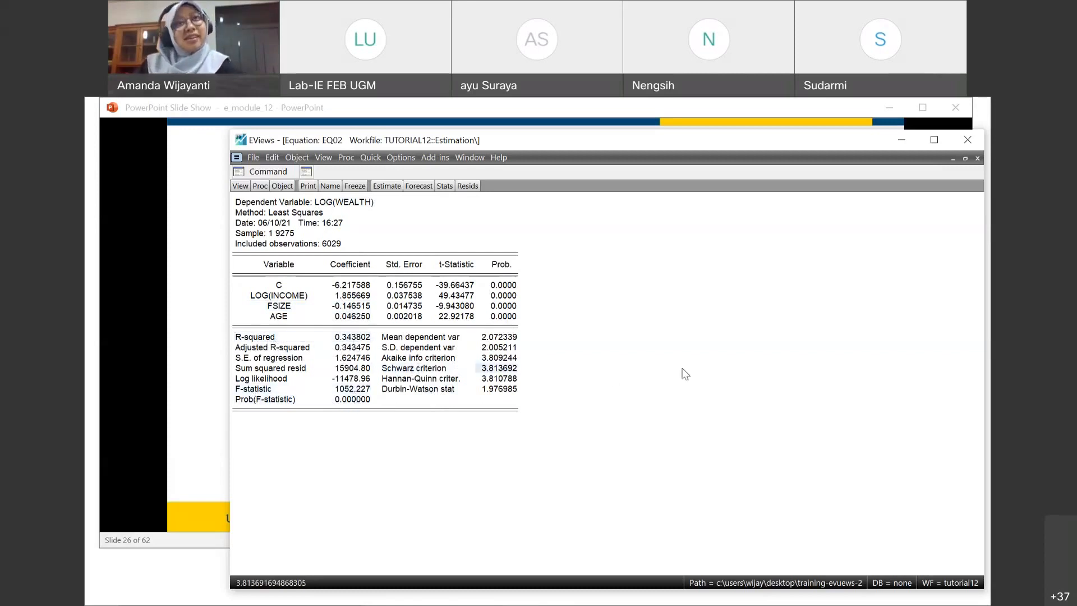
Step: Close the EQ02 equation to return to the tutorial12 workfile
{"action": "left_click", "coordinate": [978, 158]}
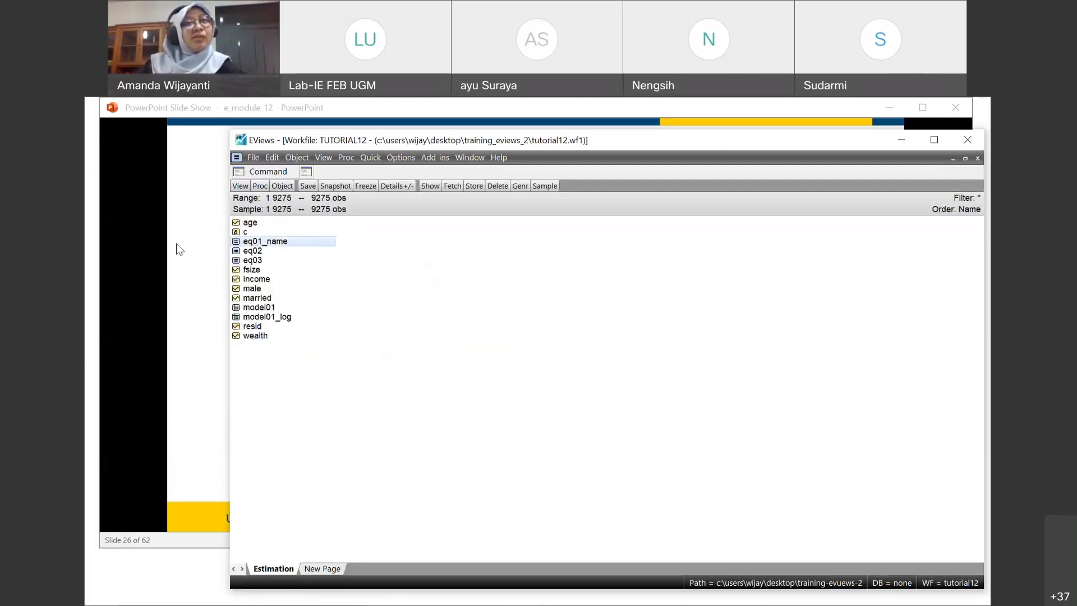
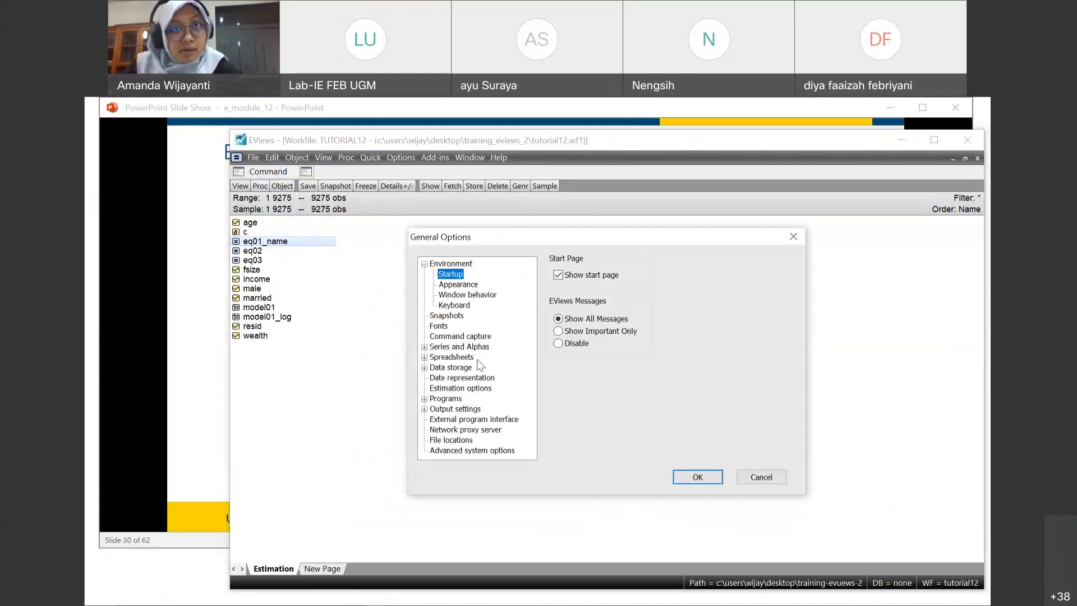
Step: Set the auto-series option to report evaluation errors in statistical views and procs, and close General Options
{"action": "left_click", "coordinate": [476, 346]}
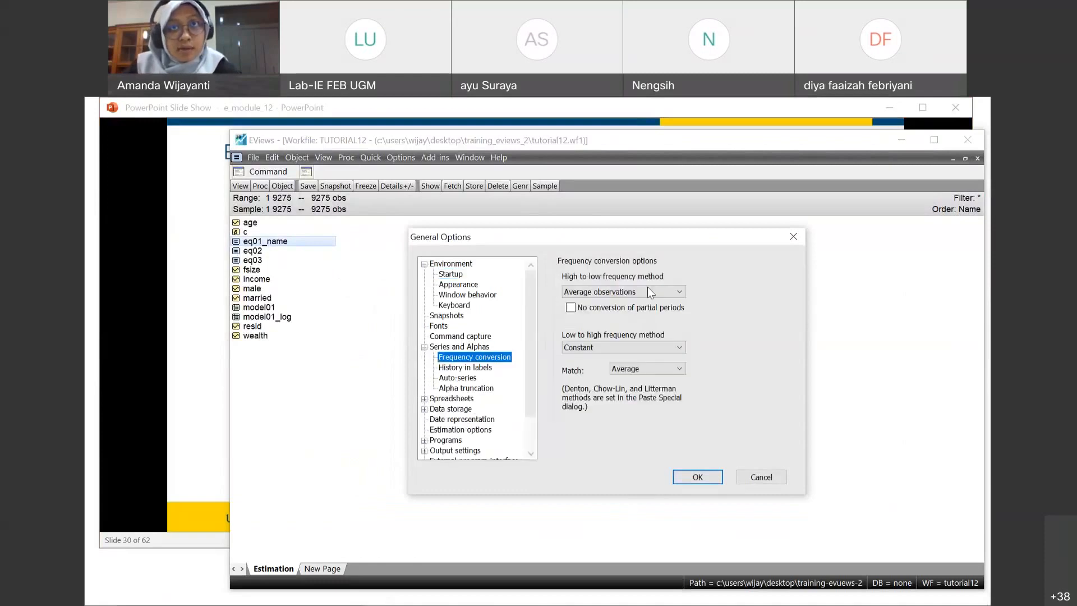
{"action": "left_click", "coordinate": [472, 379]}
{"action": "left_click", "coordinate": [586, 275]}
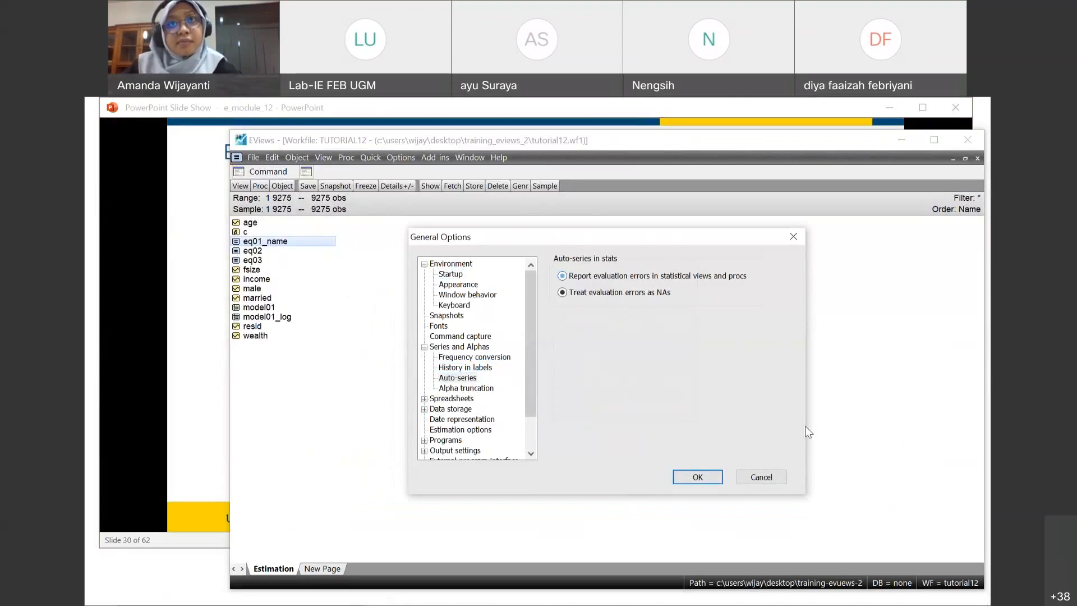
{"action": "left_click", "coordinate": [702, 482]}
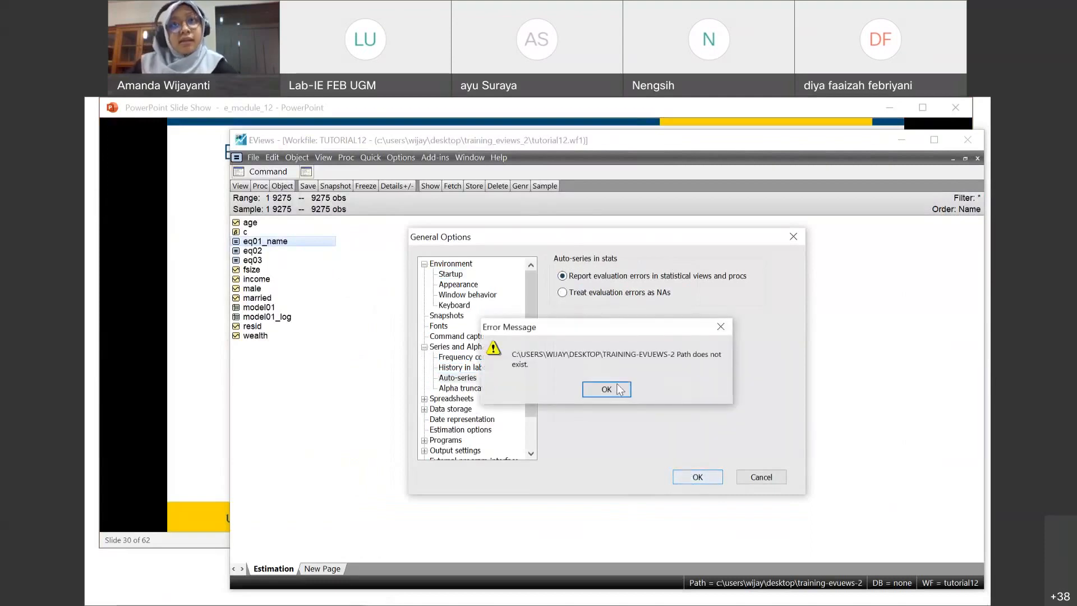
{"action": "left_click", "coordinate": [617, 389]}
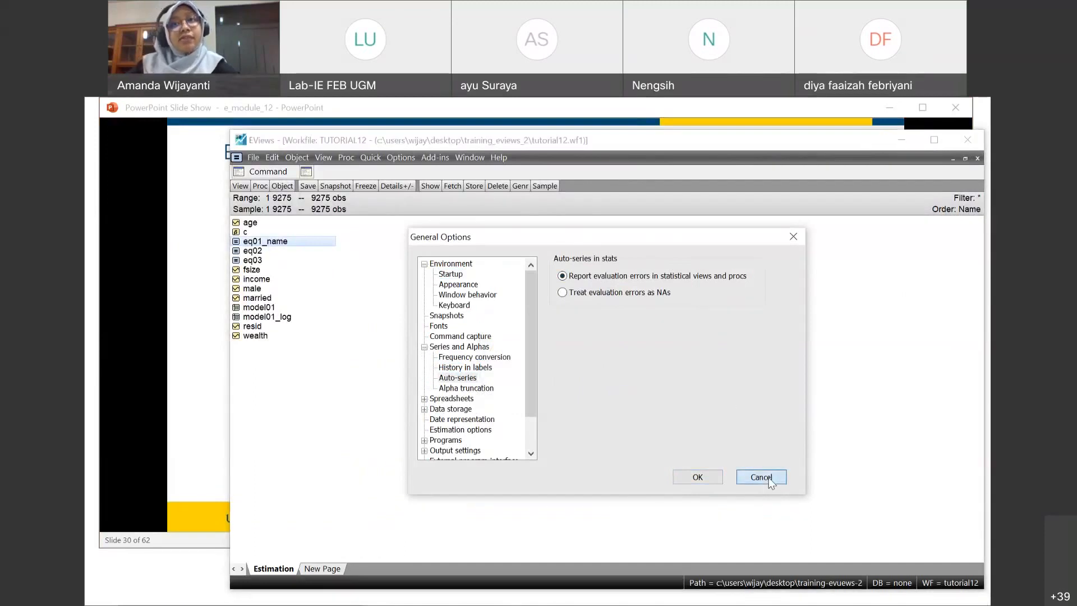
{"action": "left_click", "coordinate": [793, 240]}
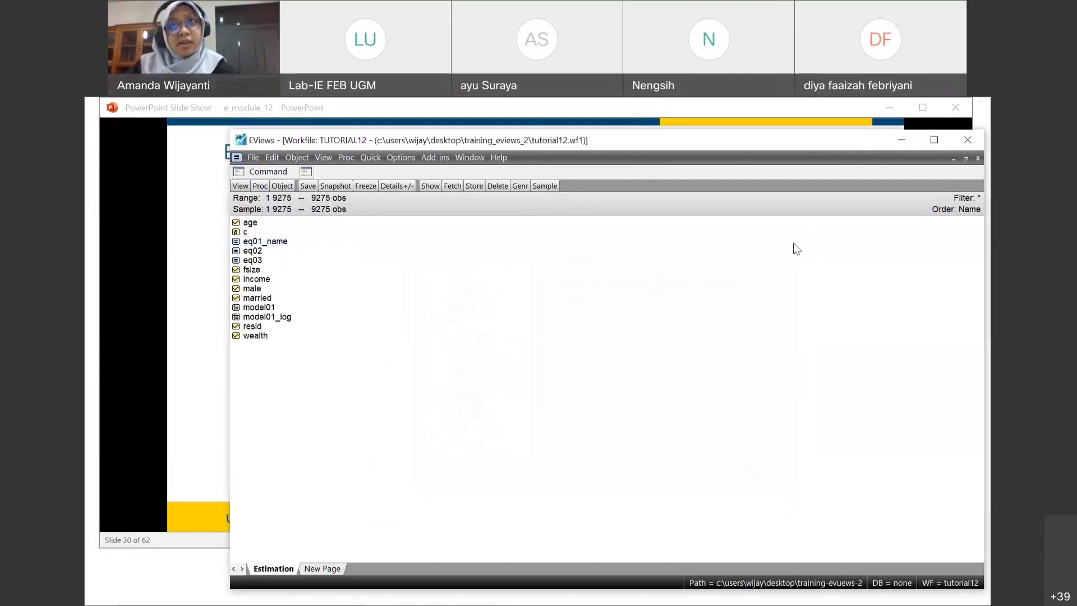
Step: Reopen General Options and expand Series and Alphas to show the auto-series settings
{"action": "left_click", "coordinate": [402, 157]}
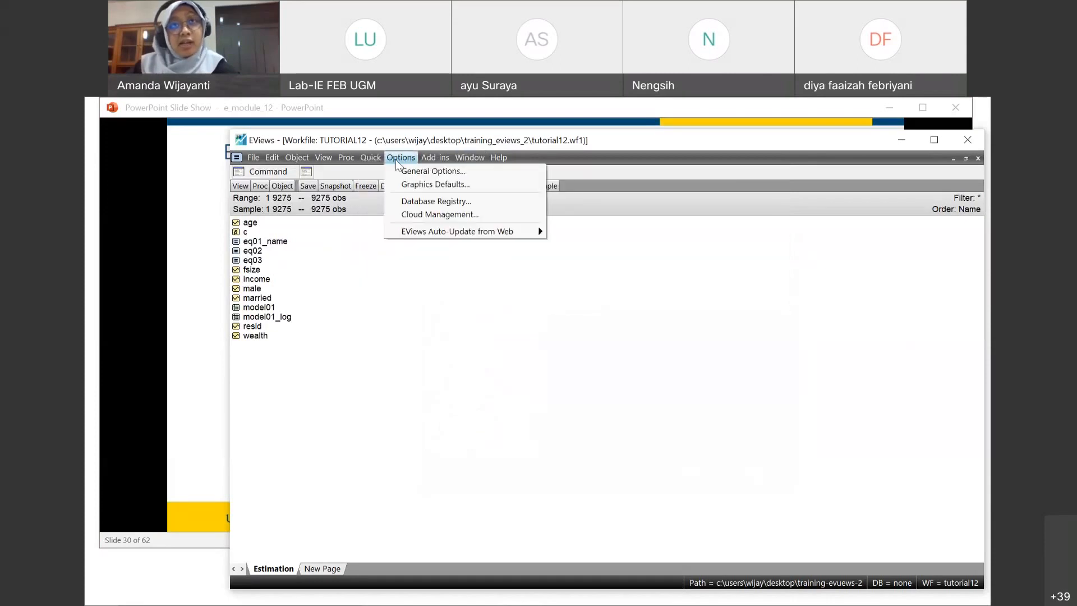
{"action": "left_click", "coordinate": [404, 173]}
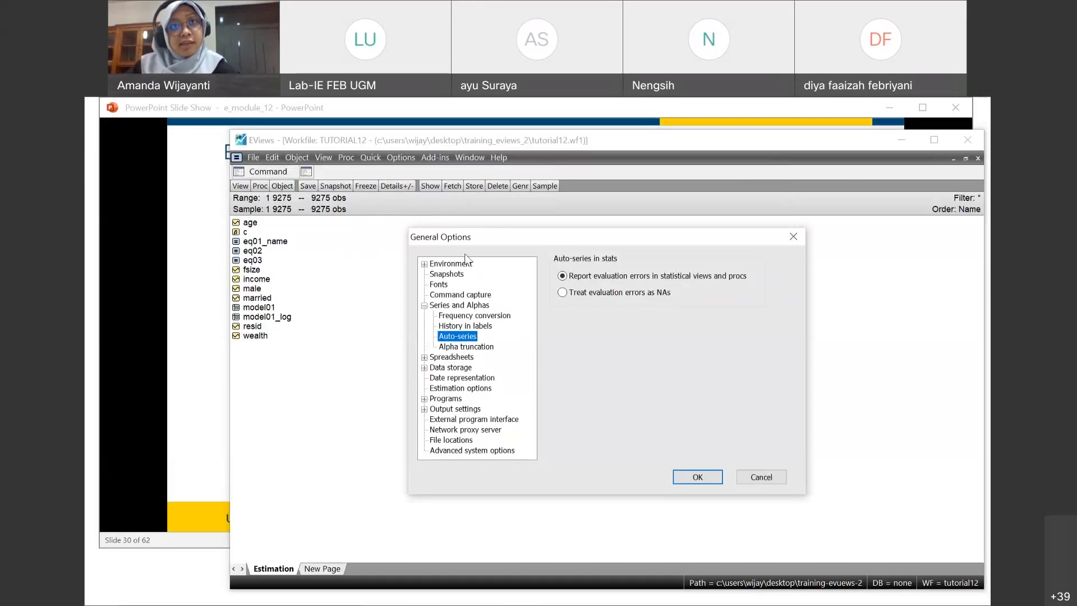
{"action": "double_click", "coordinate": [456, 306]}
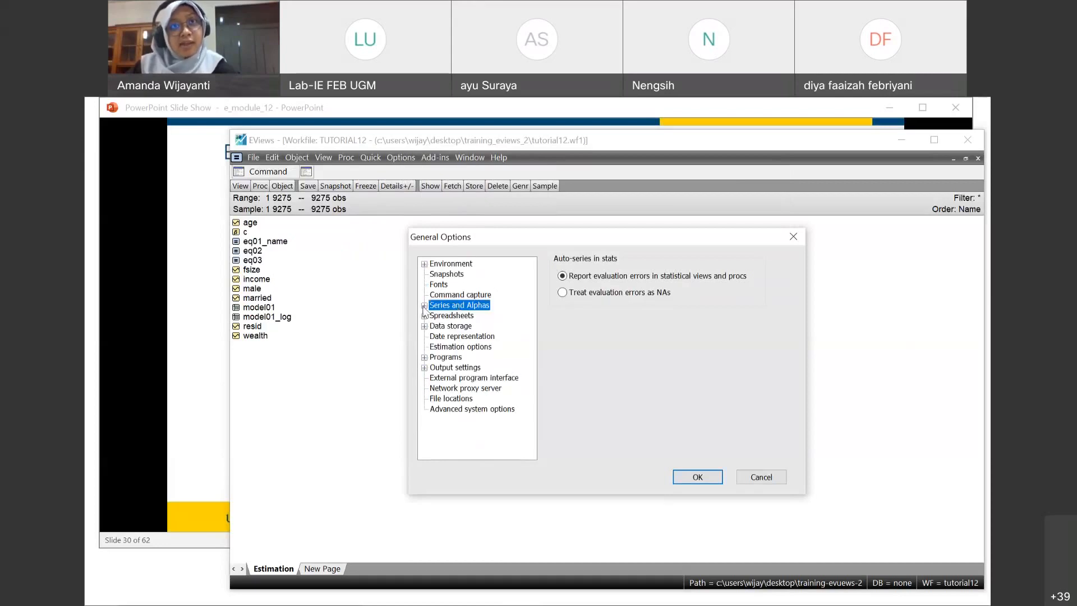
{"action": "double_click", "coordinate": [456, 307]}
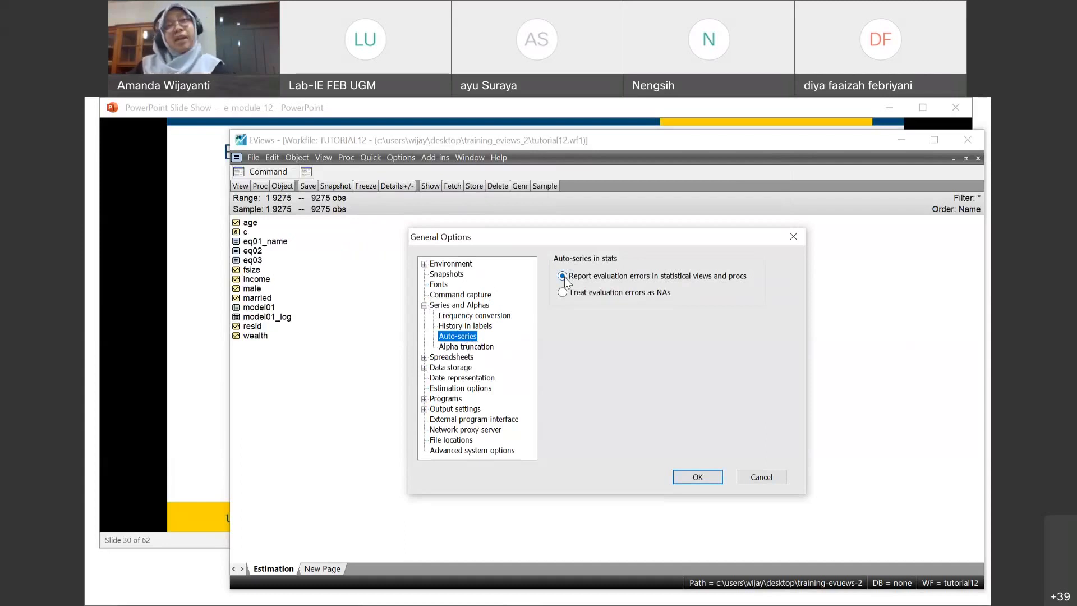
Step: Switch to the PowerPoint slide show, check the log(wealth) specification and evaluation error slides, and return to EViews
{"action": "left_click", "coordinate": [216, 299]}
{"action": "key", "text": "Left"}
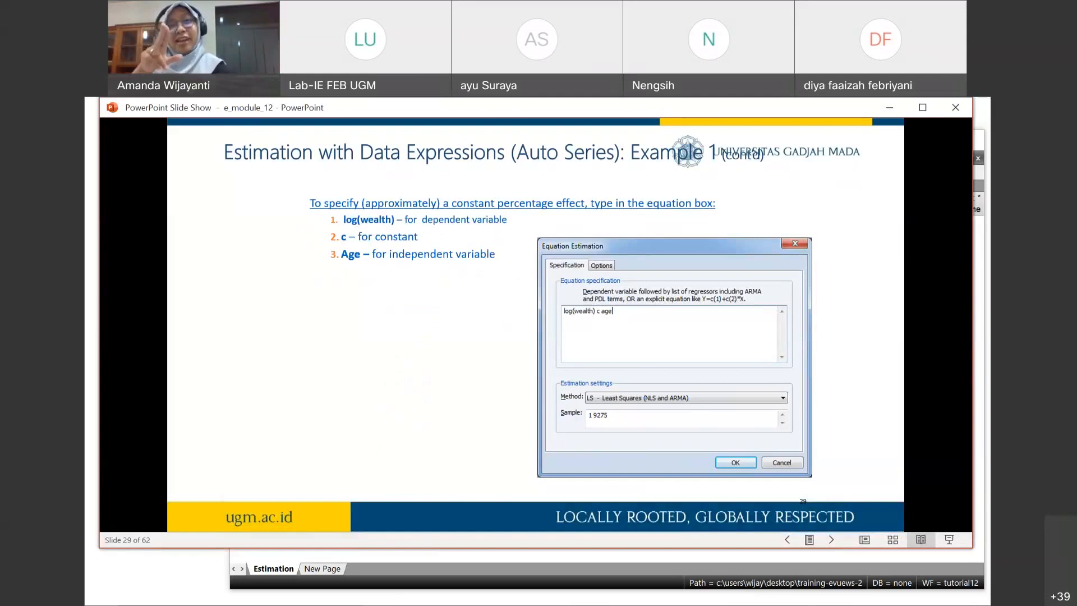
{"action": "key", "text": "Right"}
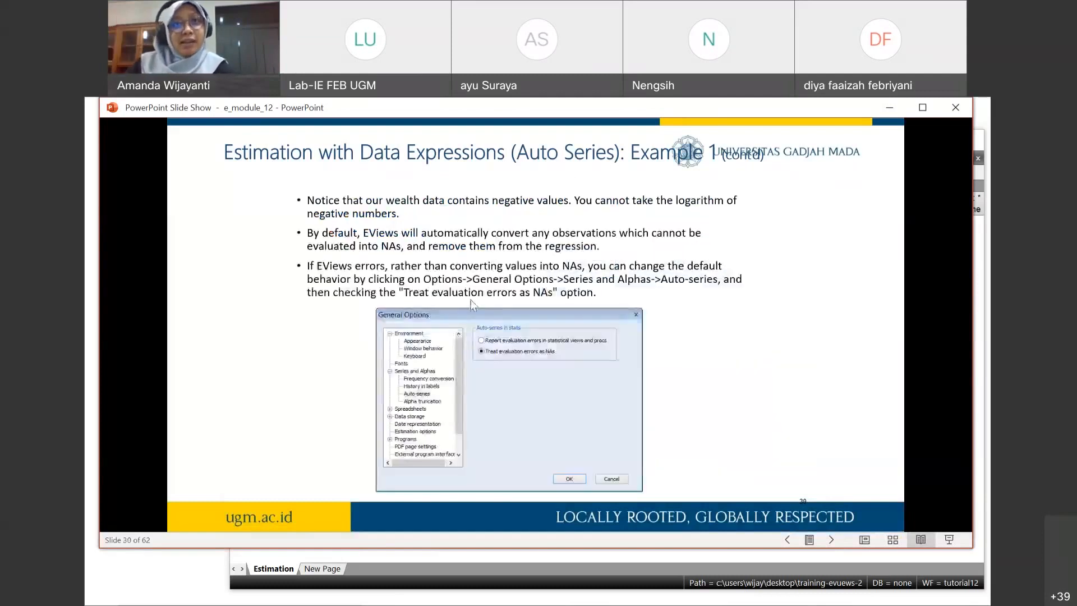
{"action": "left_click", "coordinate": [520, 591]}
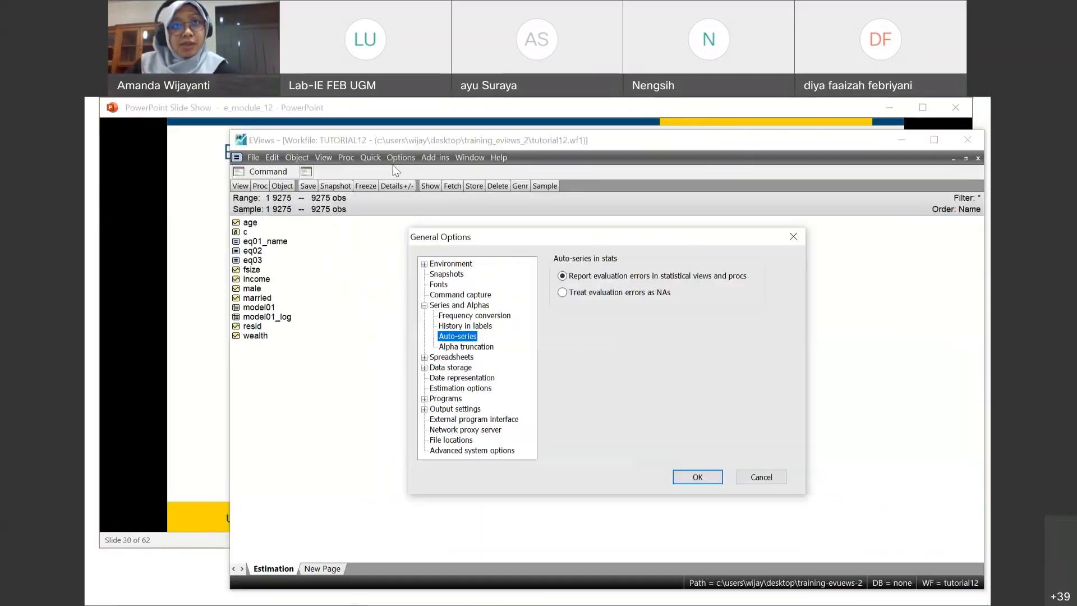
Step: Set the auto-series option to treat evaluation errors as NAs and apply the General Options
{"action": "left_click", "coordinate": [562, 293]}
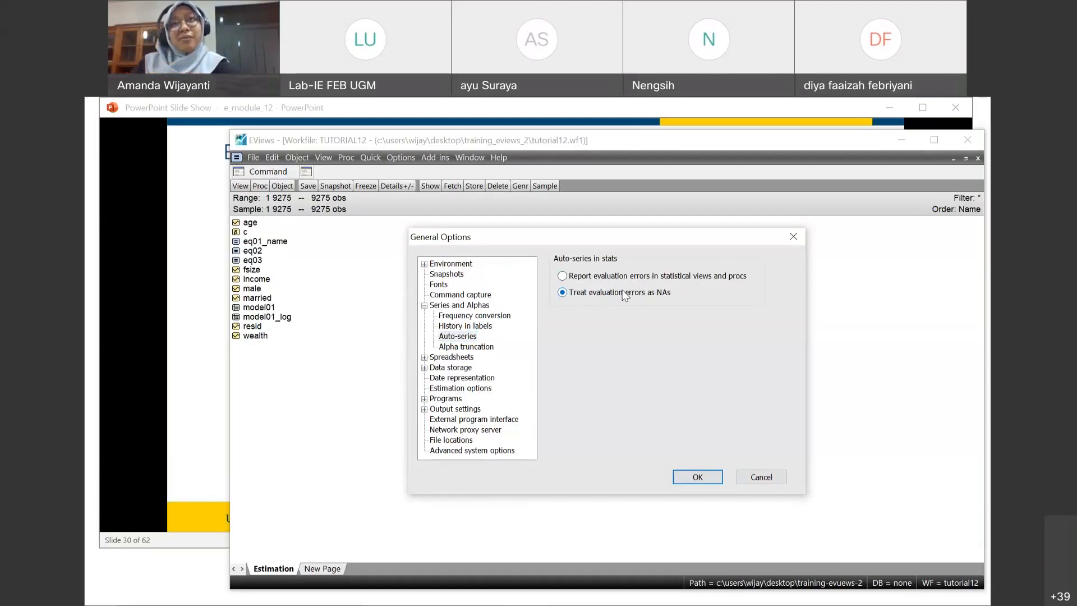
{"action": "left_click", "coordinate": [697, 477]}
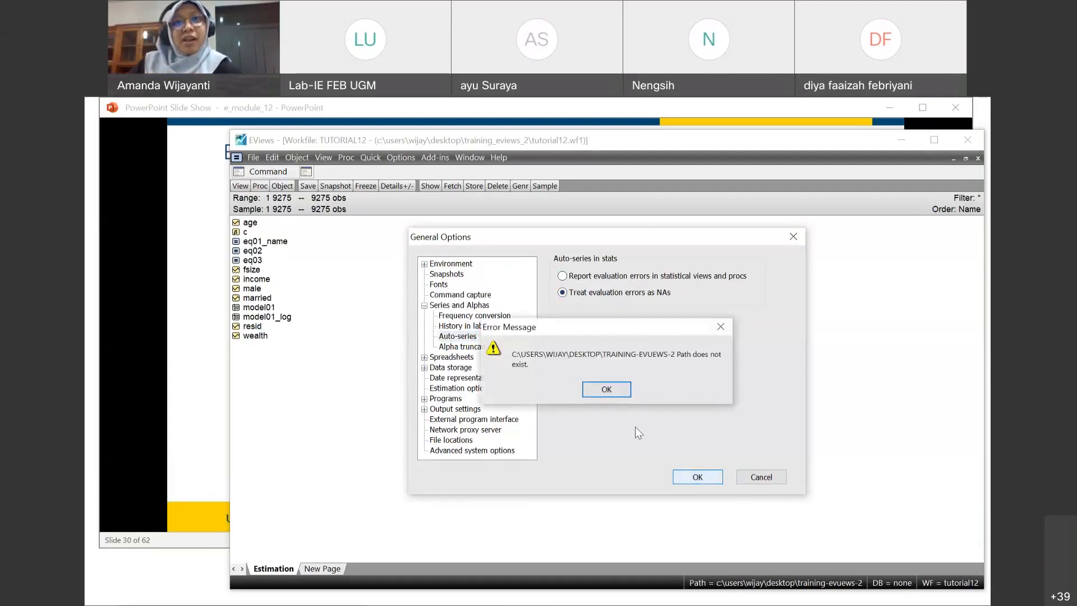
{"action": "left_click", "coordinate": [618, 394]}
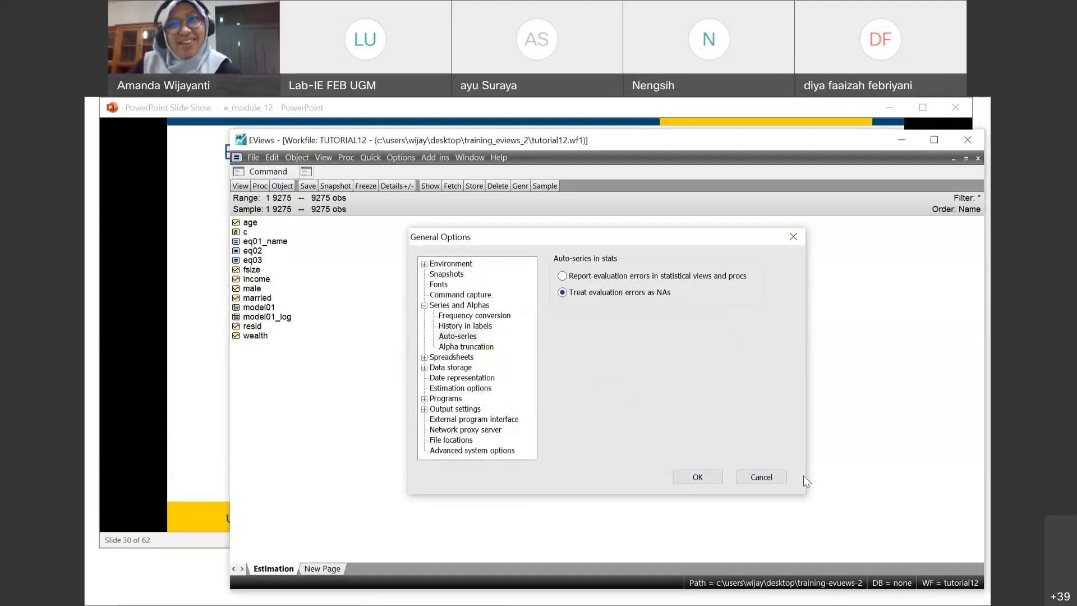
{"action": "left_click", "coordinate": [691, 474]}
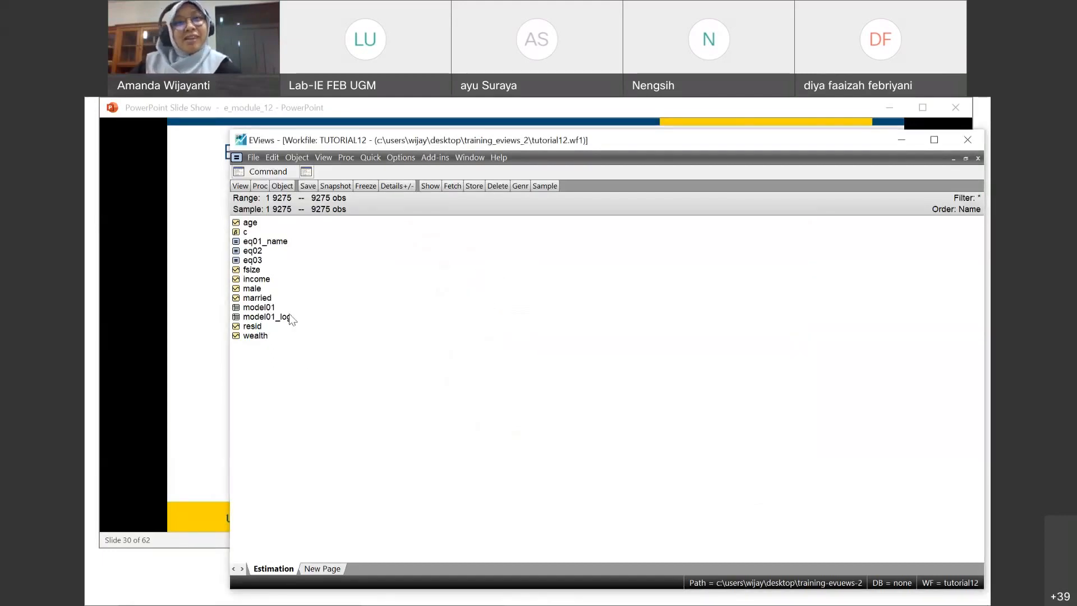
Step: Recheck the slide on negative wealth values in the PowerPoint slide show, and return to EViews
{"action": "left_click", "coordinate": [199, 281]}
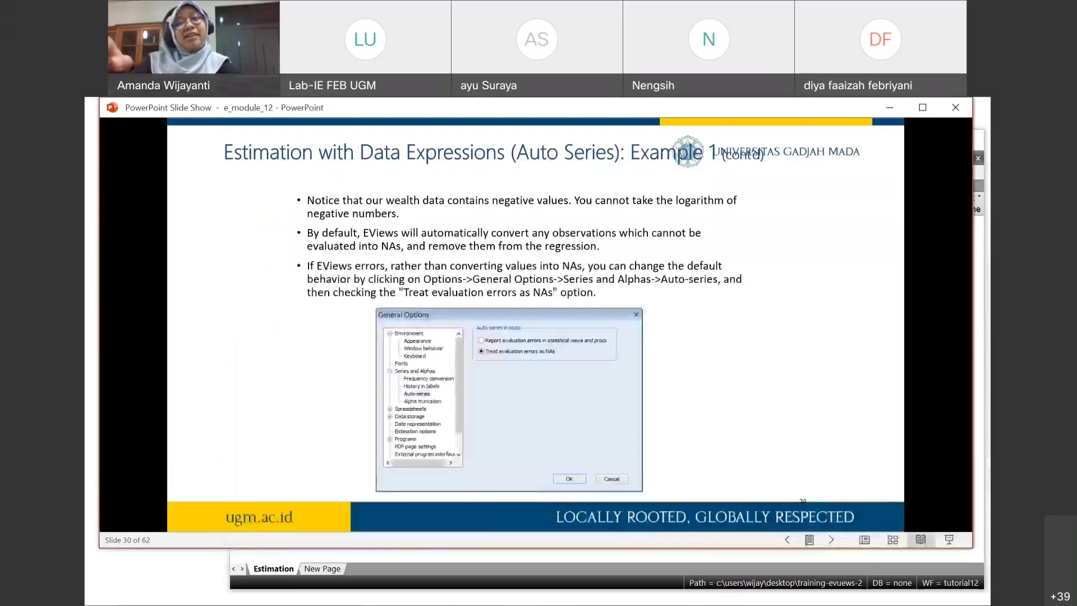
{"action": "key", "text": "Left"}
{"action": "key", "text": "Right"}
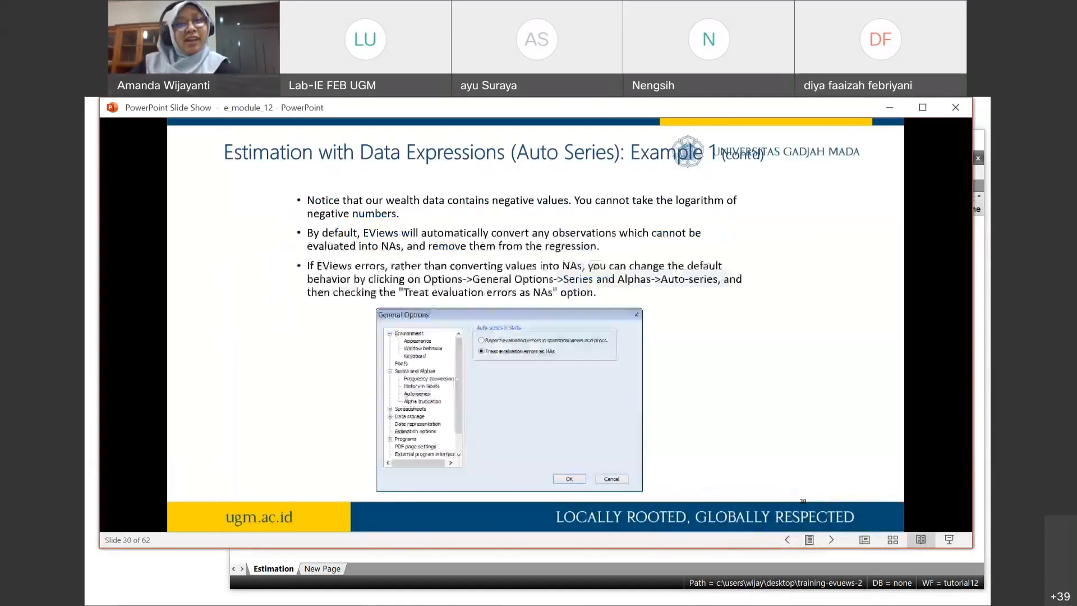
{"action": "left_click", "coordinate": [513, 594]}
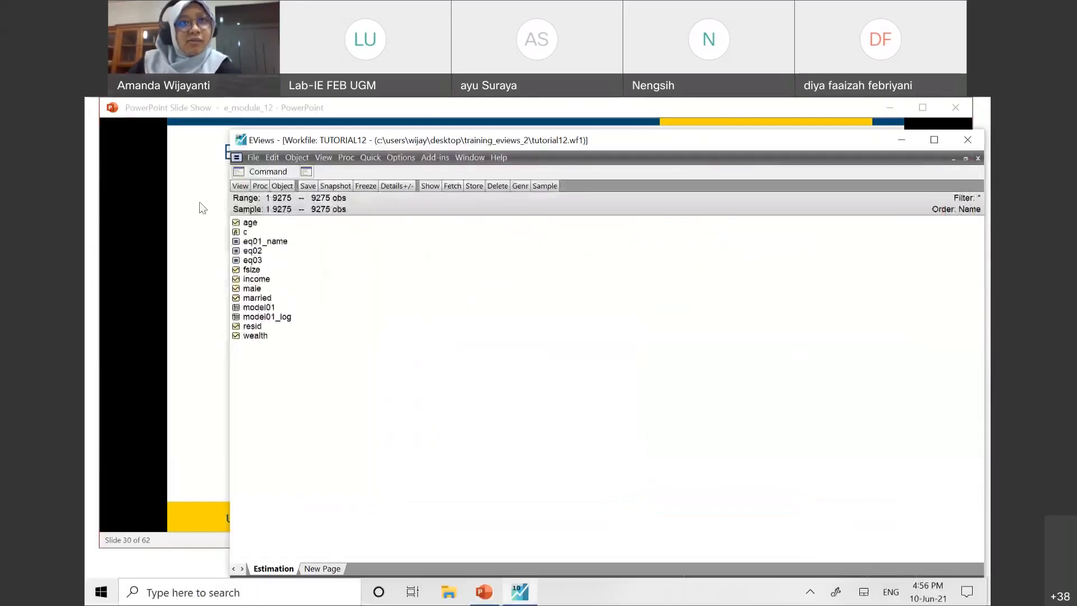
Step: Estimate a least squares equation with the specification log(wealth) c age over the sample 1 9275
{"action": "left_click", "coordinate": [370, 158]}
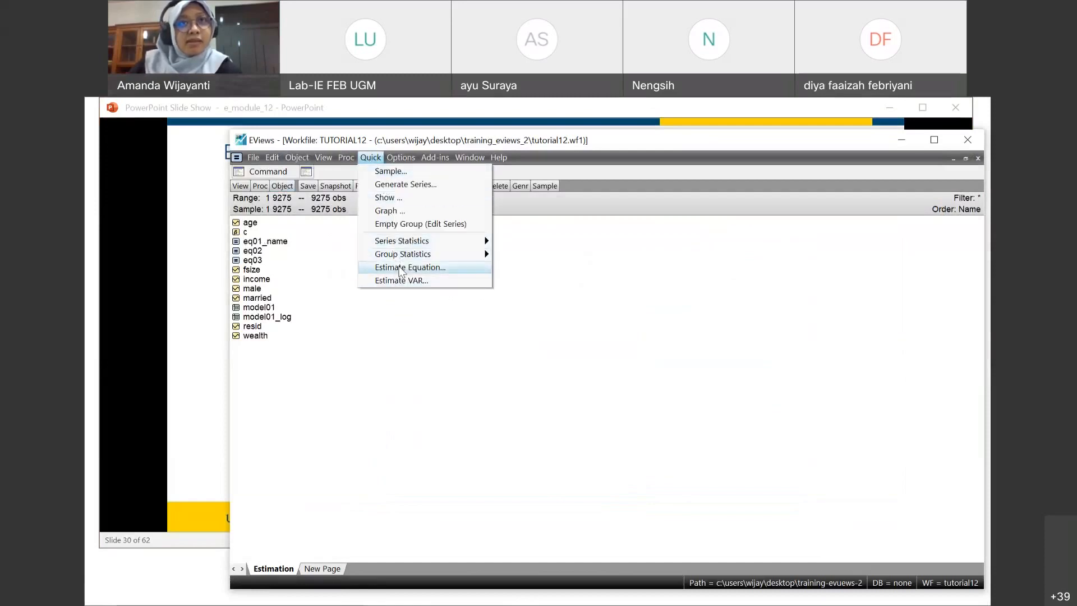
{"action": "left_click", "coordinate": [398, 267]}
{"action": "type", "text": "log"}
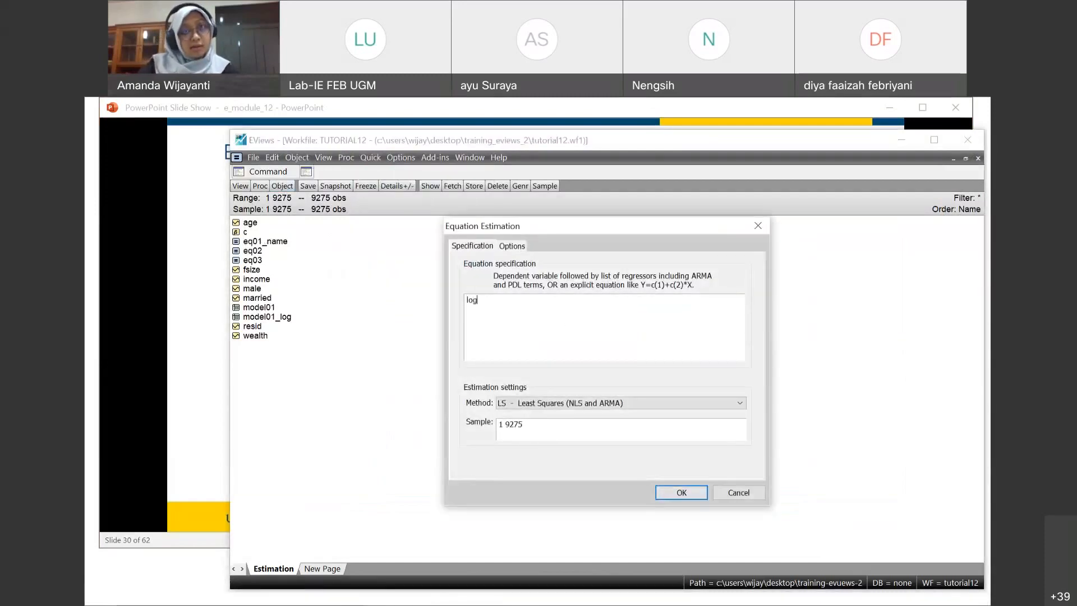
{"action": "type", "text": "(weal"}
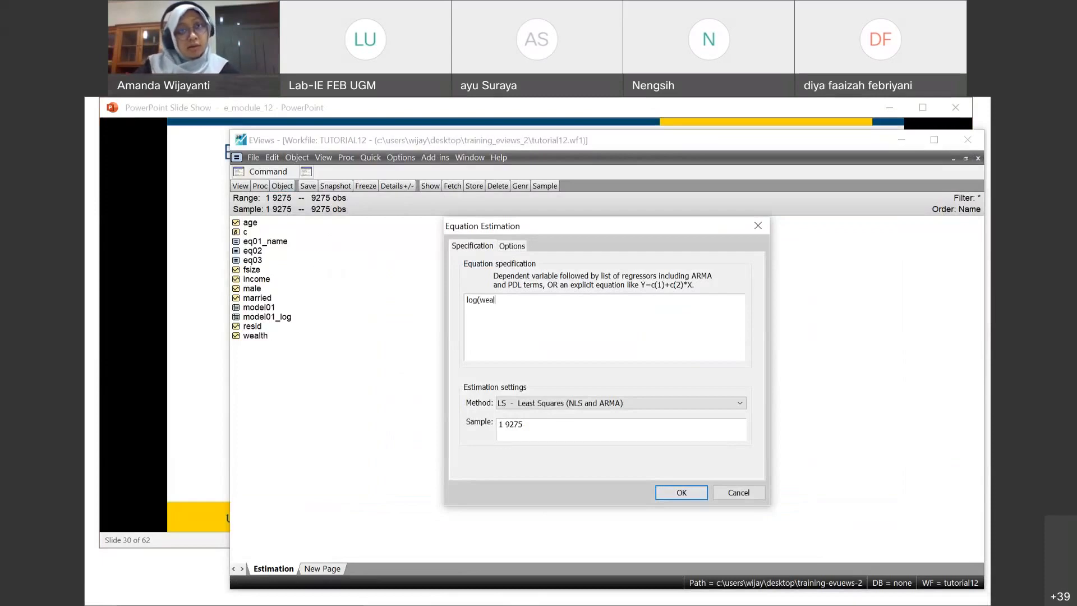
{"action": "type", "text": "th) c age"}
{"action": "key", "text": "Return"}
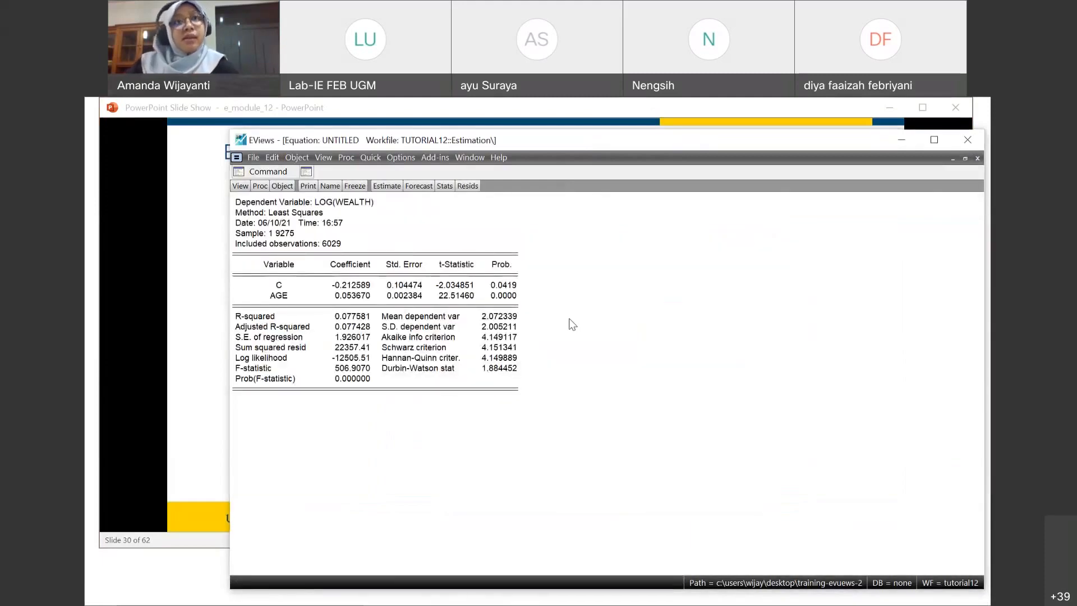
Step: Compare the sample range with the number of included observations in the log(wealth) on age output
{"action": "left_click", "coordinate": [248, 234]}
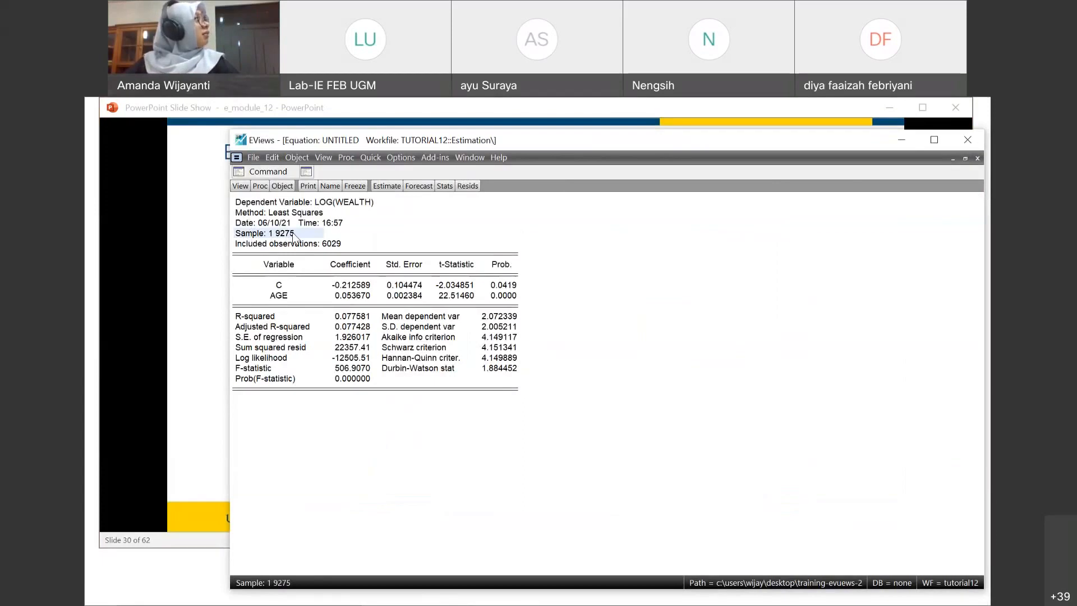
{"action": "left_click", "coordinate": [338, 247]}
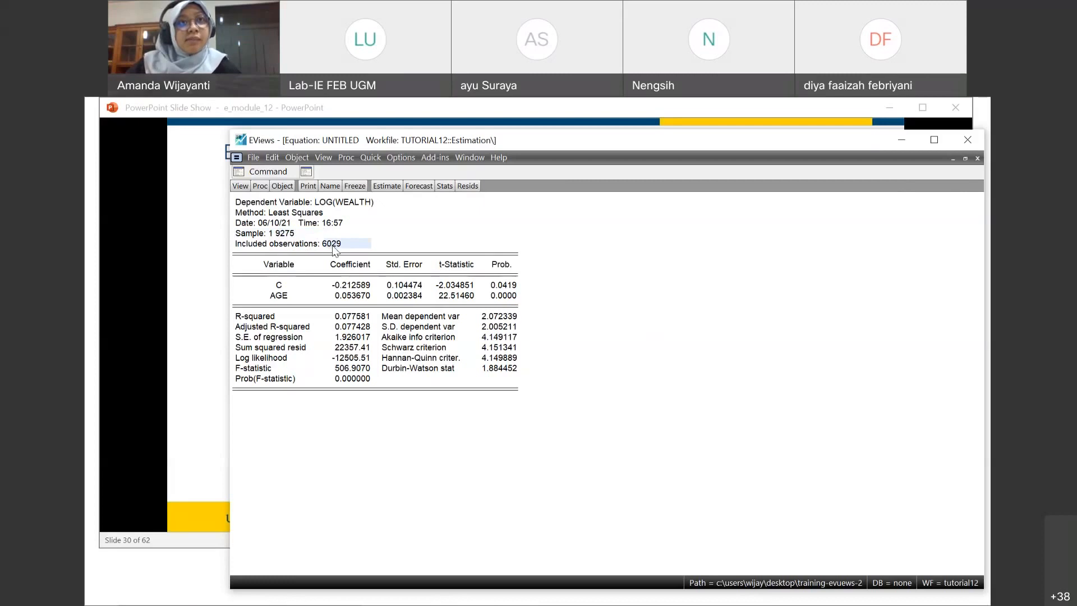
{"action": "left_click", "coordinate": [287, 236]}
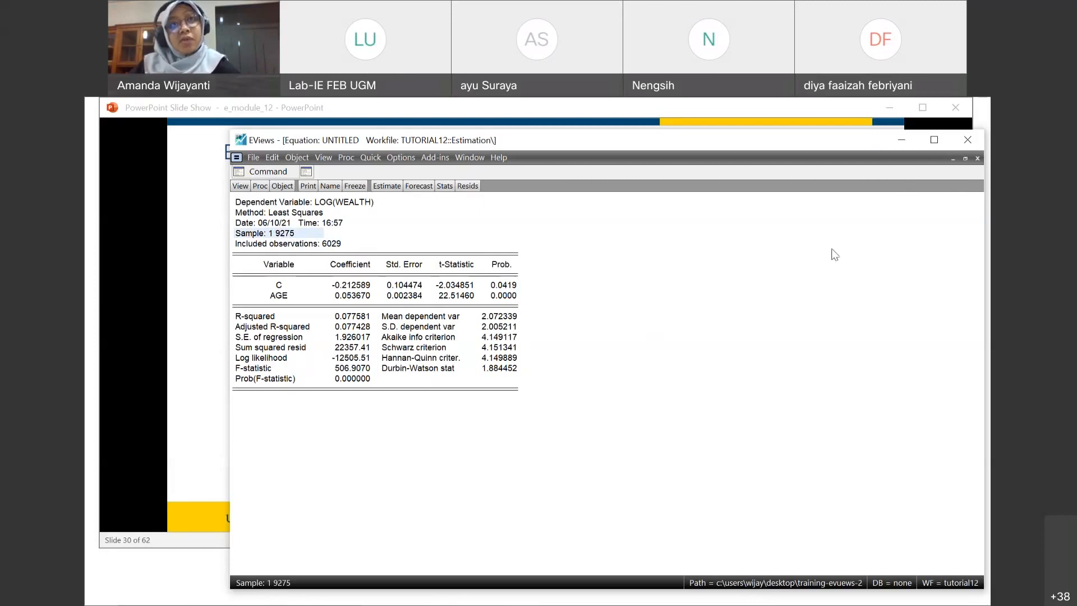
Step: Close the untitled log(wealth) equation, naming it eq04 to keep it in the workfile
{"action": "left_click", "coordinate": [977, 159]}
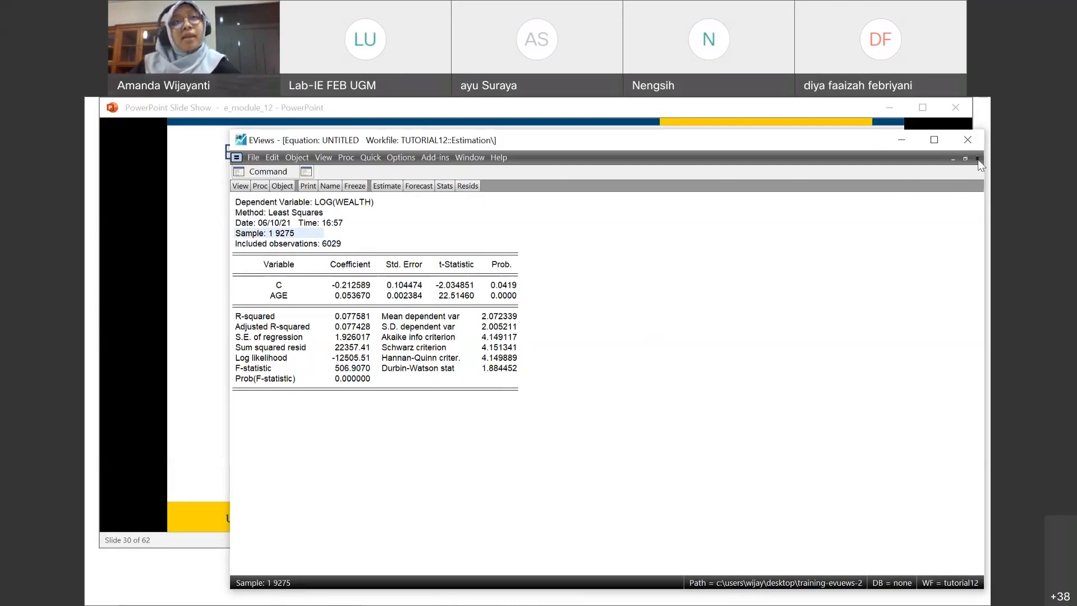
{"action": "left_click", "coordinate": [695, 347]}
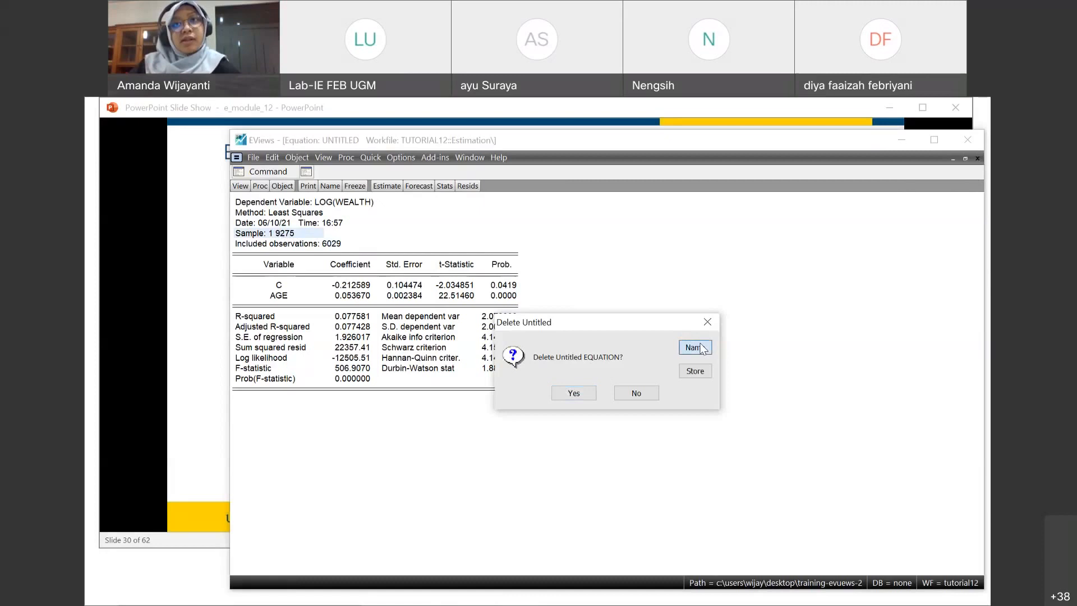
{"action": "left_click", "coordinate": [563, 338]}
{"action": "key", "text": "BackSpace"}
{"action": "type", "text": "4"}
{"action": "key", "text": "Return"}
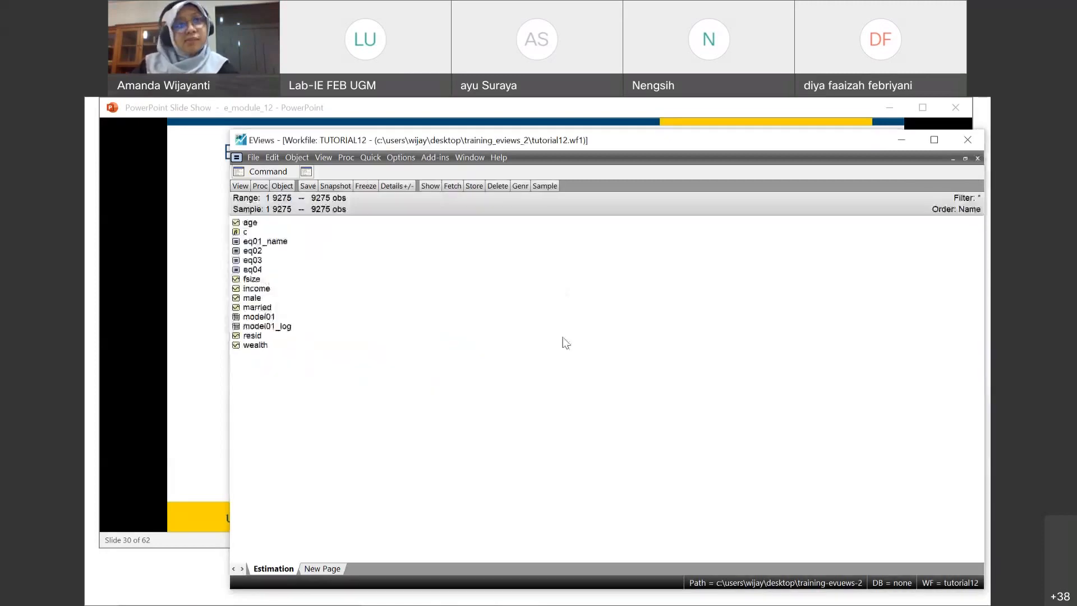
Step: Switch to the PowerPoint slide show and advance past the estimation output to the Example 2 slide on log(wealth) and log(income)
{"action": "left_click", "coordinate": [174, 272]}
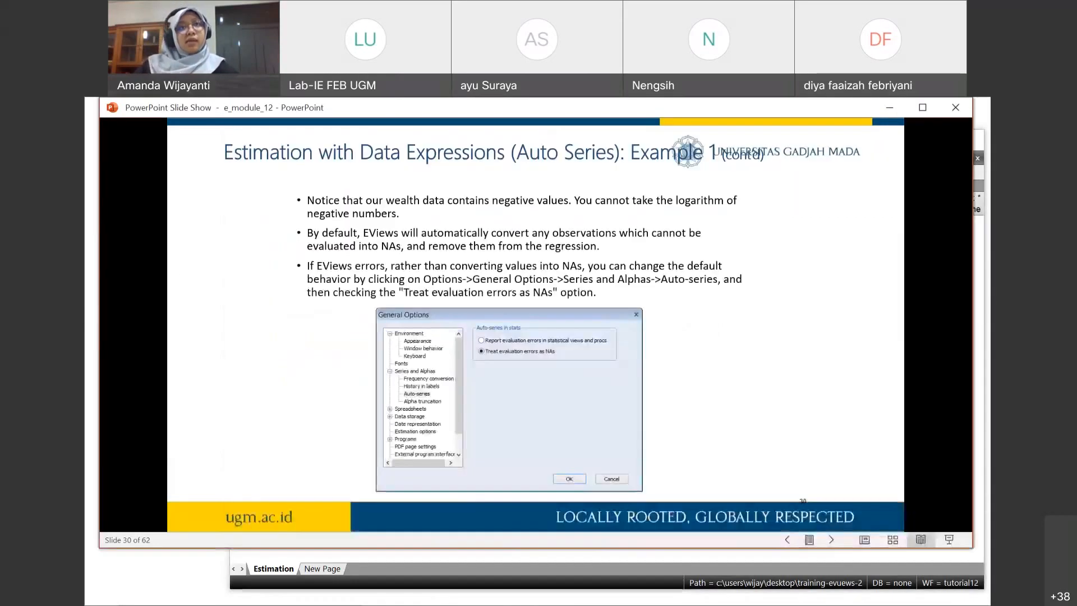
{"action": "left_click", "coordinate": [831, 540]}
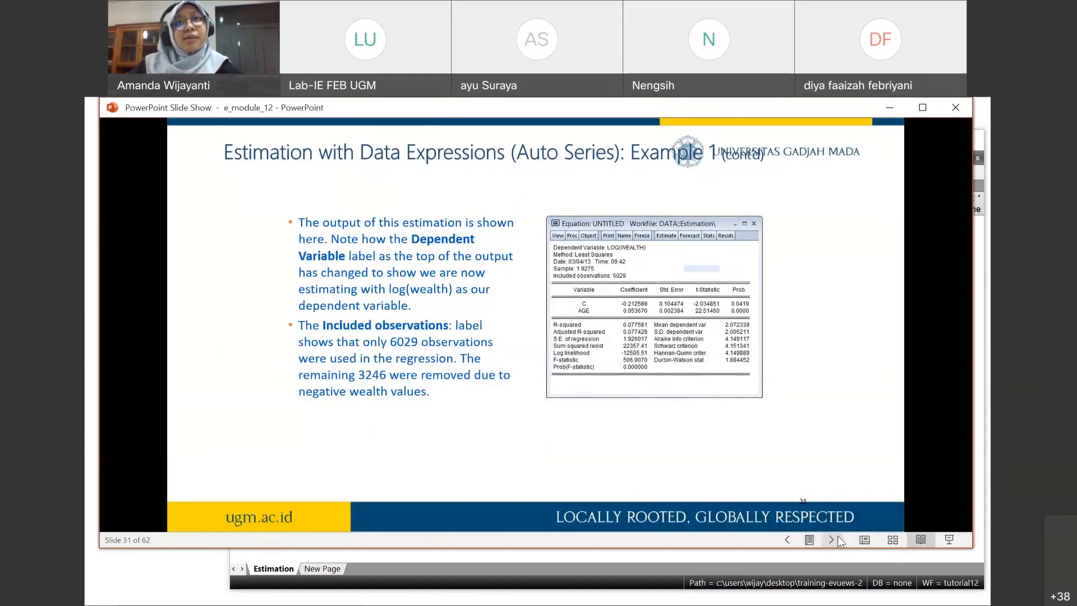
{"action": "left_click", "coordinate": [838, 537]}
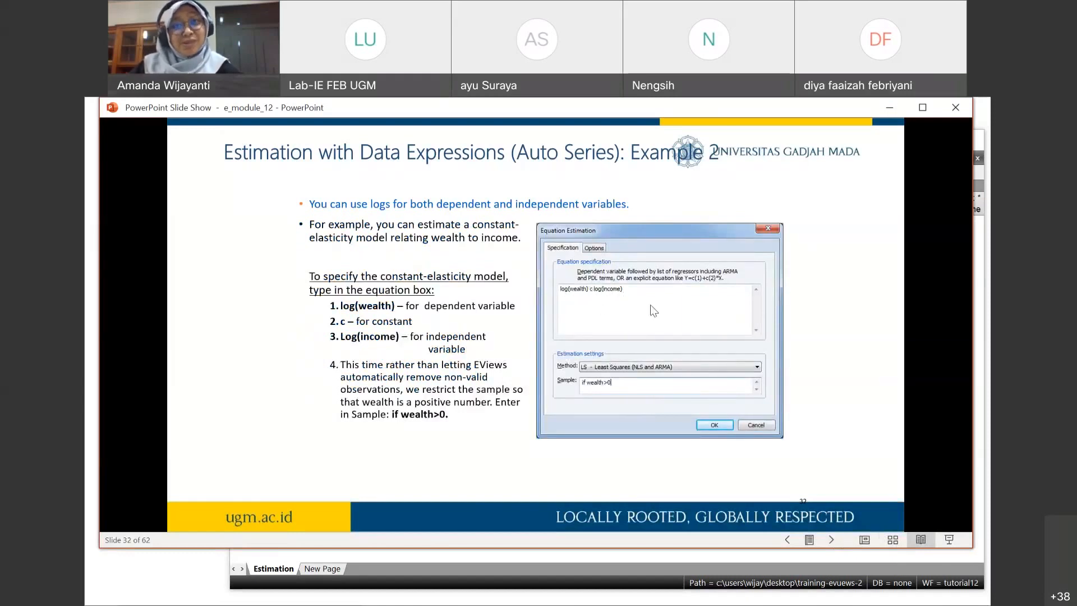
Step: Advance the slide show to the "Estimation and Categorical Dummy Variables" slide
{"action": "left_click", "coordinate": [832, 540]}
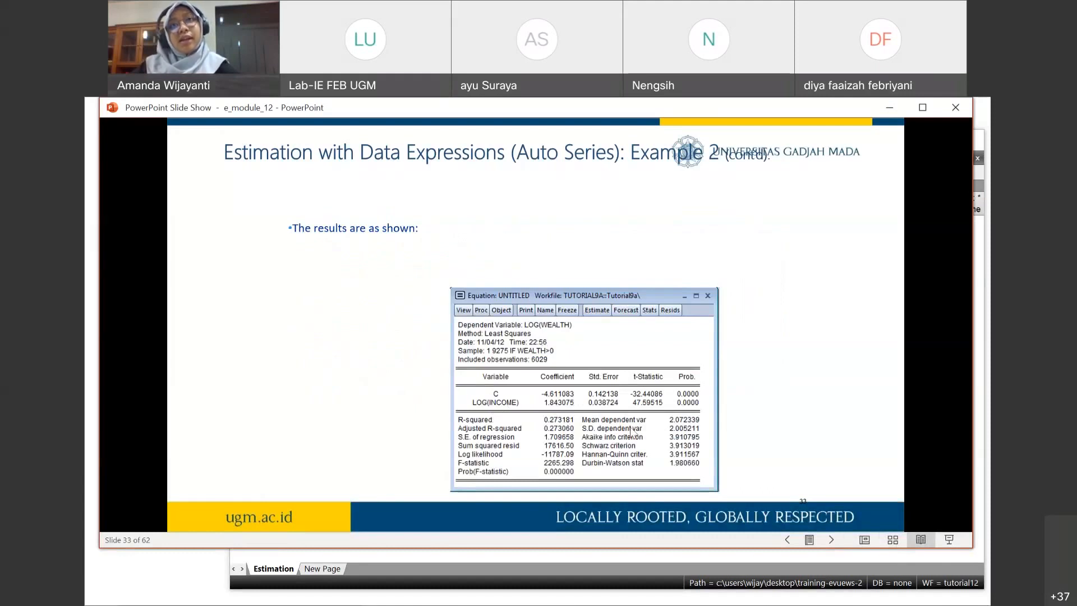
{"action": "left_click", "coordinate": [835, 539]}
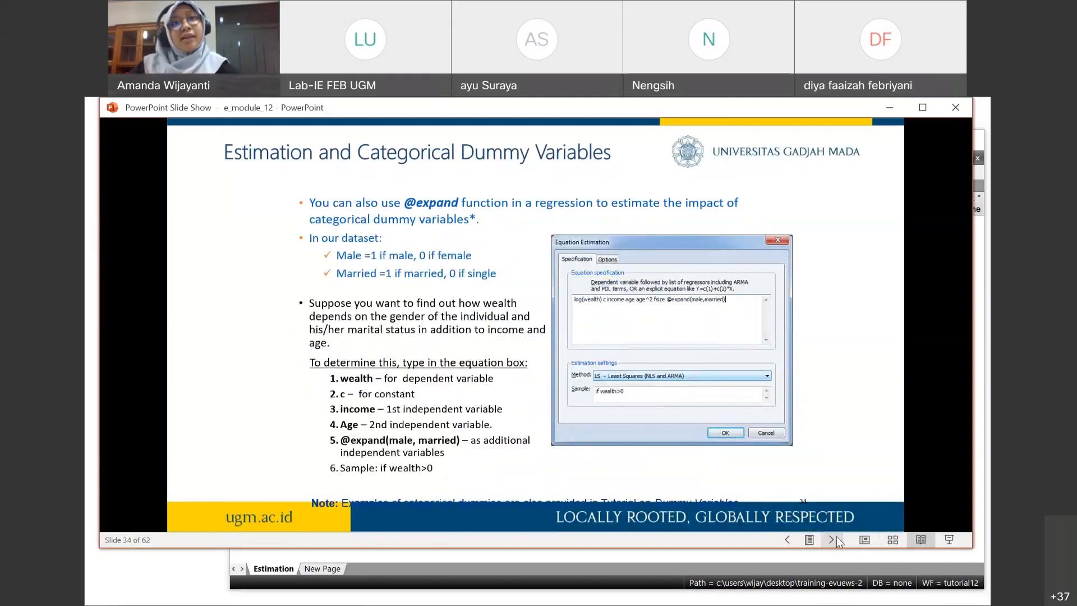
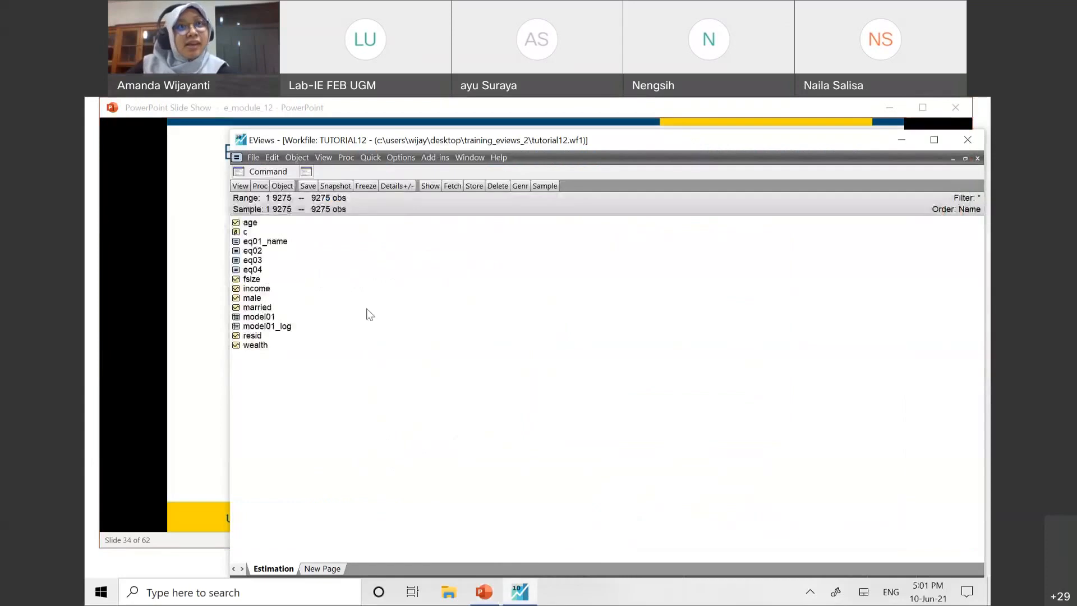
Step: Start a new equation estimation with the specification log(wealth) c income age age^2 fsize, consulting the slide for the terms
{"action": "left_click", "coordinate": [367, 160]}
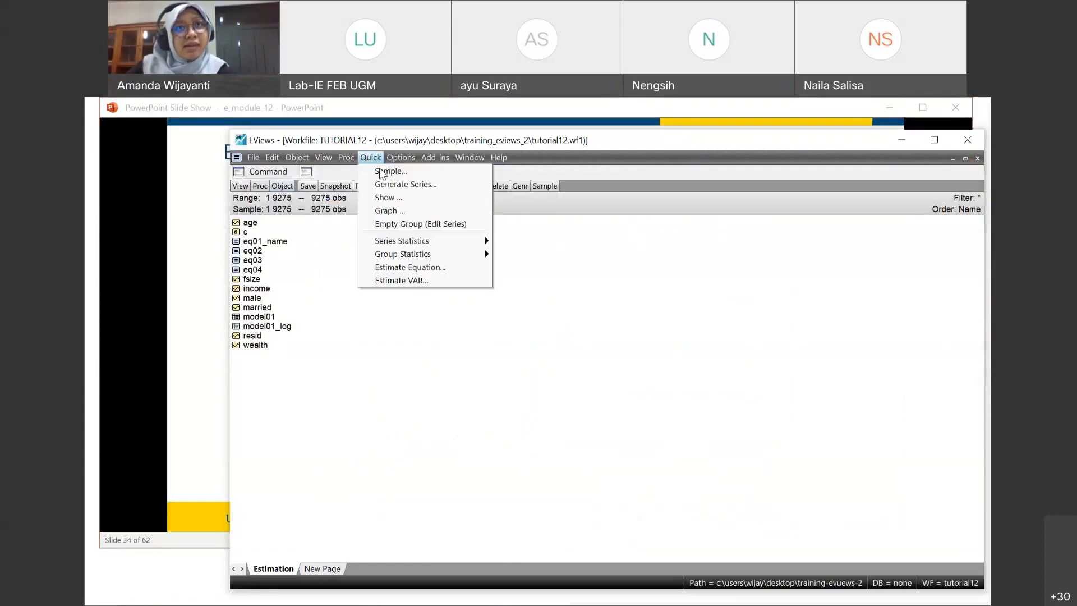
{"action": "left_click", "coordinate": [410, 268]}
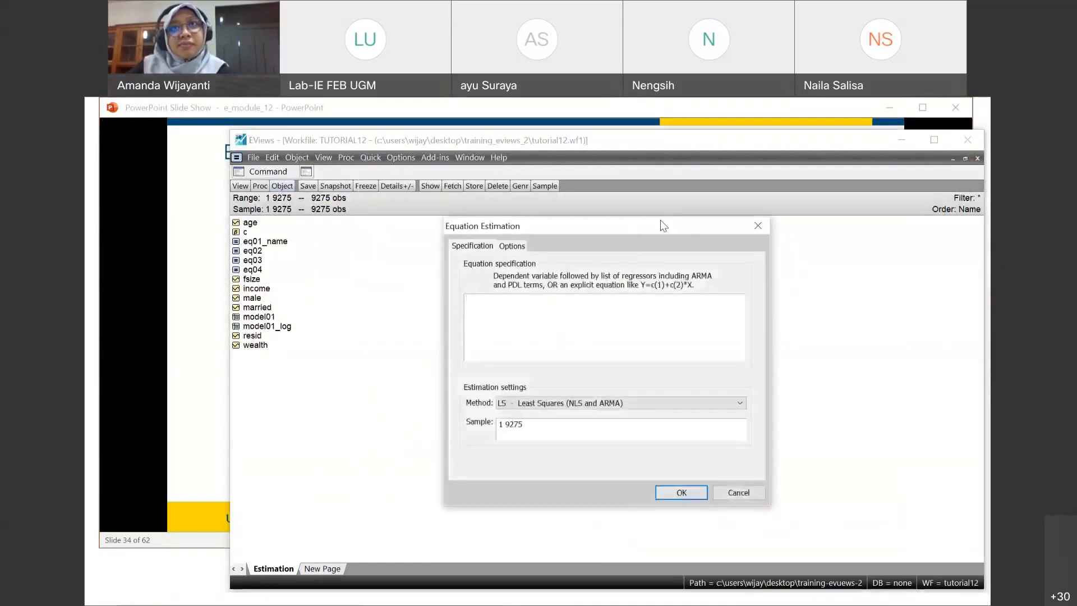
{"action": "left_click", "coordinate": [196, 225]}
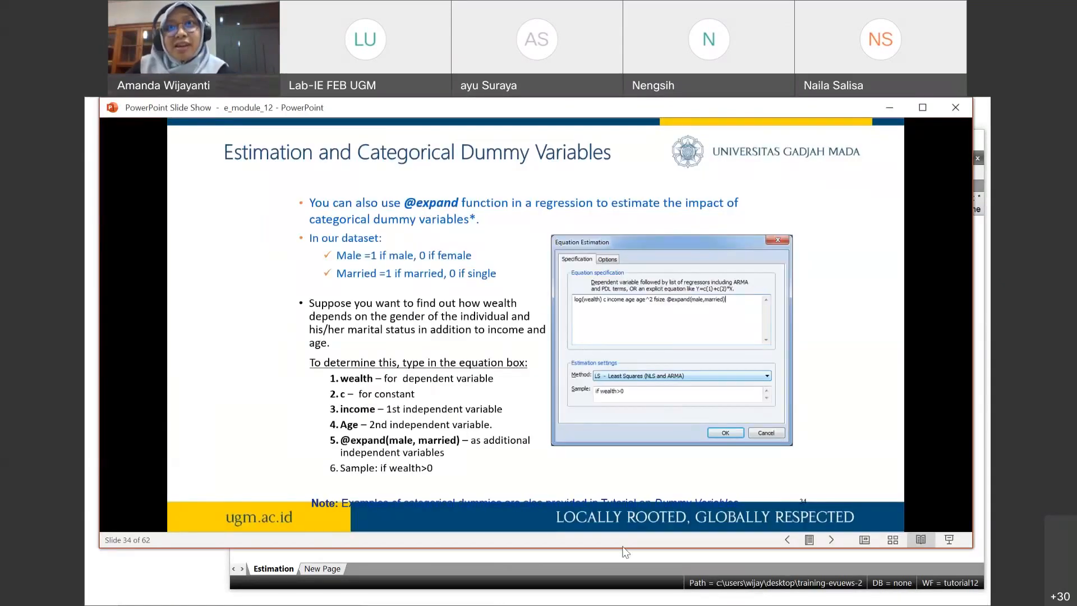
{"action": "mouse_move", "coordinate": [595, 598]}
{"action": "left_click", "coordinate": [521, 593]}
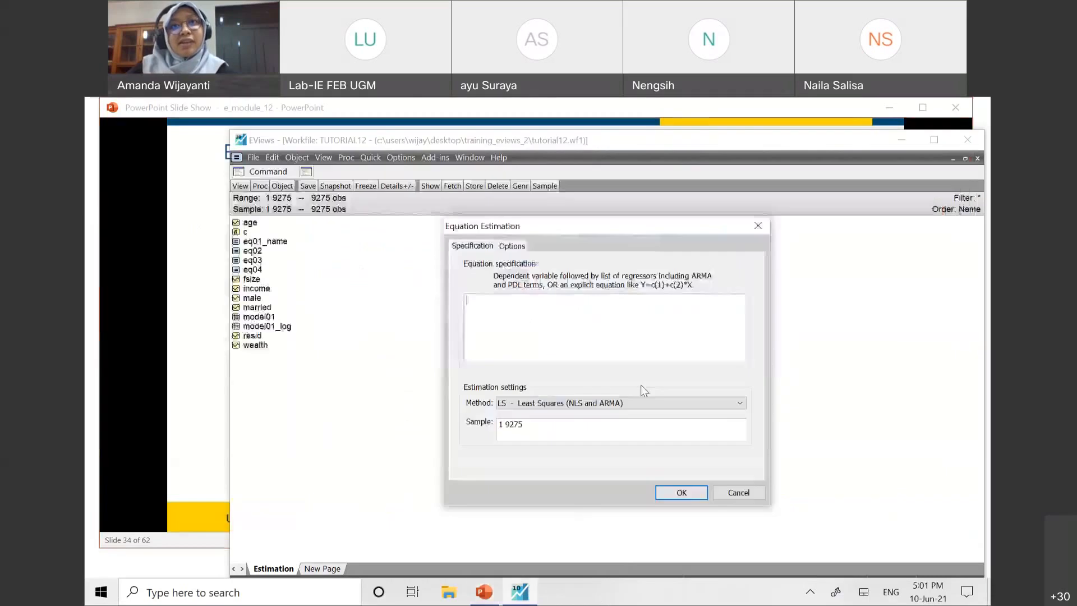
{"action": "type", "text": "log("}
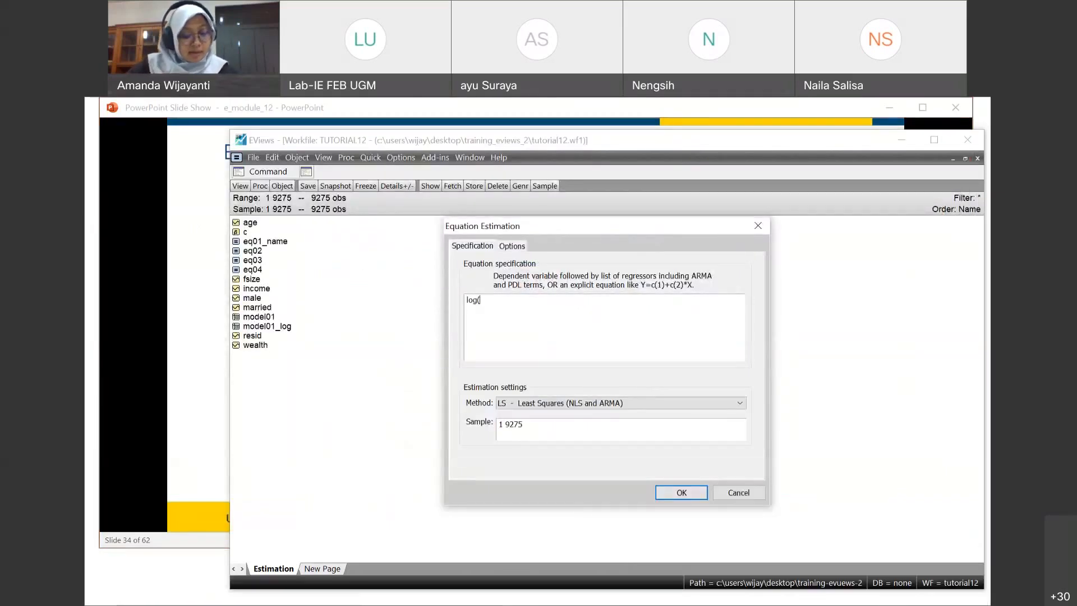
{"action": "type", "text": "wealth"}
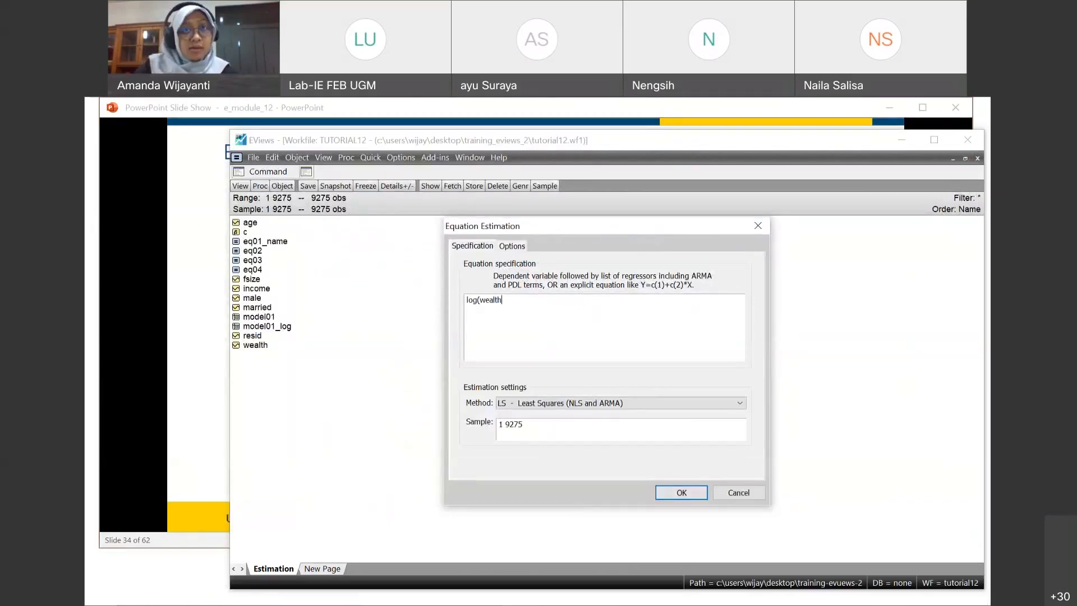
{"action": "type", "text": ") c in"}
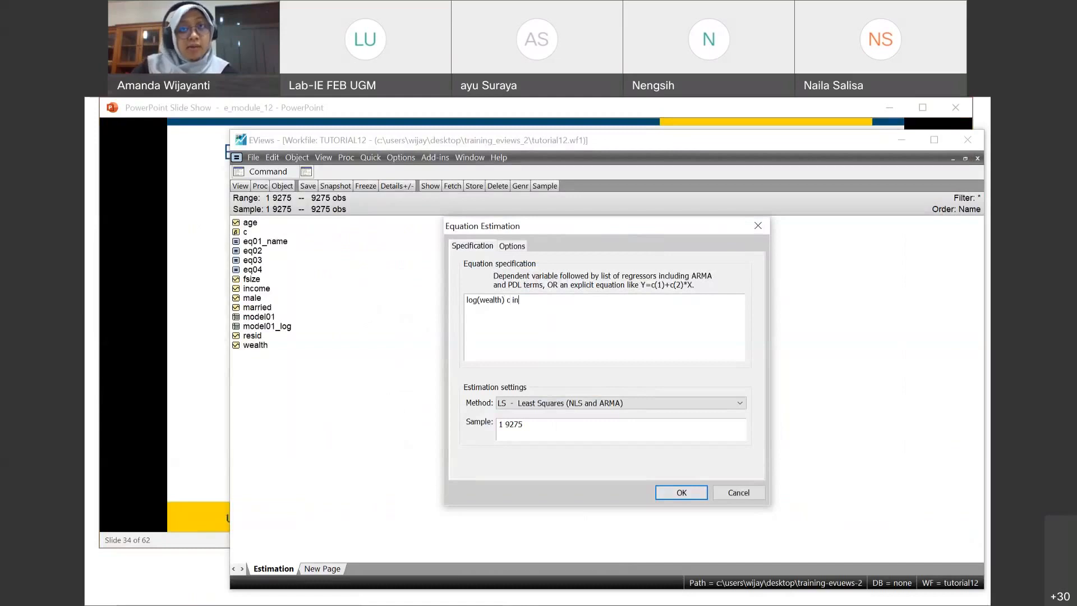
{"action": "left_click", "coordinate": [203, 288]}
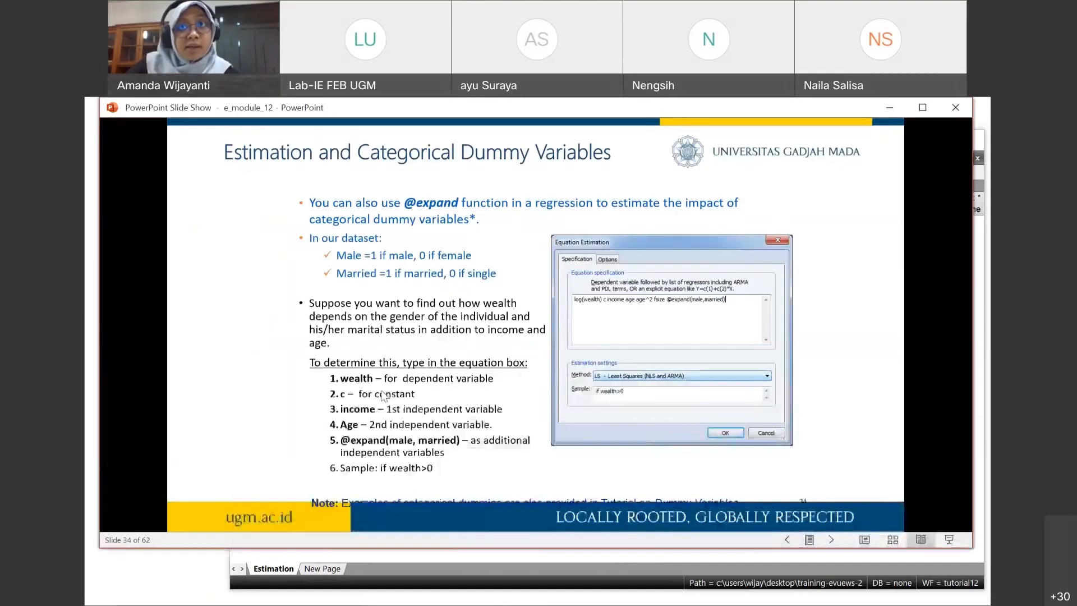
{"action": "left_click", "coordinate": [520, 592]}
{"action": "type", "text": "come age age^2 fs"}
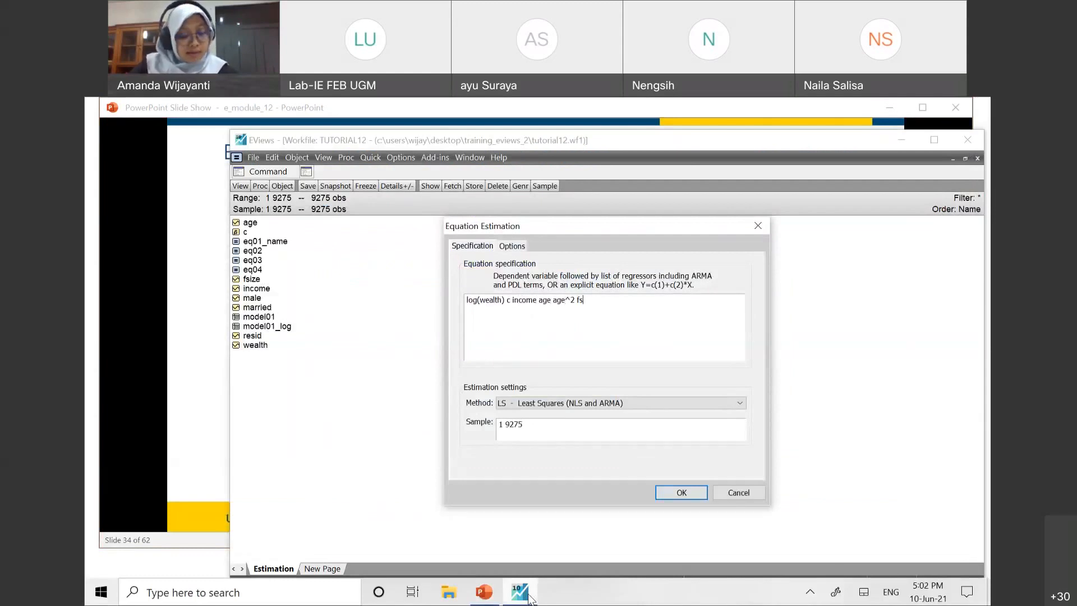
{"action": "type", "text": "ize"}
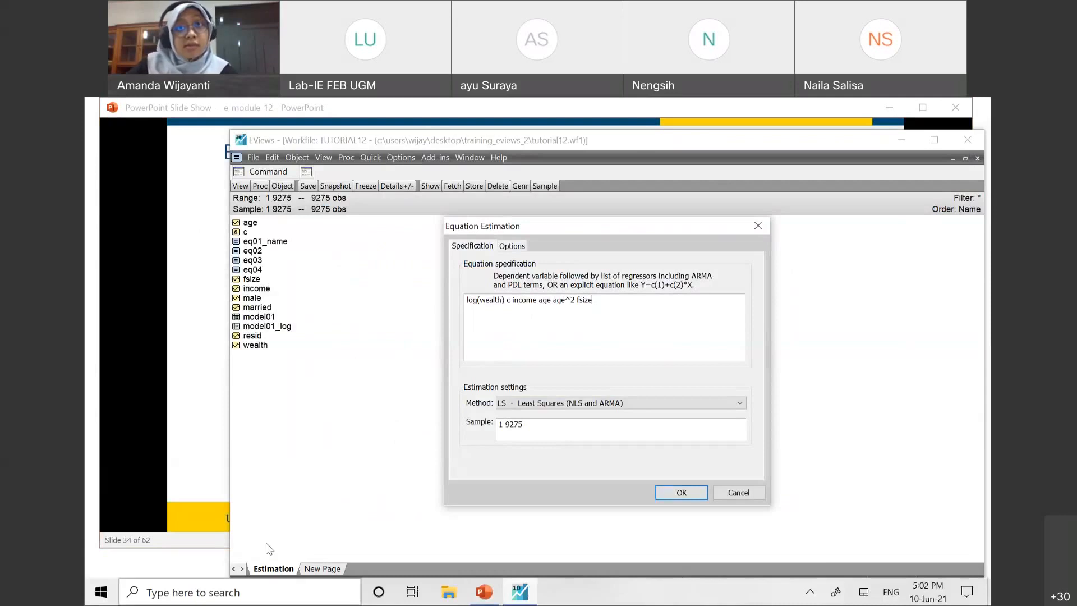
{"action": "left_click", "coordinate": [180, 474]}
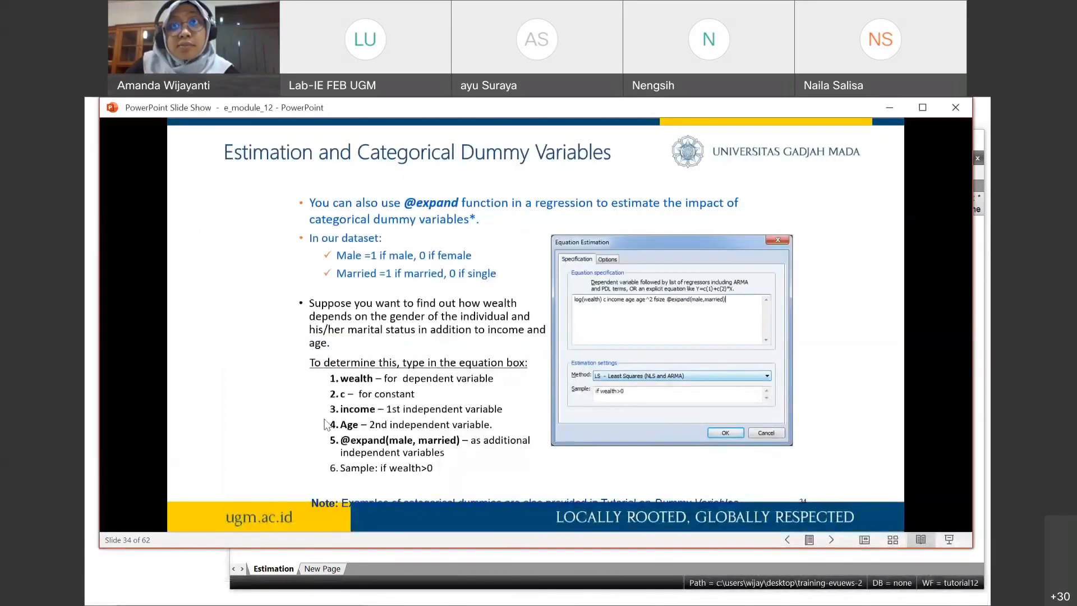
{"action": "left_click", "coordinate": [519, 592]}
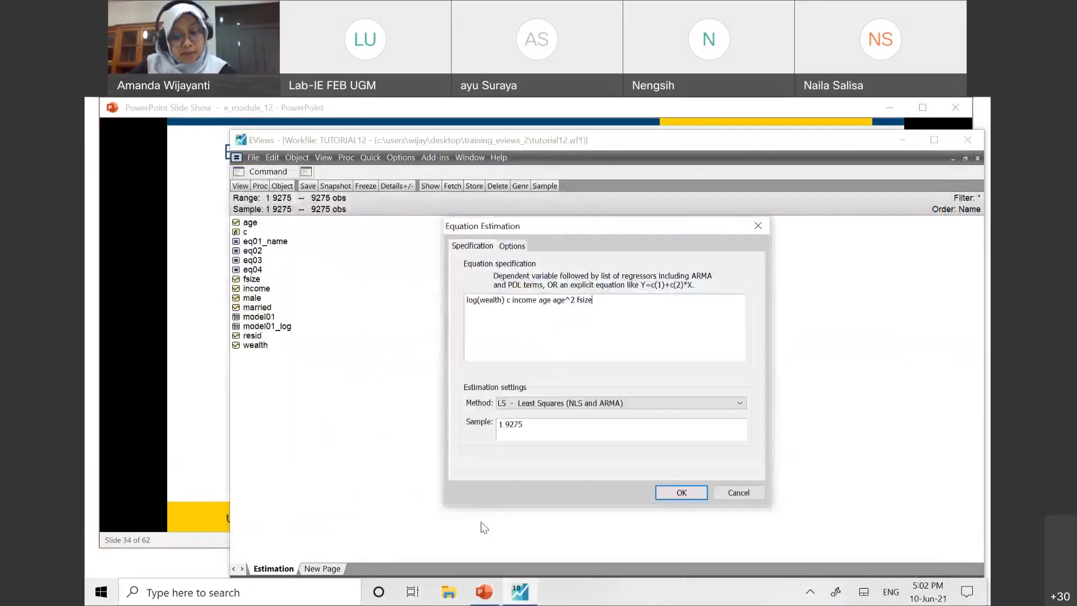
{"action": "type", "text": "@expand"}
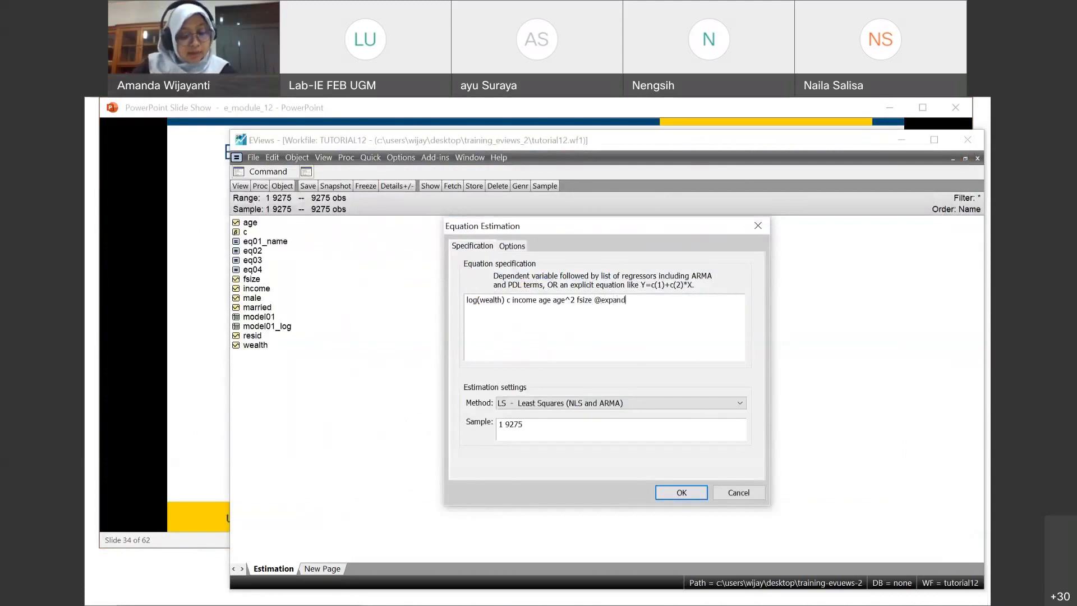
{"action": "type", "text": "(male,"}
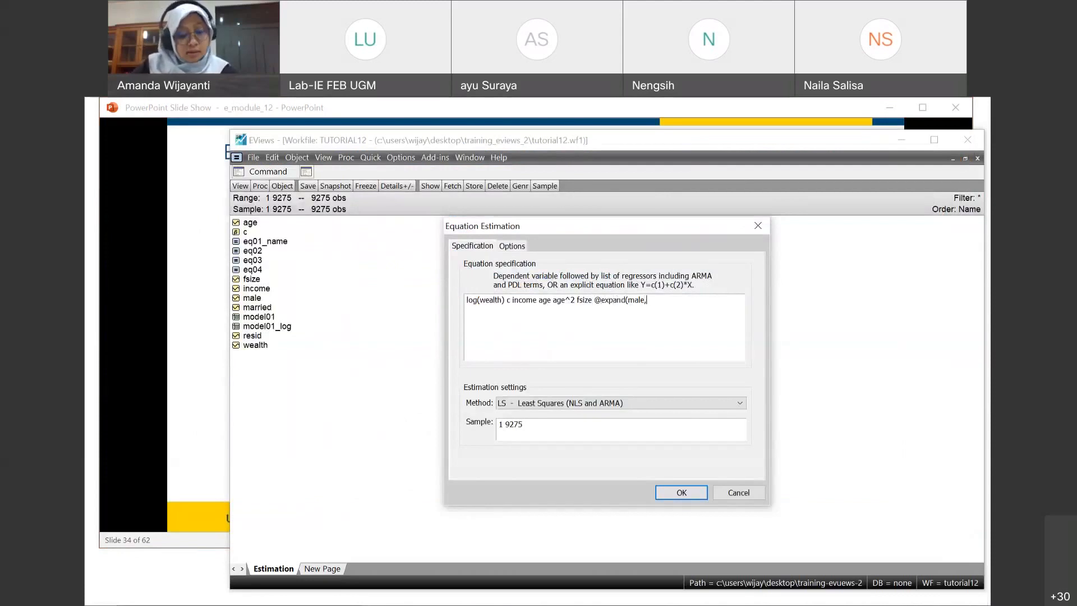
{"action": "type", "text": " maerrie"}
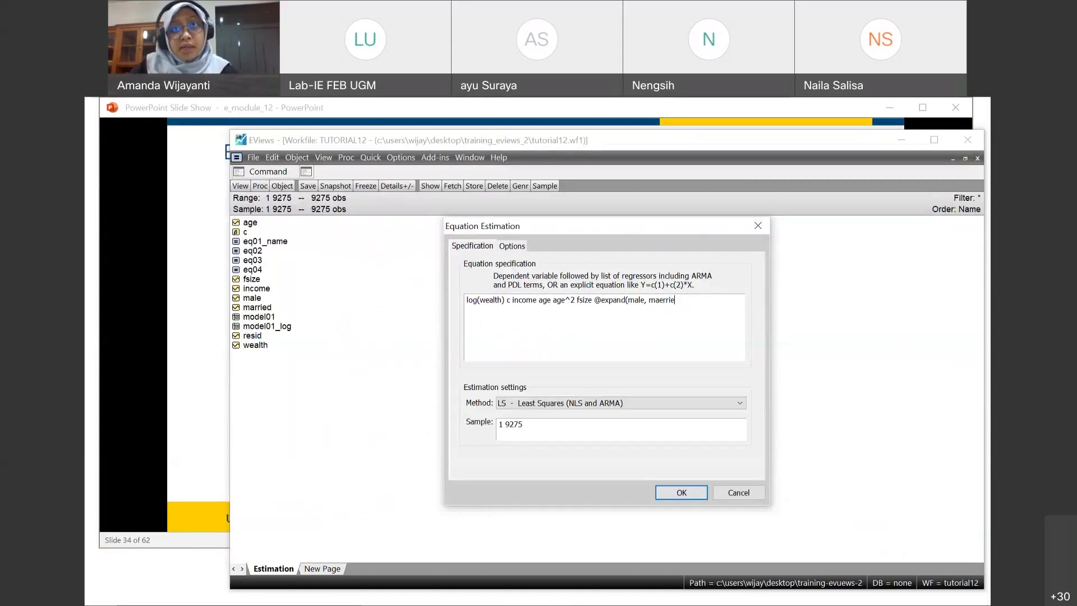
{"action": "key", "text": "BackSpace"}
{"action": "key", "text": "BackSpace"}
{"action": "key", "text": "BackSpace"}
{"action": "key", "text": "BackSpace"}
{"action": "key", "text": "BackSpace"}
{"action": "key", "text": "BackSpace"}
{"action": "type", "text": "arried)"}
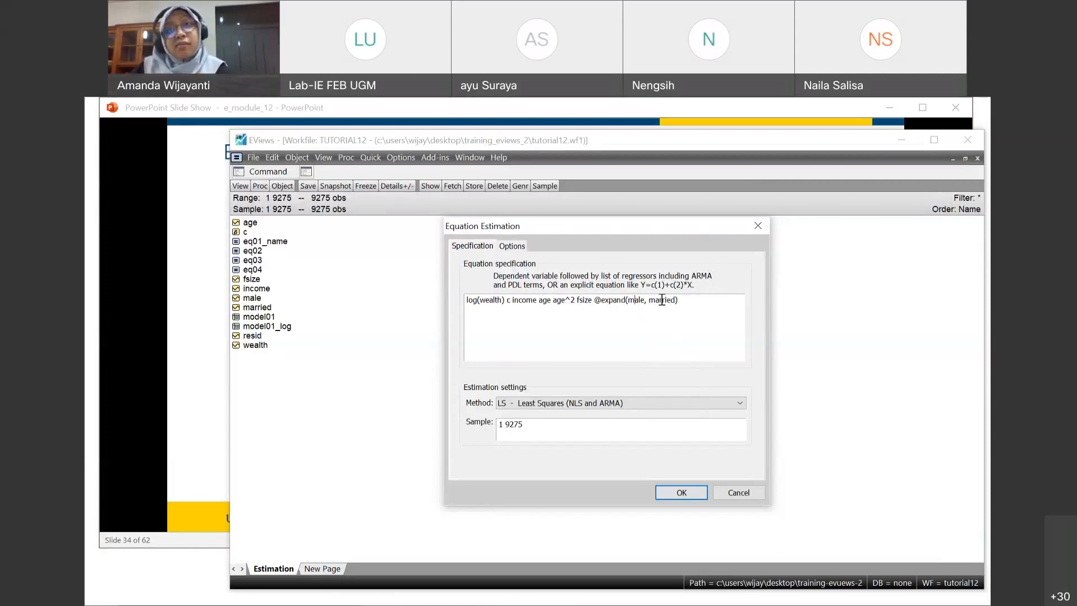
{"action": "left_click", "coordinate": [681, 493]}
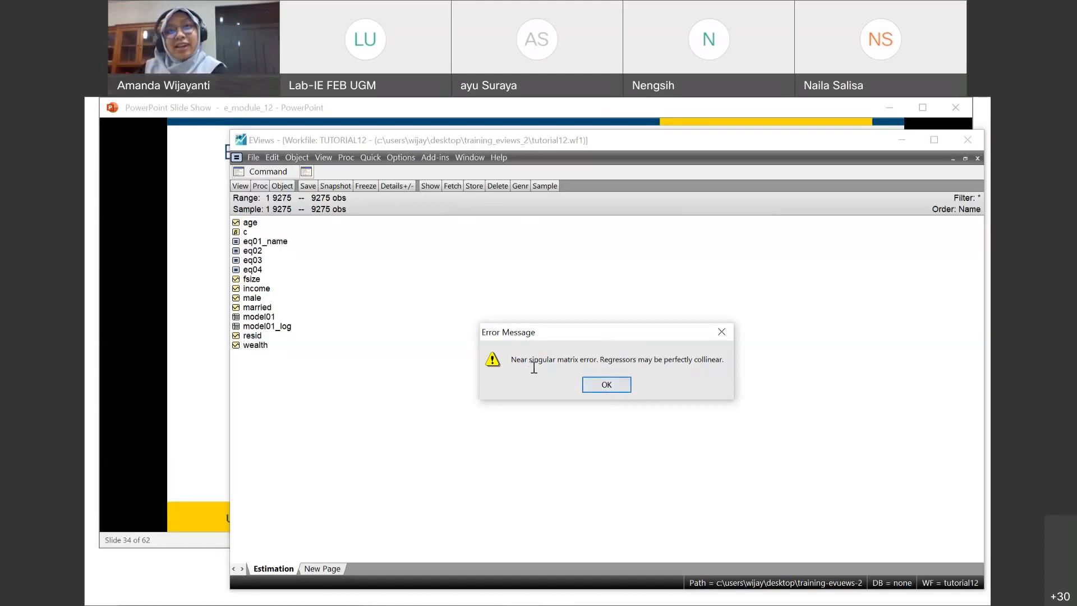
{"action": "left_click", "coordinate": [609, 384]}
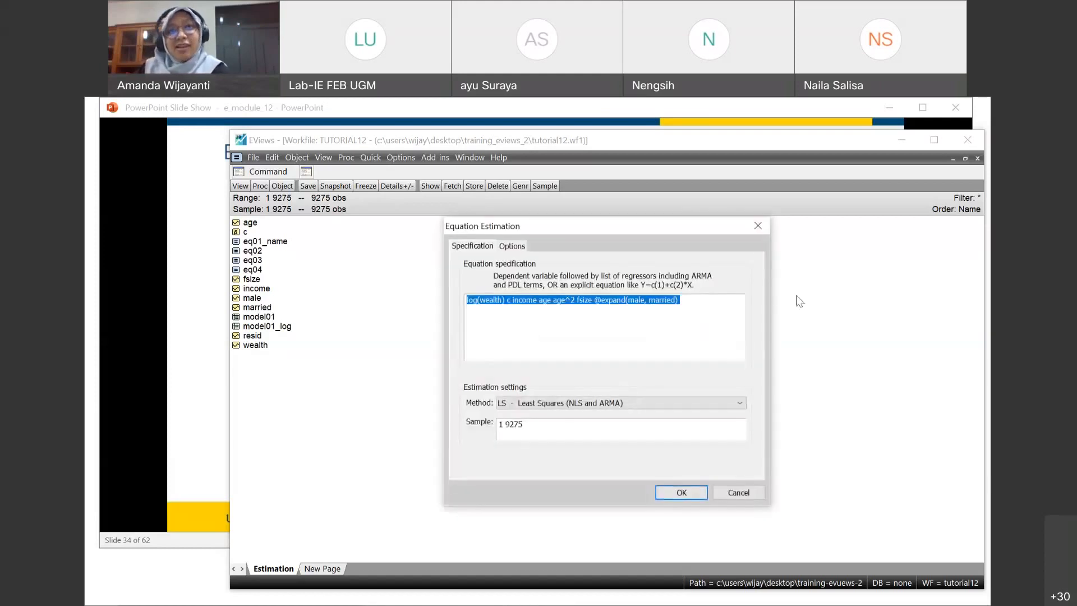
{"action": "left_click", "coordinate": [679, 301]}
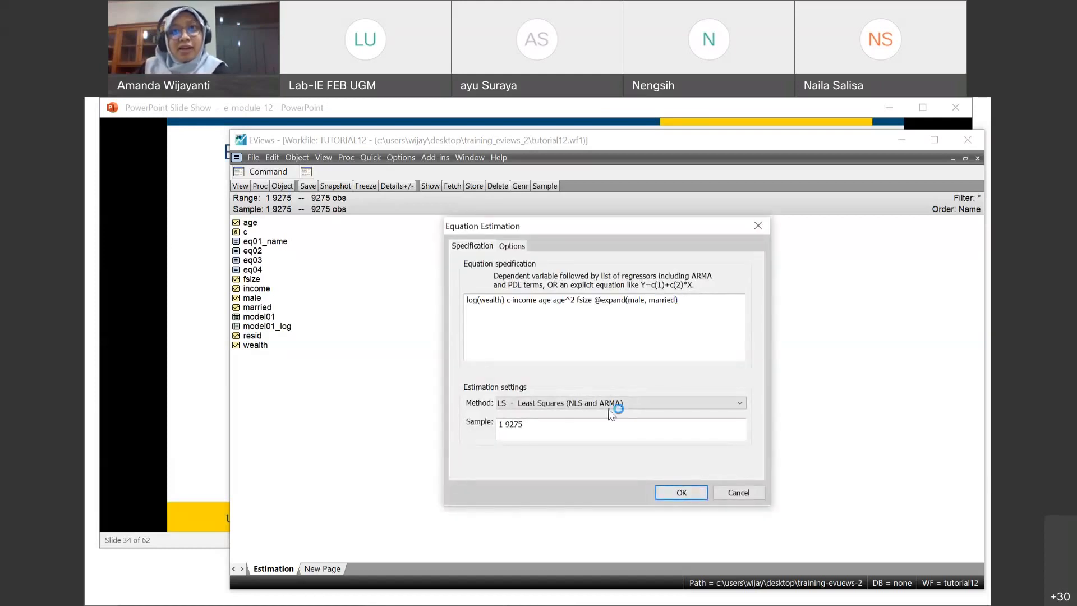
{"action": "left_click", "coordinate": [169, 405]}
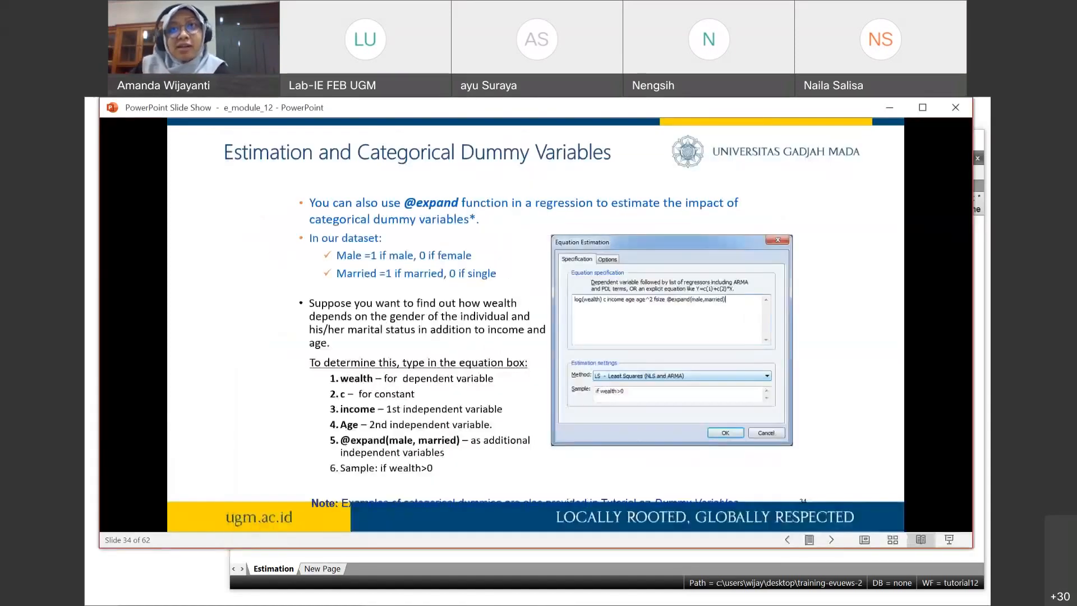
{"action": "key", "text": "Right"}
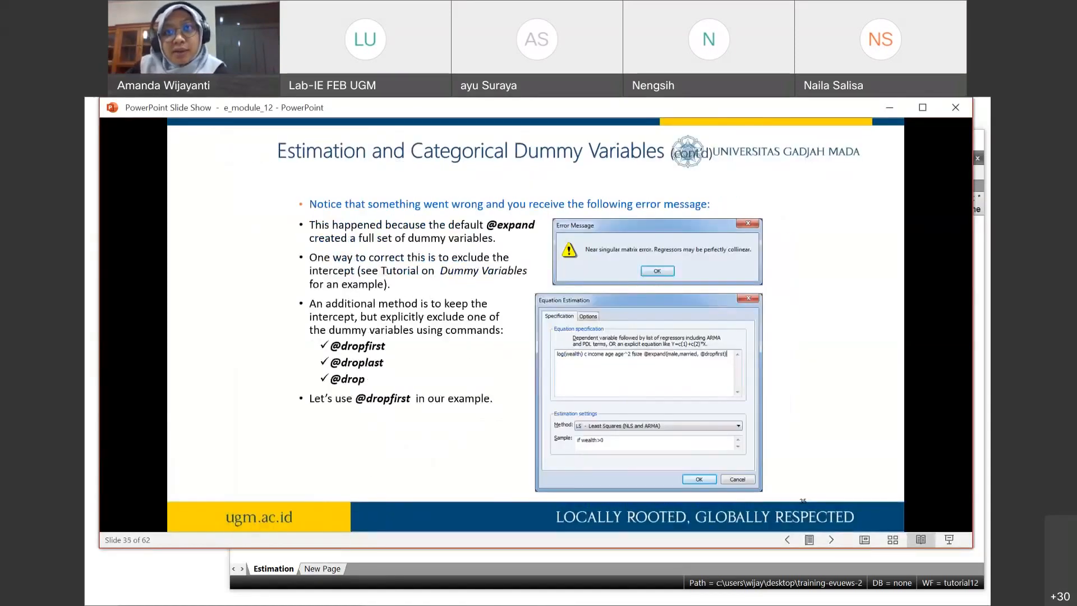
{"action": "left_click", "coordinate": [519, 595]}
{"action": "type", "text": ", "}
{"action": "type", "text": "@dropf"}
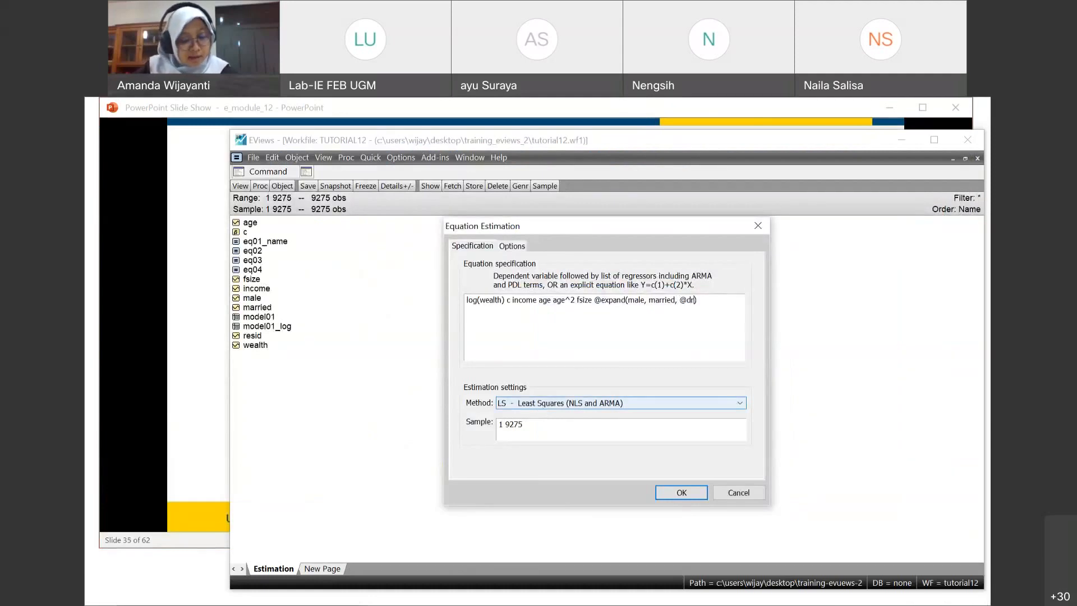
{"action": "type", "text": "irst"}
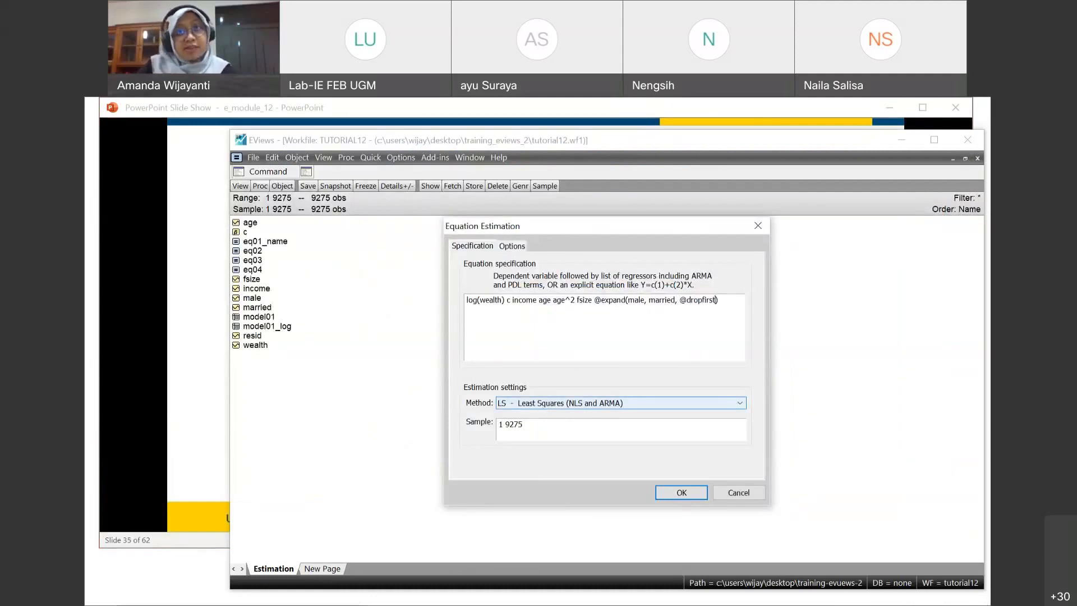
{"action": "left_click", "coordinate": [682, 491]}
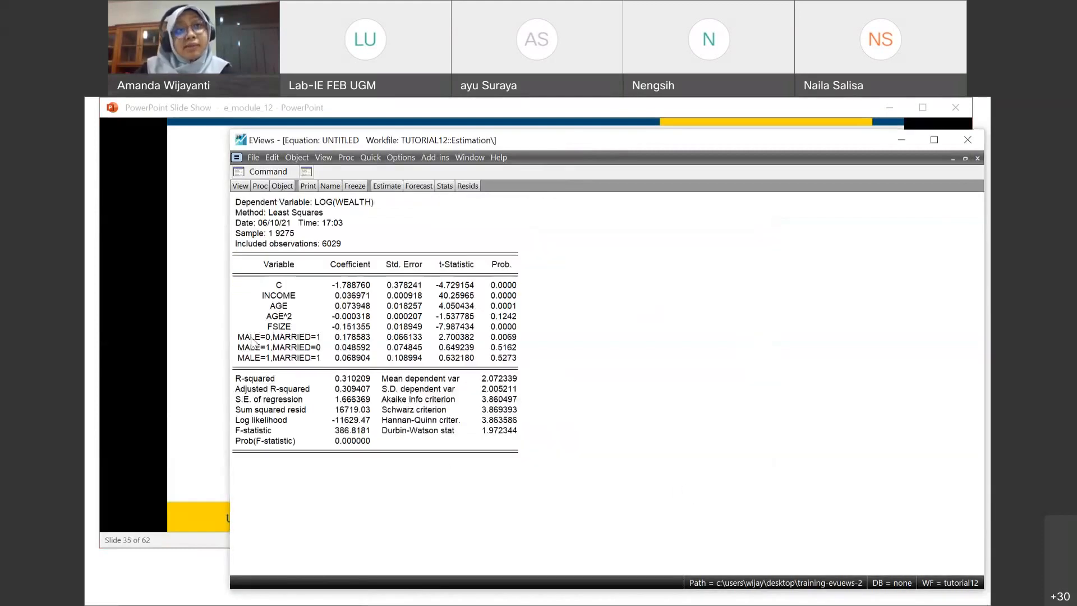
Step: Examine the male/married dummy terms and the constant in the regression output to compare the categories with the dropped one
{"action": "left_click", "coordinate": [293, 338]}
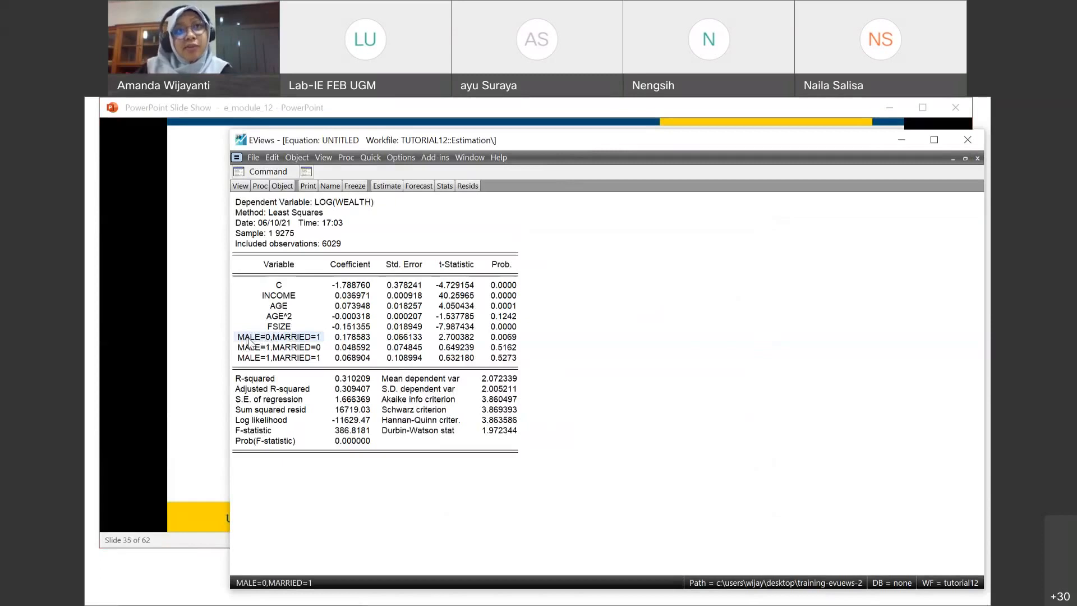
{"action": "left_click", "coordinate": [301, 348]}
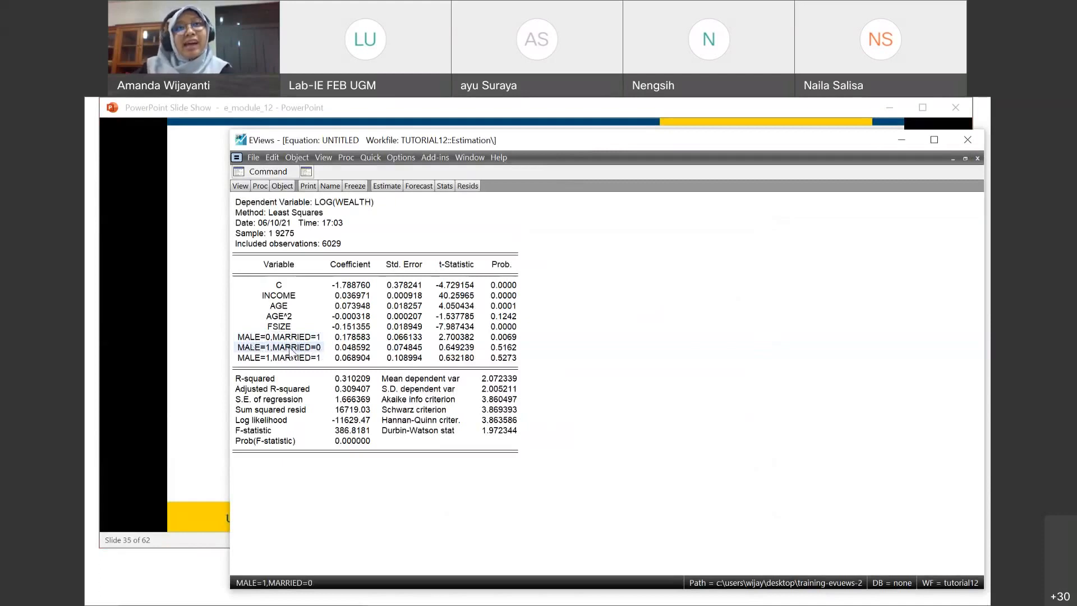
{"action": "left_click", "coordinate": [283, 359]}
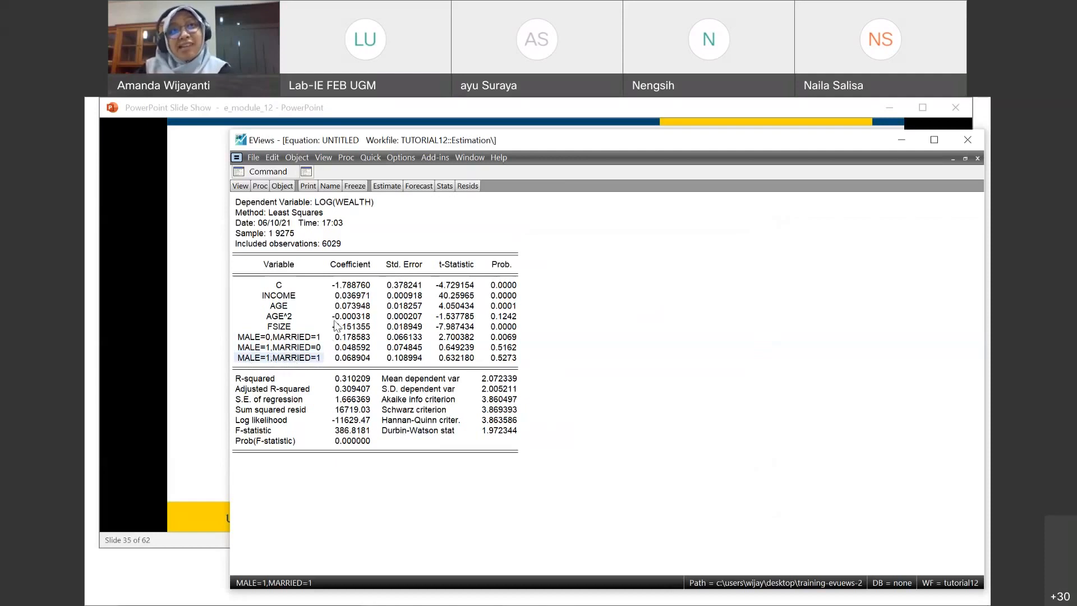
{"action": "left_click", "coordinate": [278, 286]}
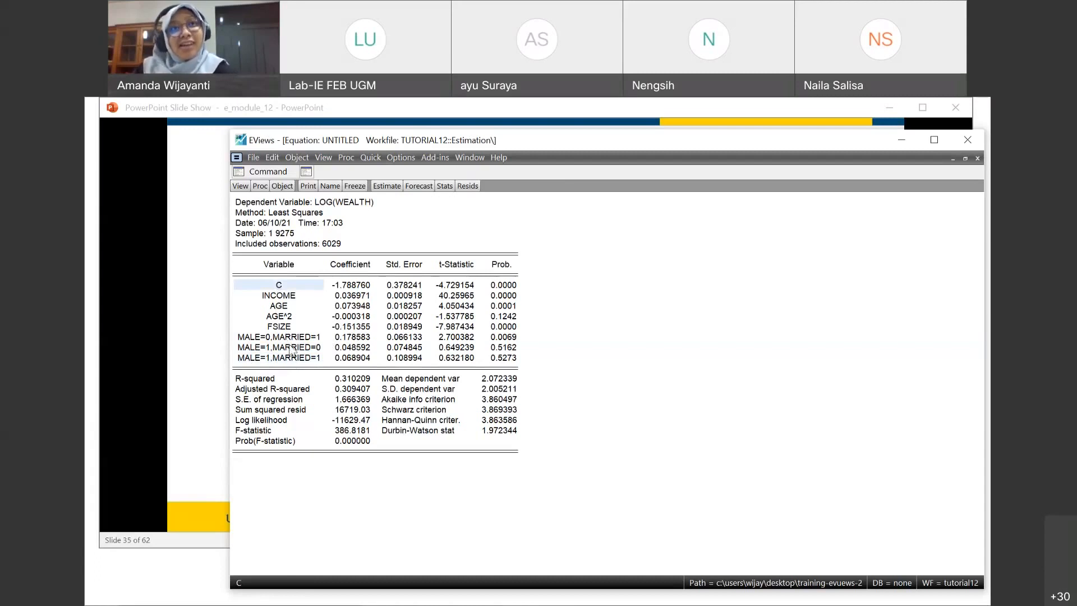
{"action": "left_click", "coordinate": [295, 337]}
{"action": "left_click_drag", "start_coordinate": [296, 345], "coordinate": [296, 360]}
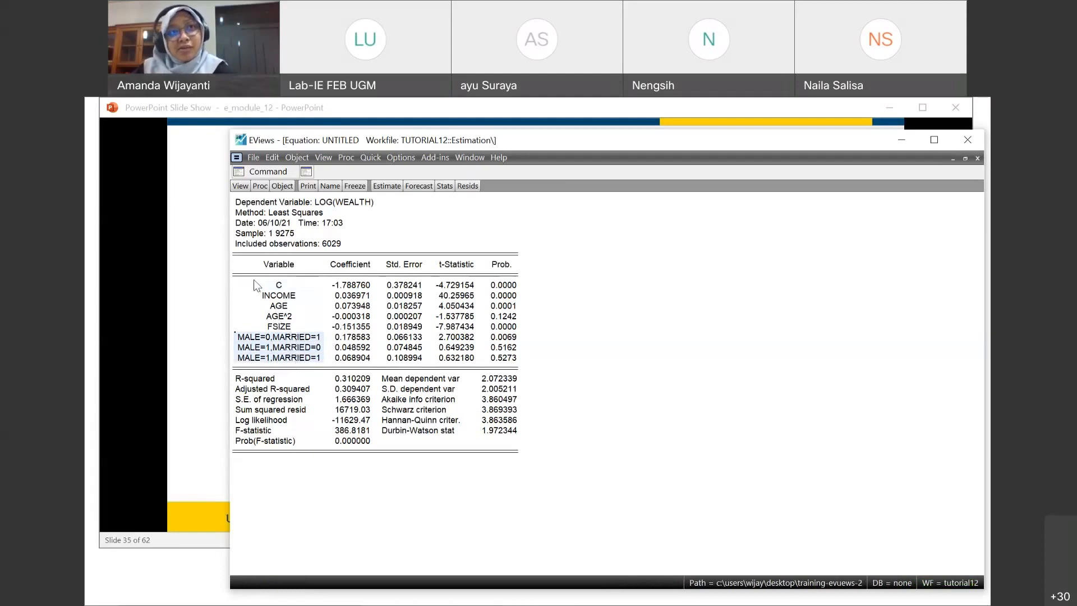
{"action": "left_click", "coordinate": [301, 287]}
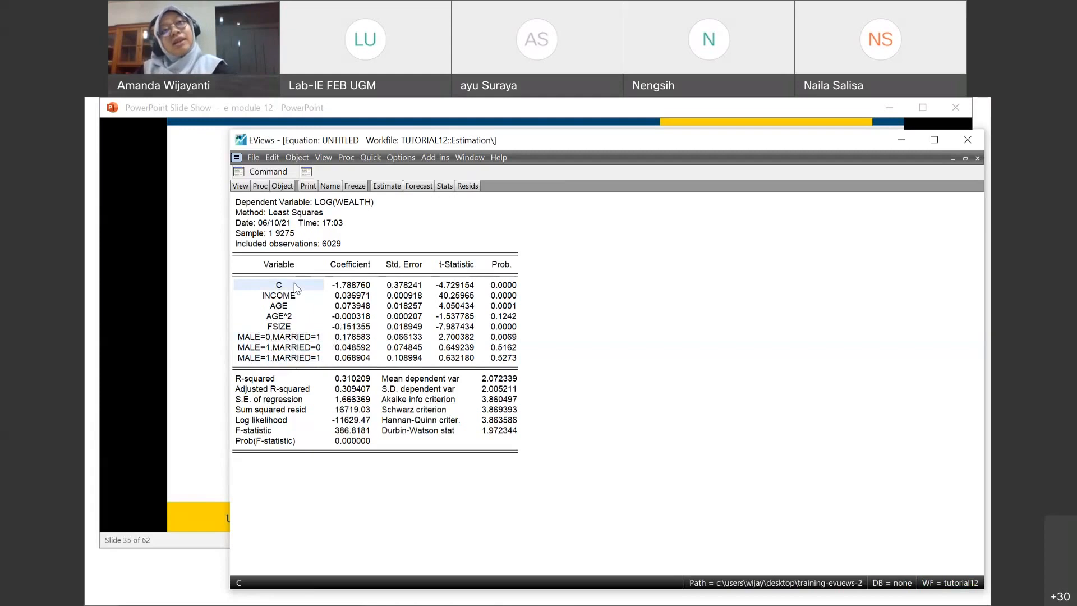
{"action": "left_click", "coordinate": [281, 340]}
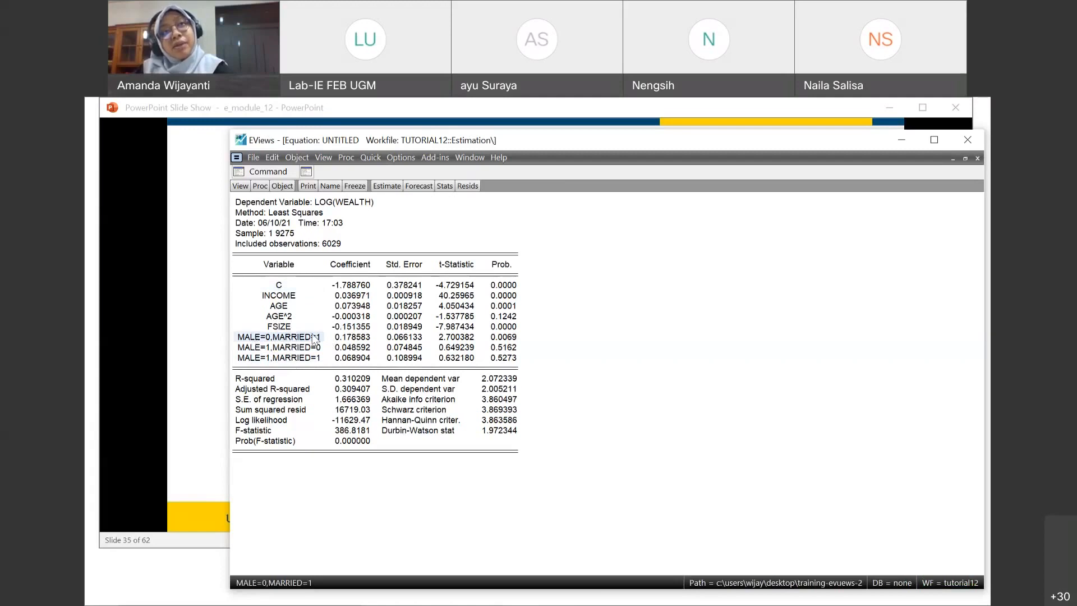
{"action": "left_click", "coordinate": [278, 348]}
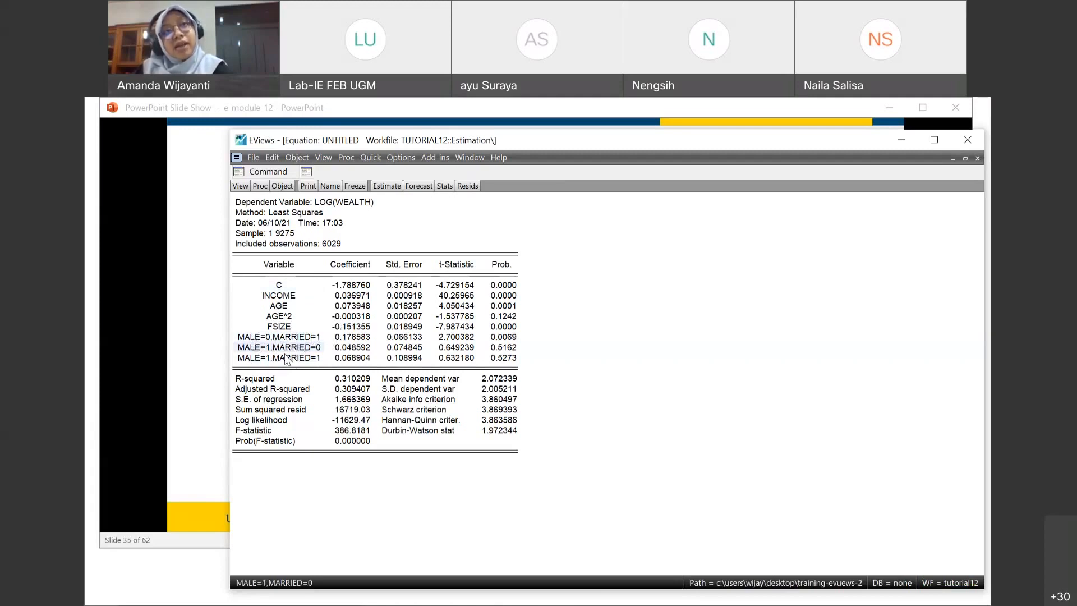
Step: Name the estimated equation eq05_dummy and close its window
{"action": "left_click", "coordinate": [279, 286]}
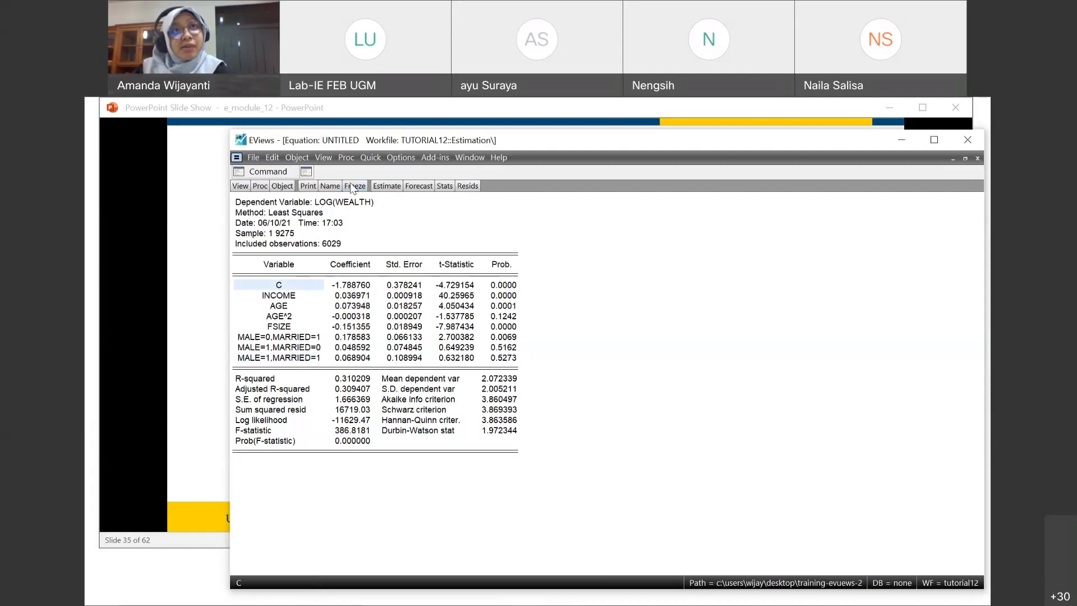
{"action": "left_click", "coordinate": [329, 187]}
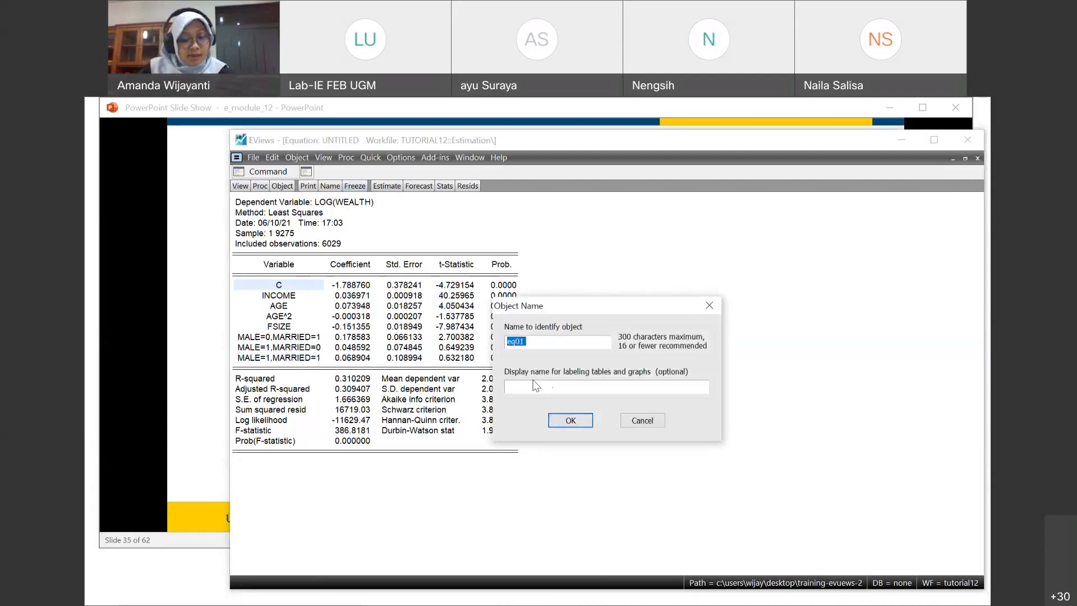
{"action": "key", "text": "End"}
{"action": "key", "text": "BackSpace"}
{"action": "type", "text": "5"}
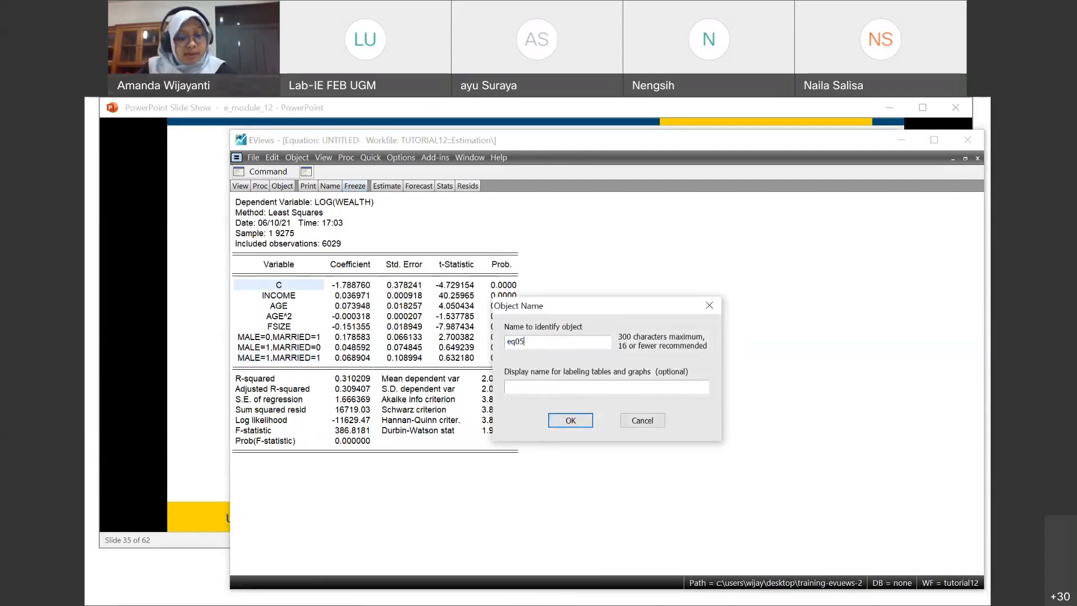
{"action": "type", "text": "_dummy"}
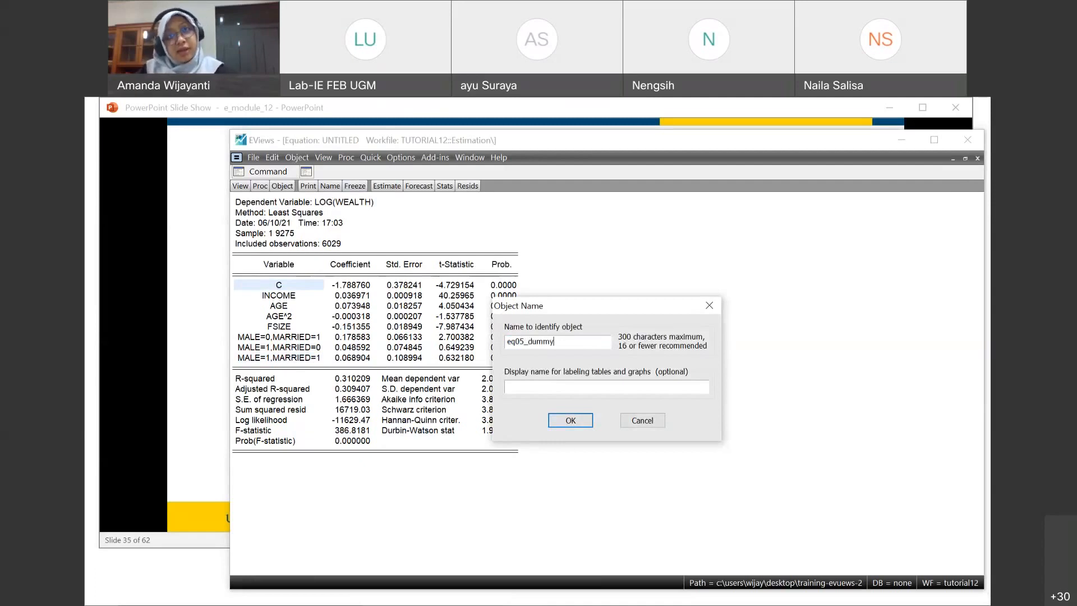
{"action": "key", "text": "Return"}
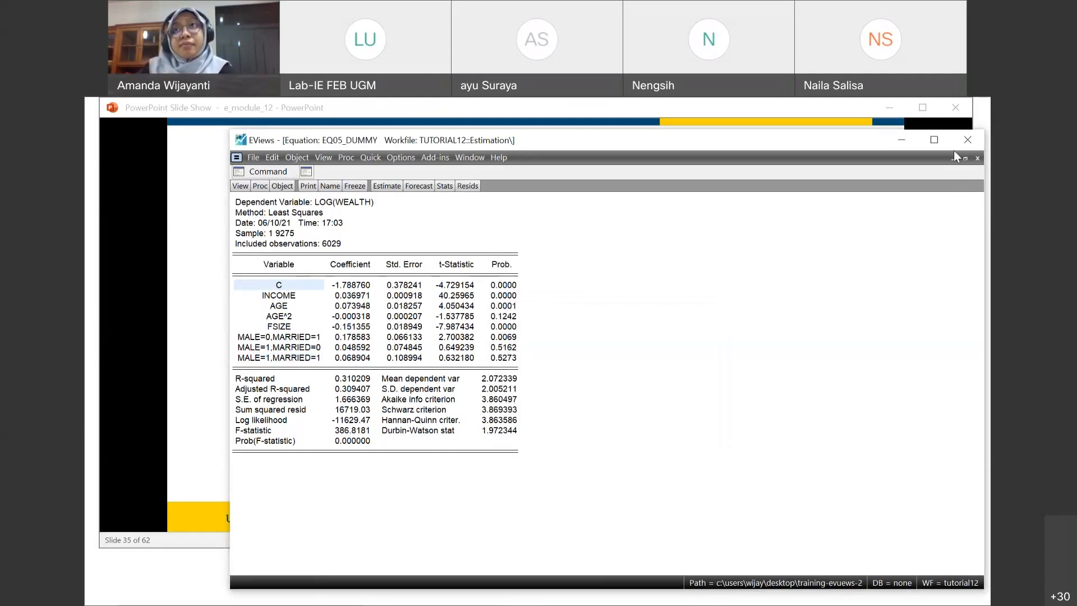
{"action": "left_click", "coordinate": [978, 158]}
Step: Switch to the PowerPoint slides and read on from the dummy-variable slides to the post-estimation View menu – Representations slide
{"action": "left_click", "coordinate": [185, 286]}
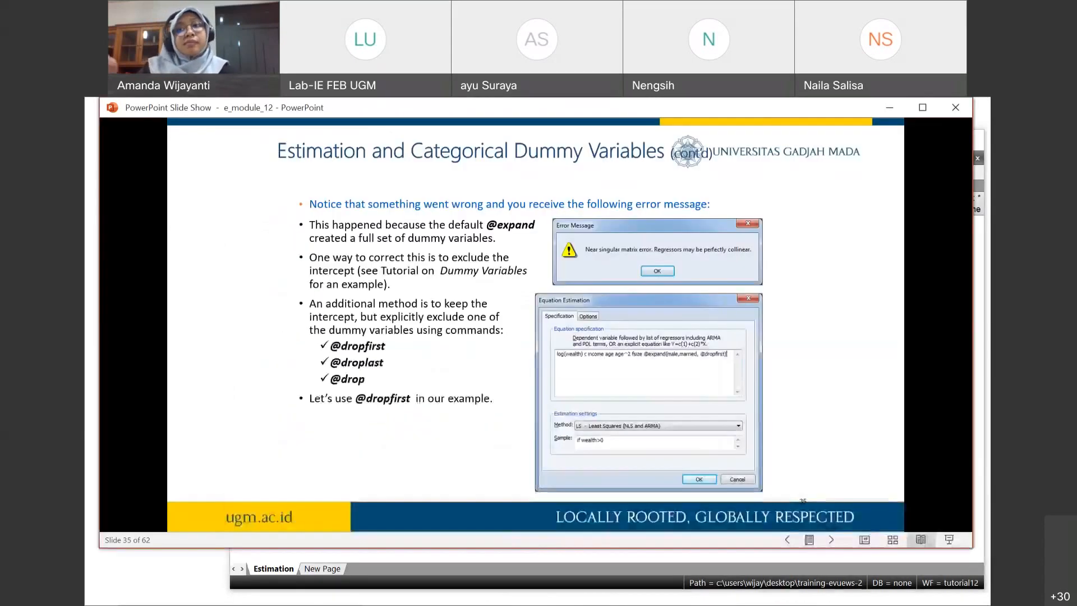
{"action": "key", "text": "Right"}
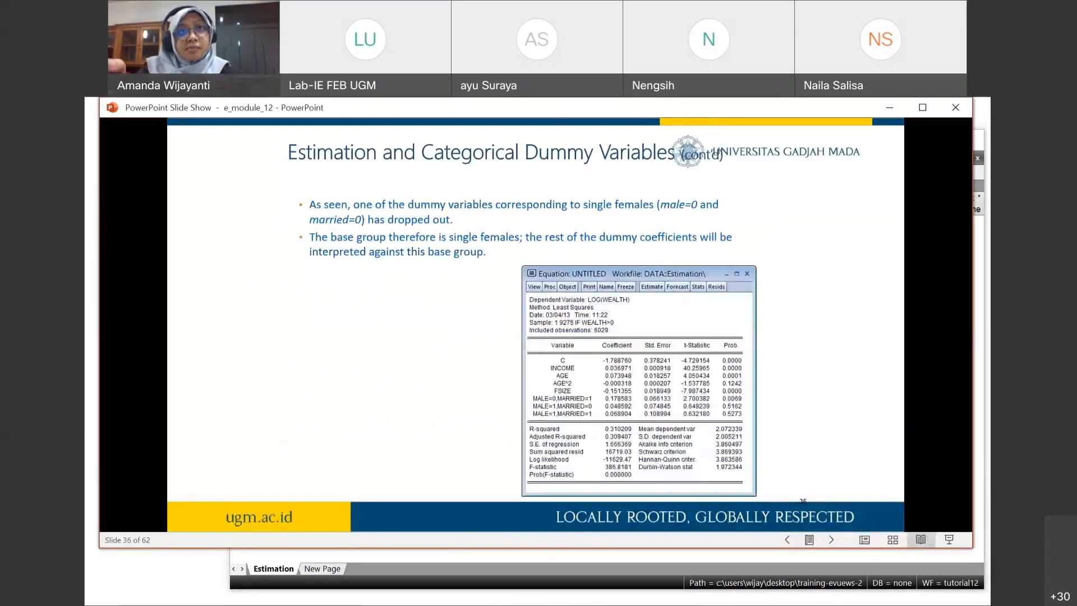
{"action": "key", "text": "Right"}
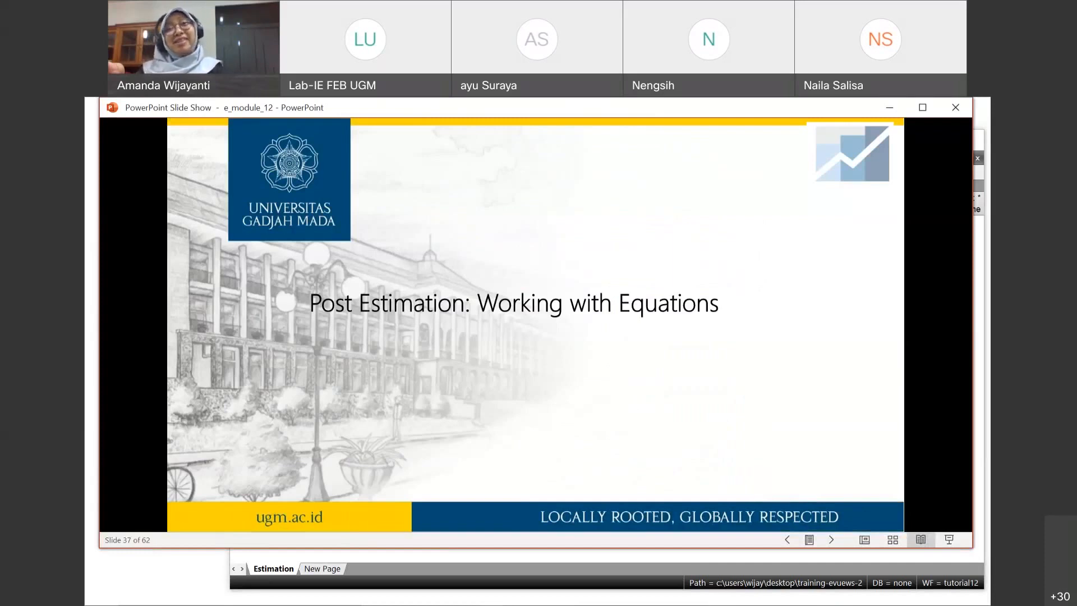
{"action": "key", "text": "Right"}
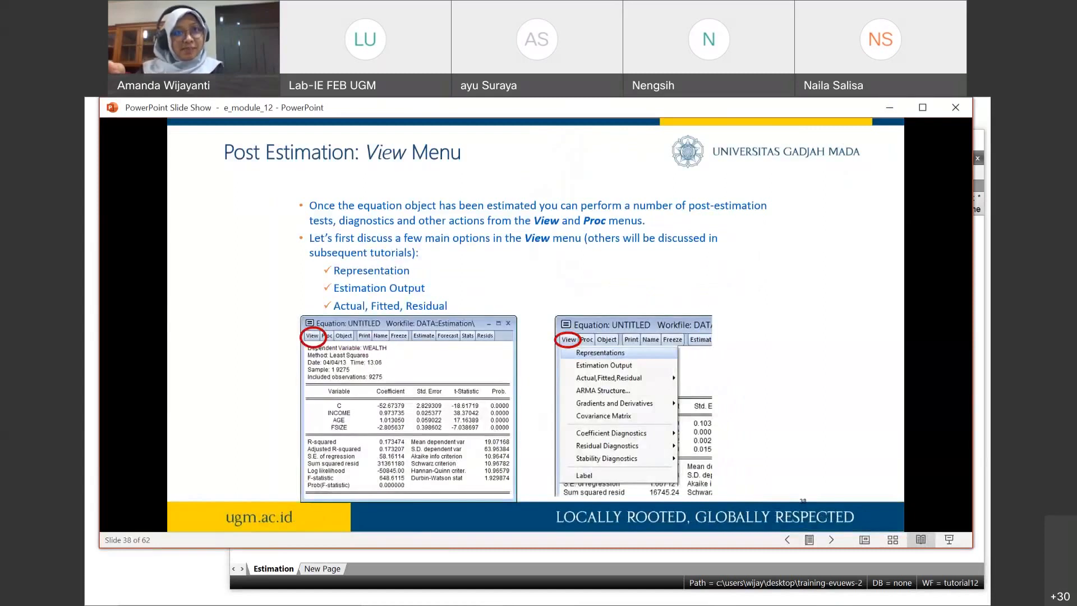
{"action": "key", "text": "Right"}
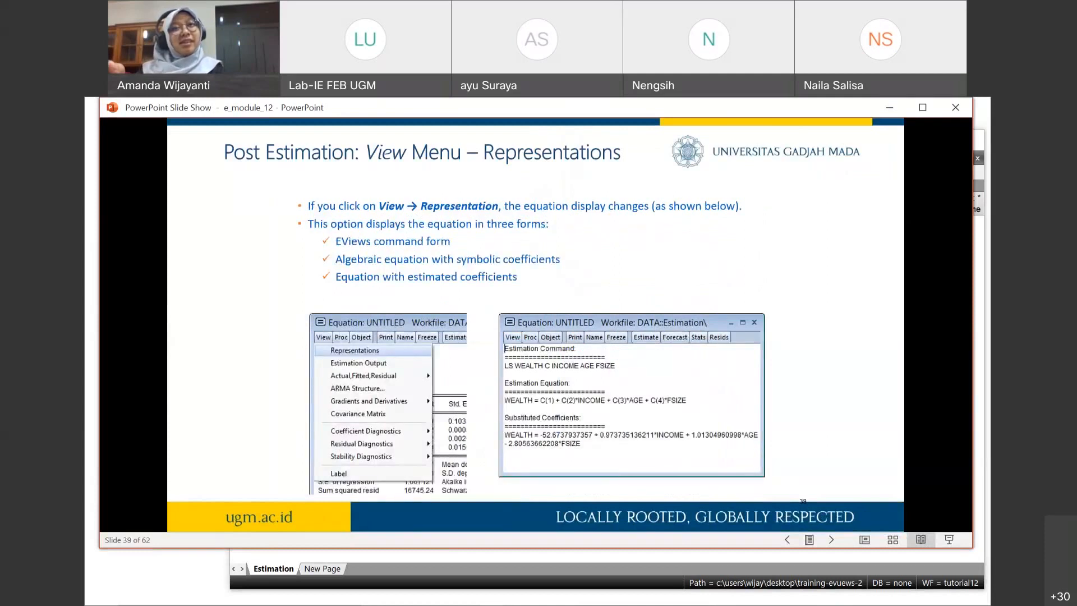
{"action": "key", "text": "Right"}
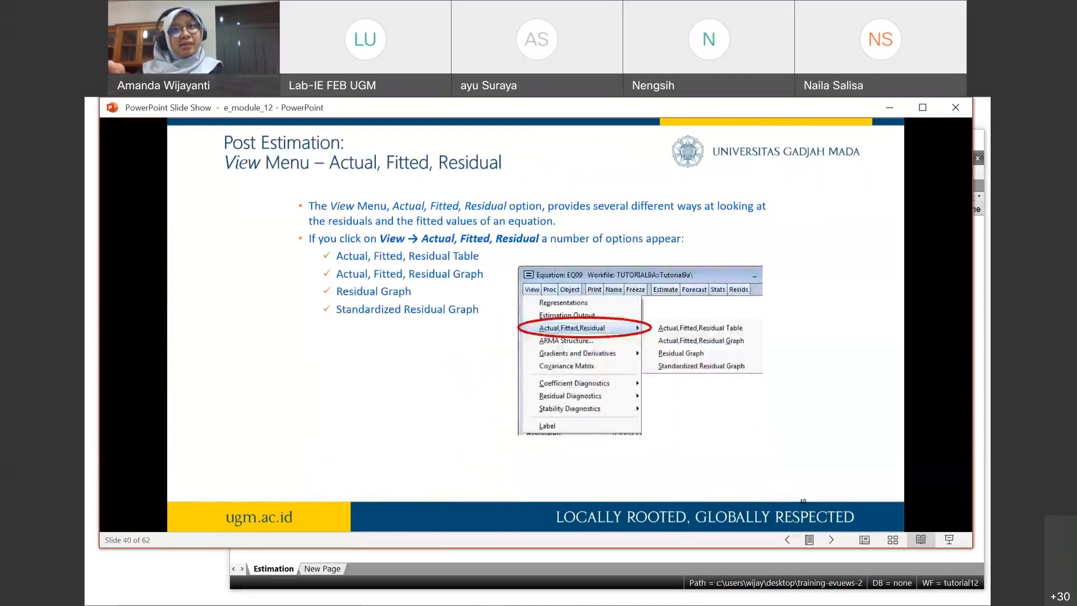
{"action": "key", "text": "Left"}
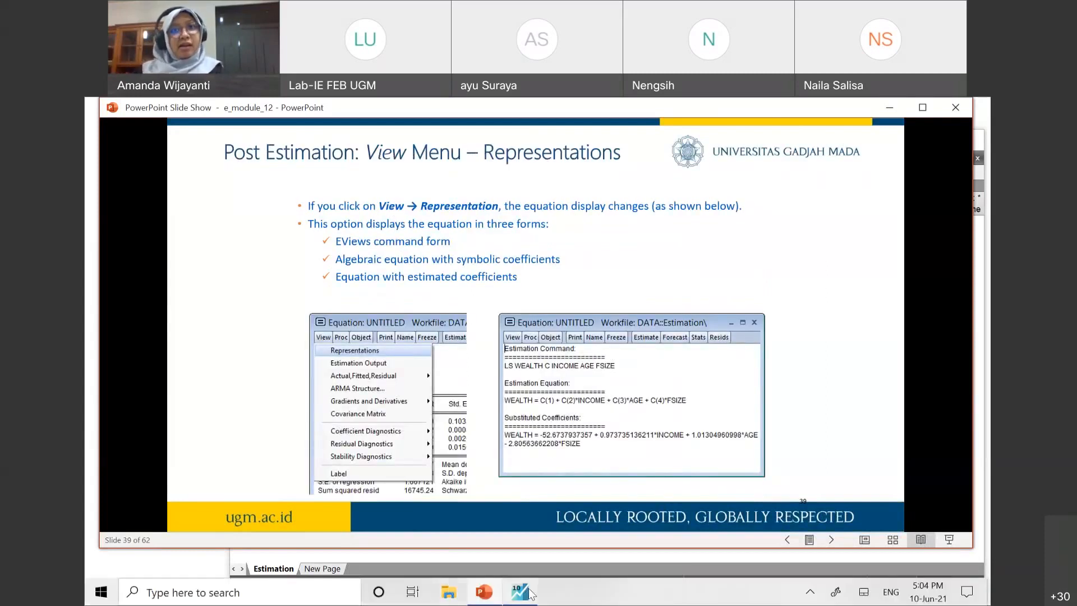
Step: Switch to EViews, open equation eq02, look over its regression output and display its Representations view
{"action": "left_click", "coordinate": [516, 592]}
{"action": "double_click", "coordinate": [254, 251]}
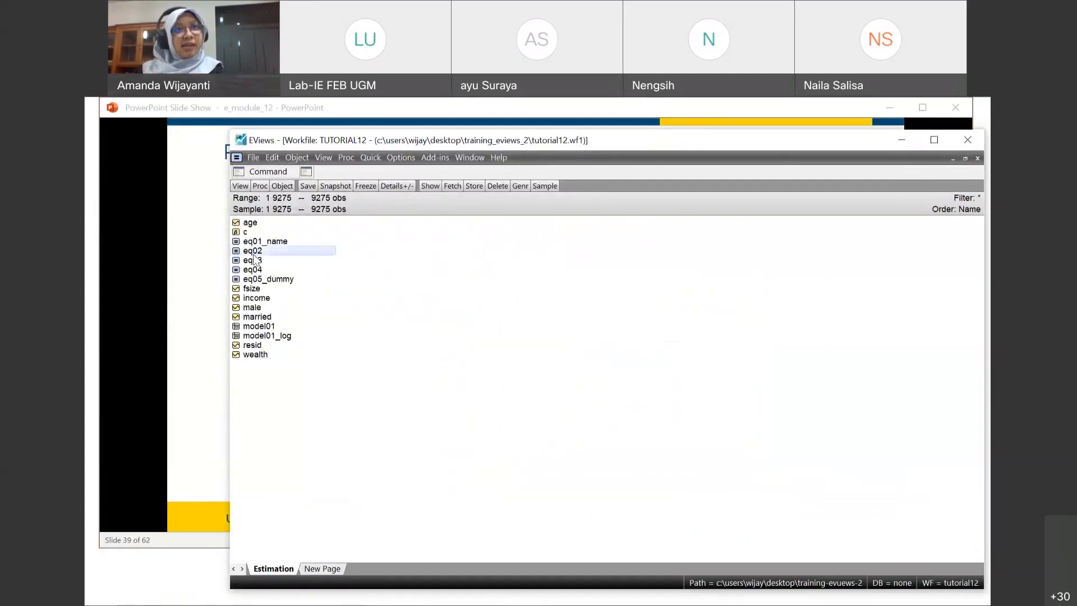
{"action": "left_click_drag", "start_coordinate": [235, 199], "coordinate": [479, 362]}
{"action": "left_click_drag", "start_coordinate": [507, 402], "coordinate": [511, 406]}
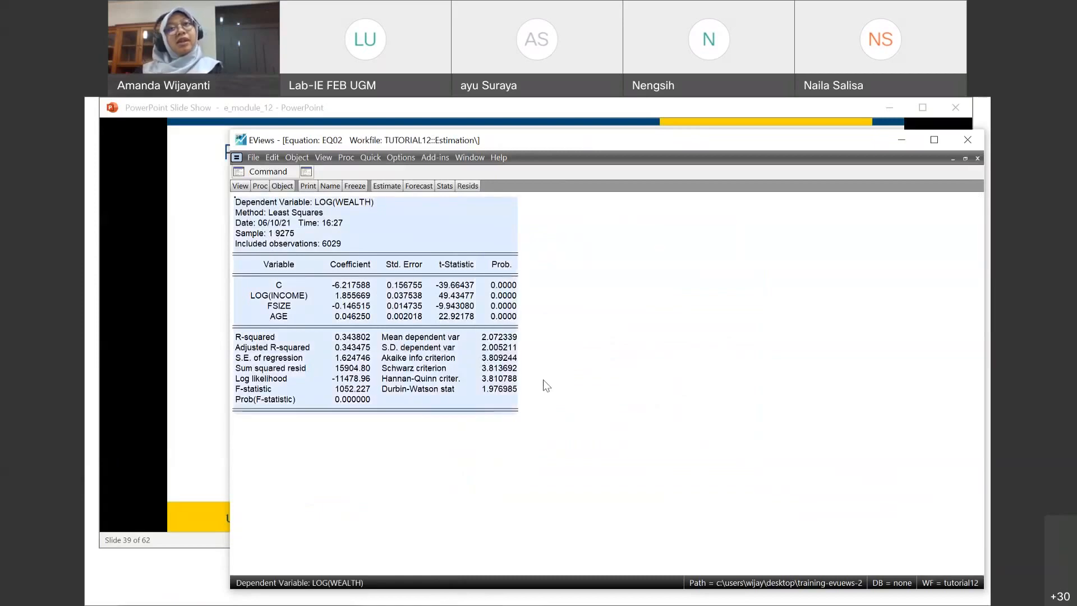
{"action": "left_click", "coordinate": [412, 316]}
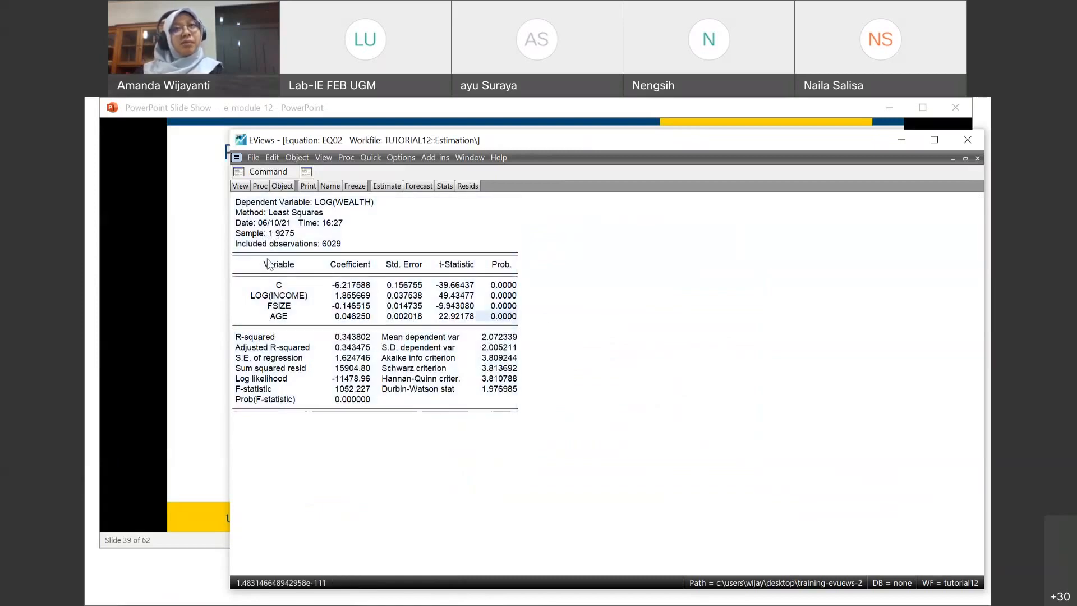
{"action": "left_click", "coordinate": [240, 186]}
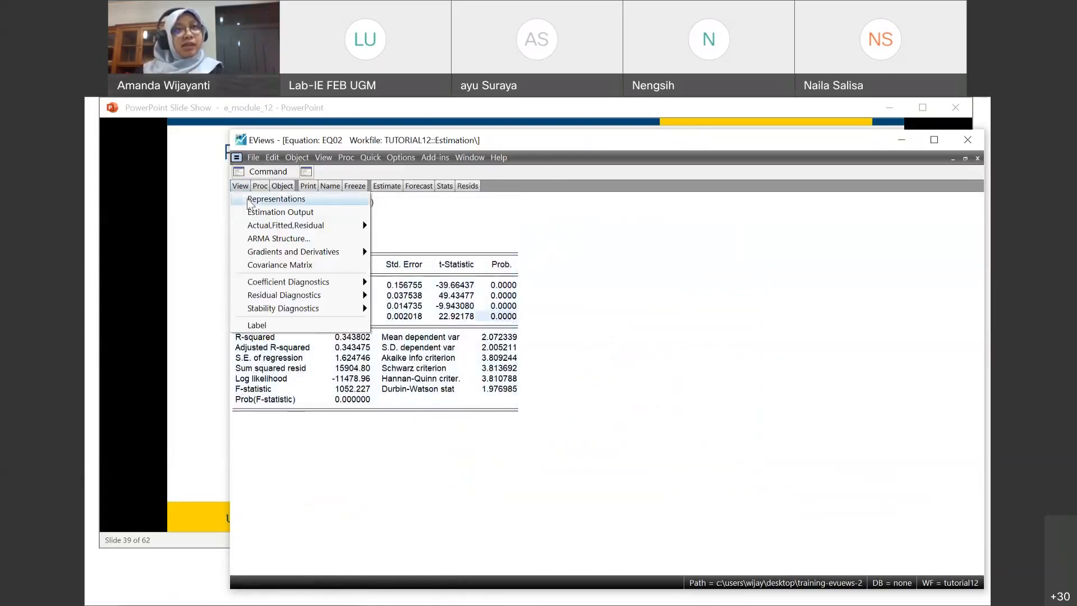
{"action": "left_click", "coordinate": [249, 200]}
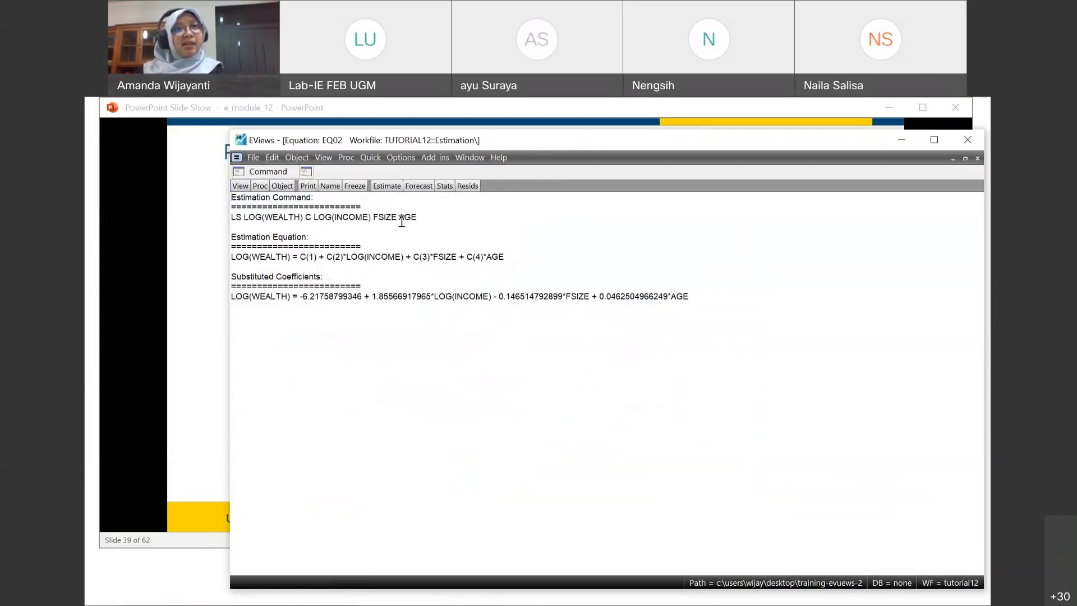
Step: Examine eq02's estimation command, the symbolic coefficients in its estimation equation and the substituted-coefficients form
{"action": "left_click_drag", "start_coordinate": [421, 218], "coordinate": [230, 219]}
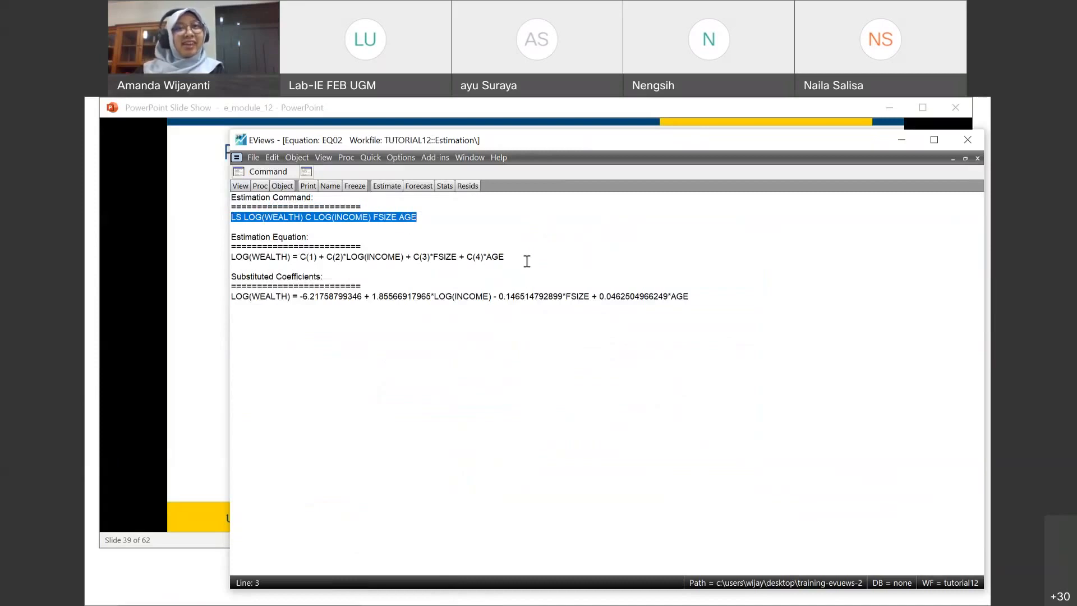
{"action": "triple_click", "coordinate": [370, 252]}
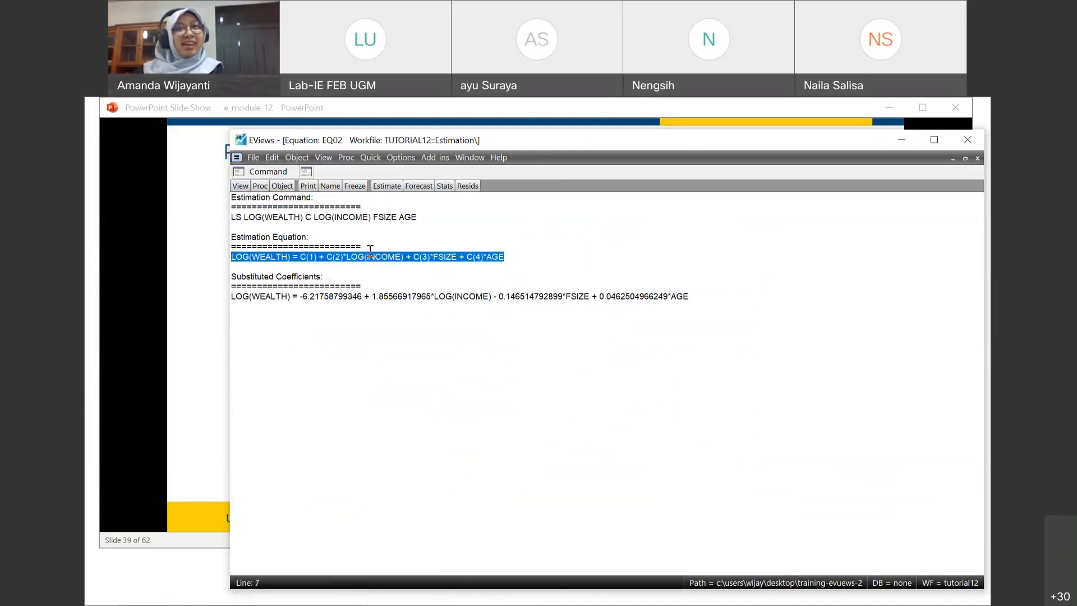
{"action": "left_click", "coordinate": [313, 257]}
{"action": "left_click", "coordinate": [361, 256]}
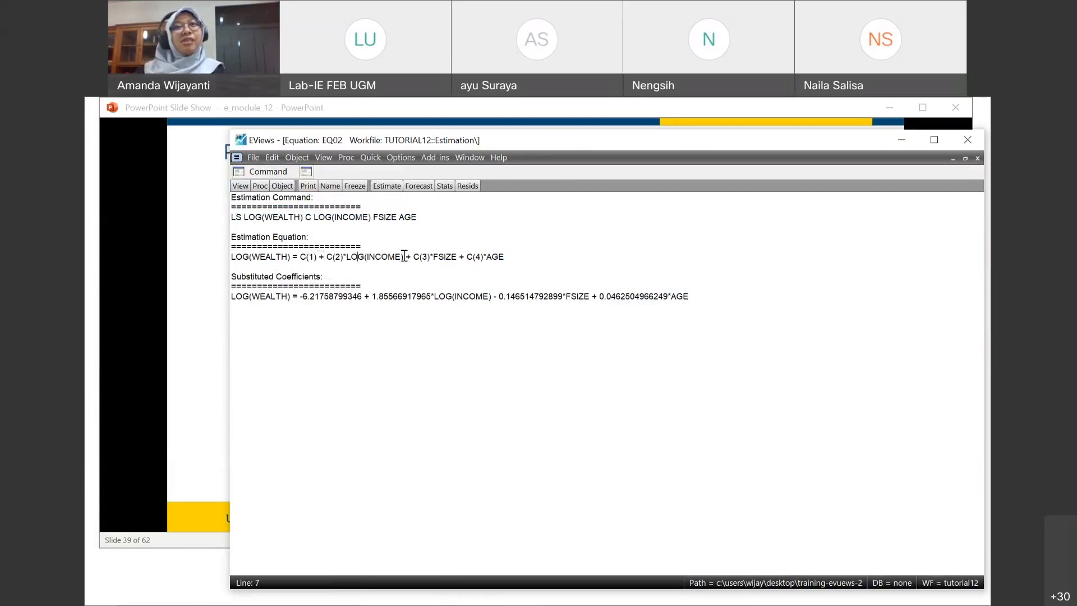
{"action": "left_click_drag", "start_coordinate": [320, 256], "coordinate": [446, 256]}
{"action": "left_click", "coordinate": [304, 253]}
{"action": "left_click", "coordinate": [328, 256]}
{"action": "left_click", "coordinate": [477, 257]}
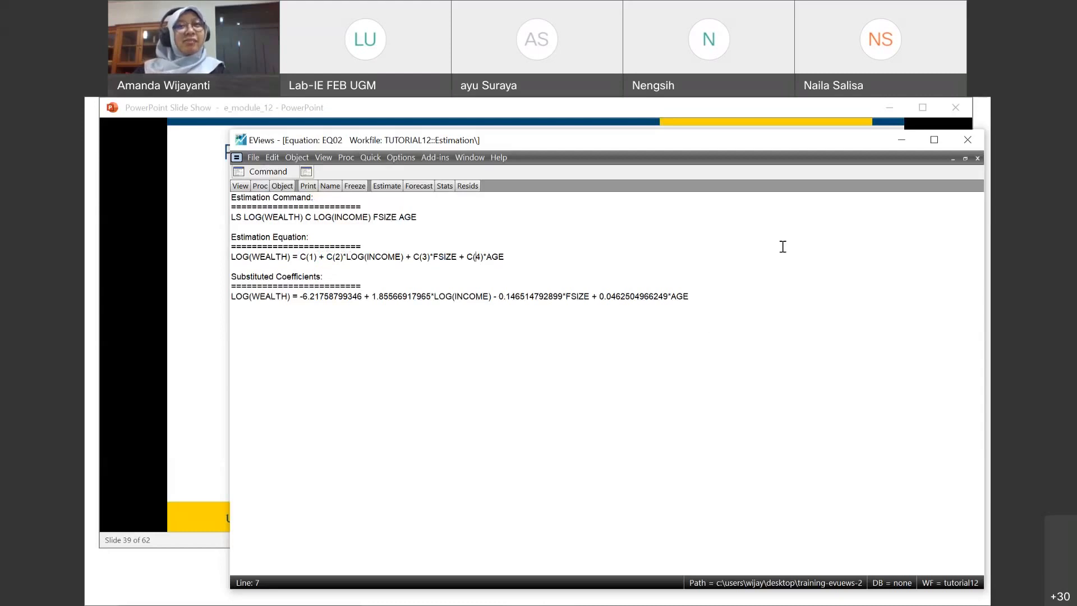
{"action": "left_click_drag", "start_coordinate": [710, 298], "coordinate": [226, 298]}
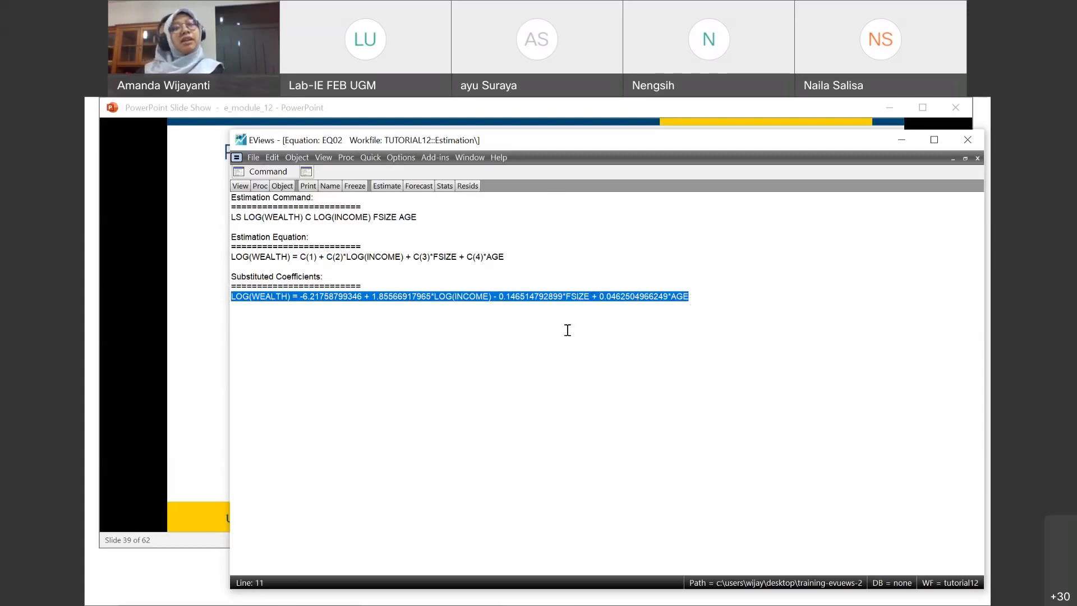
{"action": "left_click", "coordinate": [603, 375]}
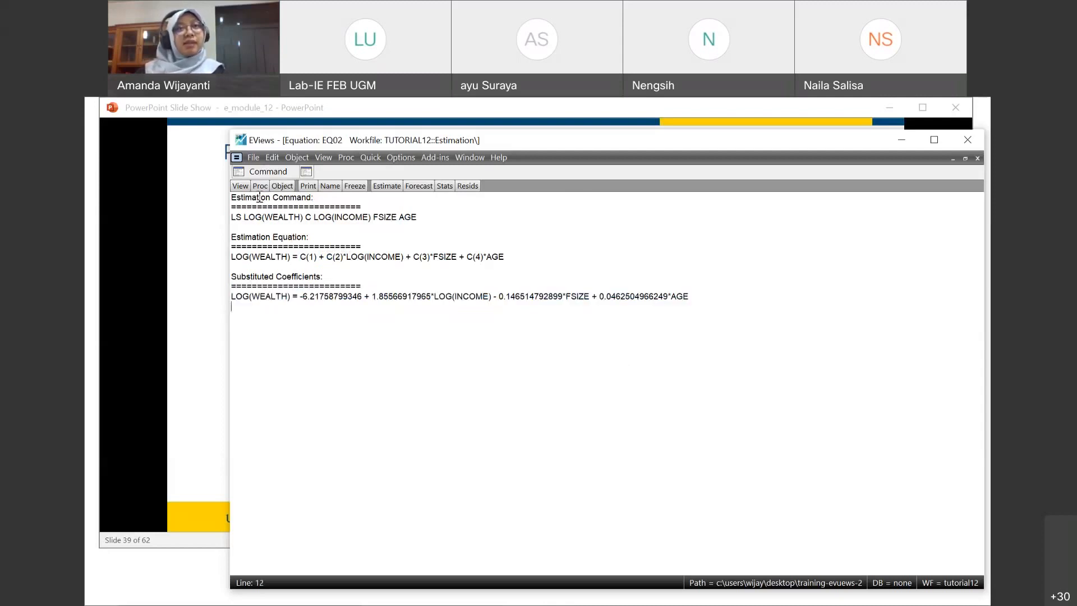
Step: Show eq02's estimation output again and return to its Representations view for comparison
{"action": "left_click", "coordinate": [240, 188]}
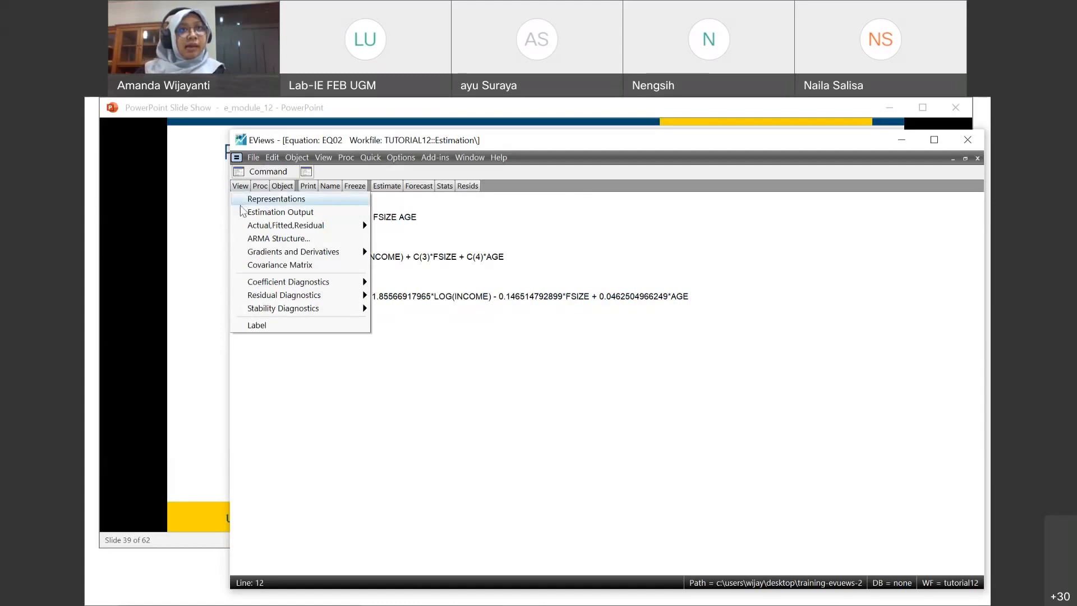
{"action": "left_click", "coordinate": [279, 213]}
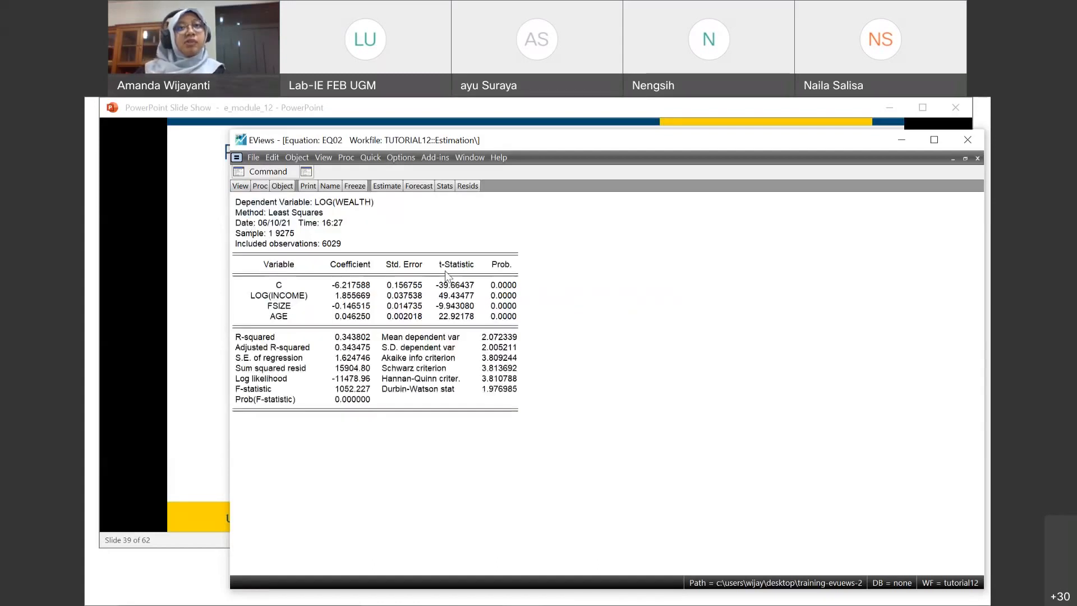
{"action": "left_click", "coordinate": [241, 187]}
{"action": "left_click", "coordinate": [250, 204]}
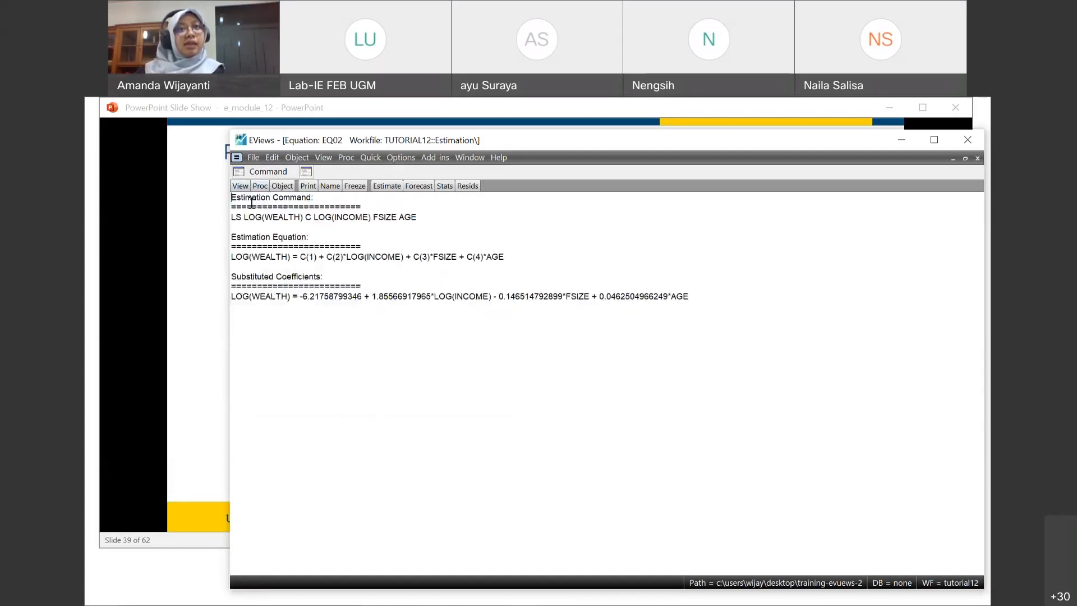
Step: Display eq02's Actual, Fitted, Residual Graph, inspect the plotted series and close the equation
{"action": "left_click", "coordinate": [240, 186]}
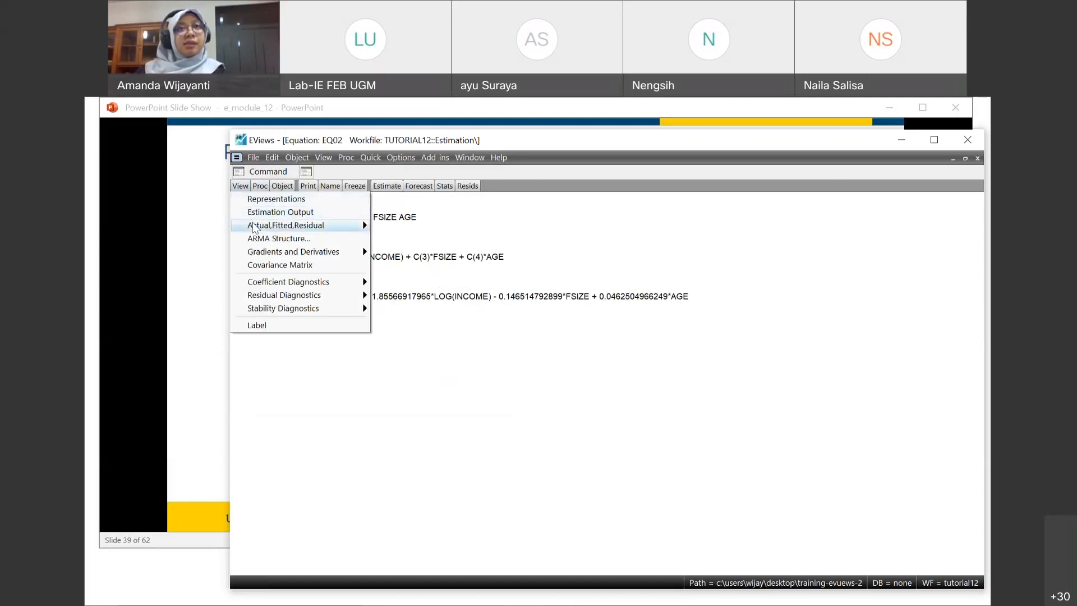
{"action": "mouse_move", "coordinate": [292, 225]}
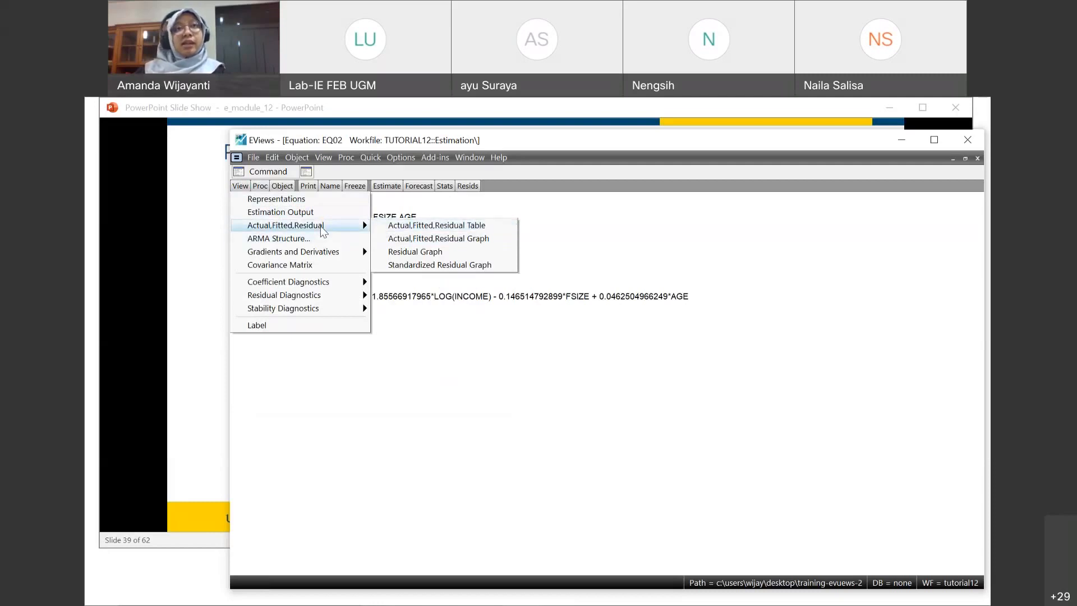
{"action": "left_click", "coordinate": [510, 239]}
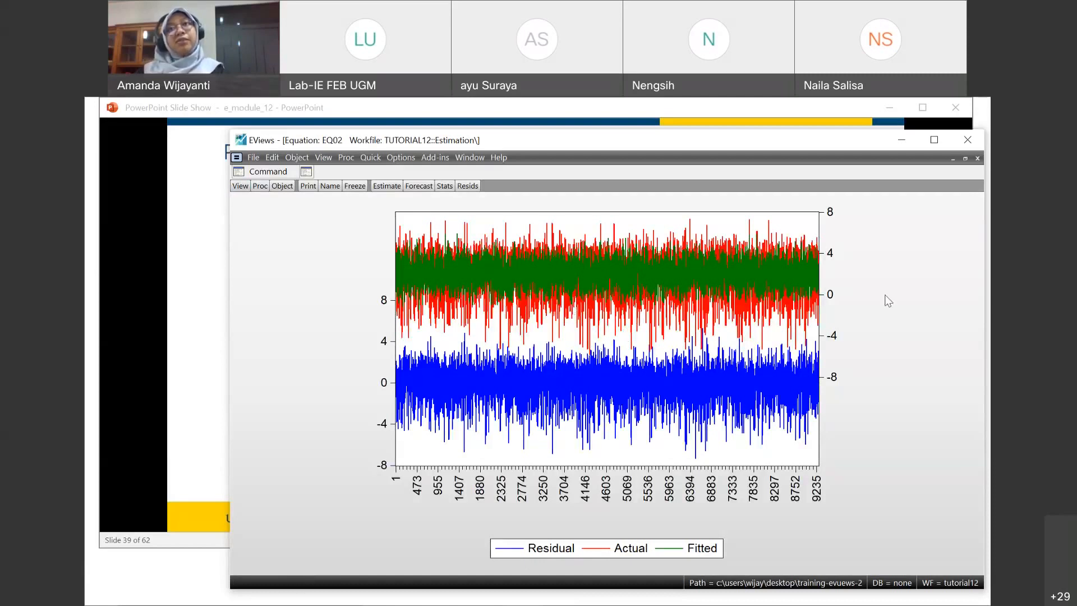
{"action": "mouse_move", "coordinate": [767, 285]}
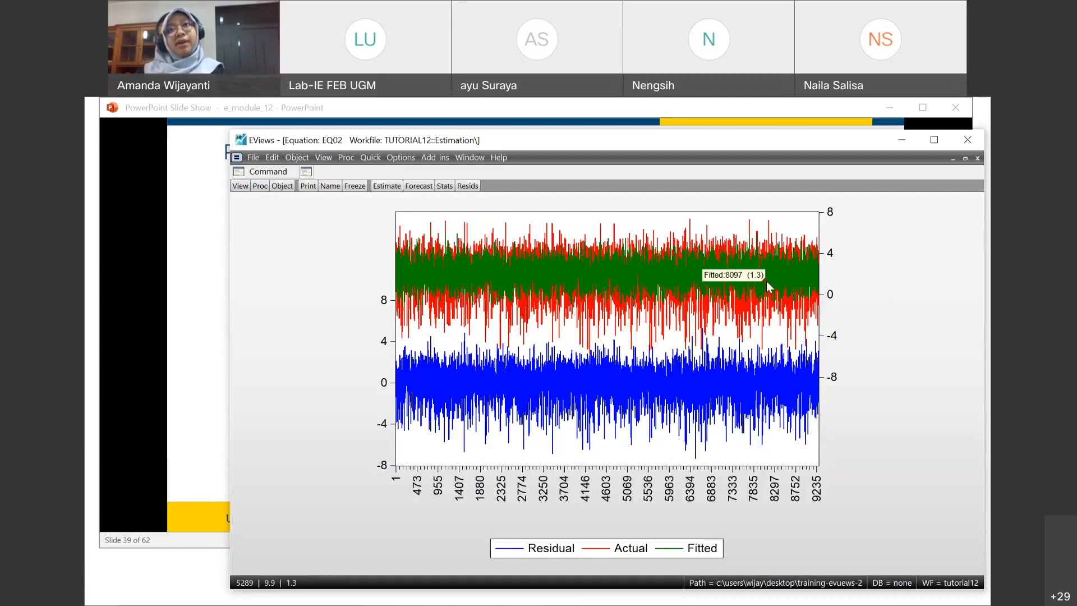
{"action": "left_click", "coordinate": [977, 158]}
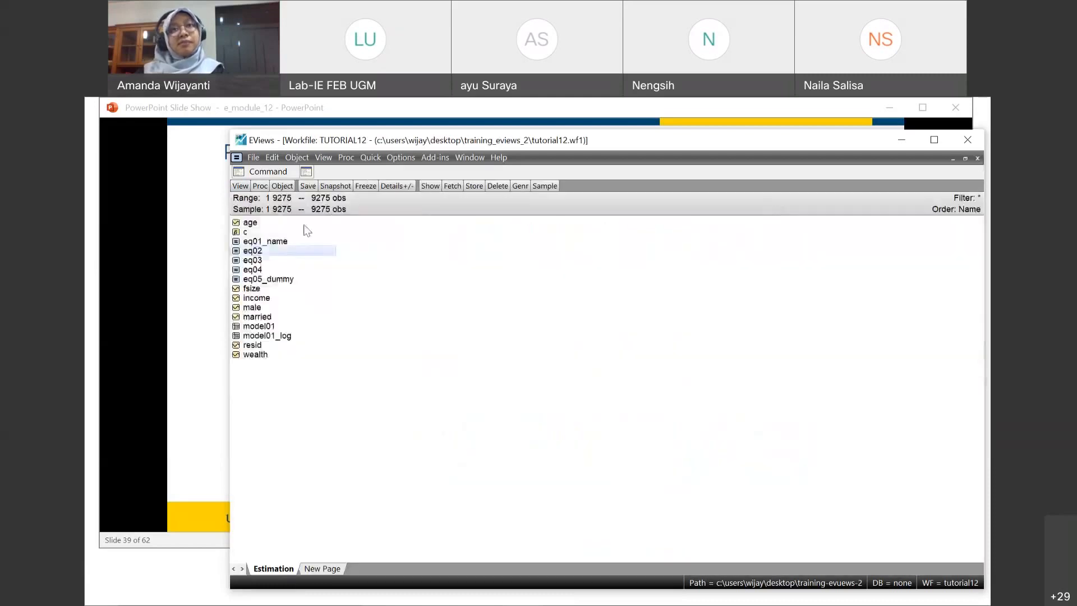
Step: Return to the PowerPoint slides and review the explanation of the Actual, Fitted, Residual views
{"action": "left_click", "coordinate": [198, 266]}
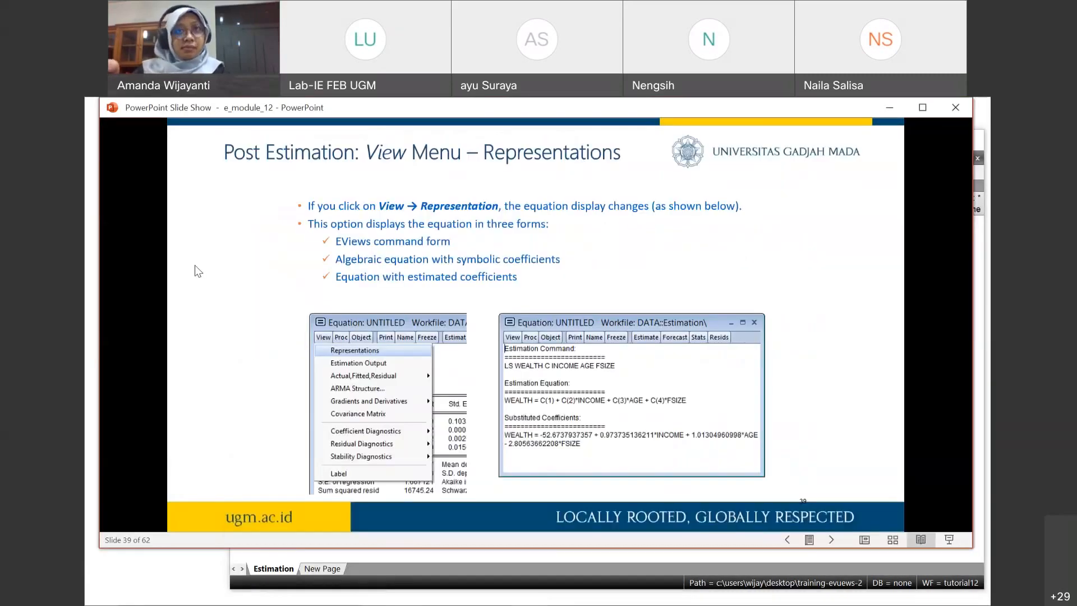
{"action": "left_click", "coordinate": [196, 267]}
{"action": "left_click", "coordinate": [195, 266]}
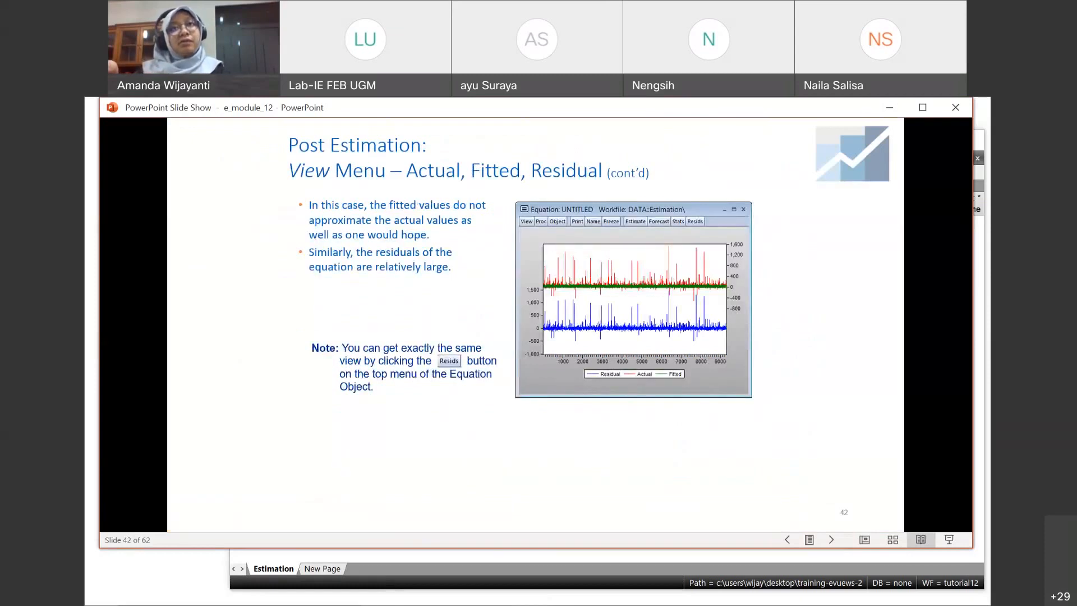
{"action": "key", "text": "Left"}
{"action": "key", "text": "Left"}
{"action": "key", "text": "Left"}
{"action": "key", "text": "Left"}
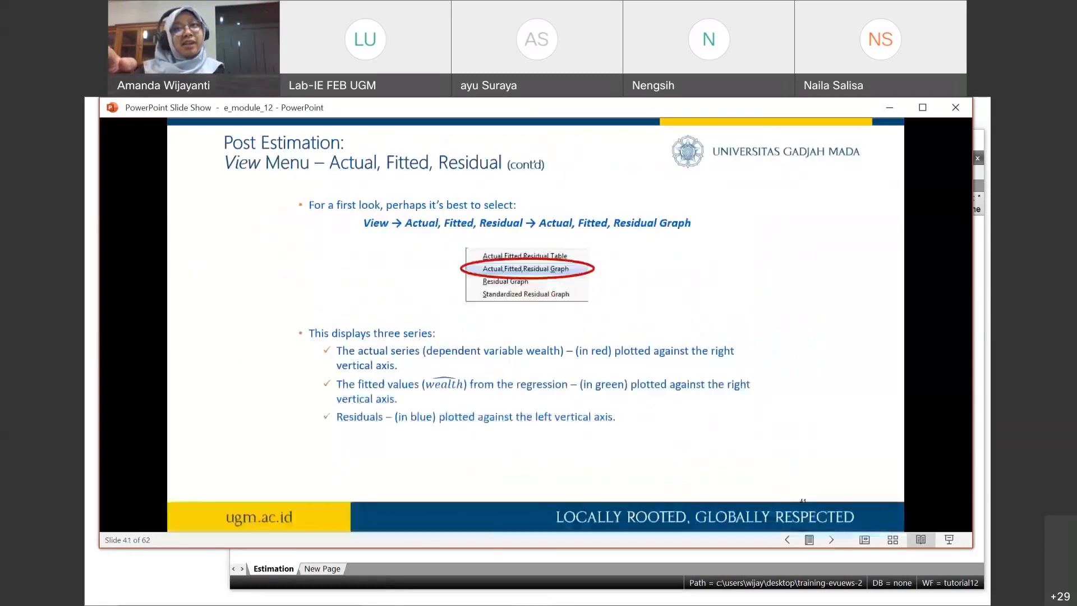
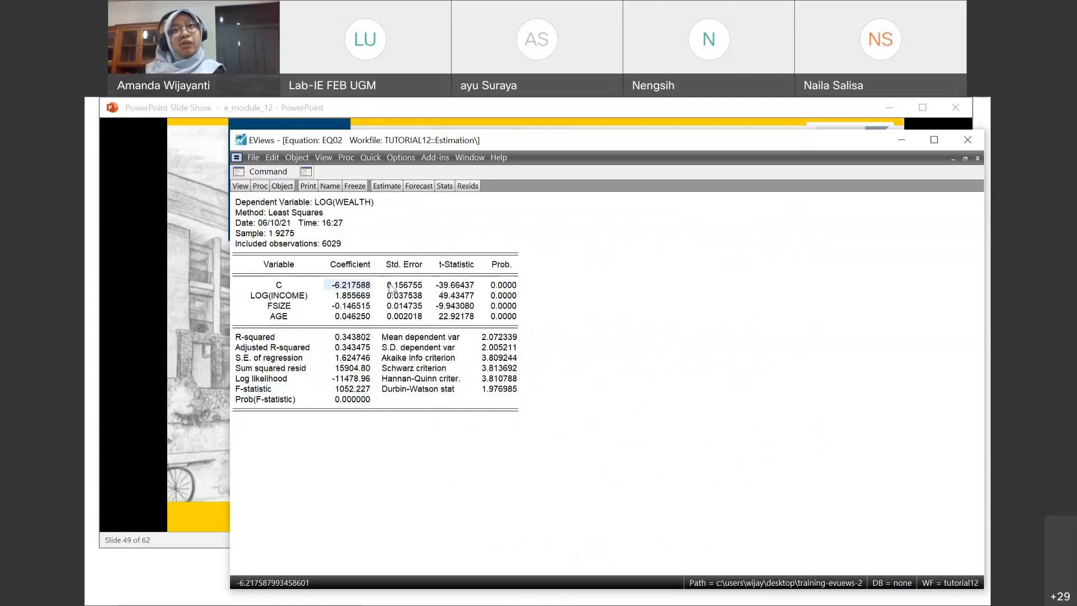
Step: Examine the constant's coefficient, t-statistic and probability in eq02's estimation output
{"action": "left_click", "coordinate": [449, 286]}
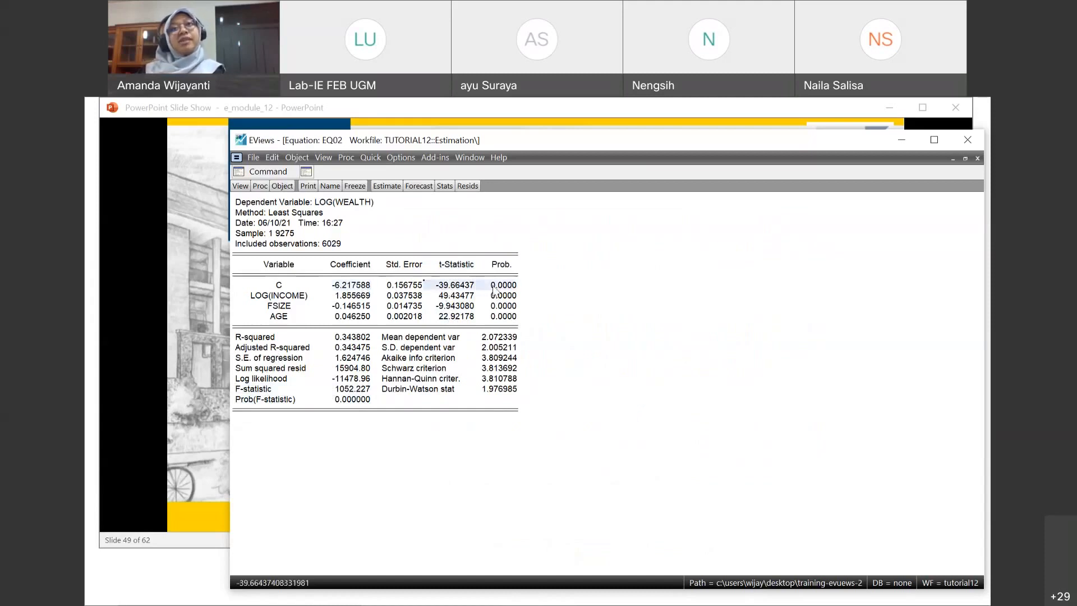
{"action": "left_click", "coordinate": [500, 287]}
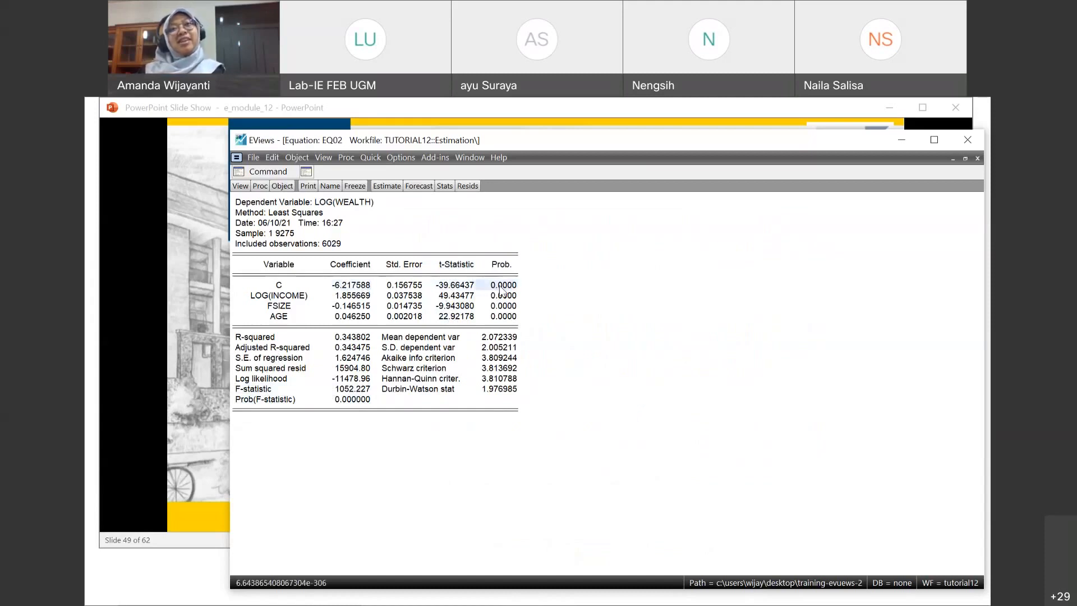
{"action": "left_click", "coordinate": [354, 288]}
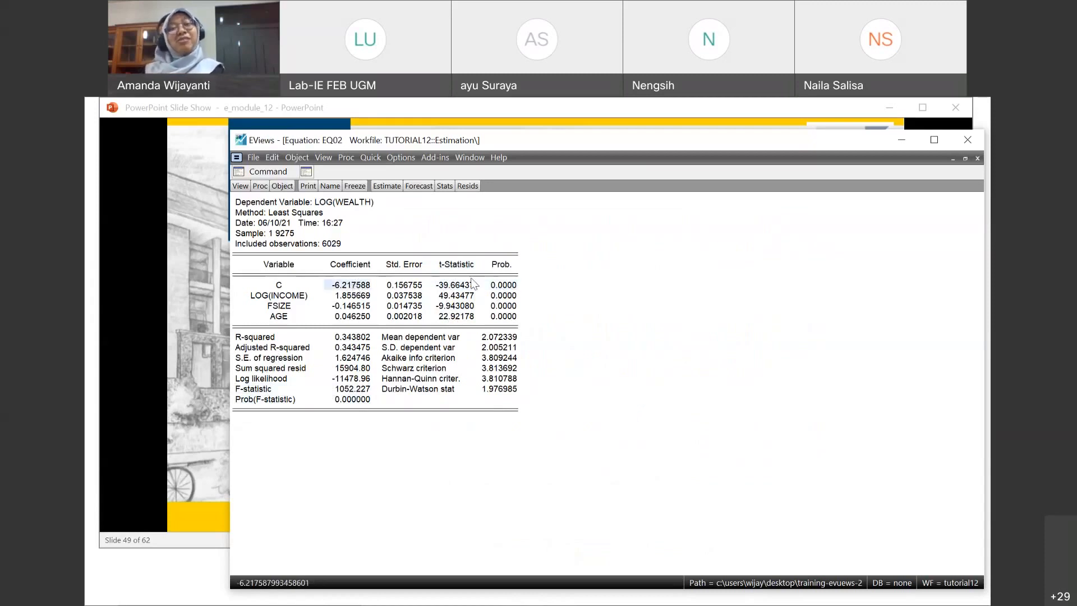
{"action": "left_click", "coordinate": [505, 285]}
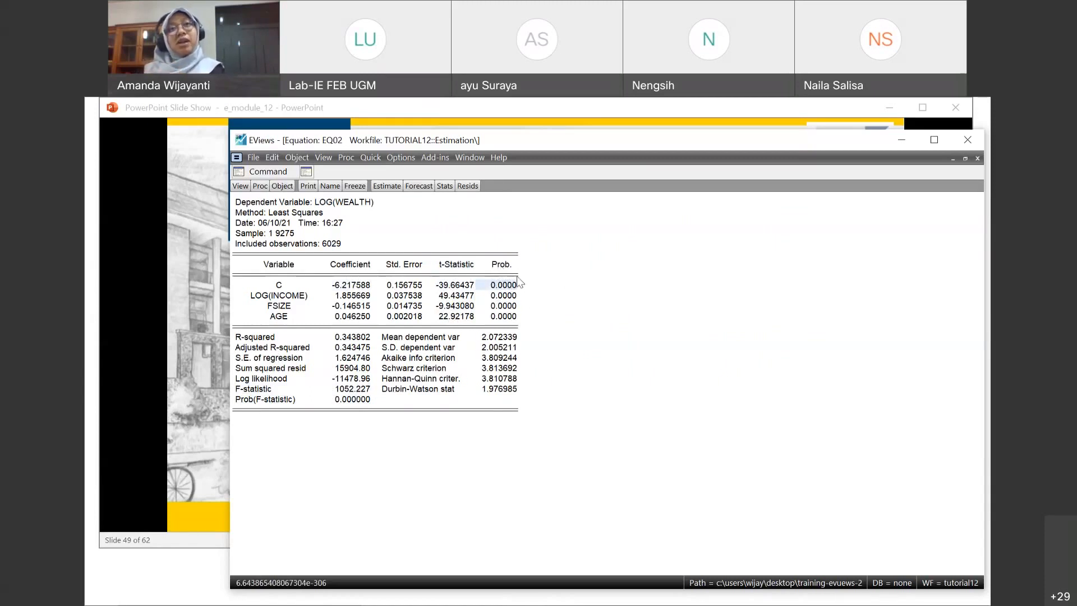
{"action": "left_click", "coordinate": [345, 286]}
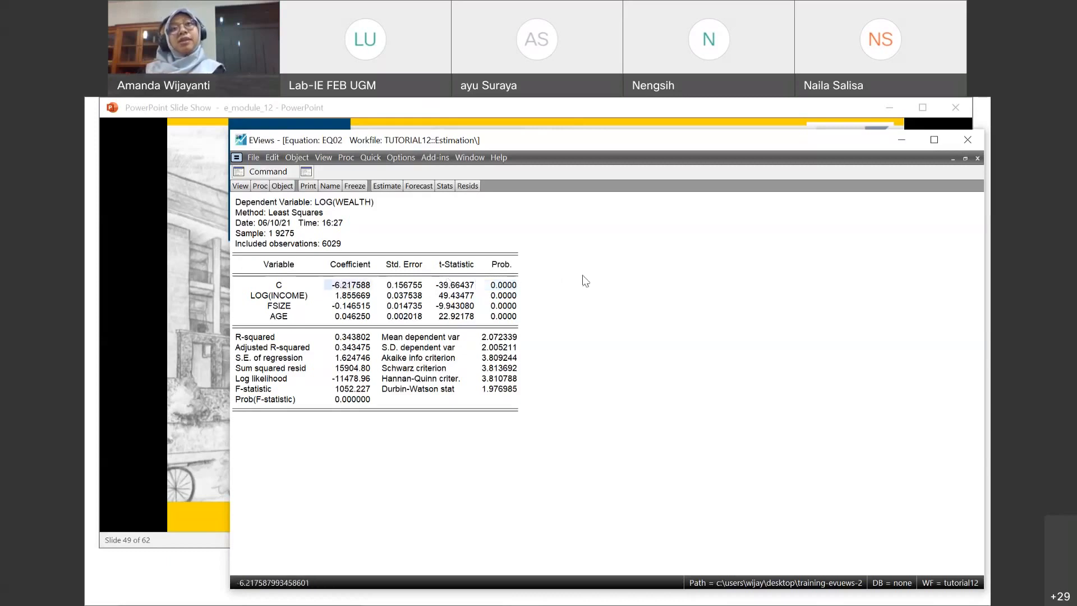
{"action": "left_click", "coordinate": [502, 295]}
{"action": "left_click", "coordinate": [502, 288]}
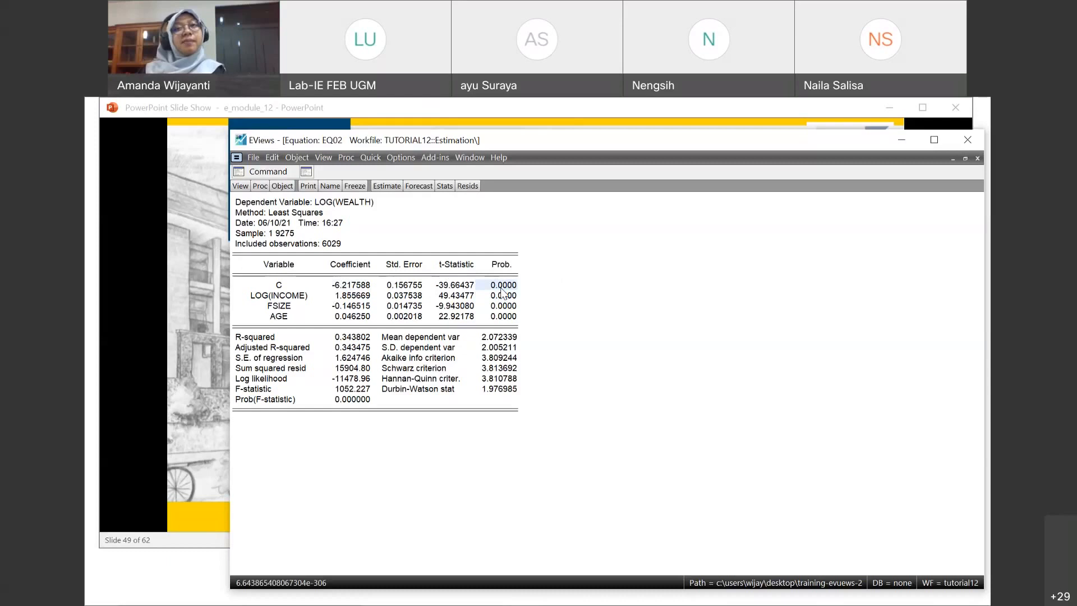
{"action": "left_click", "coordinate": [353, 287]}
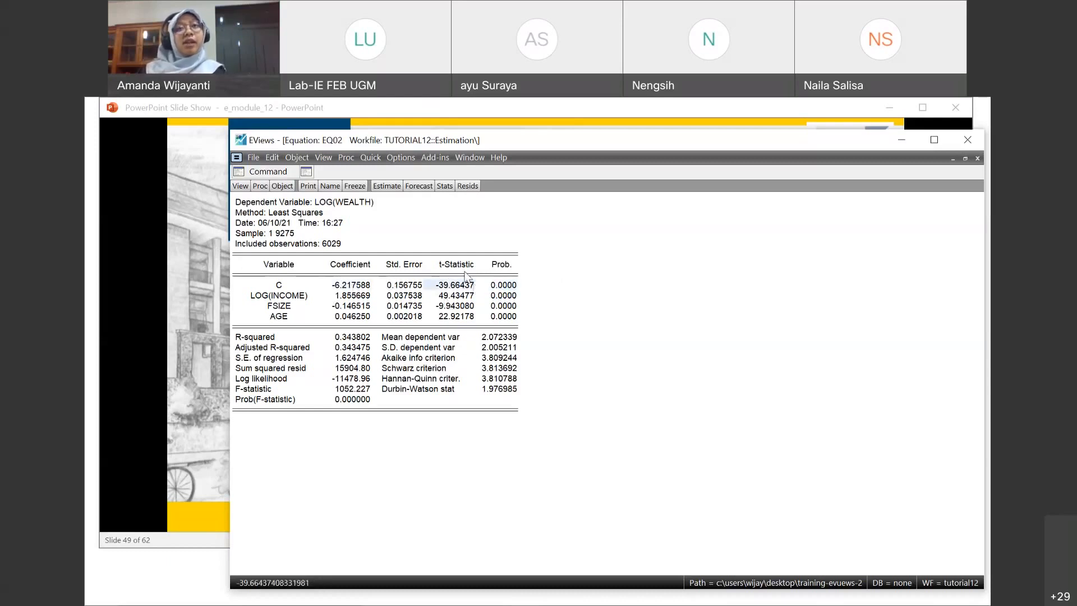
Step: Compare the t-statistic and probability columns with the F-statistic and its probability in eq02's output
{"action": "left_click_drag", "start_coordinate": [462, 268], "coordinate": [496, 308]}
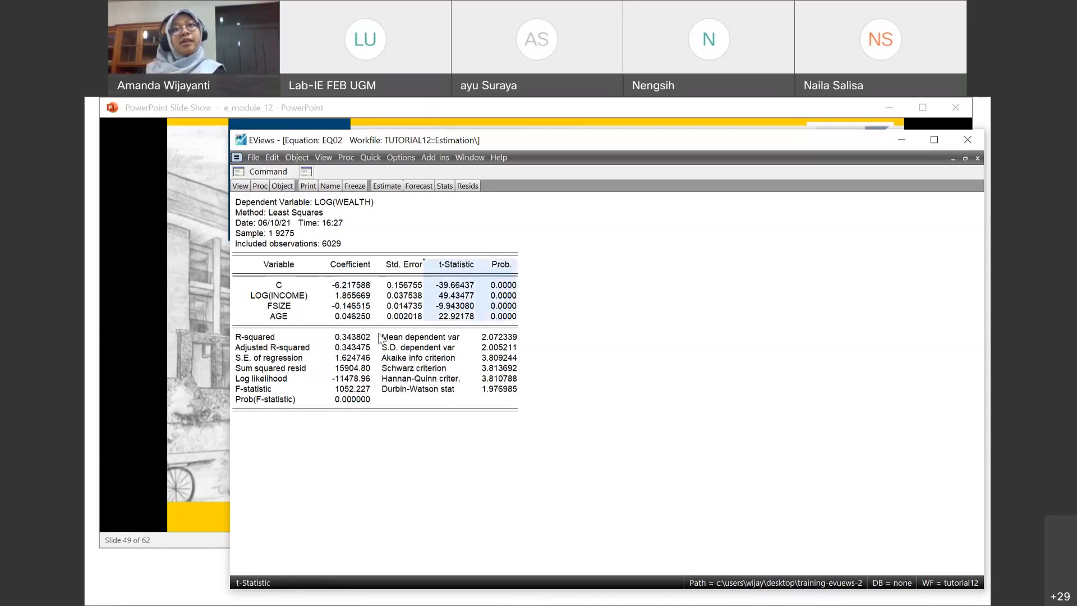
{"action": "left_click", "coordinate": [269, 392]}
{"action": "left_click_drag", "start_coordinate": [329, 391], "coordinate": [375, 400]}
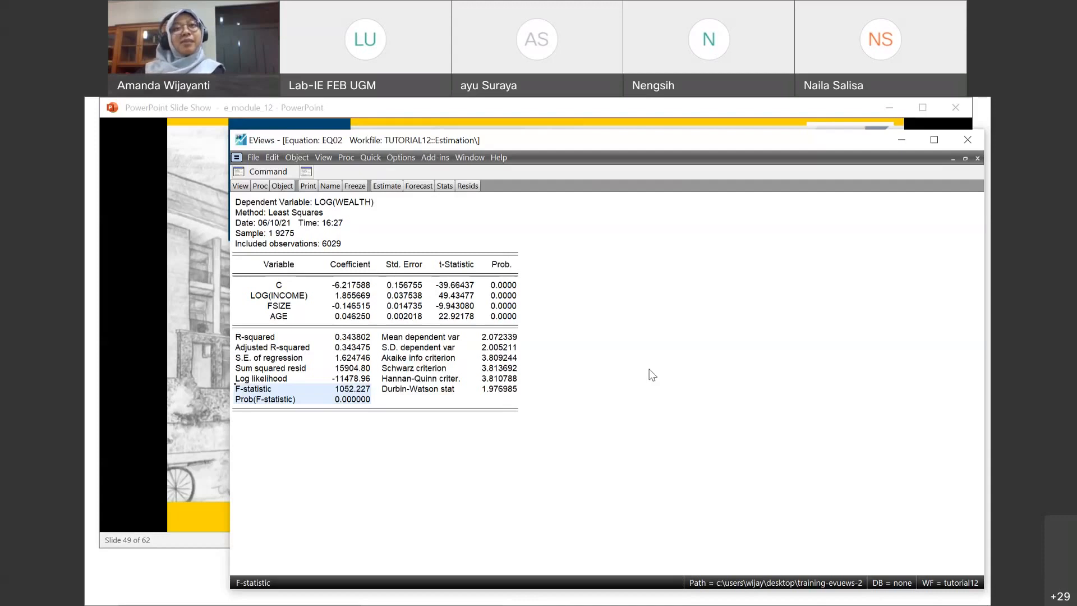
{"action": "left_click", "coordinate": [445, 267]}
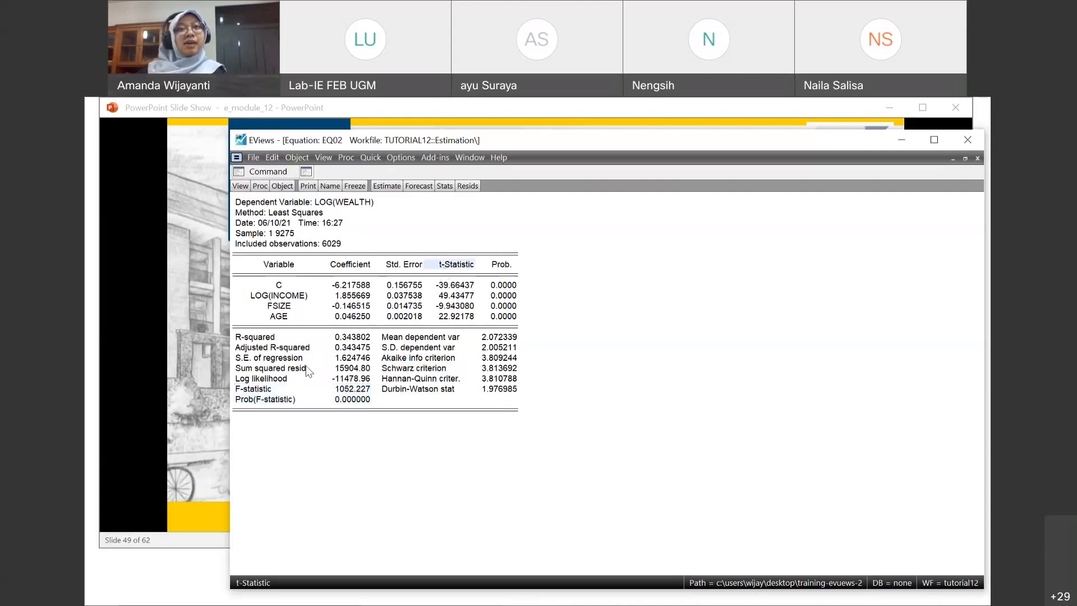
{"action": "left_click", "coordinate": [291, 387]}
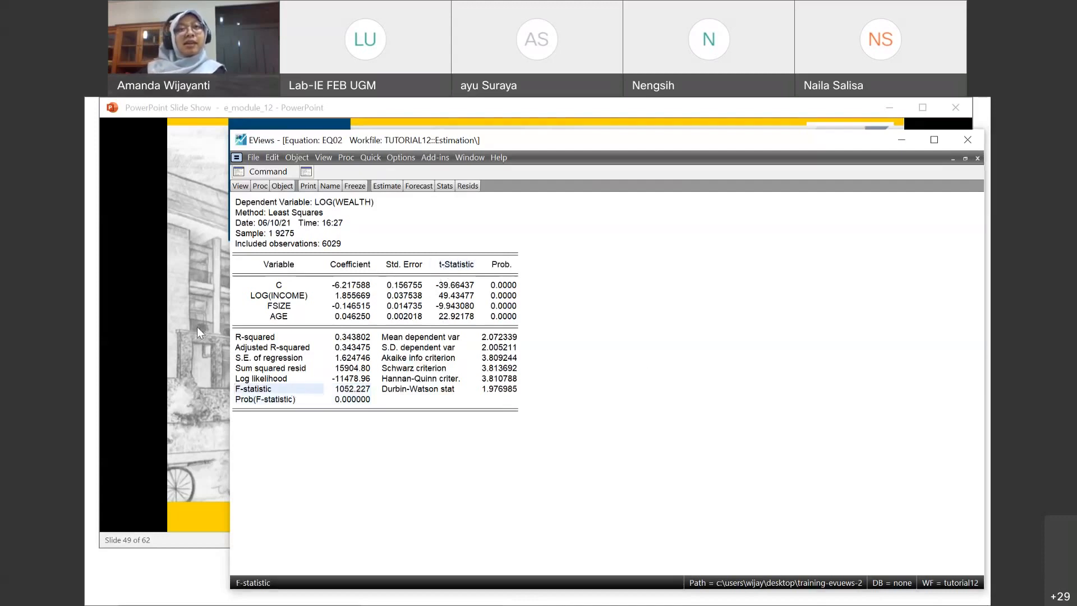
Step: Switch to the PowerPoint slides and review the Hypothesis Testing instructions for the Wald test of coefficient restrictions
{"action": "left_click", "coordinate": [196, 326]}
{"action": "key", "text": "Right"}
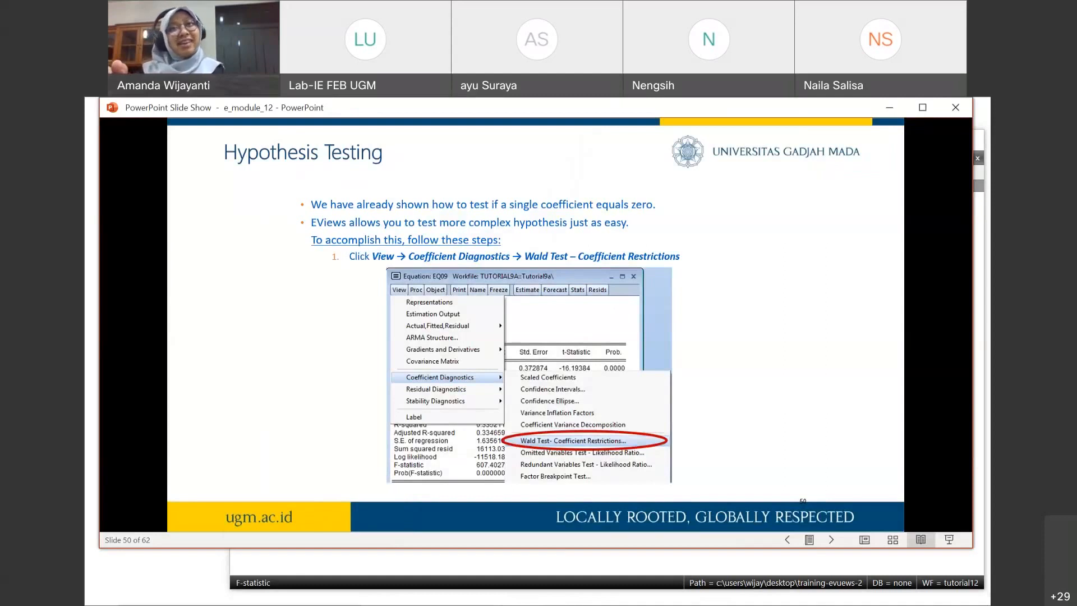
{"action": "key", "text": "Right"}
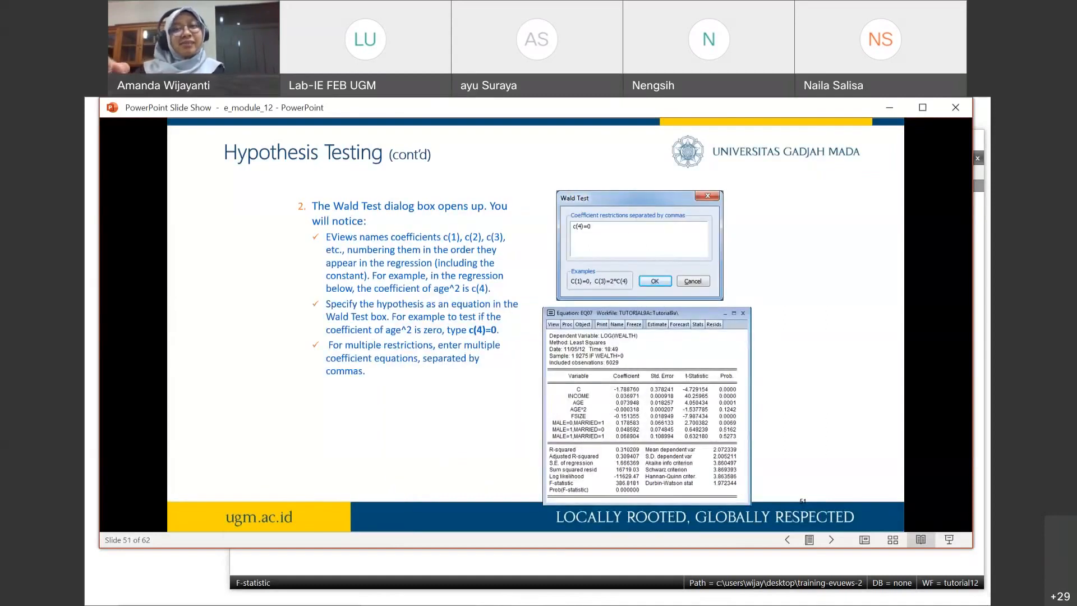
{"action": "key", "text": "Left"}
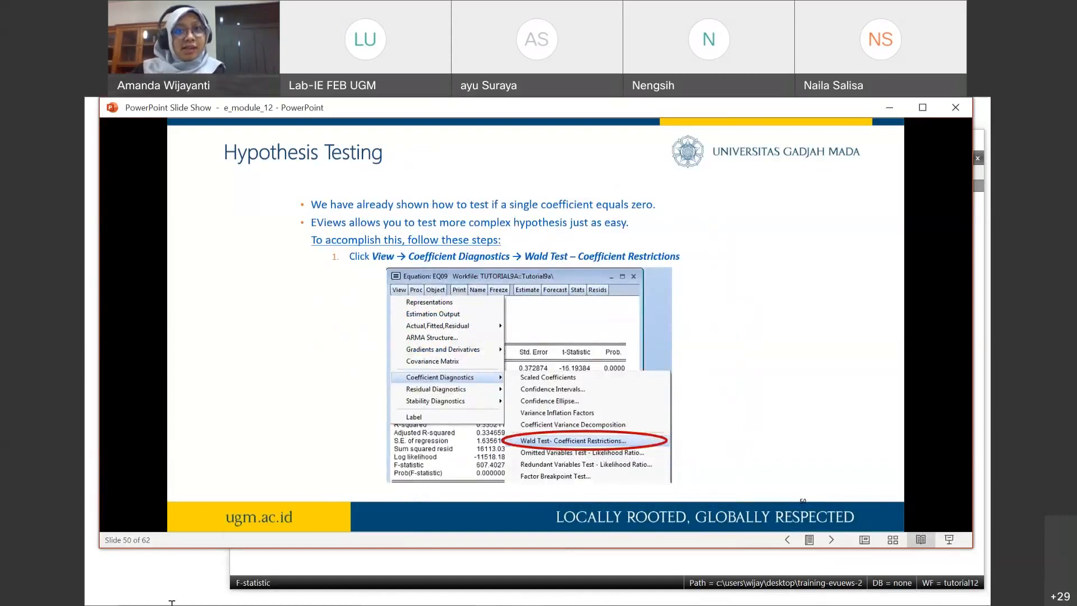
Step: Switch back to EViews and run a Wald coefficient restrictions test on eq02 with the restriction c(2) = 0
{"action": "left_click", "coordinate": [519, 592]}
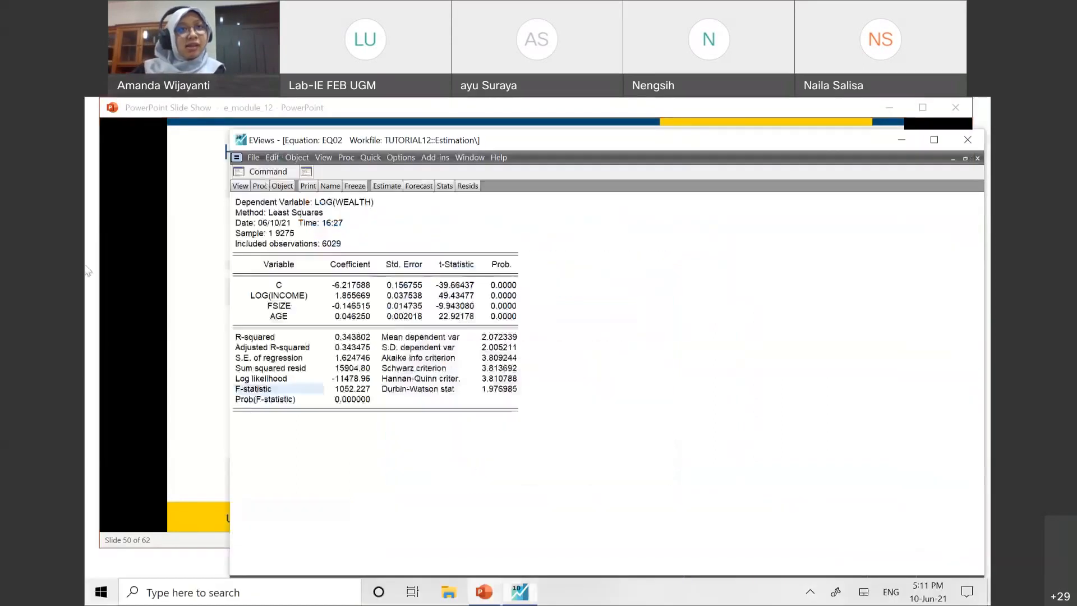
{"action": "left_click", "coordinate": [240, 186]}
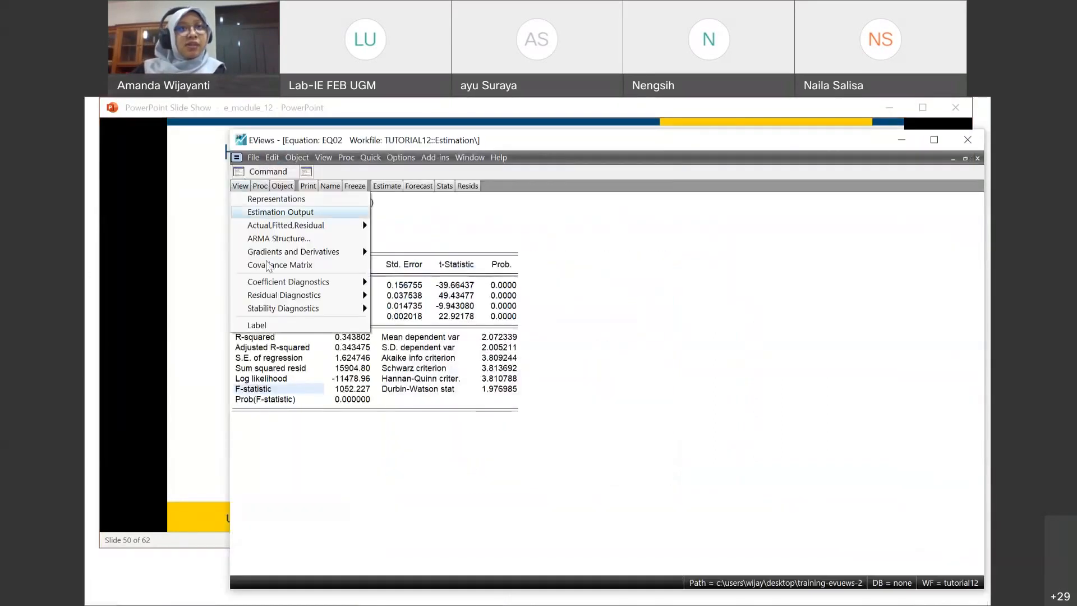
{"action": "mouse_move", "coordinate": [271, 285]}
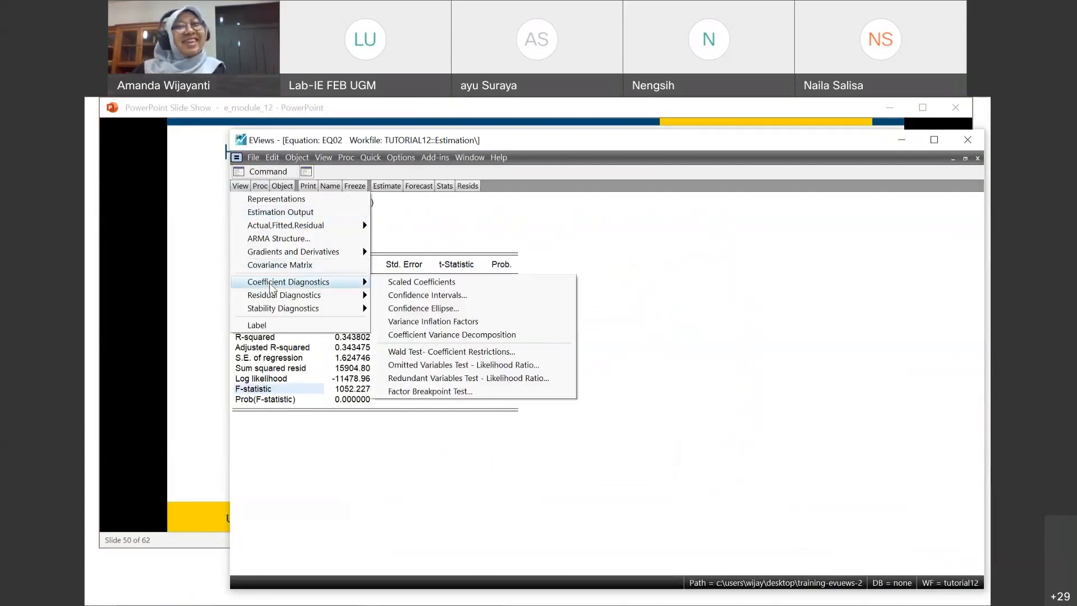
{"action": "left_click", "coordinate": [422, 353]}
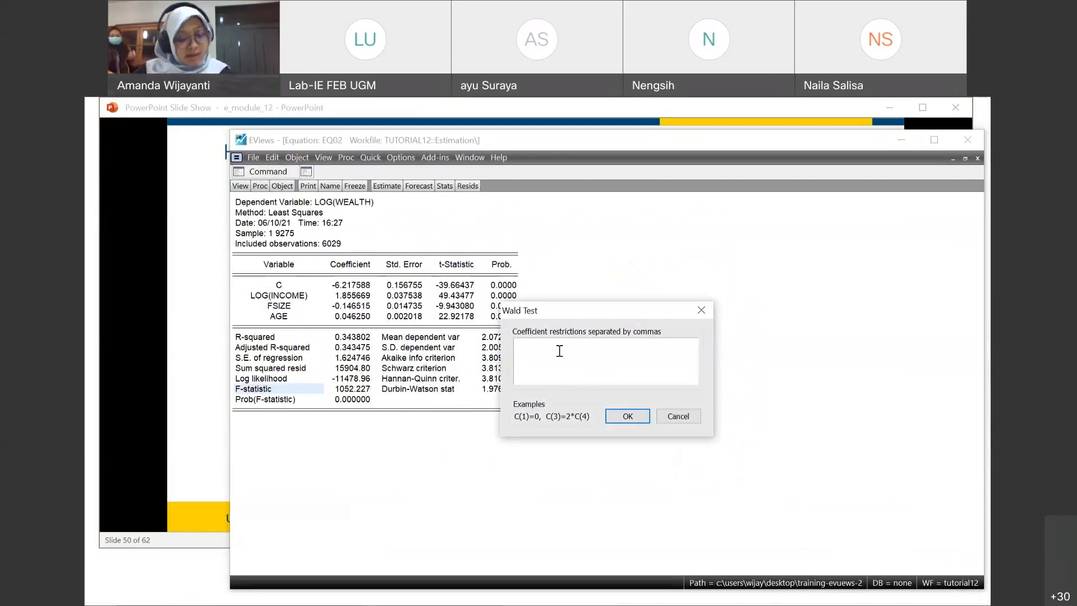
{"action": "type", "text": "c"}
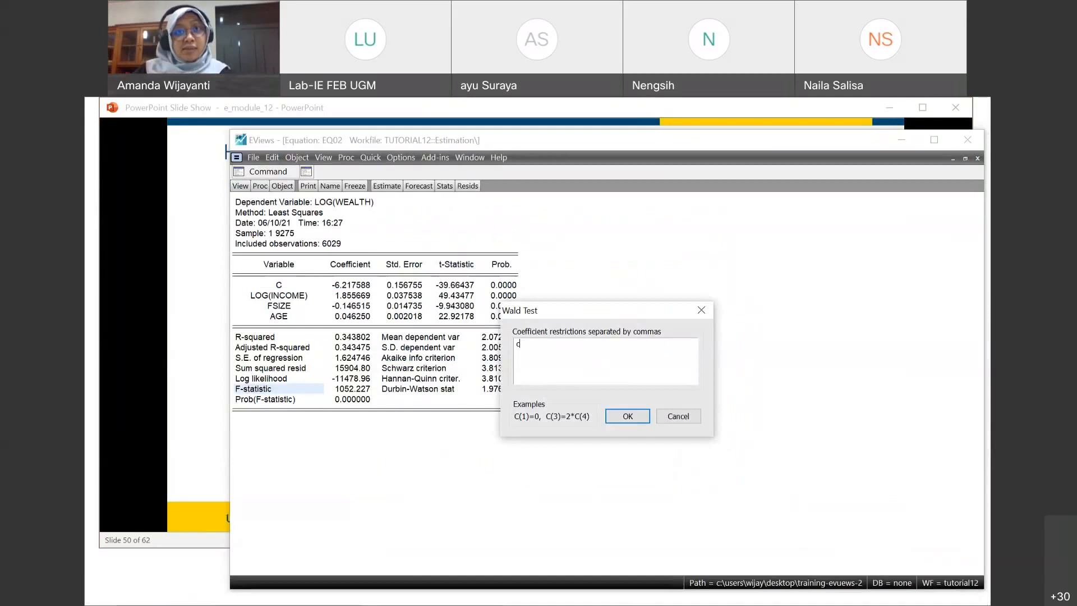
{"action": "type", "text": "("}
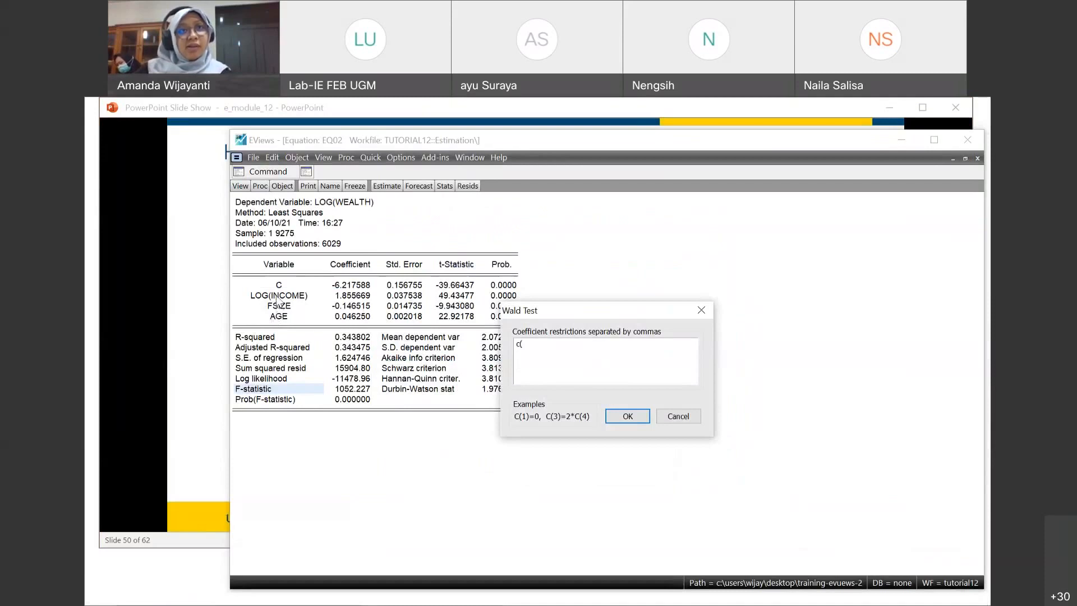
{"action": "type", "text": "2) = 0"}
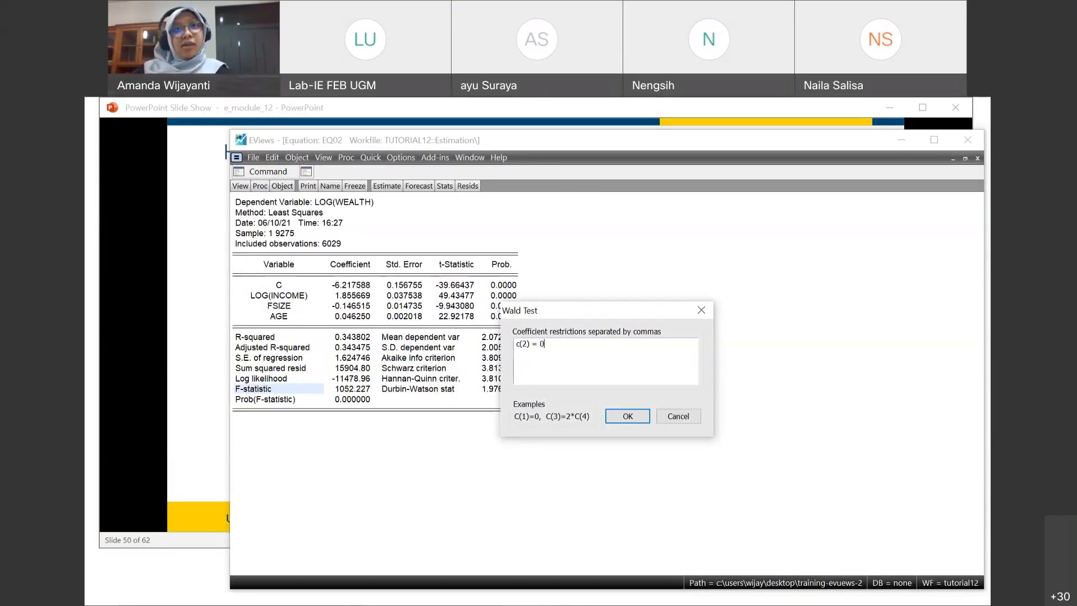
{"action": "left_click", "coordinate": [628, 416]}
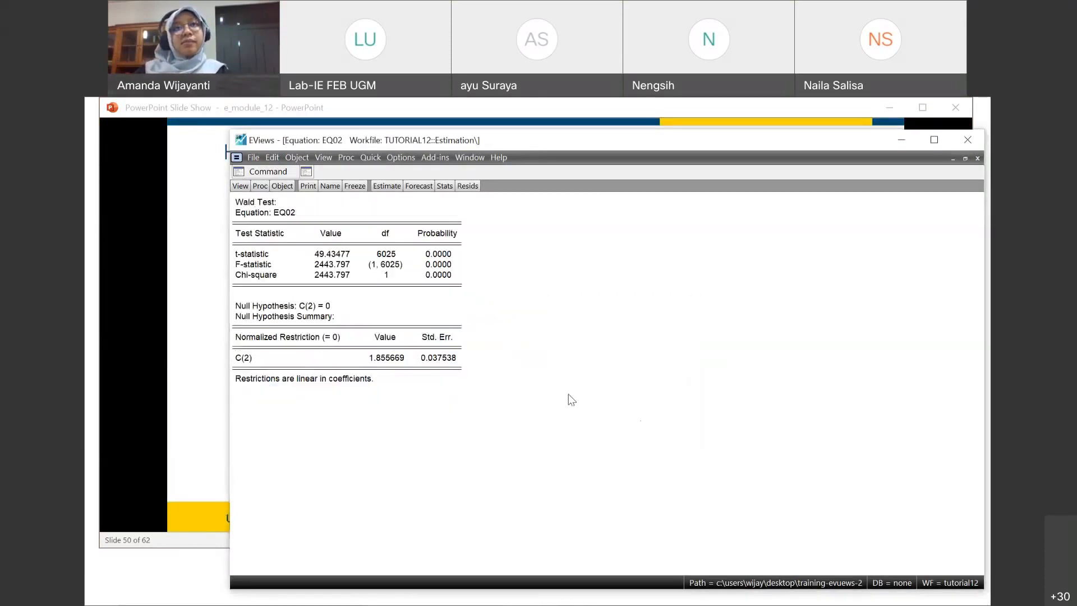
Step: Inspect the Wald test's probabilities and null hypothesis, and close eq02
{"action": "left_click_drag", "start_coordinate": [426, 254], "coordinate": [437, 275]}
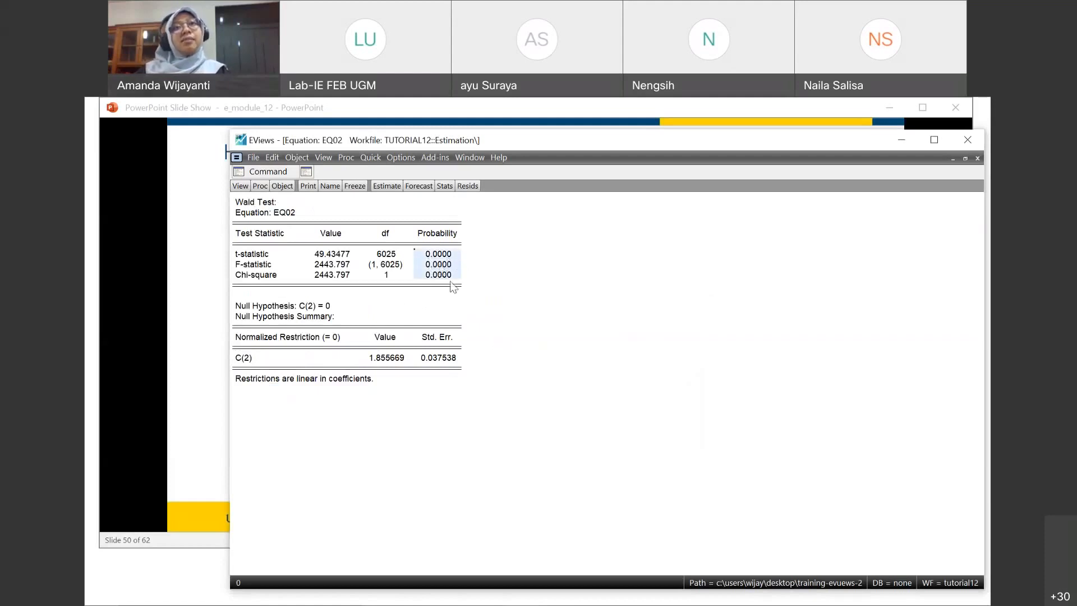
{"action": "left_click", "coordinate": [323, 310]}
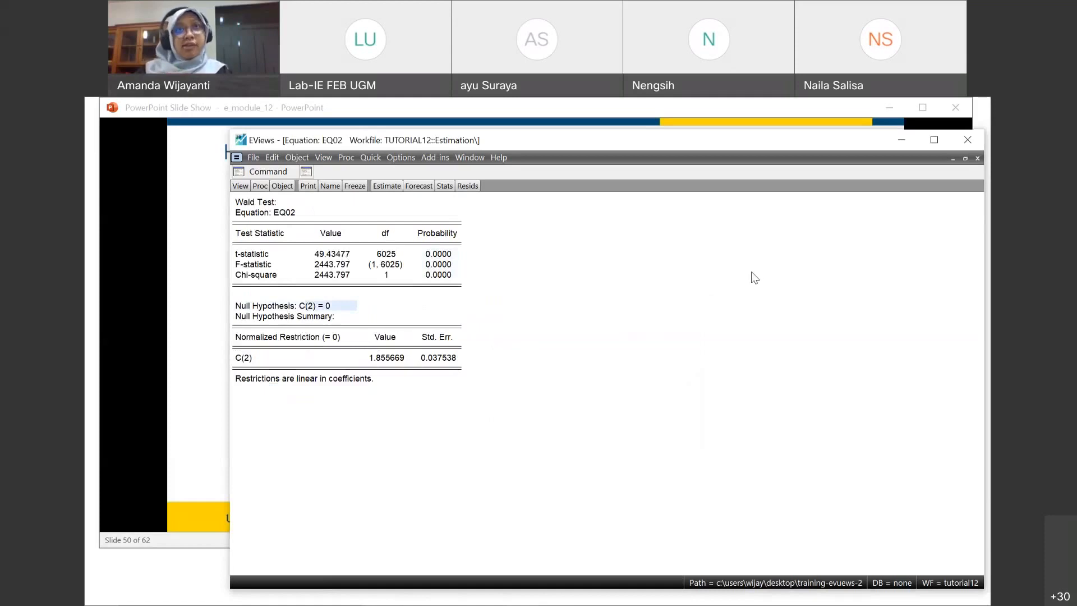
{"action": "left_click", "coordinate": [497, 277]}
{"action": "left_click", "coordinate": [553, 322]}
{"action": "left_click", "coordinate": [515, 385]}
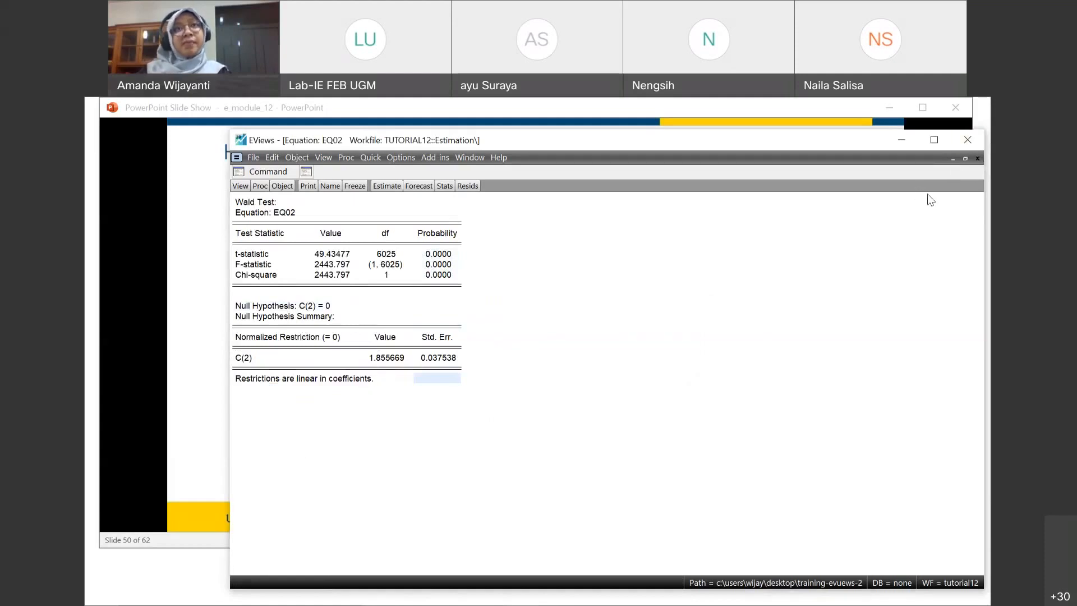
{"action": "left_click", "coordinate": [977, 159]}
Step: Open eq03 and run a White heteroskedasticity test on its residuals with White cross terms included
{"action": "left_click", "coordinate": [242, 260]}
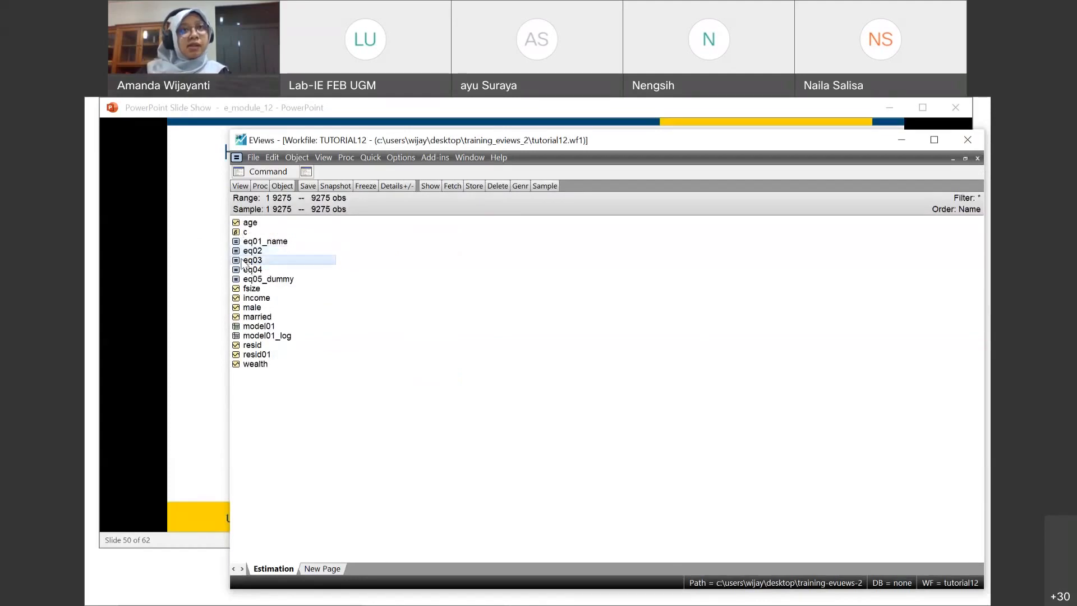
{"action": "double_click", "coordinate": [241, 261]}
{"action": "left_click", "coordinate": [240, 186]}
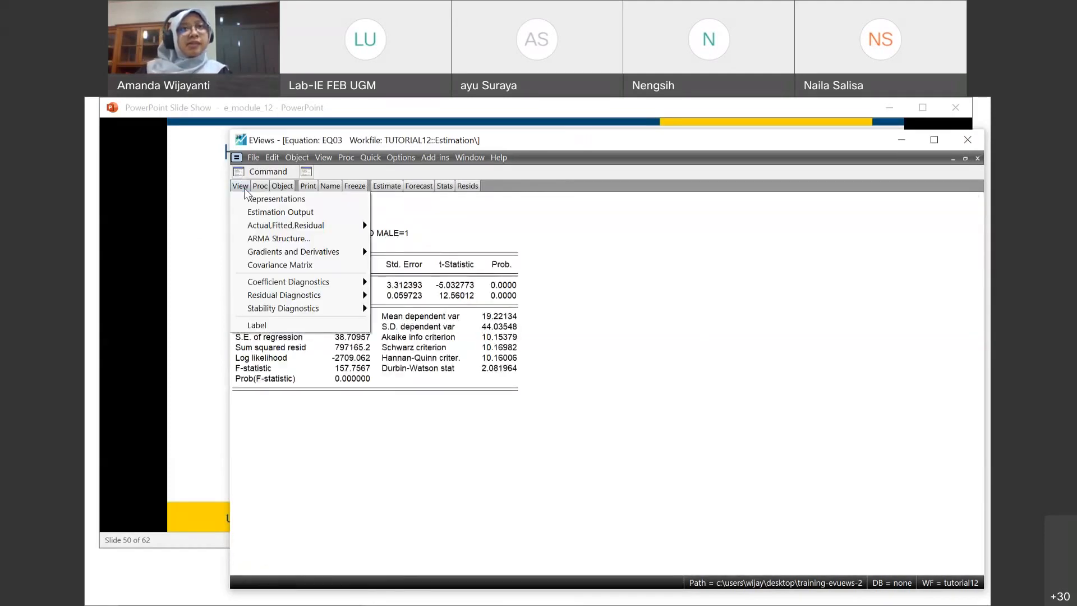
{"action": "mouse_move", "coordinate": [286, 302]}
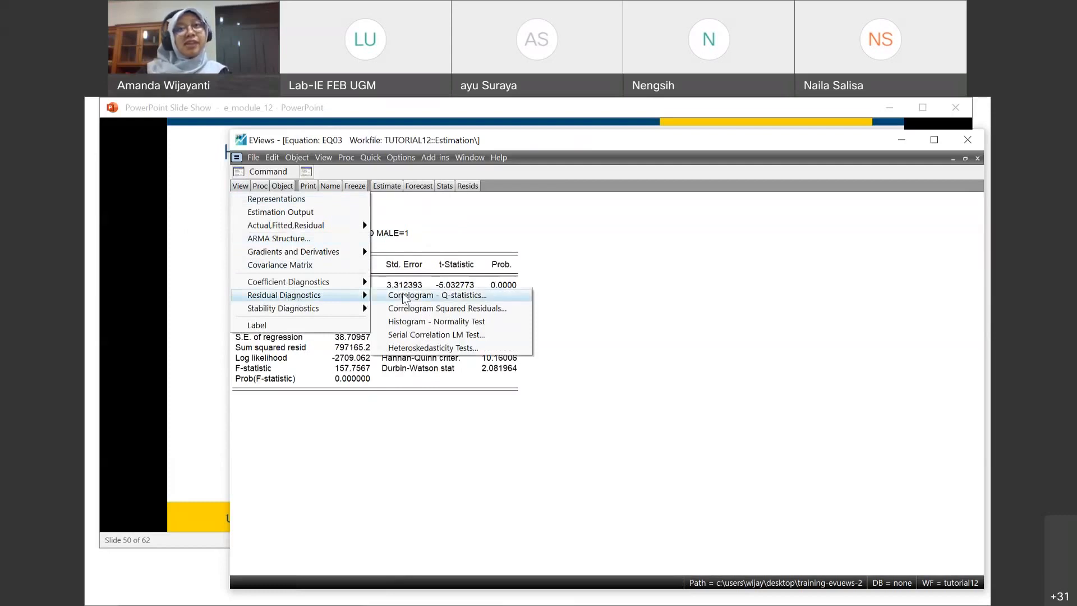
{"action": "left_click", "coordinate": [469, 349]}
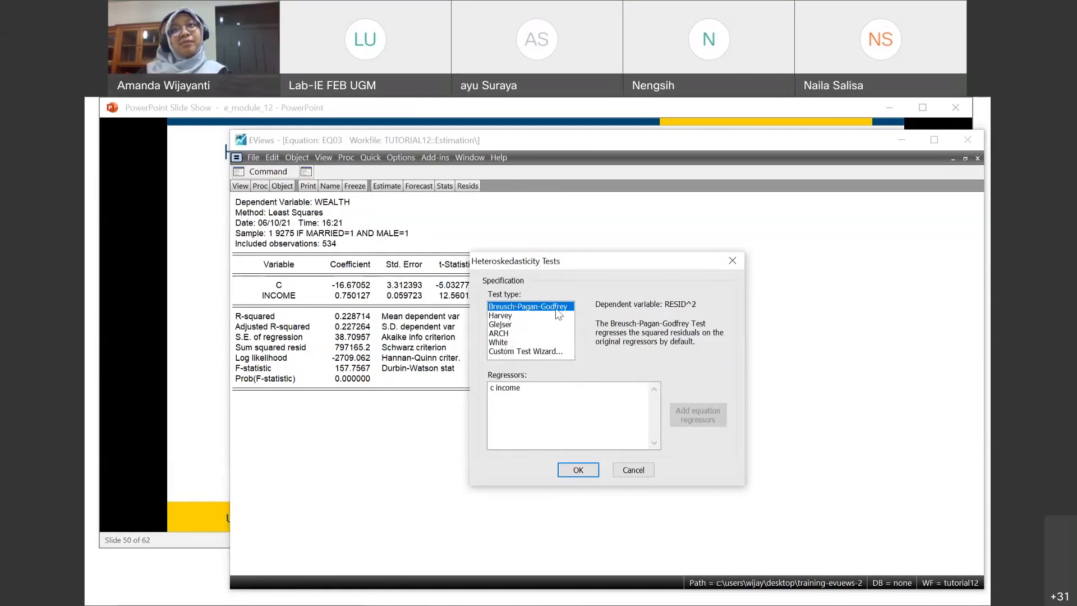
{"action": "left_click", "coordinate": [501, 342]}
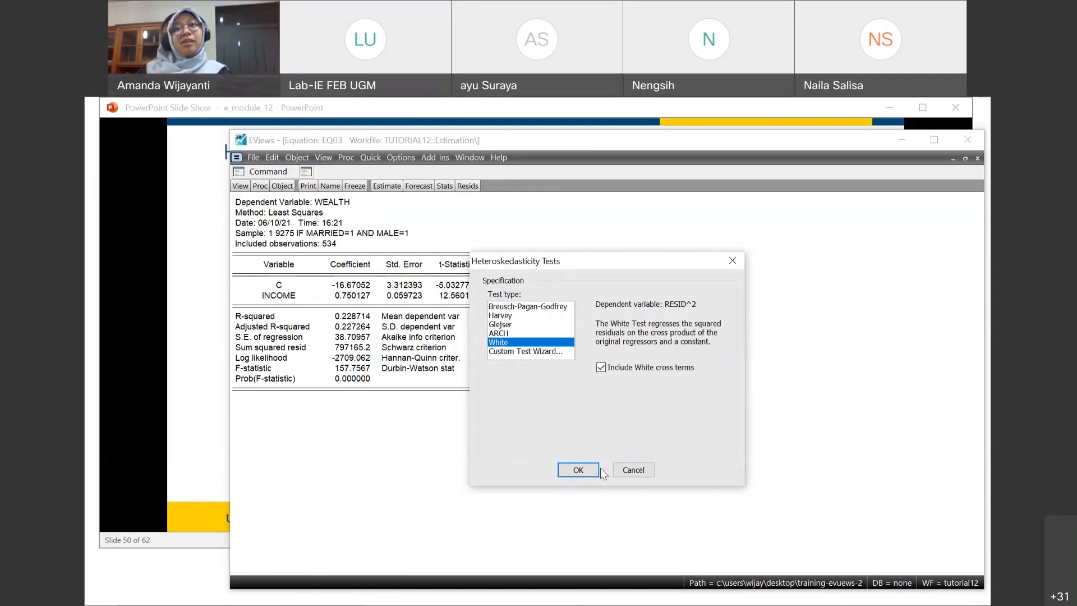
{"action": "left_click", "coordinate": [573, 470]}
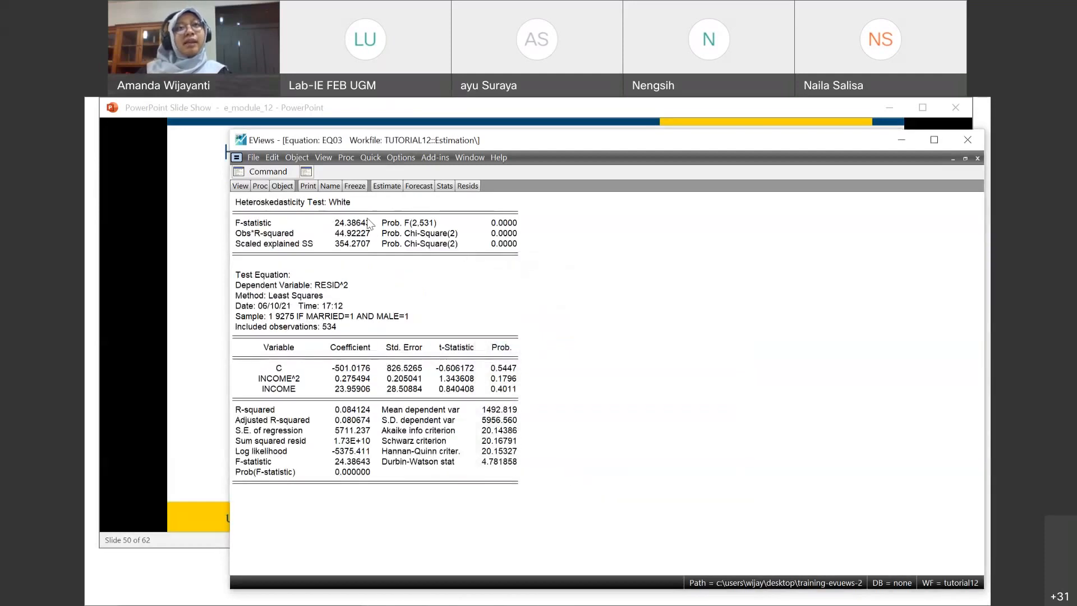
Step: Examine the White test's heading and the probabilities of its three test statistics for eq03
{"action": "left_click_drag", "start_coordinate": [504, 224], "coordinate": [504, 246]}
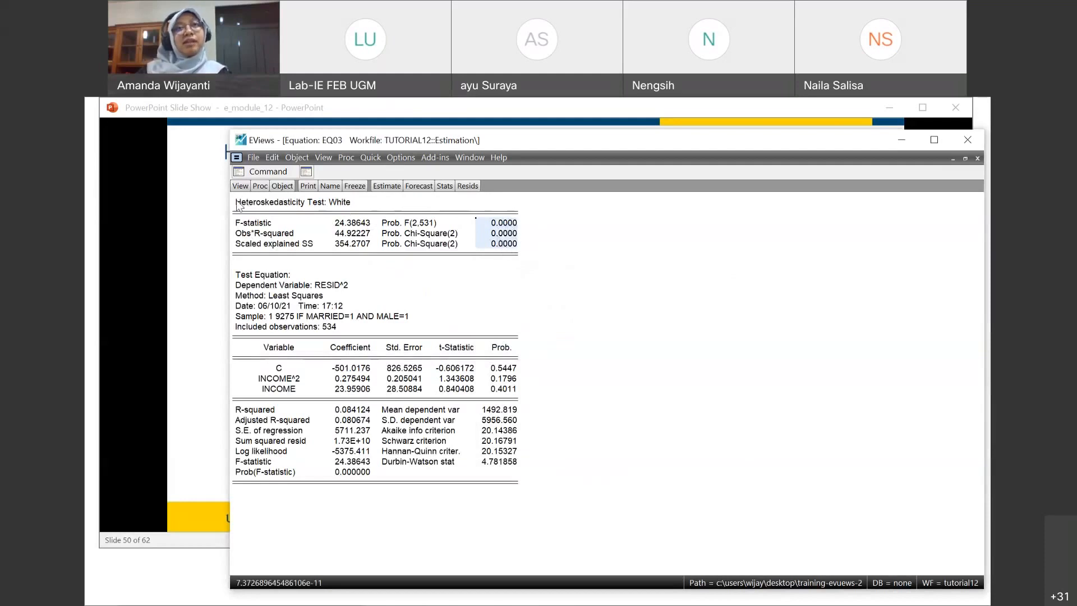
{"action": "left_click", "coordinate": [342, 206]}
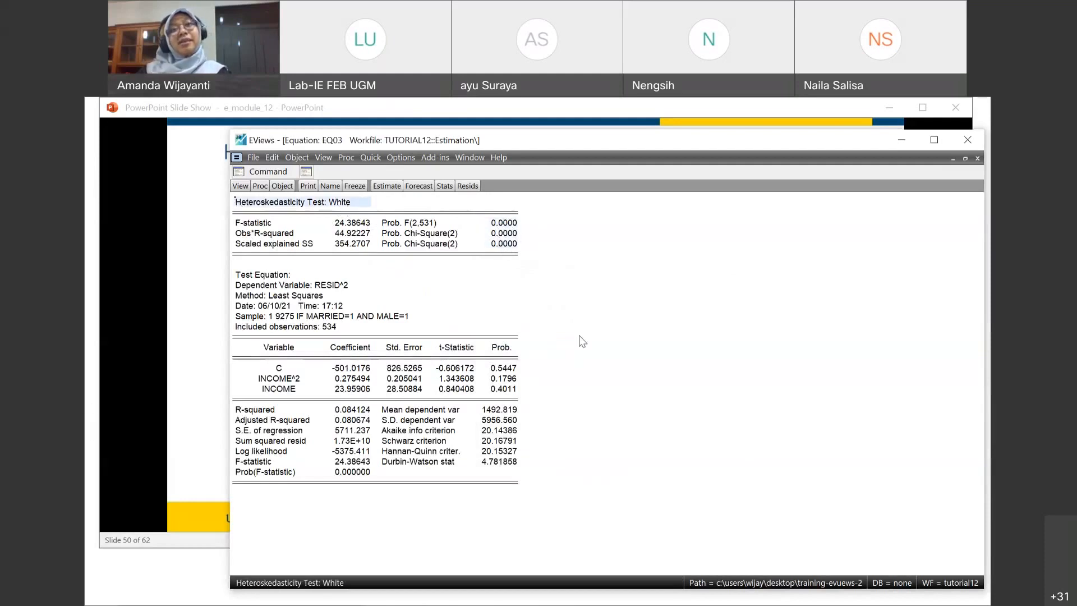
{"action": "left_click", "coordinate": [494, 327]}
{"action": "left_click_drag", "start_coordinate": [494, 221], "coordinate": [512, 244]}
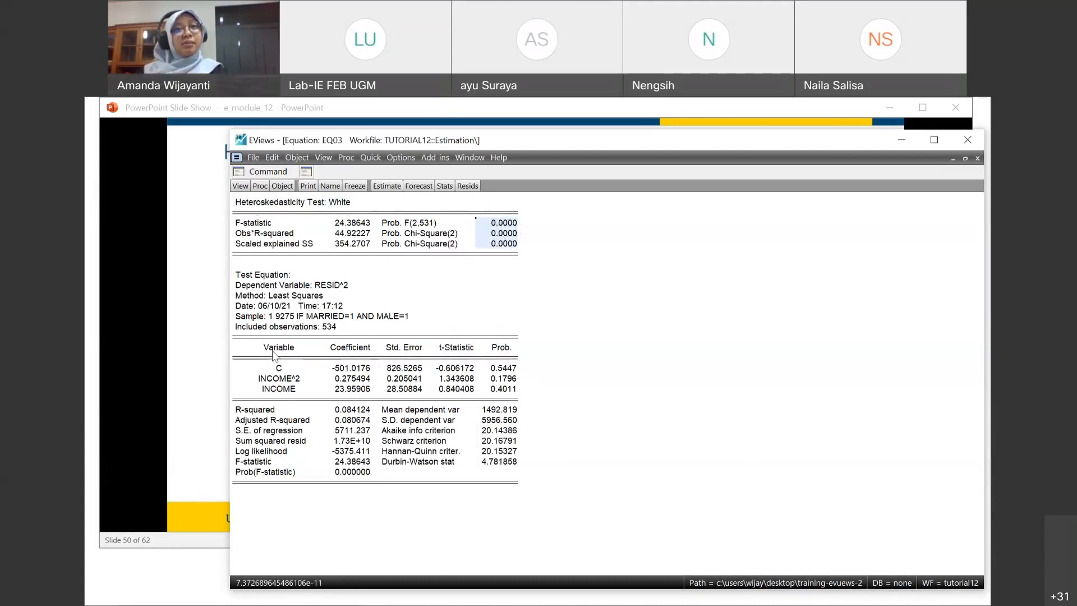
{"action": "left_click", "coordinate": [233, 204]}
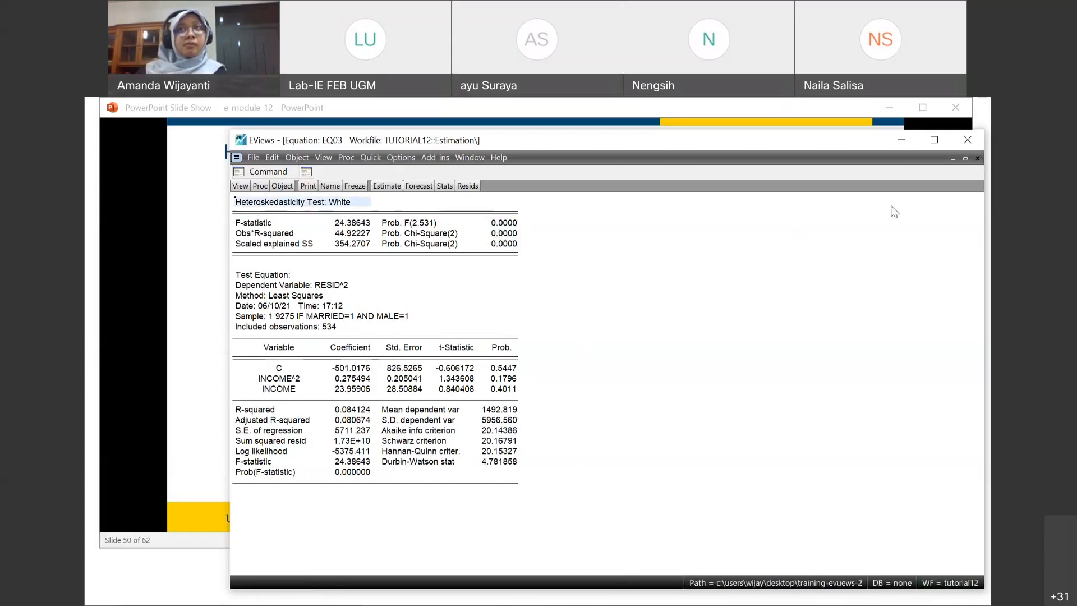
Step: Close eq03, switch to the PowerPoint slide show and advance to slide 57 with the White heteroskedasticity test results
{"action": "left_click", "coordinate": [978, 158]}
{"action": "left_click", "coordinate": [200, 327]}
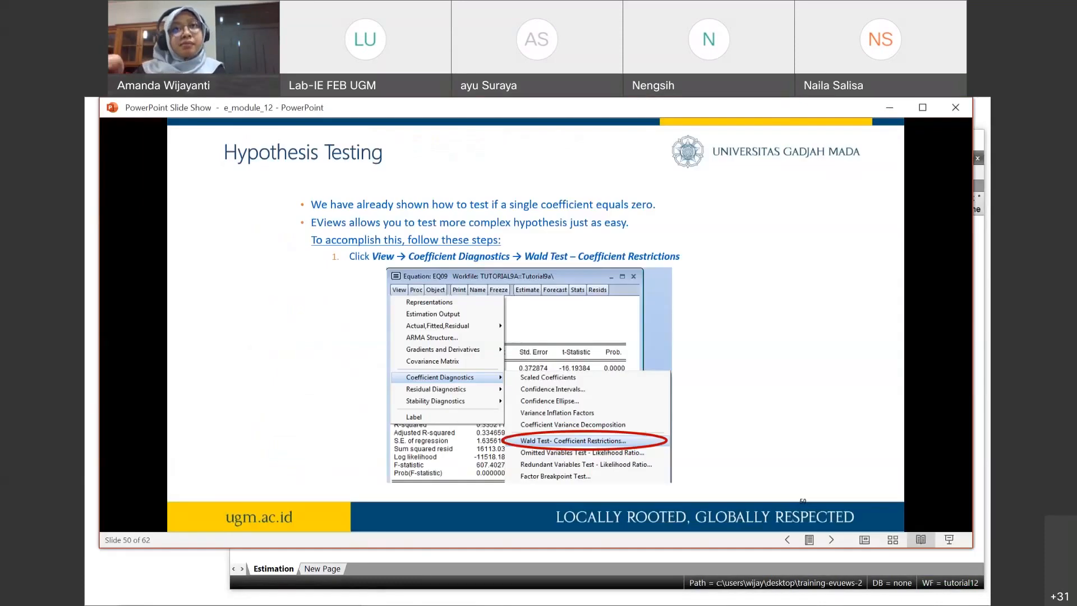
{"action": "key", "text": "Right"}
{"action": "key", "text": "Right"}
{"action": "key", "text": "Right"}
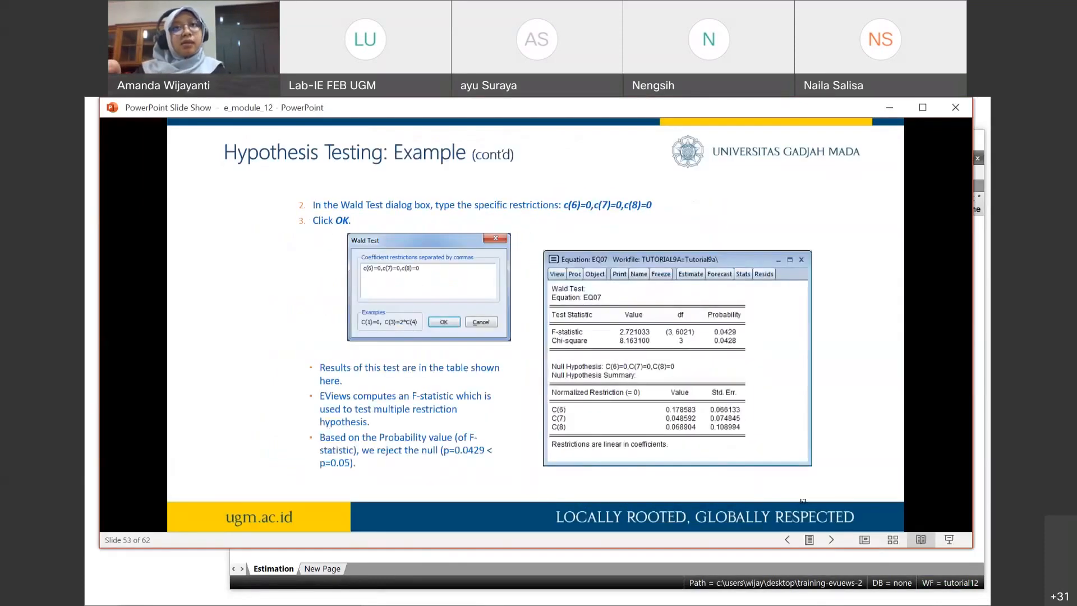
{"action": "key", "text": "Right"}
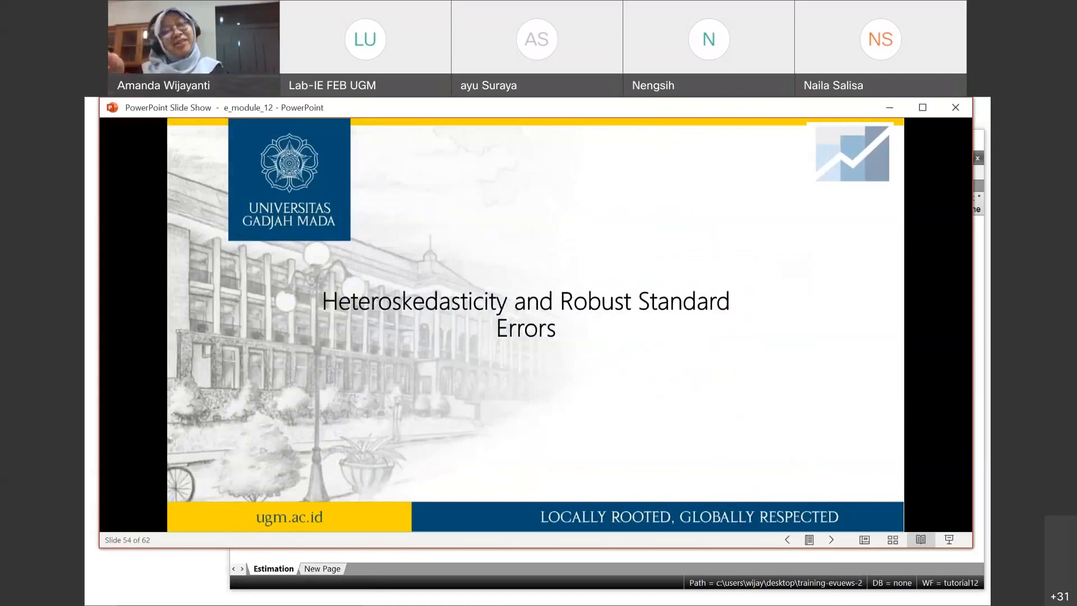
{"action": "key", "text": "Right"}
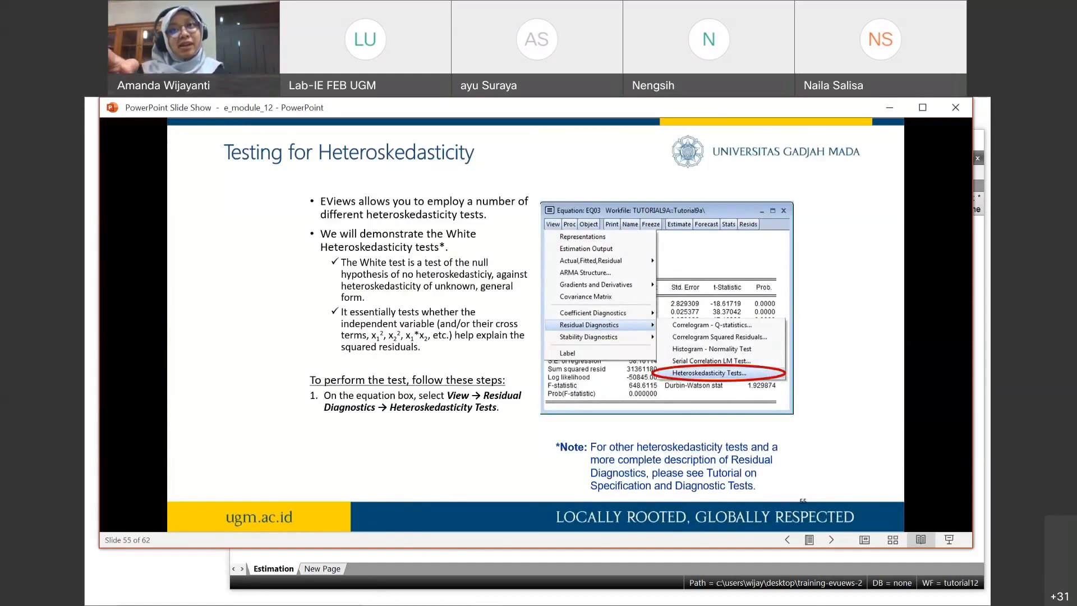
{"action": "key", "text": "Left"}
{"action": "key", "text": "Right"}
{"action": "key", "text": "Right"}
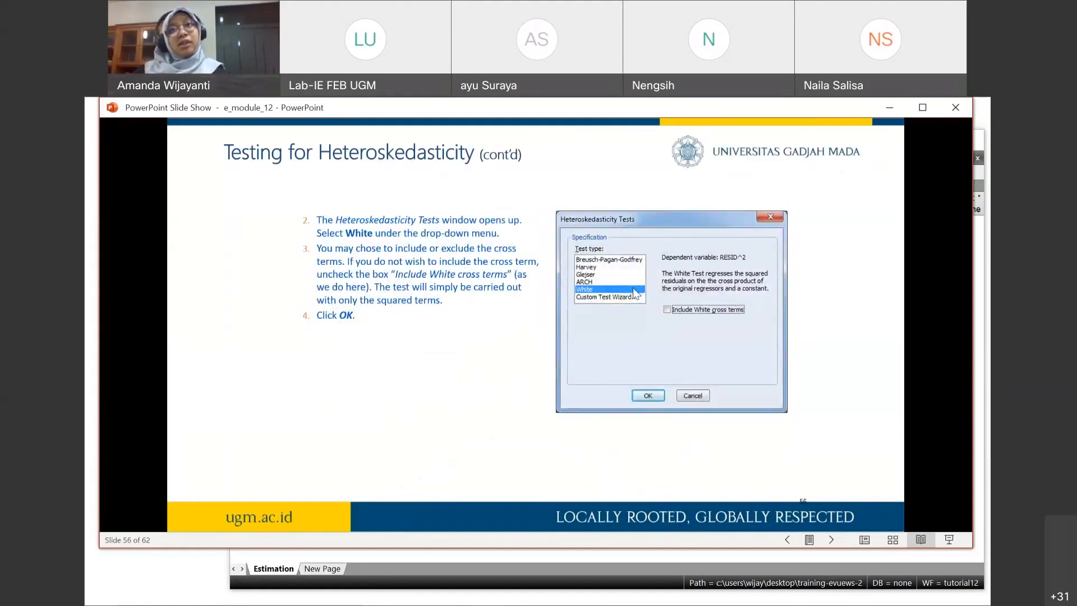
{"action": "key", "text": "Right"}
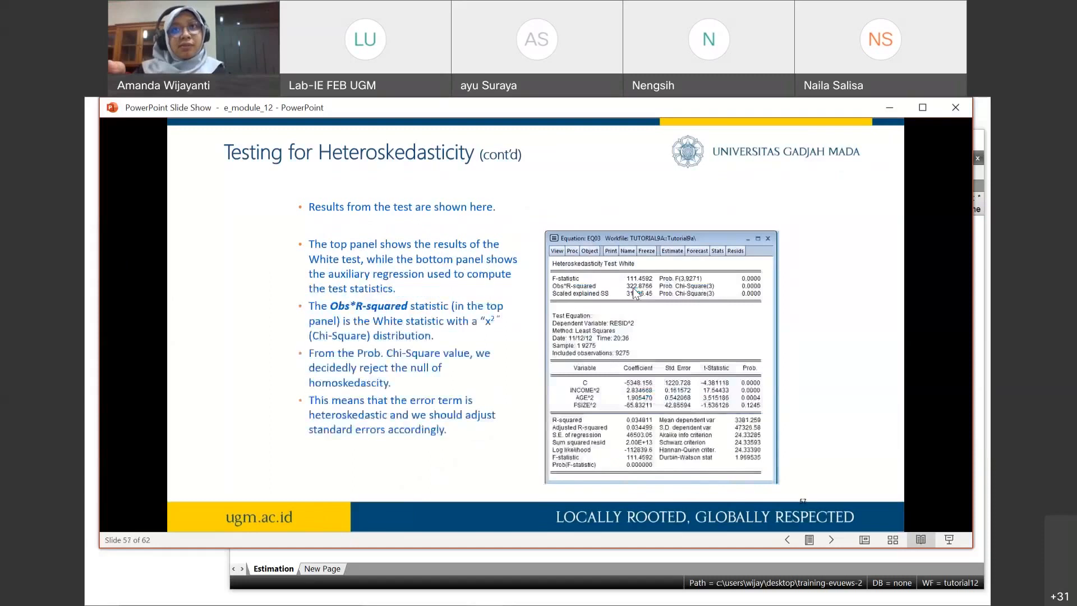
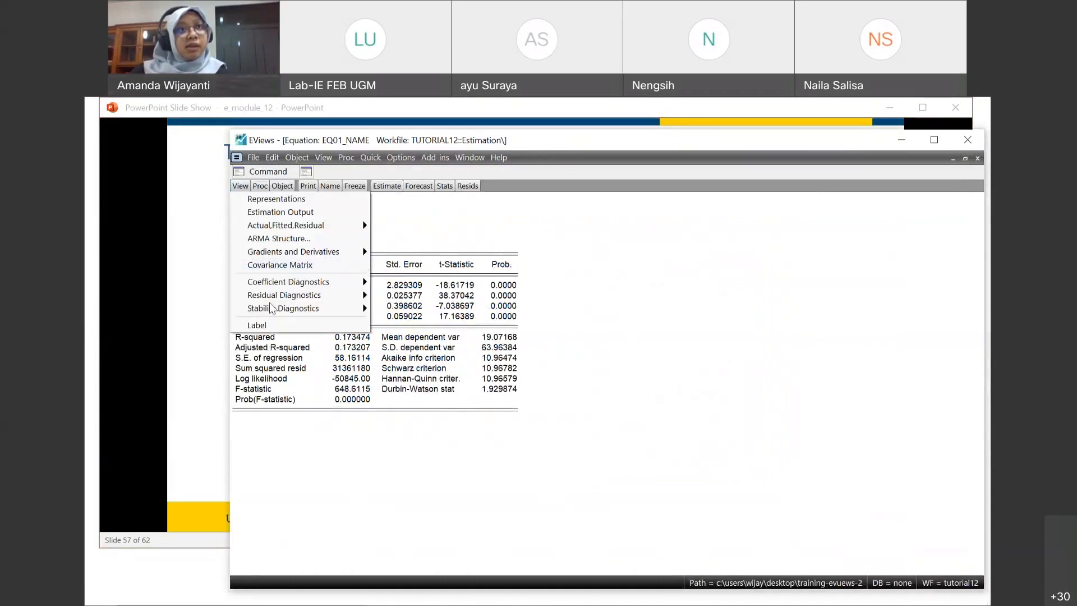
Step: Compare the t-Statistic column with the F-statistic row in the EQ01_NAME estimation output
{"action": "mouse_move", "coordinate": [274, 297]}
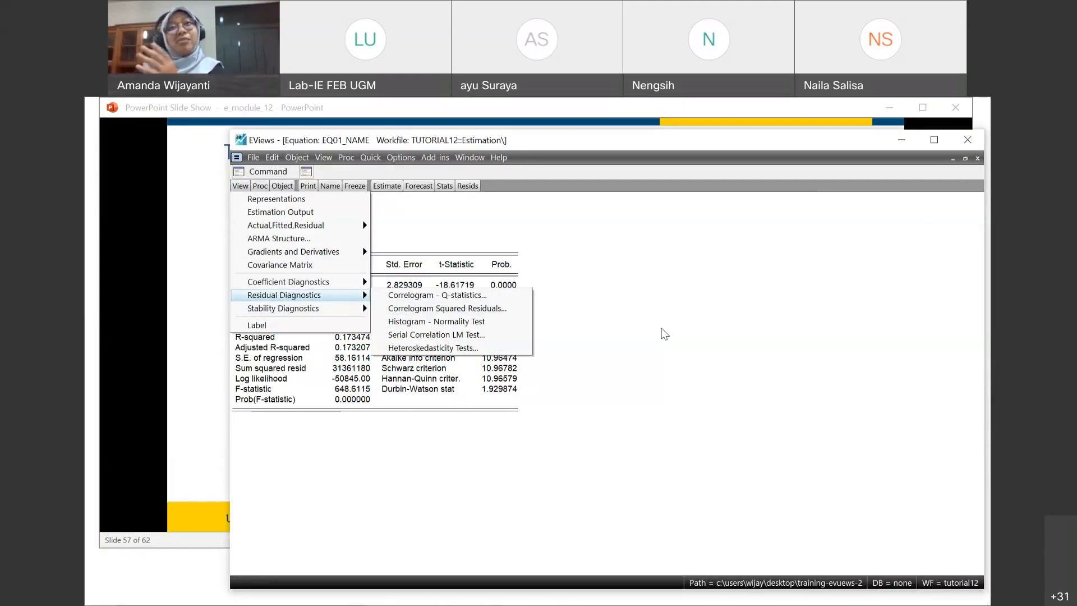
{"action": "left_click", "coordinate": [663, 334]}
{"action": "left_click", "coordinate": [465, 264]}
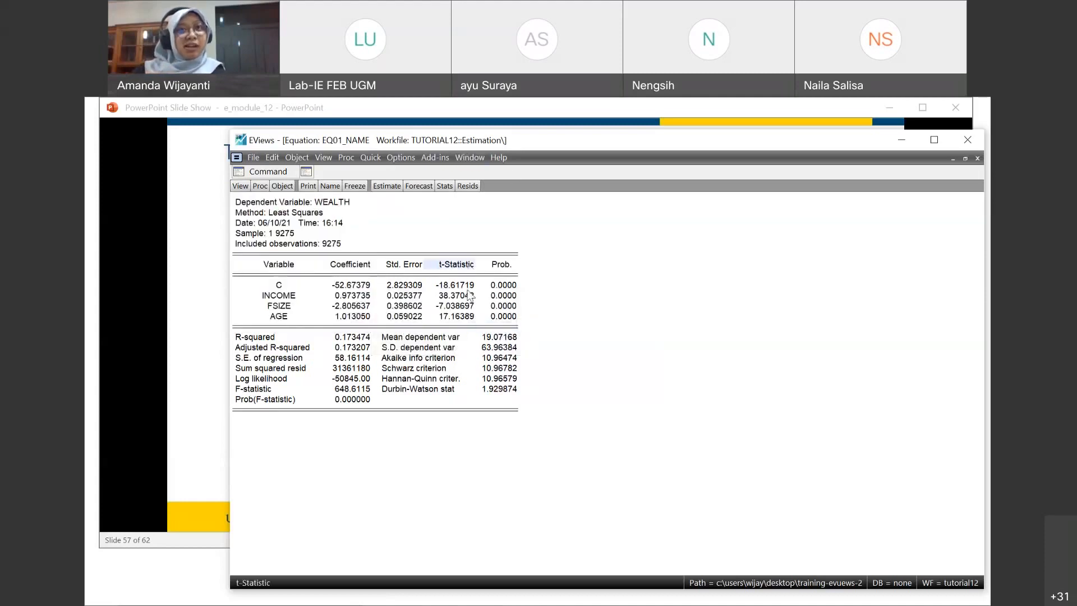
{"action": "left_click_drag", "start_coordinate": [321, 387], "coordinate": [364, 395]}
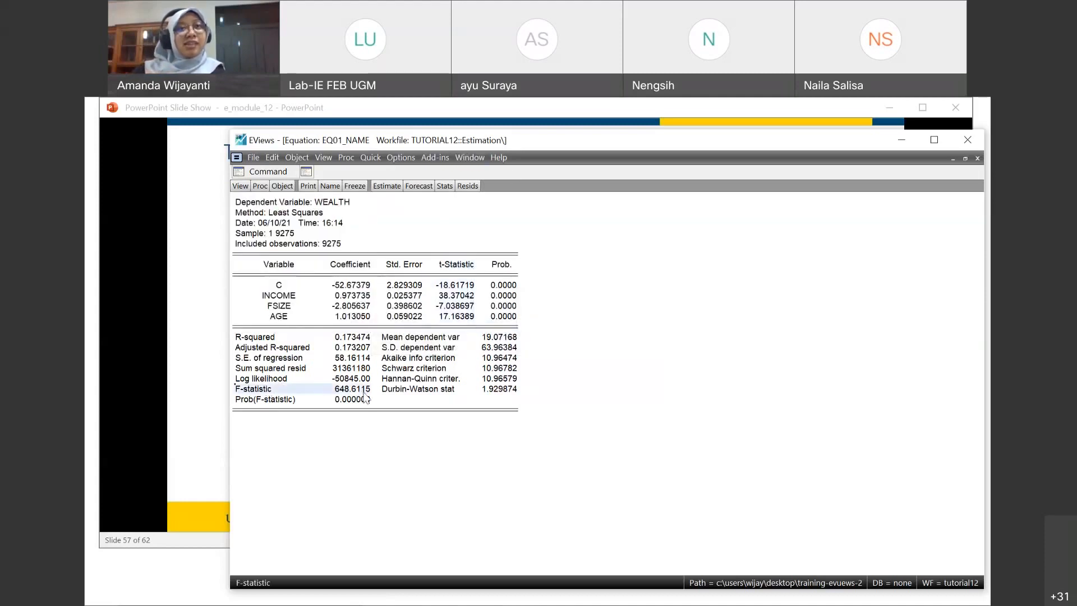
{"action": "left_click_drag", "start_coordinate": [468, 266], "coordinate": [471, 317]}
{"action": "left_click_drag", "start_coordinate": [254, 389], "coordinate": [343, 389]}
{"action": "left_click_drag", "start_coordinate": [456, 266], "coordinate": [461, 331]}
{"action": "left_click_drag", "start_coordinate": [258, 388], "coordinate": [347, 394]}
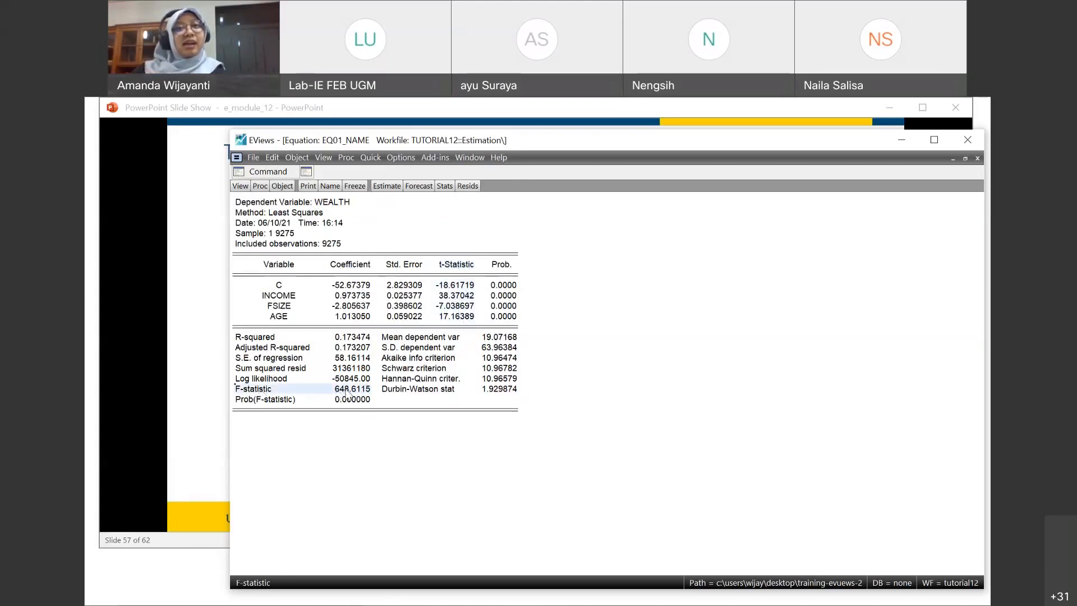
{"action": "left_click_drag", "start_coordinate": [446, 265], "coordinate": [457, 323]}
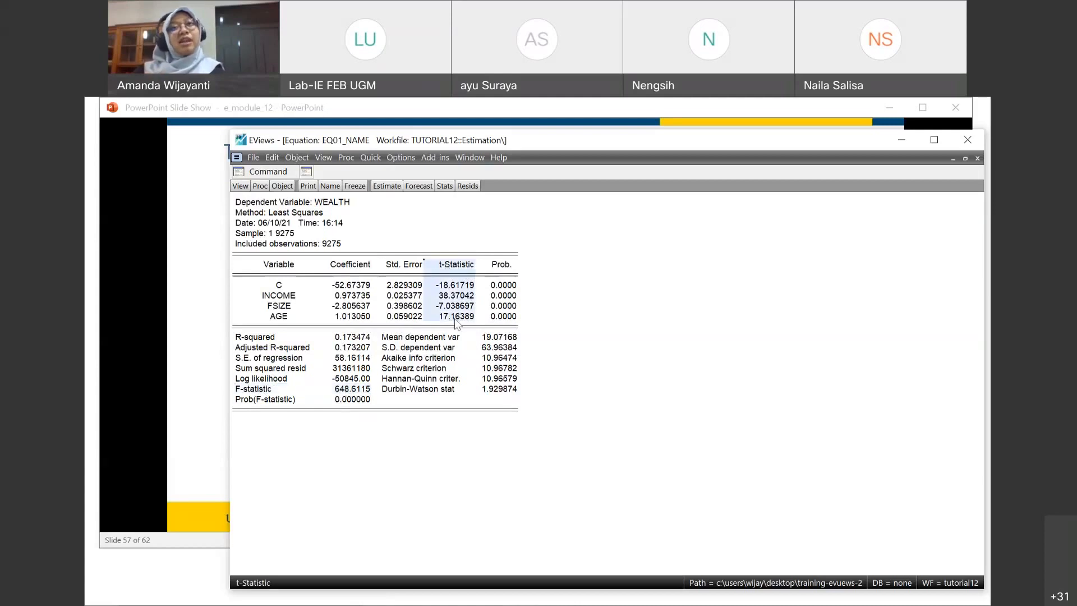
Step: Examine the variables C, INCOME, FSIZE and AGE in the EQ01_NAME estimation output, individually and as a group
{"action": "left_click", "coordinate": [278, 285]}
{"action": "left_click", "coordinate": [279, 306]}
{"action": "left_click", "coordinate": [273, 287]}
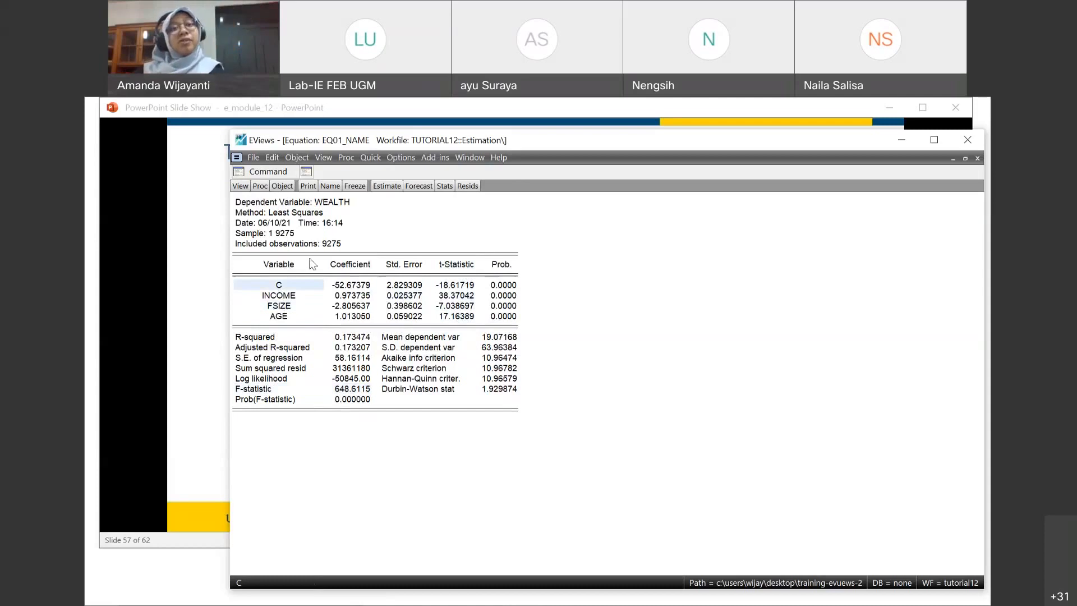
{"action": "left_click", "coordinate": [289, 296]}
{"action": "left_click", "coordinate": [259, 285]}
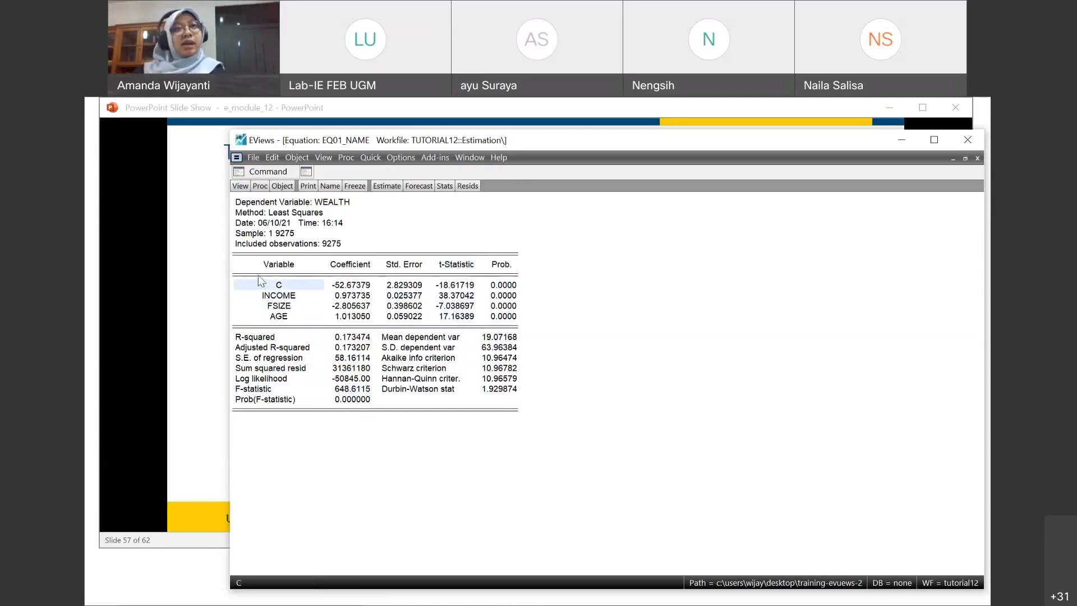
{"action": "left_click", "coordinate": [263, 307]}
{"action": "left_click_drag", "start_coordinate": [255, 286], "coordinate": [303, 317]}
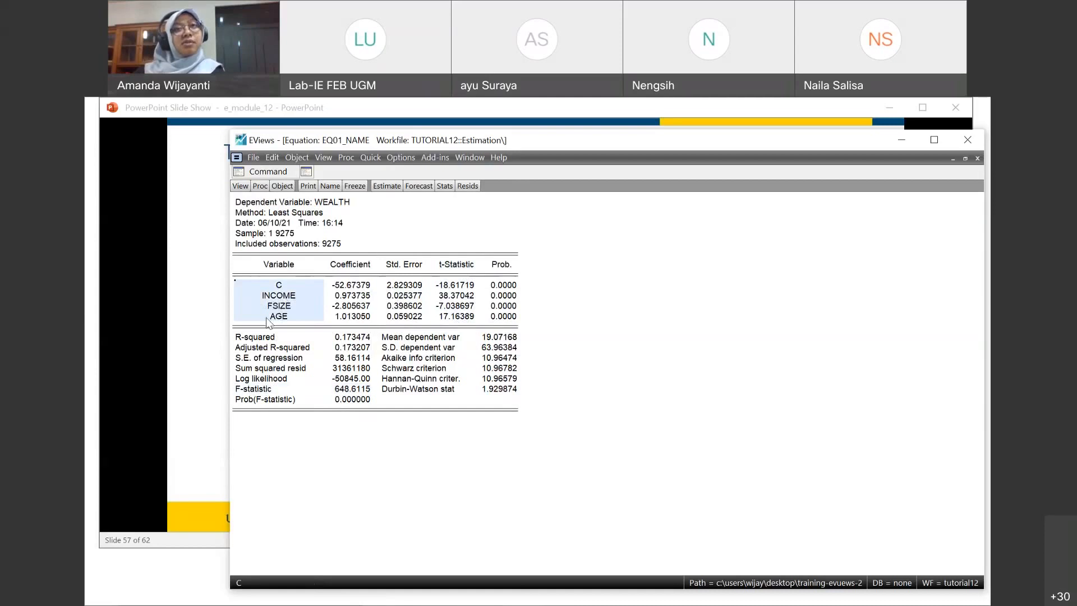
Step: Review the individual t-statistics of the regressors against the joint F-statistic in the EQ01_NAME output
{"action": "left_click_drag", "start_coordinate": [467, 284], "coordinate": [464, 326]}
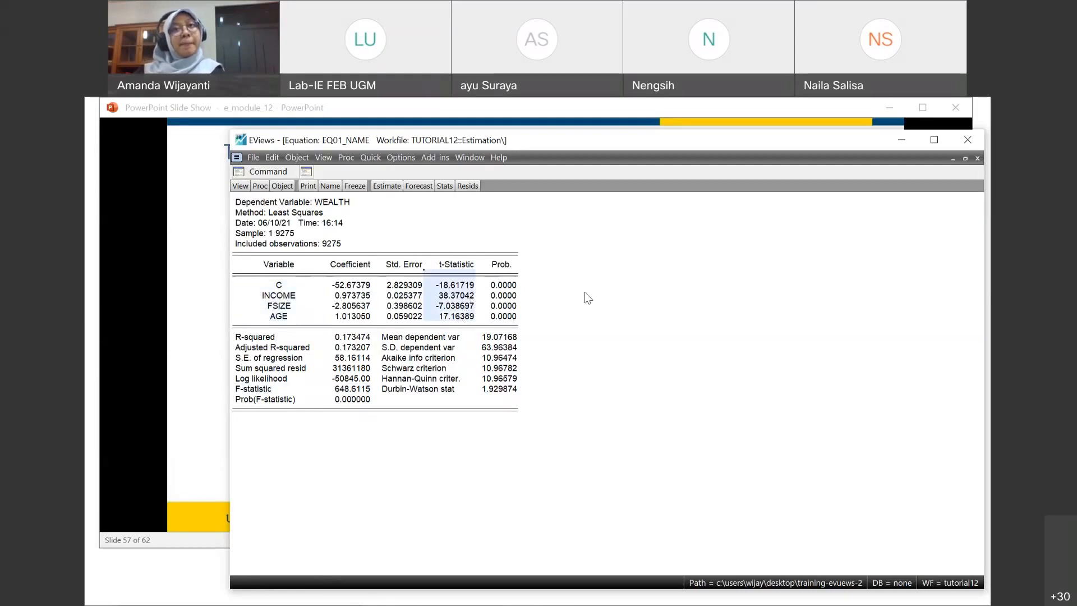
{"action": "left_click", "coordinate": [475, 292]}
{"action": "left_click_drag", "start_coordinate": [473, 285], "coordinate": [464, 317]}
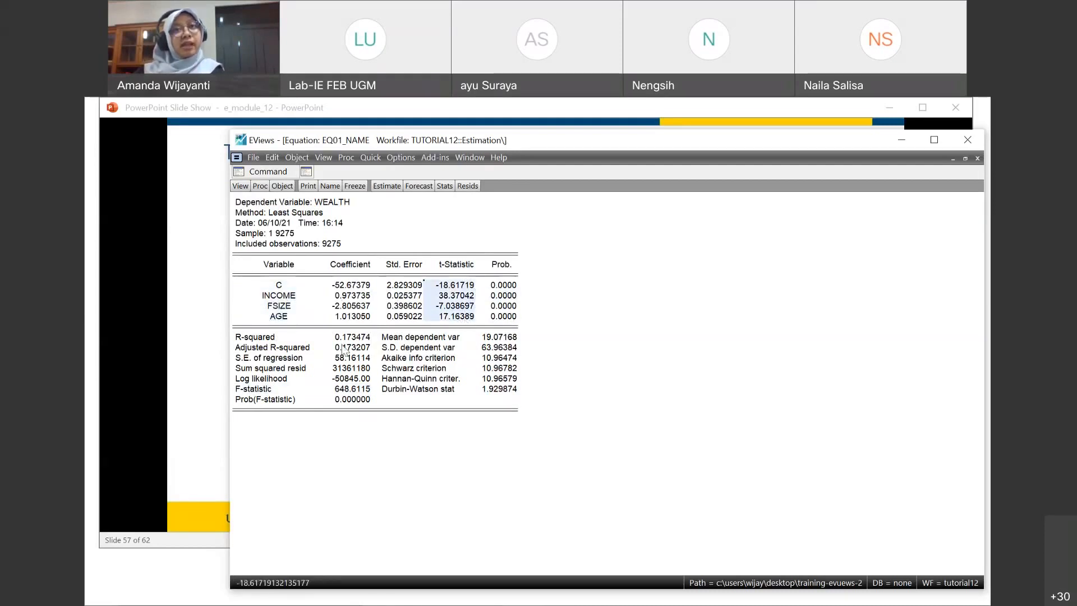
{"action": "left_click_drag", "start_coordinate": [253, 391], "coordinate": [377, 393]}
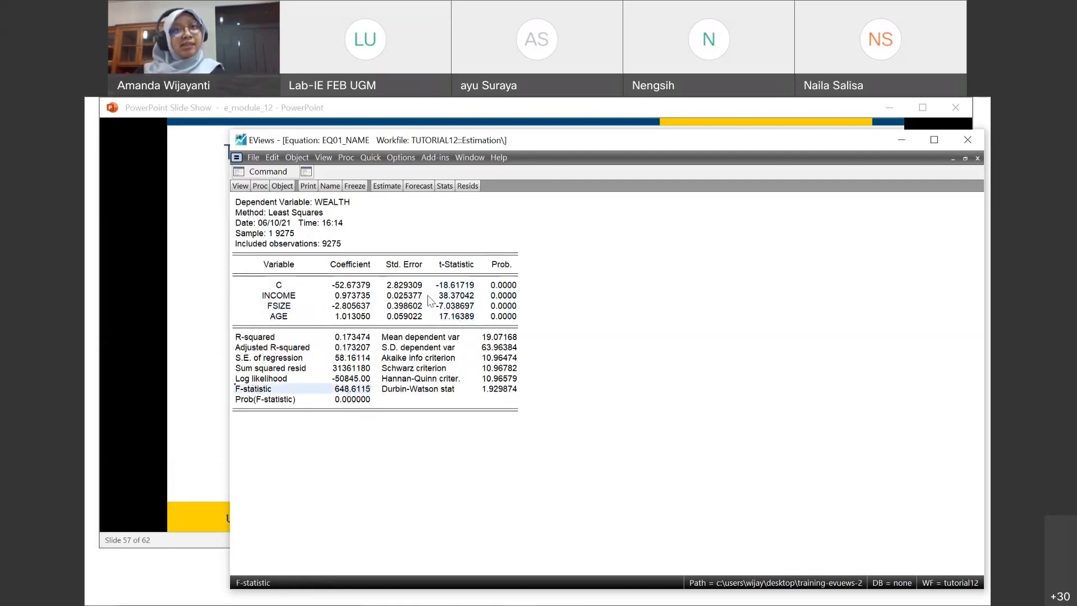
{"action": "left_click_drag", "start_coordinate": [294, 285], "coordinate": [289, 330]}
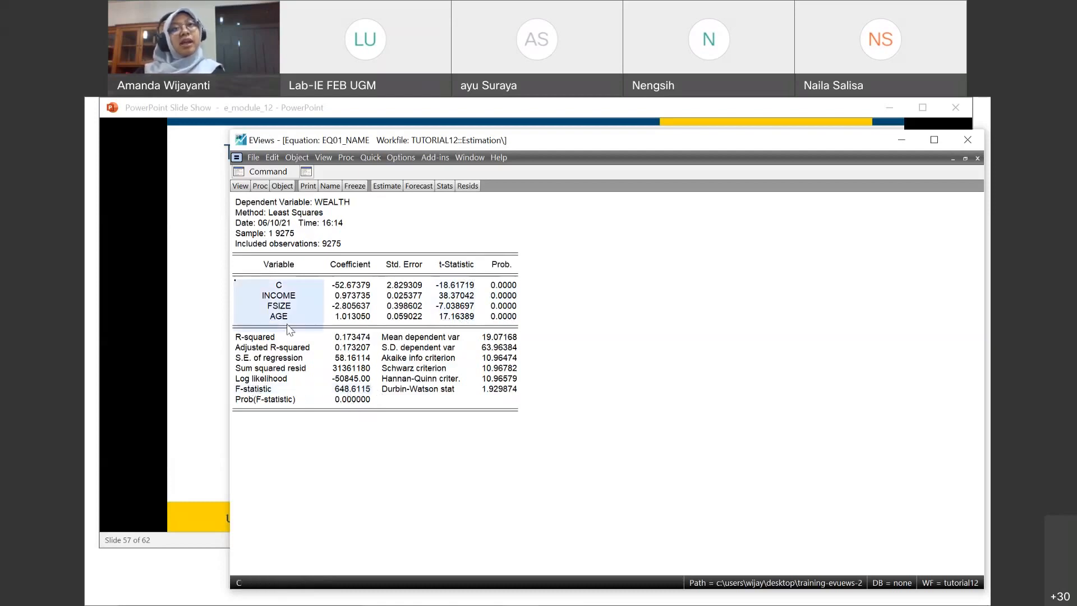
{"action": "left_click_drag", "start_coordinate": [461, 285], "coordinate": [467, 312]}
{"action": "left_click_drag", "start_coordinate": [266, 389], "coordinate": [359, 391]}
{"action": "left_click", "coordinate": [502, 337]}
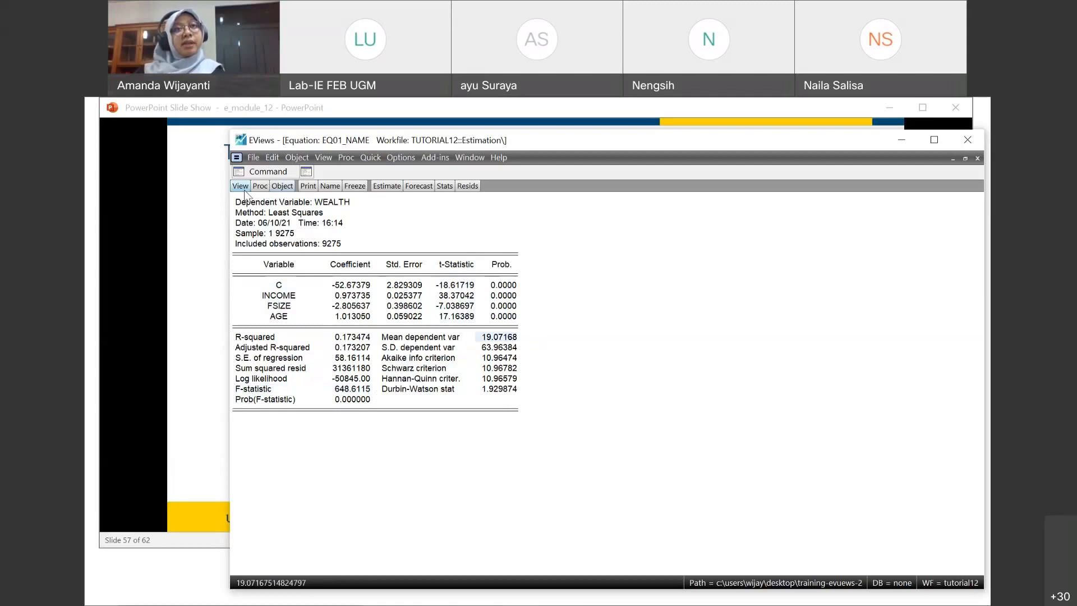
Step: Run a White heteroskedasticity test on EQ01_NAME with White cross terms included, and inspect its three test statistics and probabilities
{"action": "left_click", "coordinate": [242, 188]}
{"action": "mouse_move", "coordinate": [291, 300]}
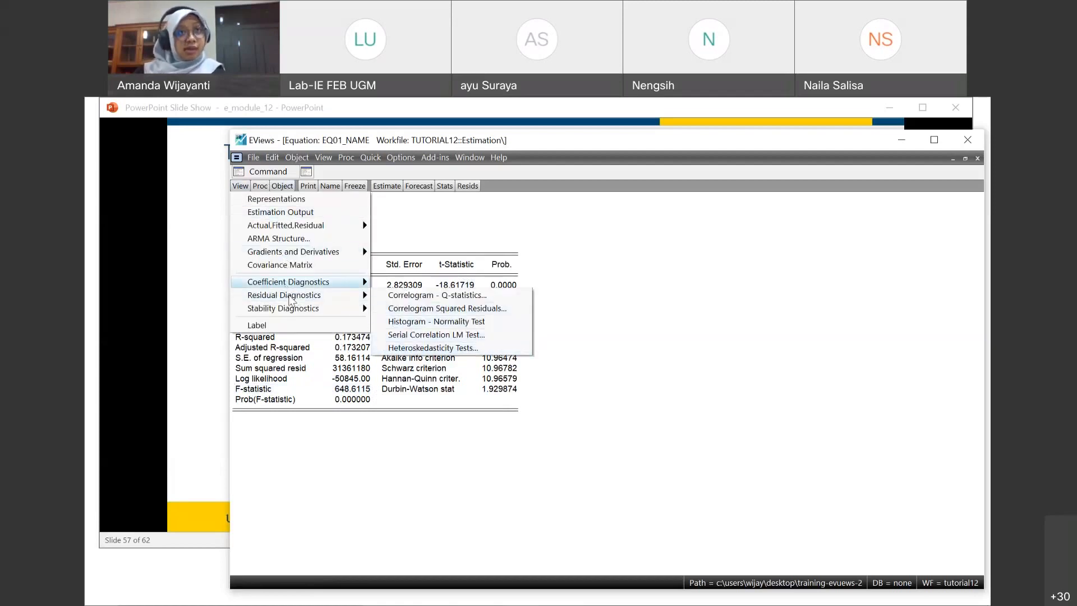
{"action": "left_click", "coordinate": [240, 185]}
{"action": "left_click", "coordinate": [240, 186]}
{"action": "mouse_move", "coordinate": [276, 299]}
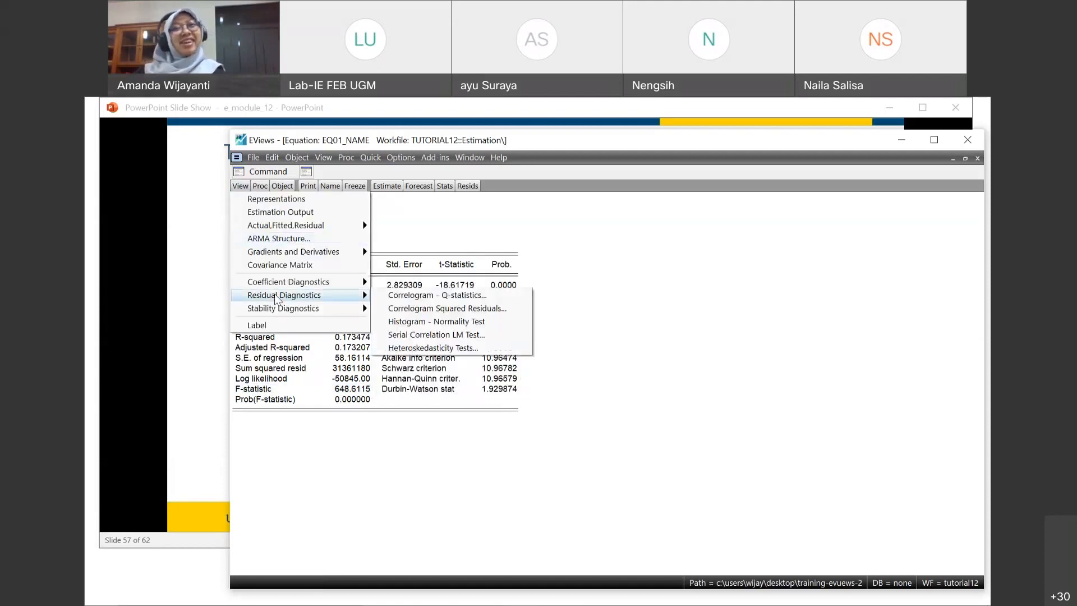
{"action": "left_click", "coordinate": [462, 348]}
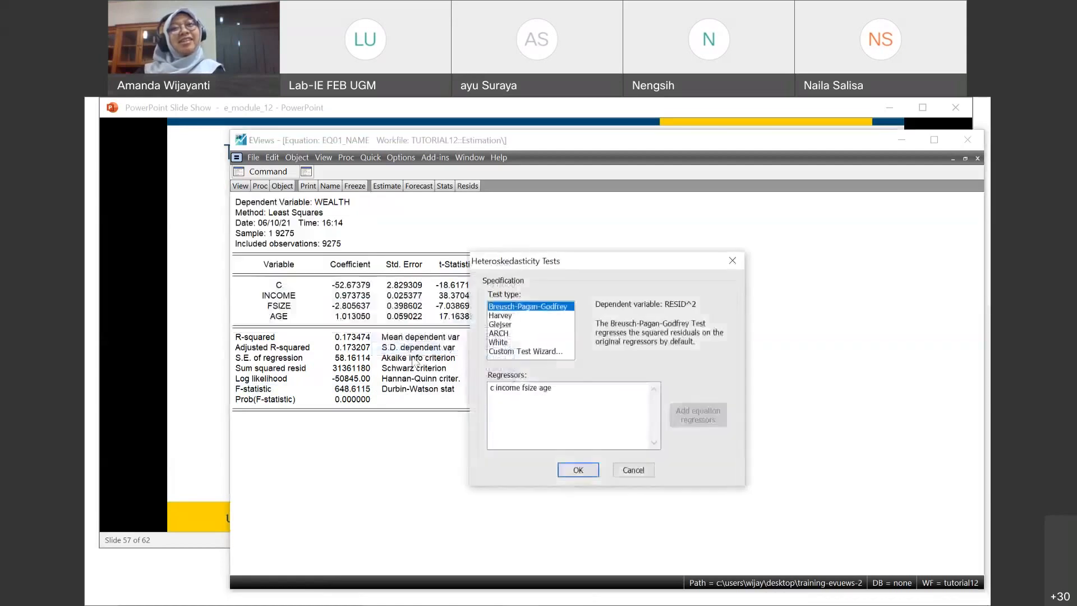
{"action": "left_click", "coordinate": [501, 342]}
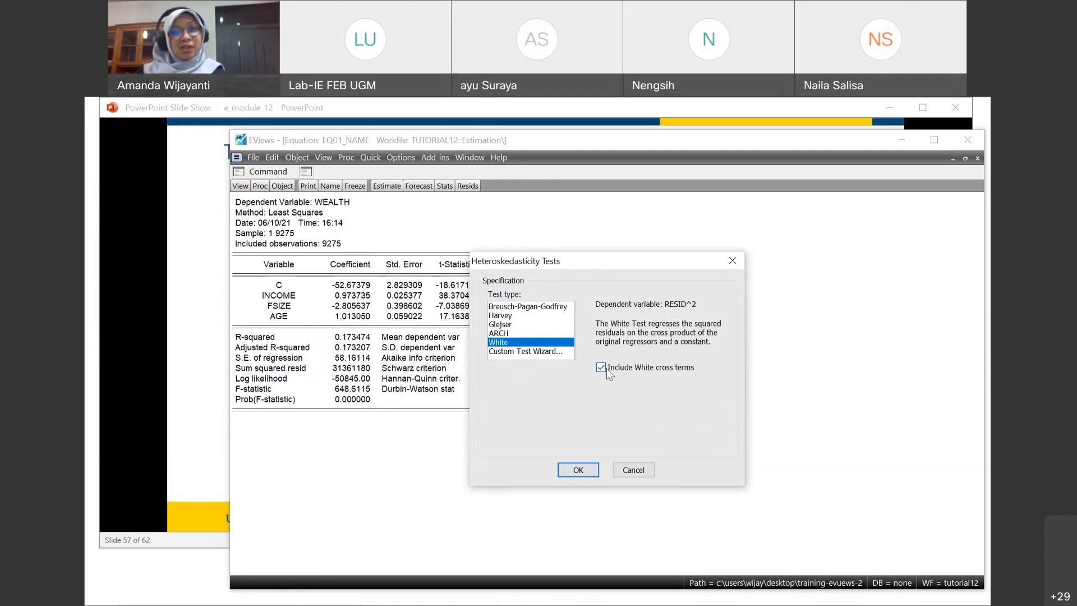
{"action": "left_click", "coordinate": [580, 473]}
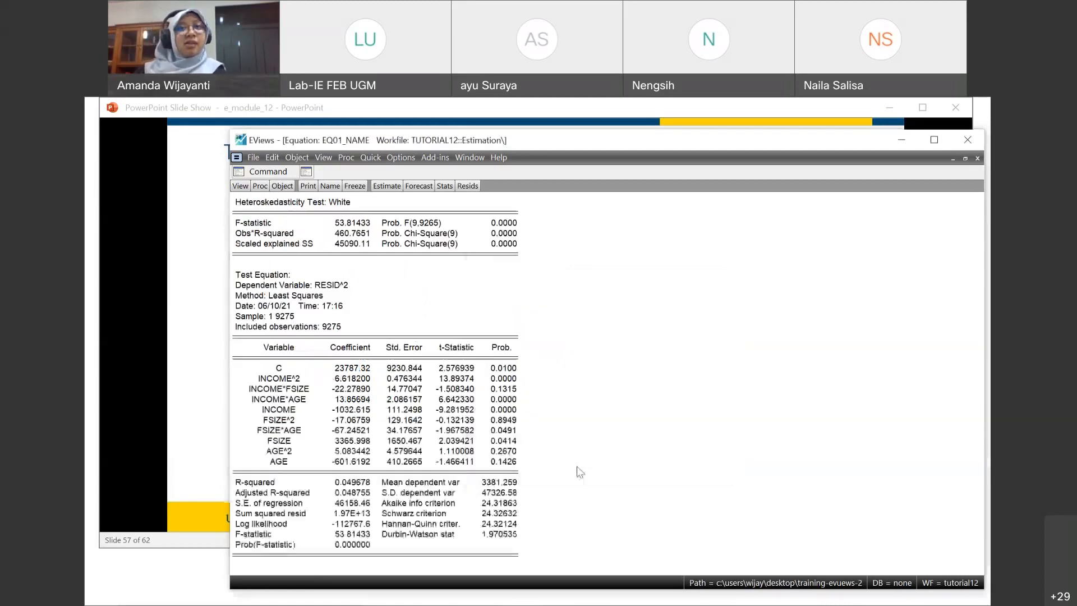
{"action": "left_click_drag", "start_coordinate": [288, 225], "coordinate": [508, 249]}
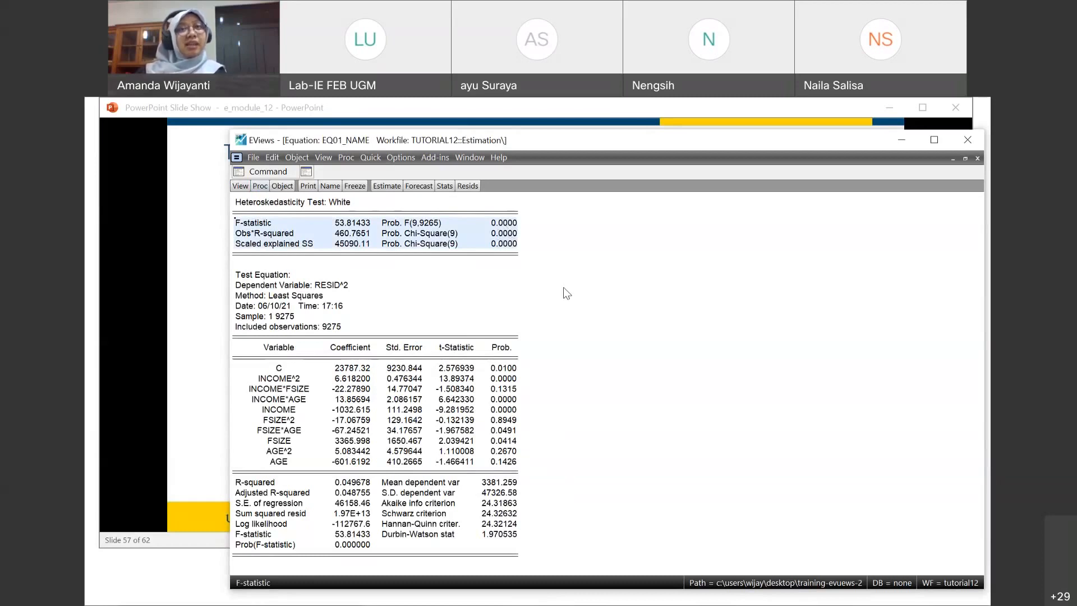
{"action": "left_click", "coordinate": [499, 285]}
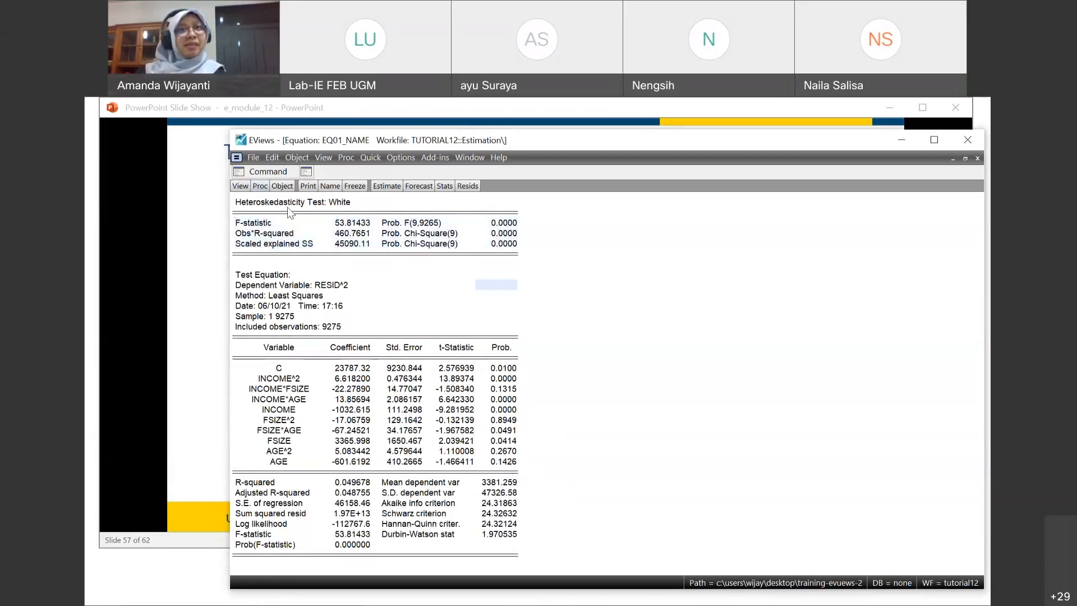
Step: Open the equation estimation settings of EQ01_NAME and switch to PowerPoint to read slide 58 on robust standard errors
{"action": "left_click", "coordinate": [386, 185]}
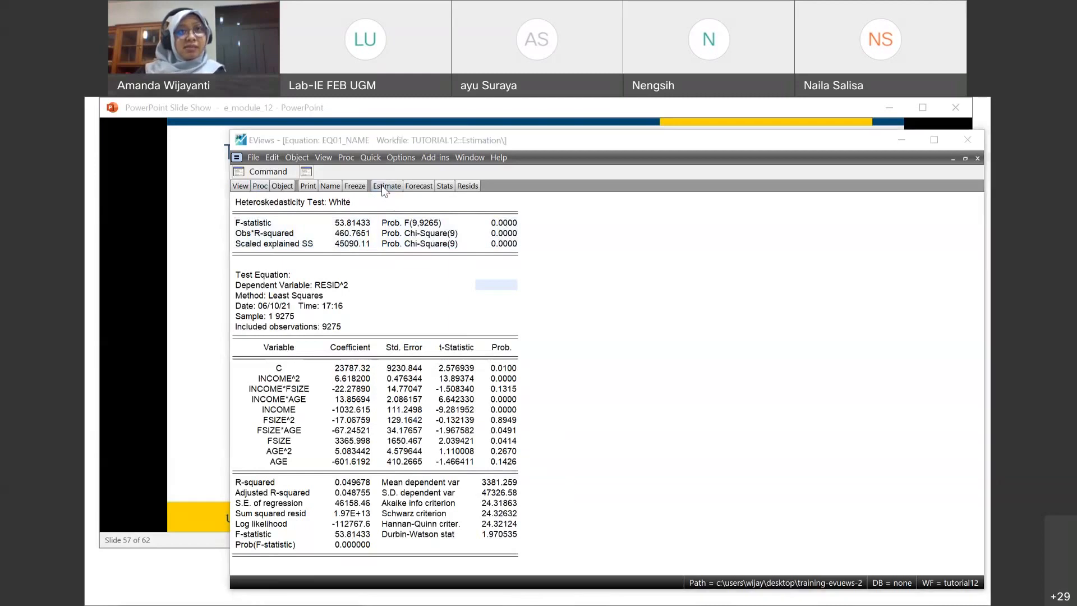
{"action": "left_click", "coordinate": [642, 339]}
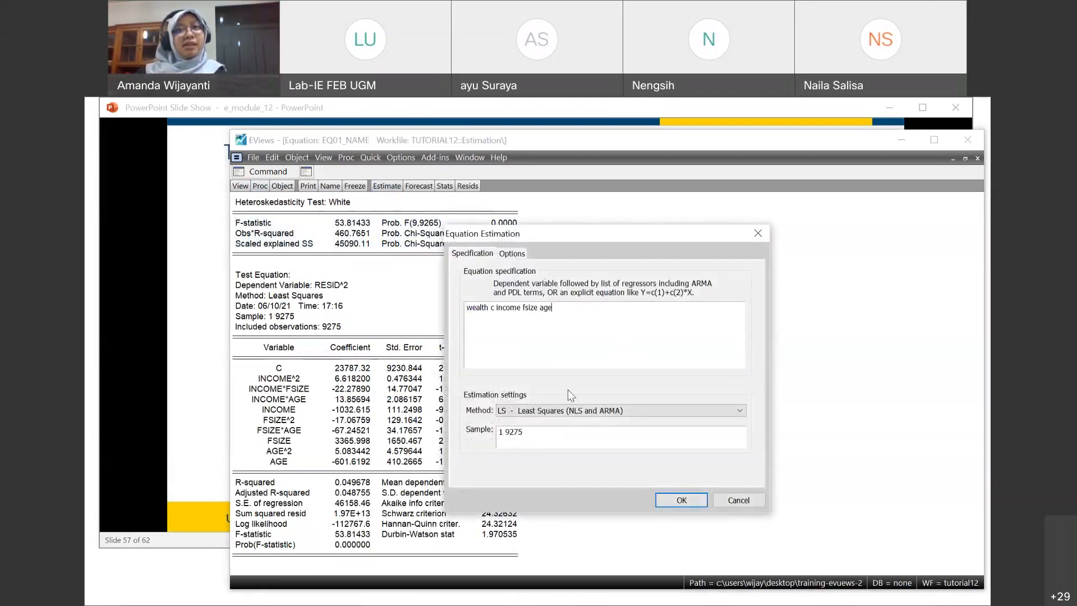
{"action": "left_click", "coordinate": [164, 292]}
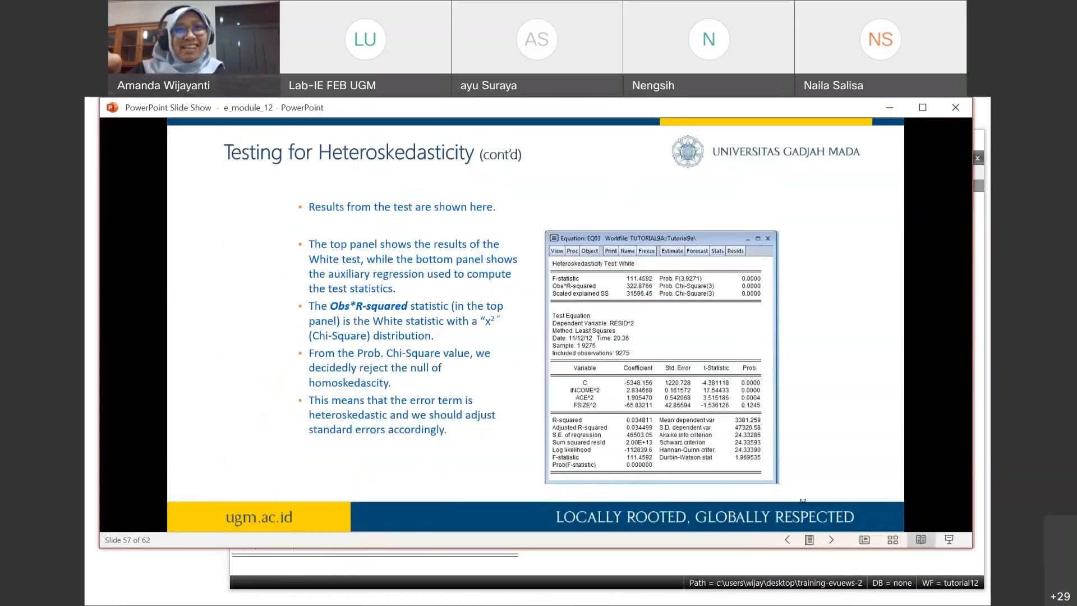
{"action": "key", "text": "Right"}
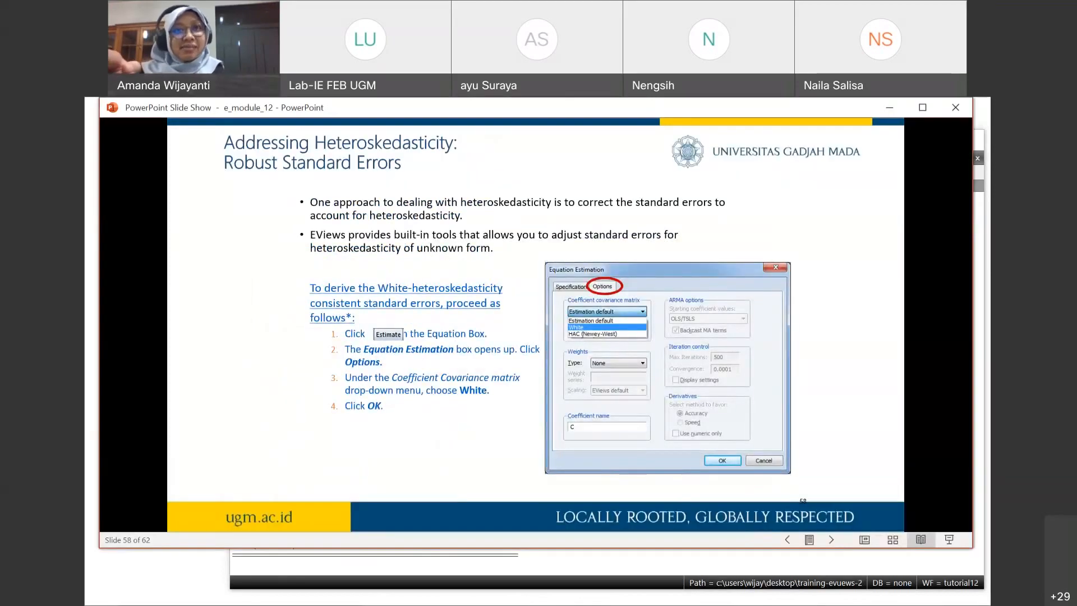
{"action": "key", "text": "Left"}
{"action": "key", "text": "Right"}
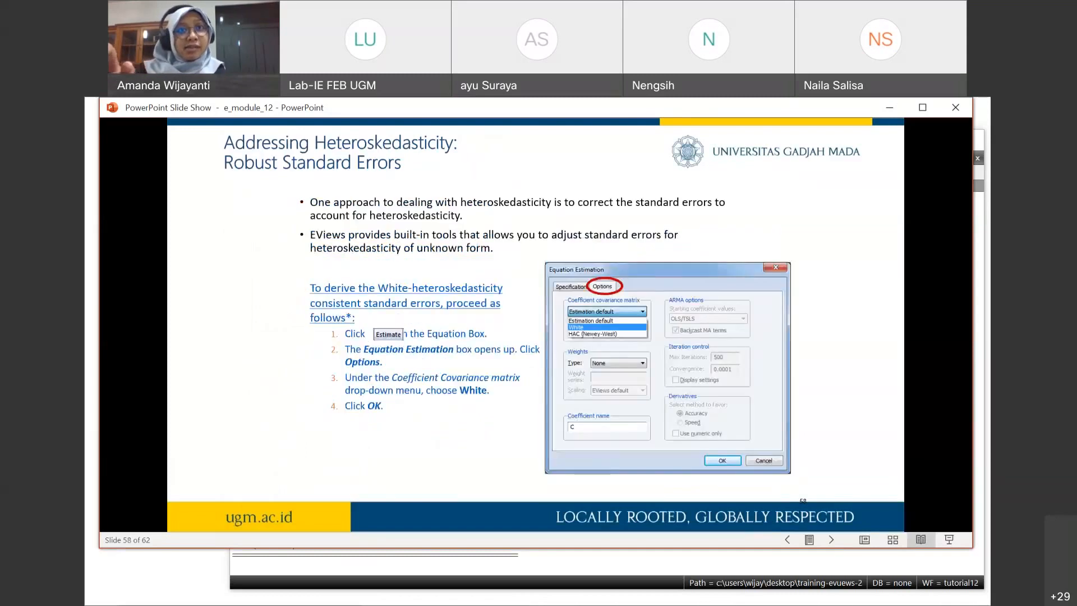
Step: Switch to EViews and set the coefficient covariance method in the EQ01_NAME estimation options to Huber-White
{"action": "left_click", "coordinate": [528, 604]}
{"action": "left_click", "coordinate": [520, 255]}
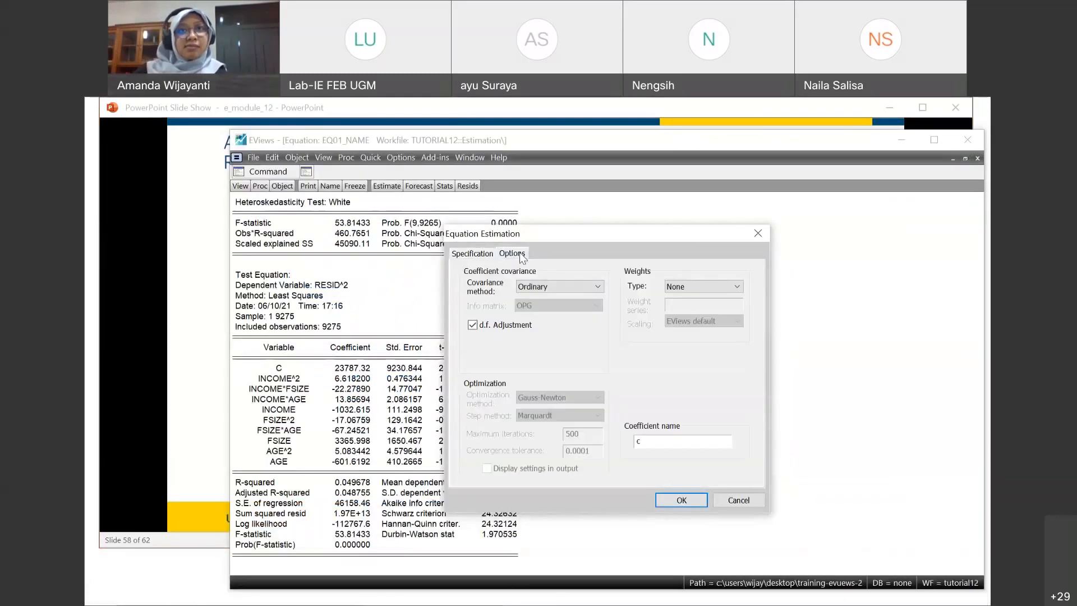
{"action": "left_click", "coordinate": [530, 287]}
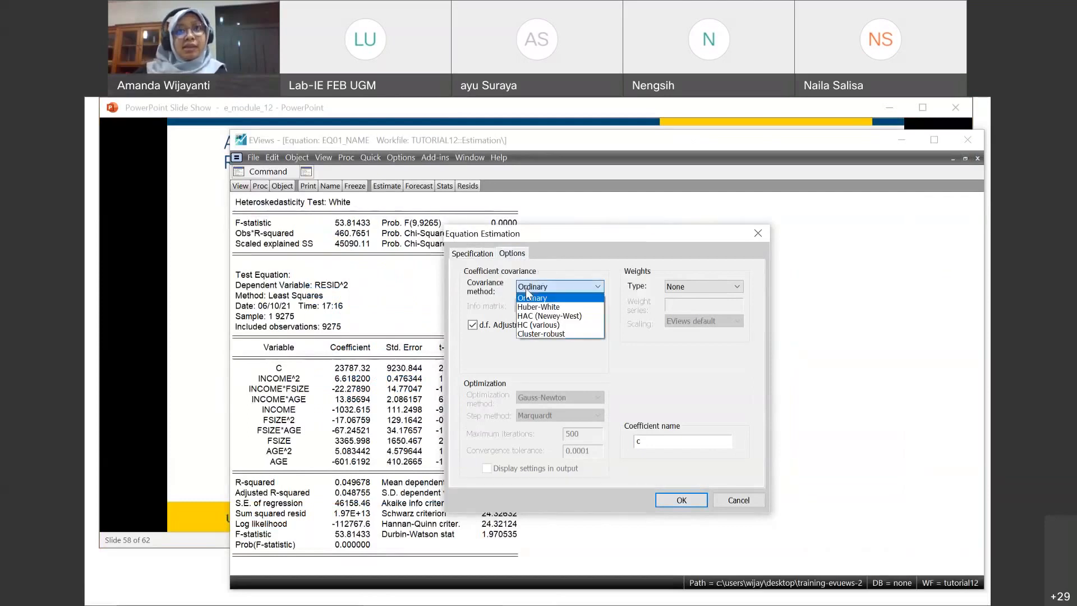
{"action": "left_click", "coordinate": [595, 308]}
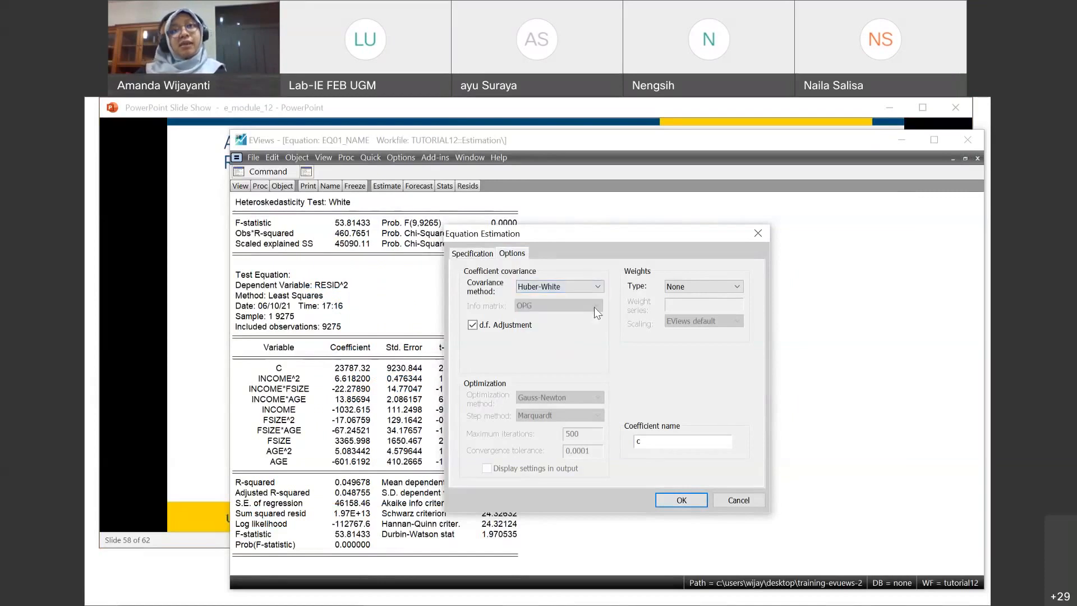
Step: Check the Huber-White choice against slide 58 in PowerPoint and re-estimate EQ01_NAME with it in EViews
{"action": "left_click", "coordinate": [171, 249]}
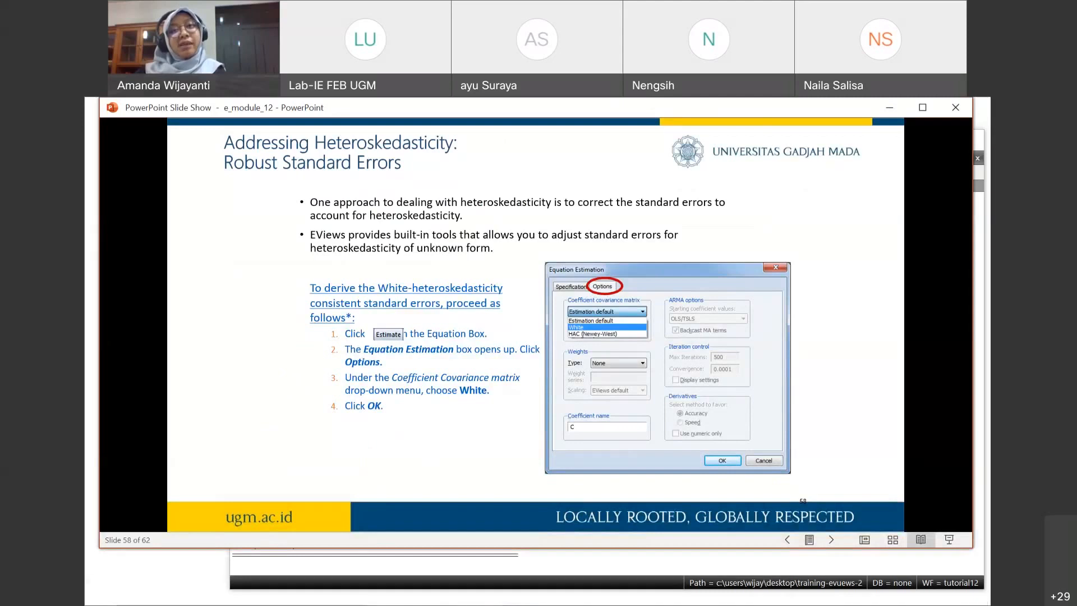
{"action": "left_click", "coordinate": [511, 600]}
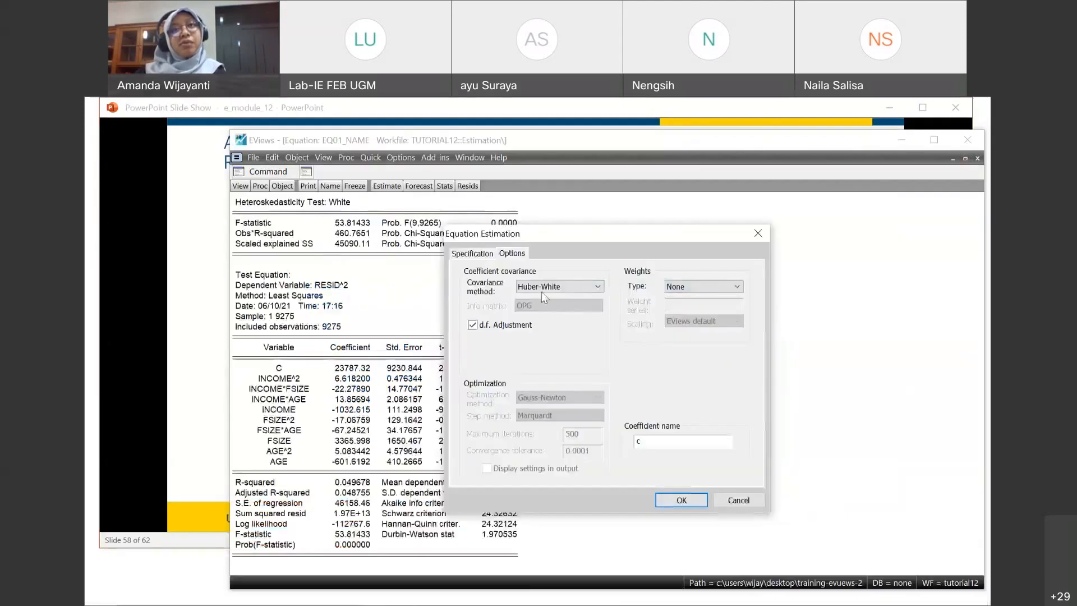
{"action": "left_click", "coordinate": [595, 290]}
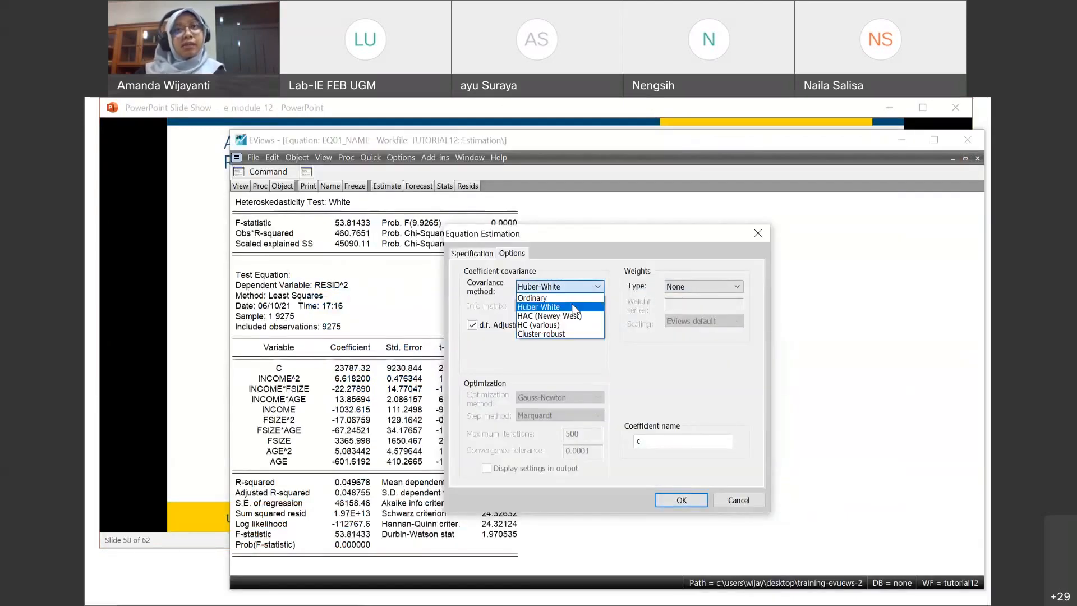
{"action": "left_click", "coordinate": [555, 302]}
{"action": "left_click", "coordinate": [183, 272]}
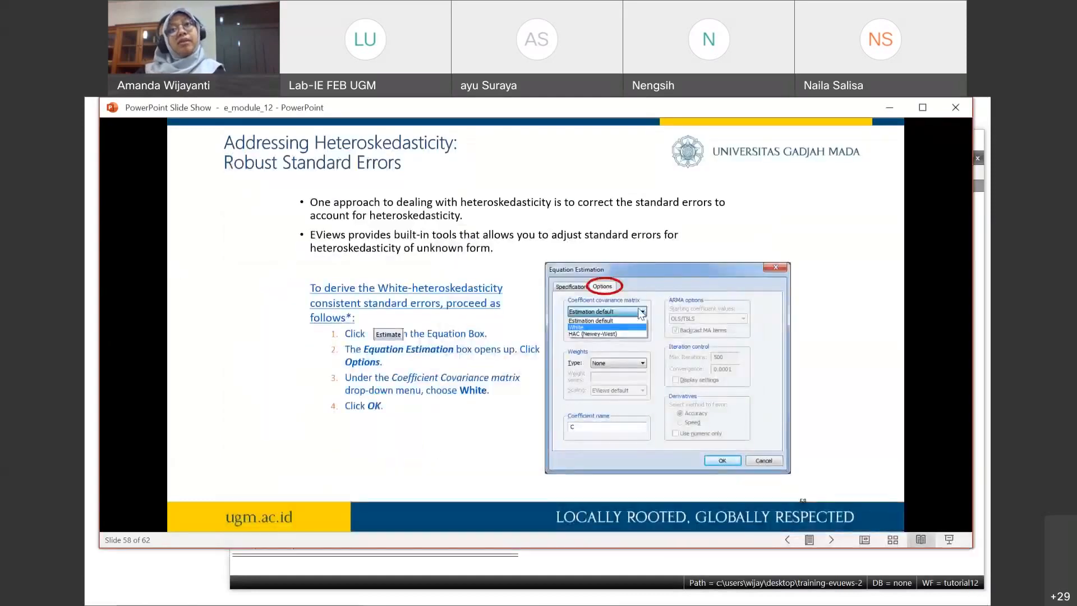
{"action": "left_click", "coordinate": [528, 598]}
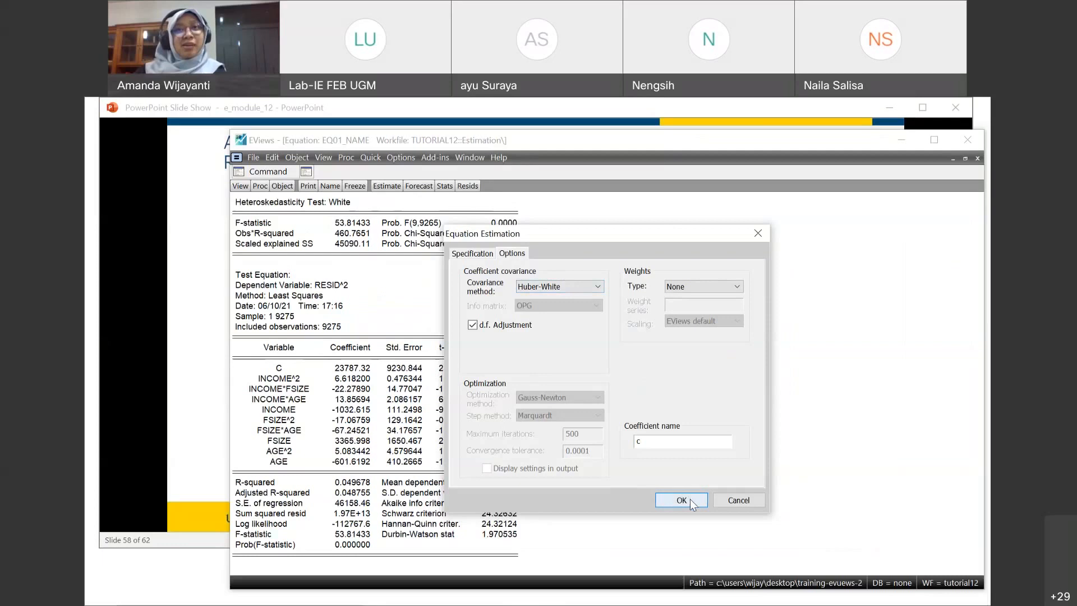
{"action": "left_click", "coordinate": [690, 499]}
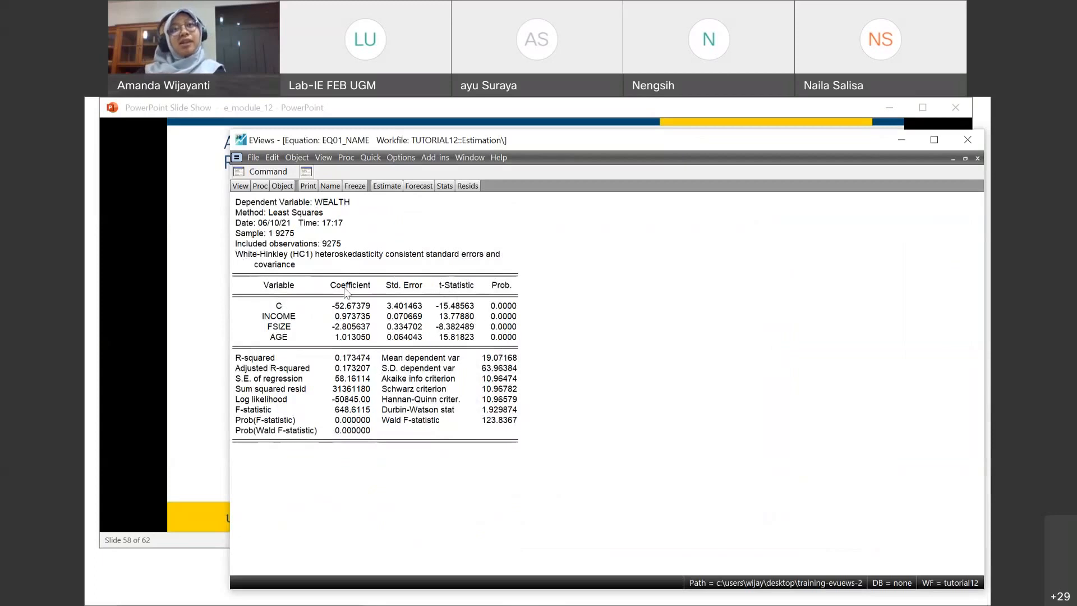
Step: Examine the heteroskedasticity-consistent standard errors note in the EQ01_NAME output and switch to PowerPoint to read slide 59
{"action": "left_click_drag", "start_coordinate": [240, 259], "coordinate": [508, 263]}
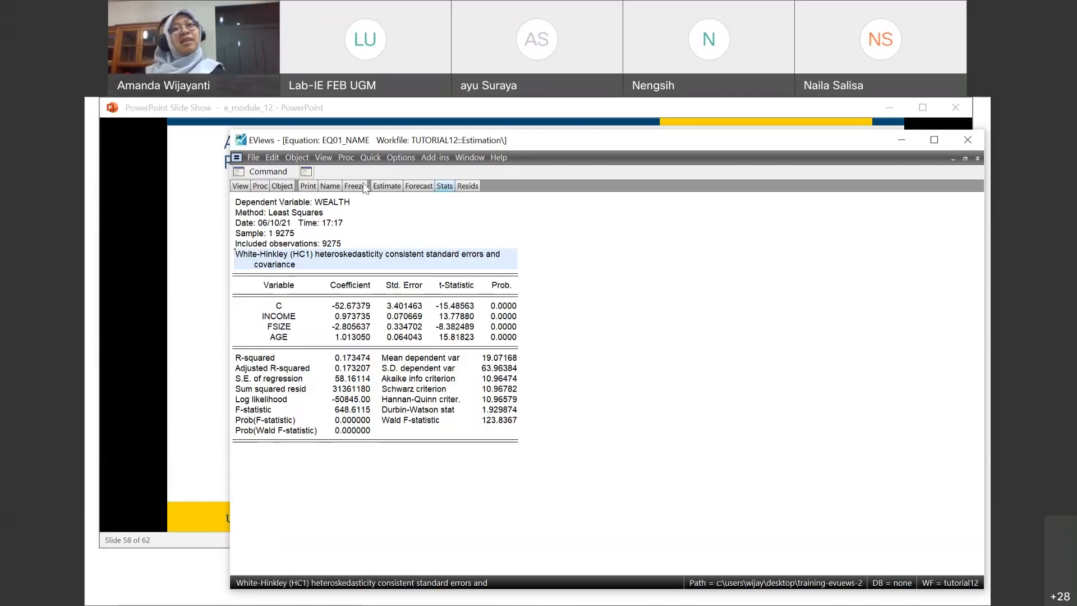
{"action": "left_click", "coordinate": [315, 294]}
{"action": "left_click_drag", "start_coordinate": [243, 251], "coordinate": [509, 268]}
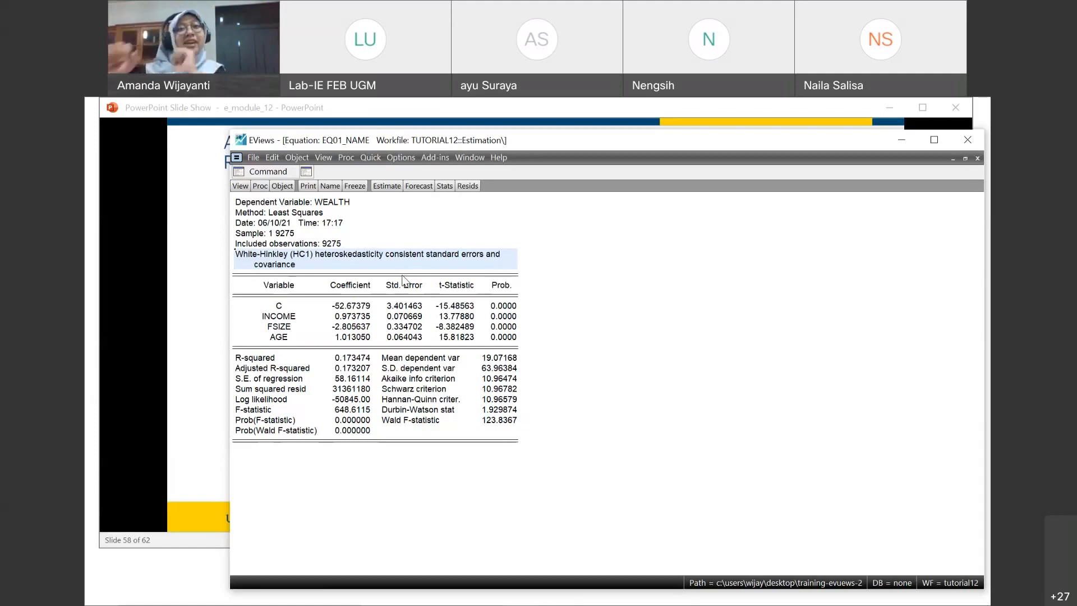
{"action": "left_click", "coordinate": [206, 310]}
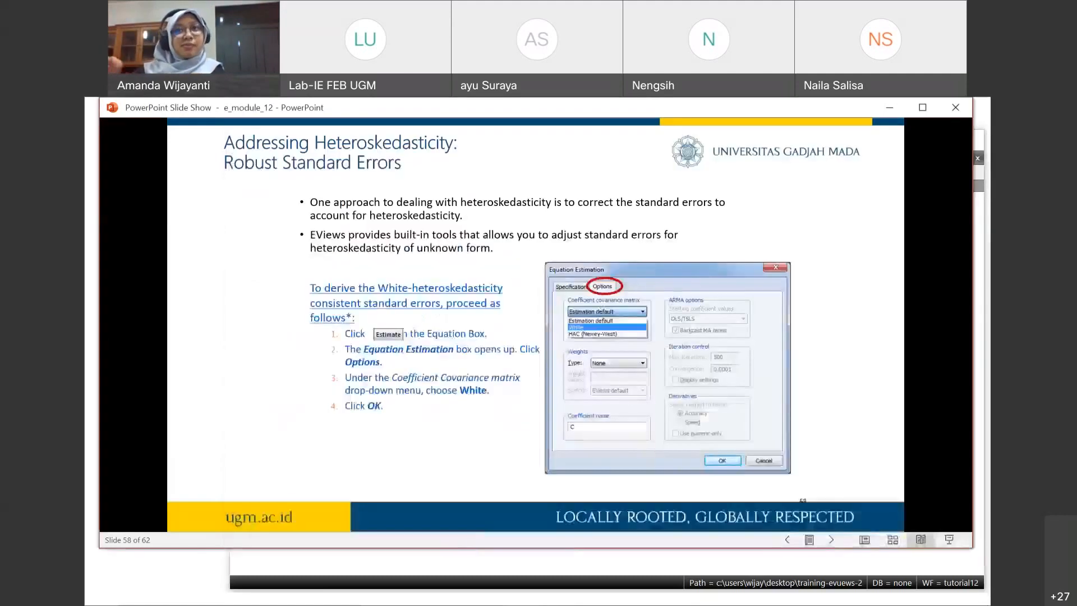
{"action": "key", "text": "Right"}
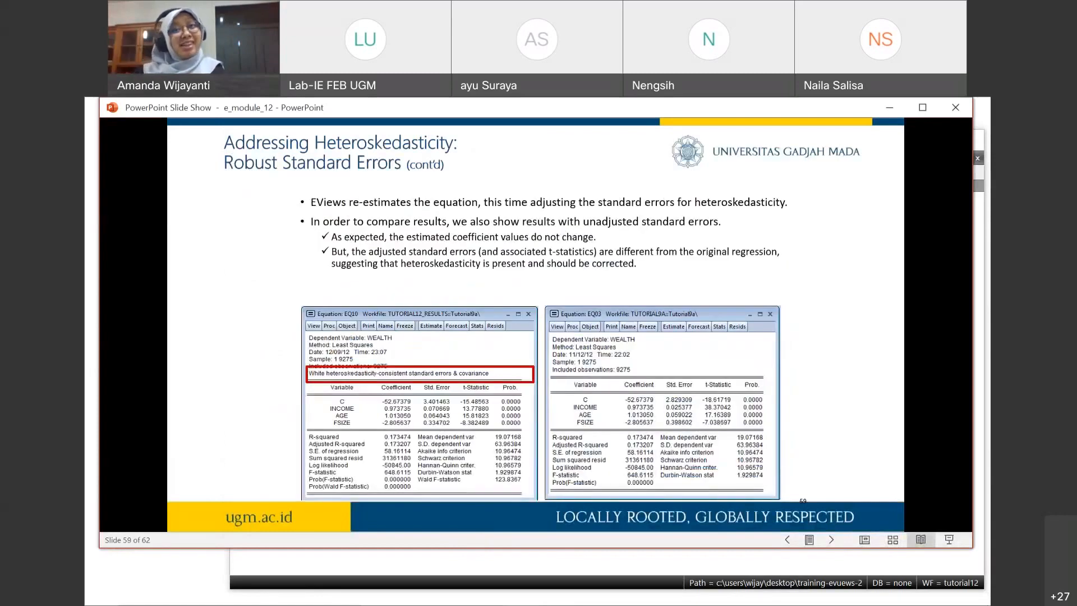
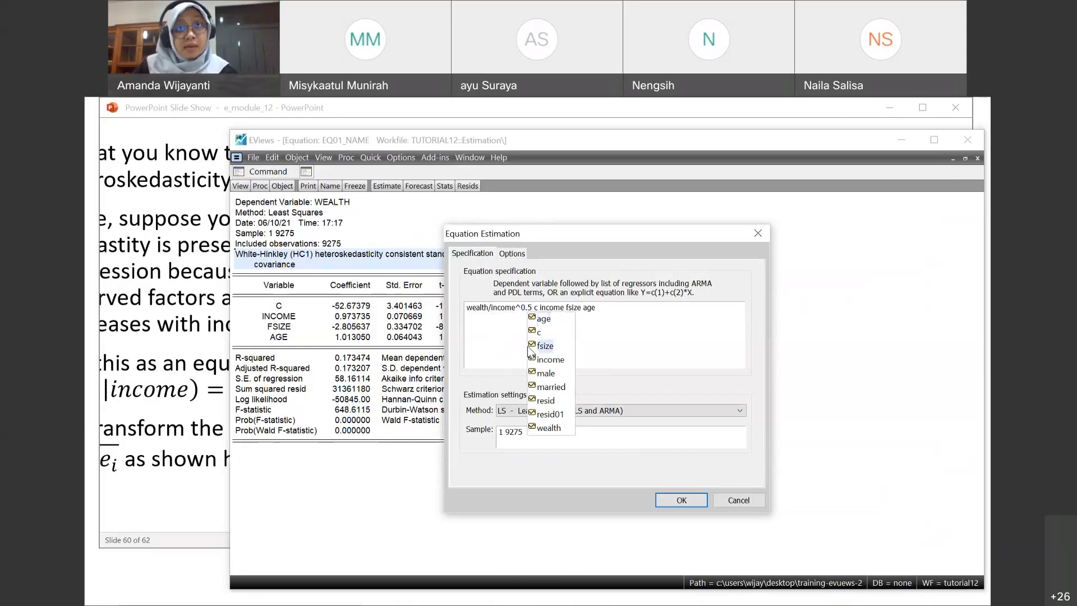
Step: Copy income^0.5 from the dependent variable term and append it to the income, fsize and age regressors in the equation specification
{"action": "left_click", "coordinate": [522, 329]}
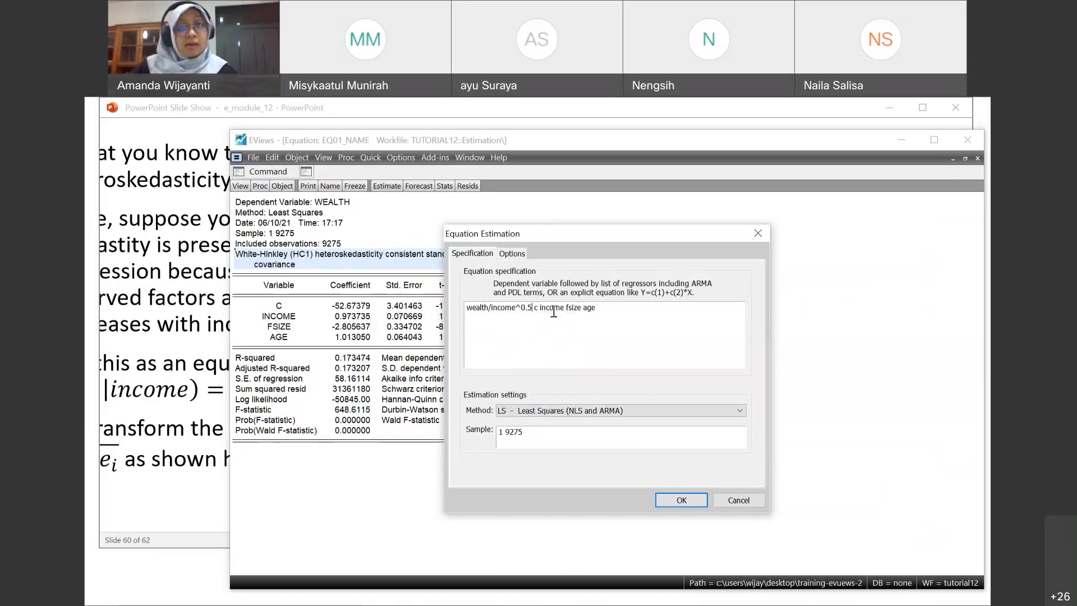
{"action": "key", "text": "shift+Left"}
{"action": "key", "text": "shift+Left"}
{"action": "key", "text": "shift+Left"}
{"action": "key", "text": "shift+Left"}
{"action": "key", "text": "shift+Left"}
{"action": "key", "text": "shift+Left"}
{"action": "key", "text": "shift+Left"}
{"action": "key", "text": "shift+Left"}
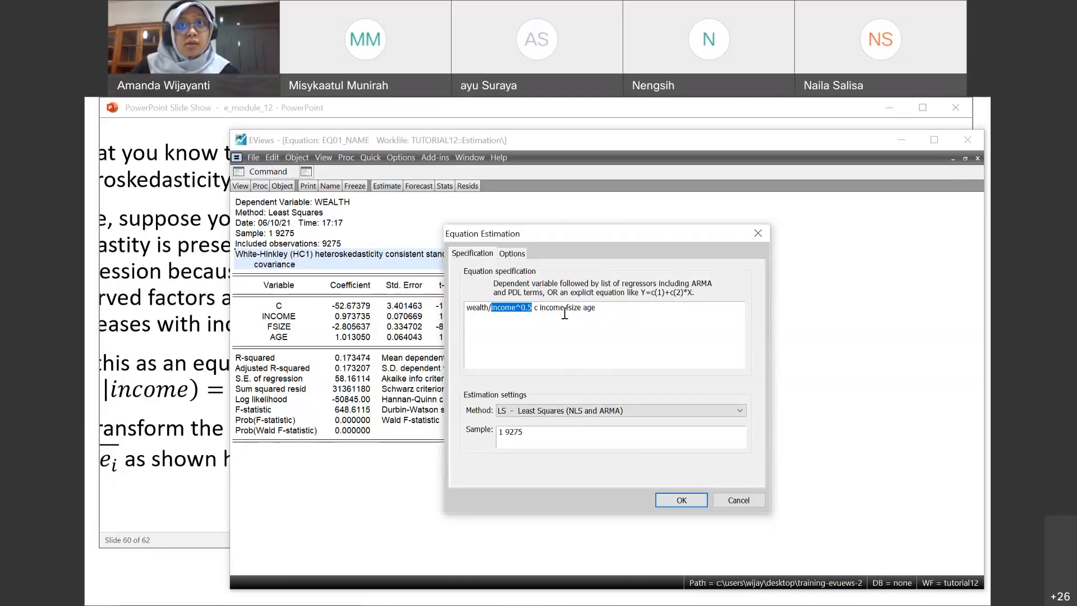
{"action": "left_click", "coordinate": [564, 309]}
{"action": "type", "text": "income^0.5"}
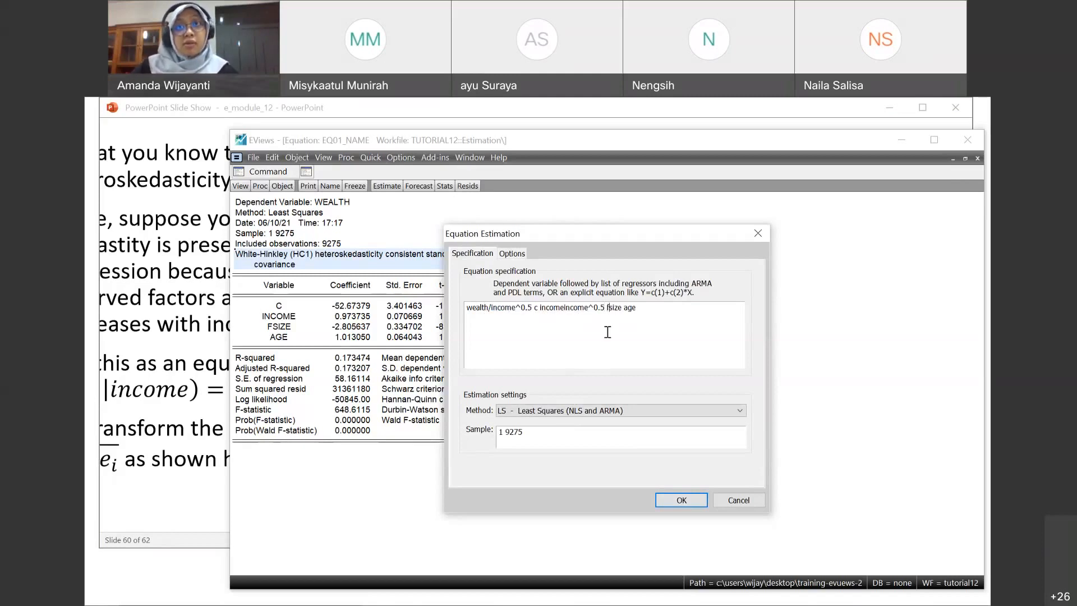
{"action": "type", "text": "income^0.5"}
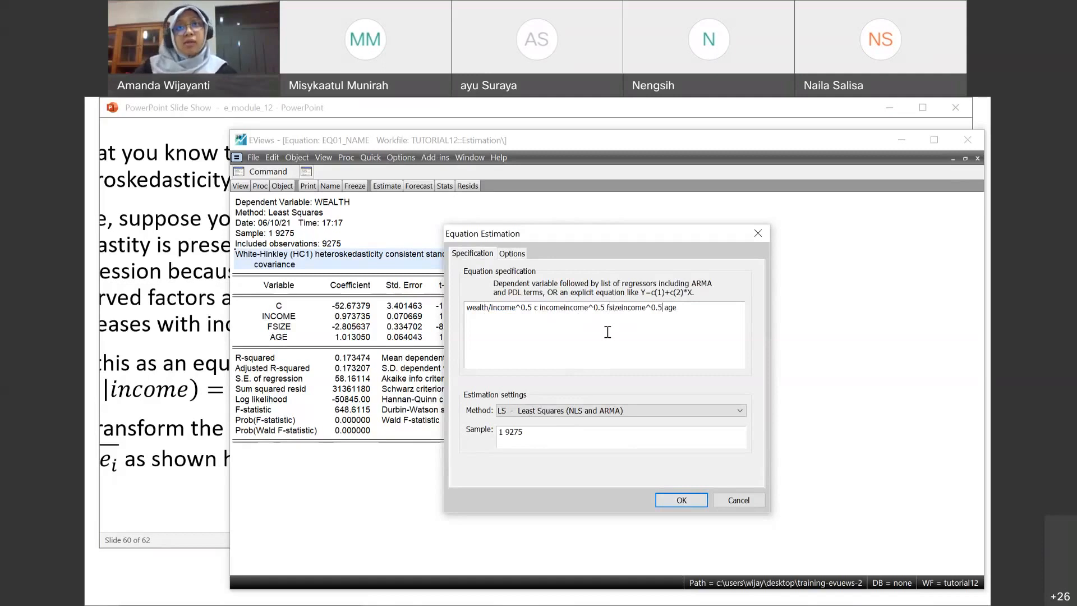
{"action": "type", "text": "income^0.5"}
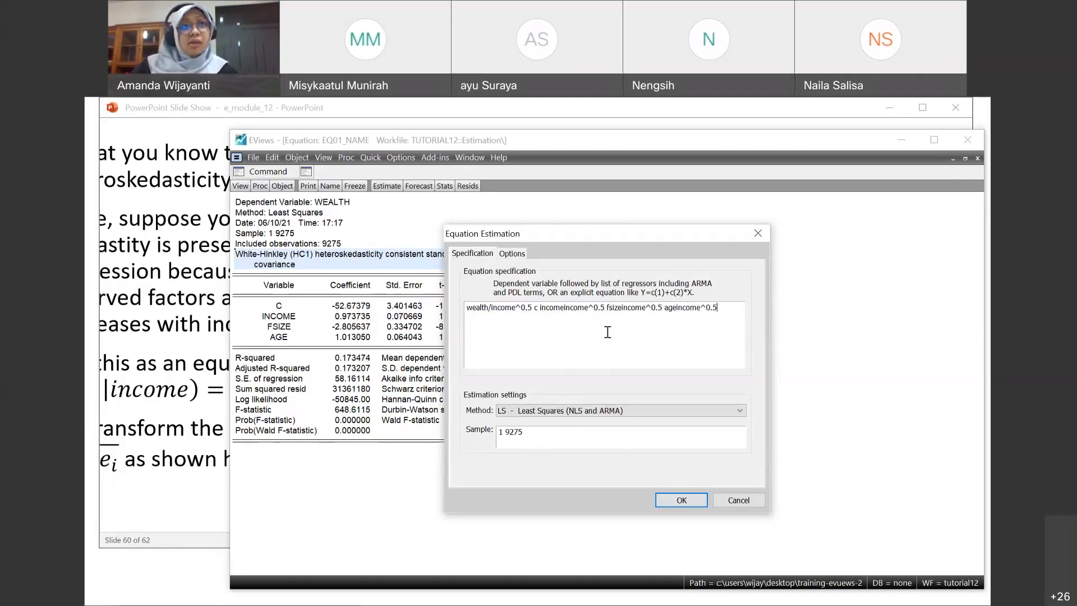
Step: Check the specification against slide 60 in PowerPoint and replace the constant c with 1/income^0.5 in EViews
{"action": "left_click", "coordinate": [183, 318]}
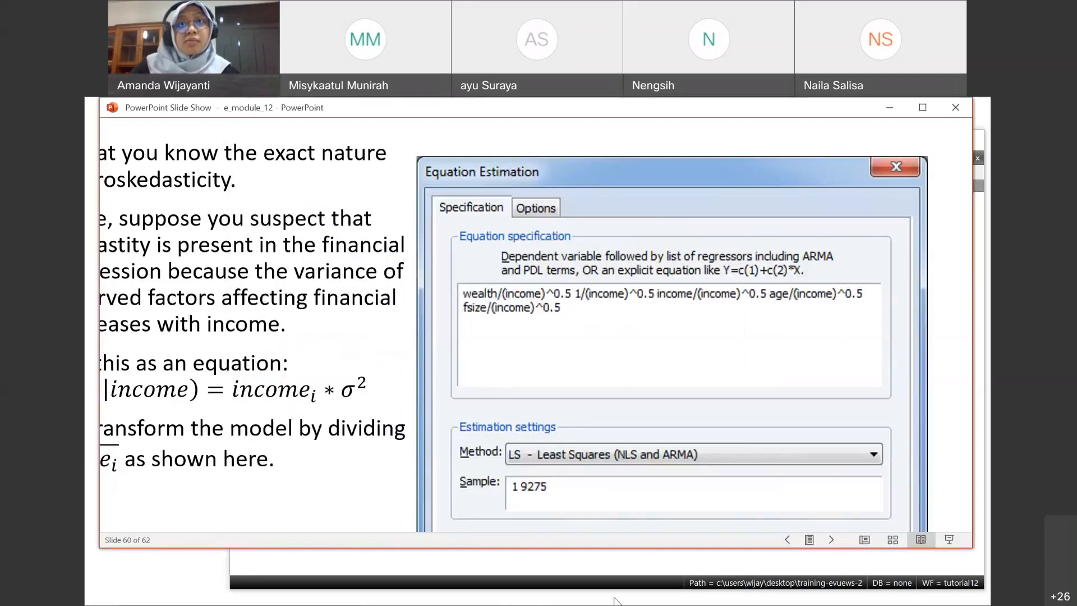
{"action": "left_click", "coordinate": [529, 594]}
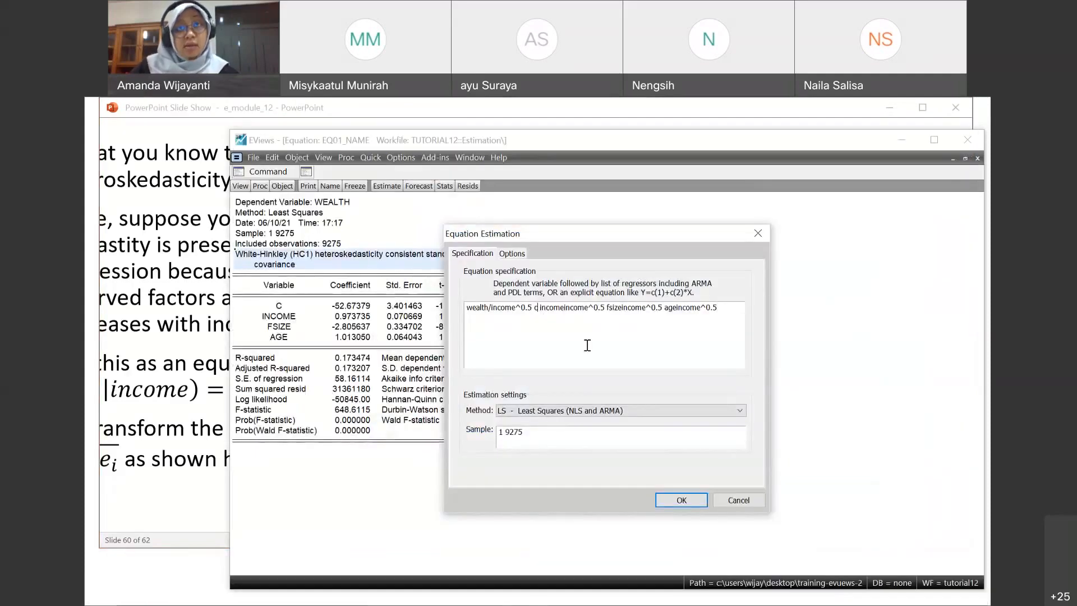
{"action": "key", "text": "BackSpace"}
{"action": "type", "text": "1/"}
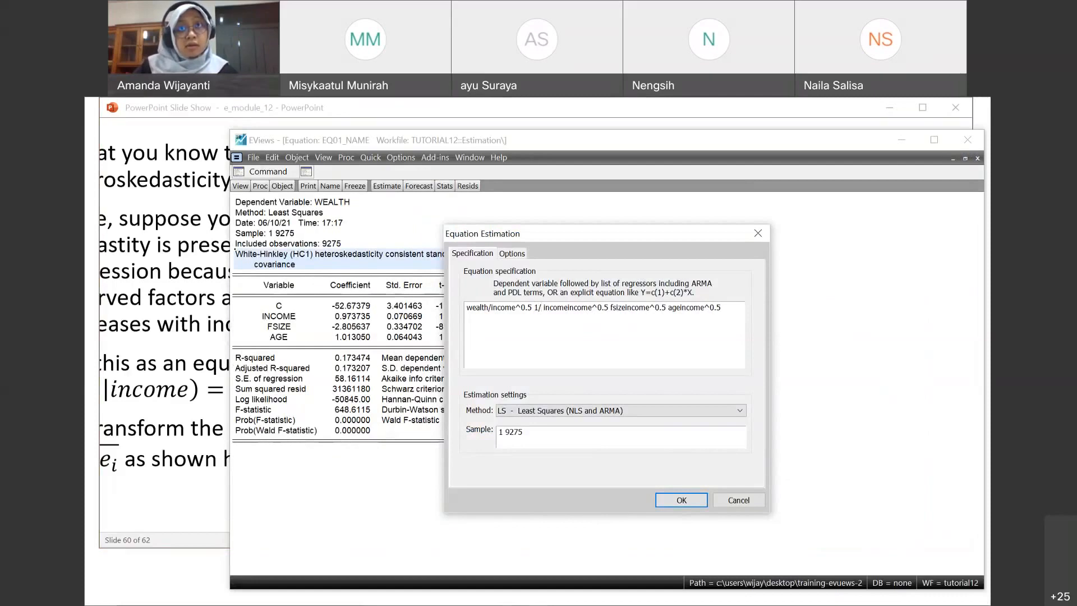
{"action": "type", "text": "income^0.5"}
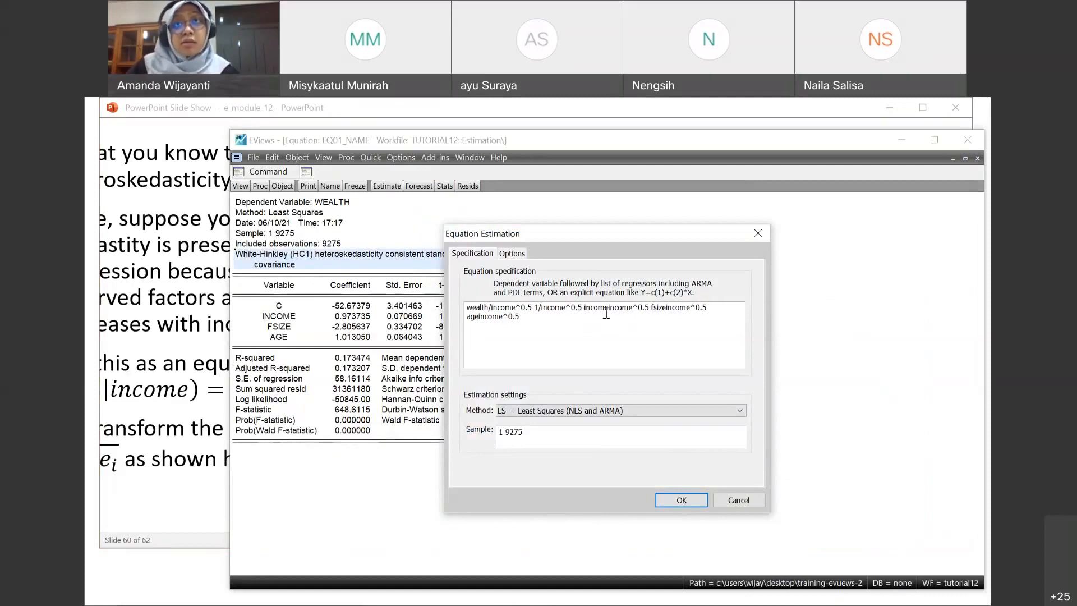
Step: Insert division signs to form income/income^0.5, fsize/income^0.5 and age/income^0.5, and estimate the transformed equation
{"action": "left_click_drag", "start_coordinate": [605, 307], "coordinate": [609, 308]}
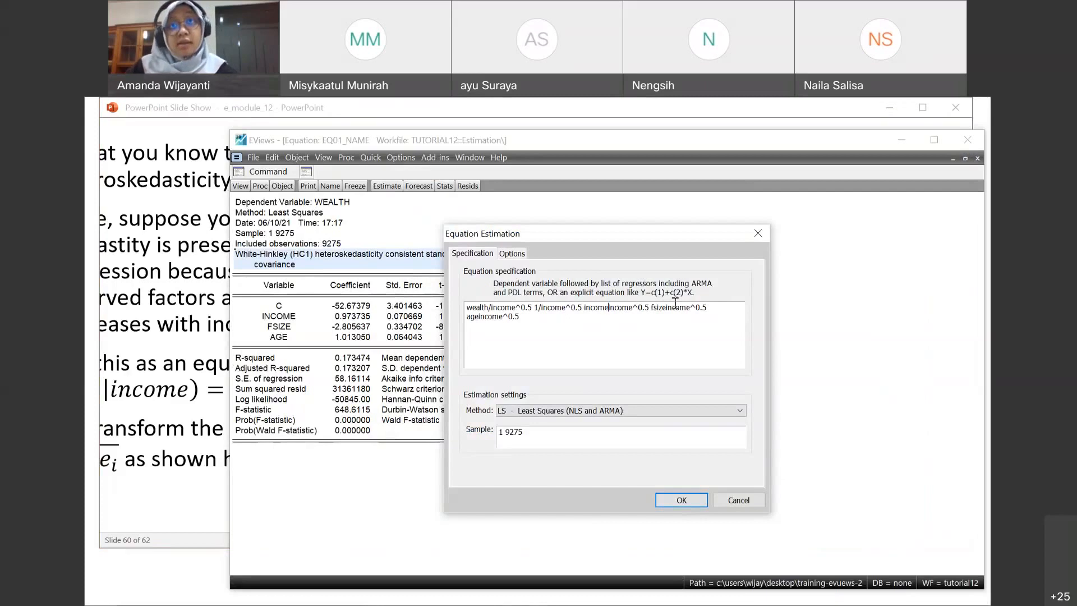
{"action": "type", "text": "/"}
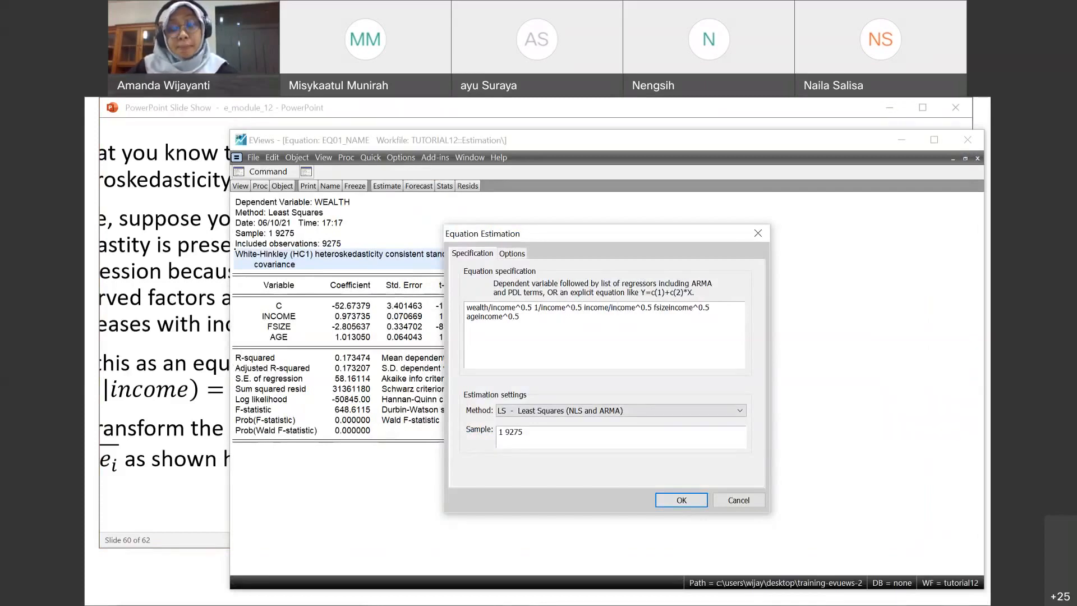
{"action": "type", "text": "/"}
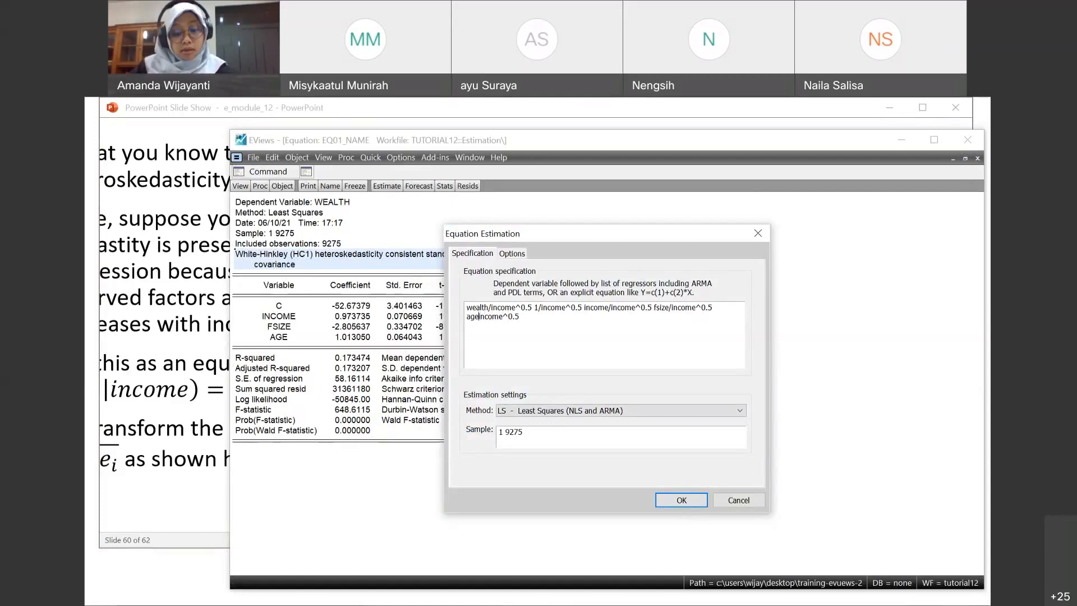
{"action": "type", "text": "/"}
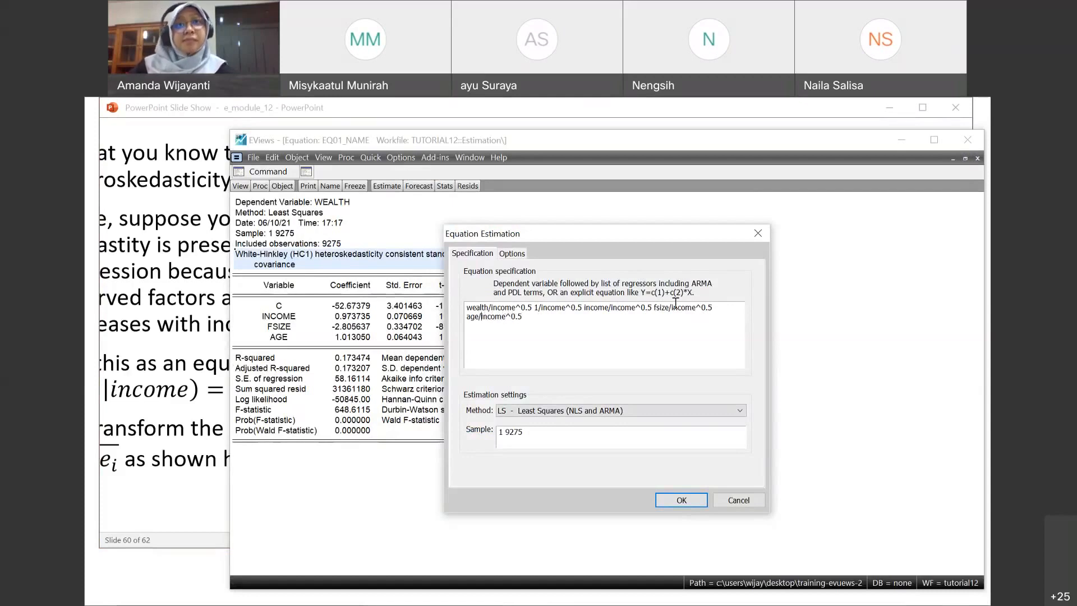
{"action": "left_click", "coordinate": [683, 500]}
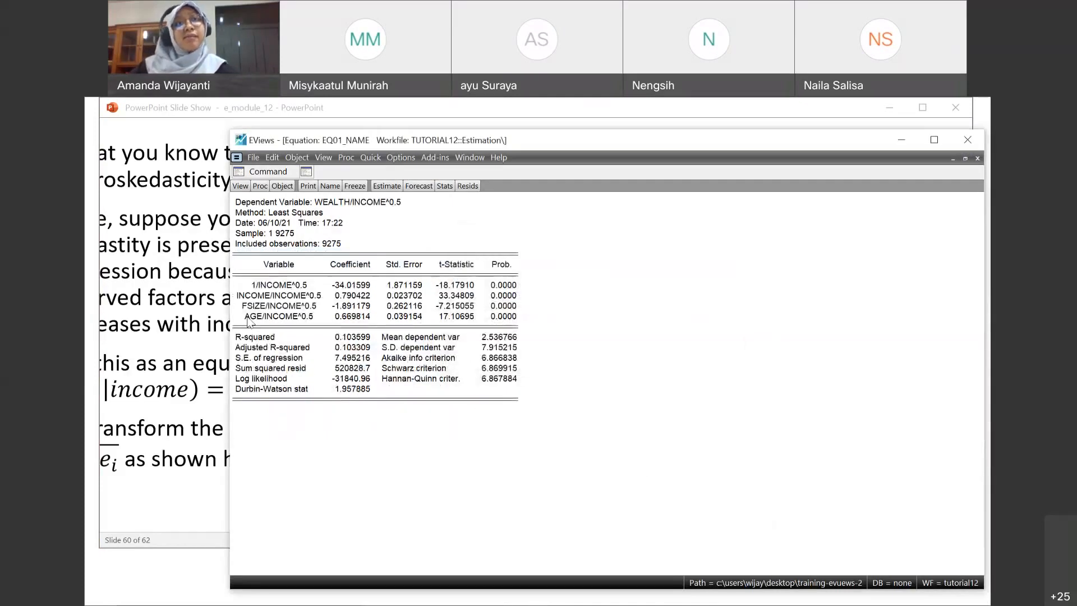
Step: Review the transformed regressors in the output, and read the Weighted Least Squares slides 60 and 61 in PowerPoint
{"action": "left_click_drag", "start_coordinate": [283, 288], "coordinate": [299, 320]}
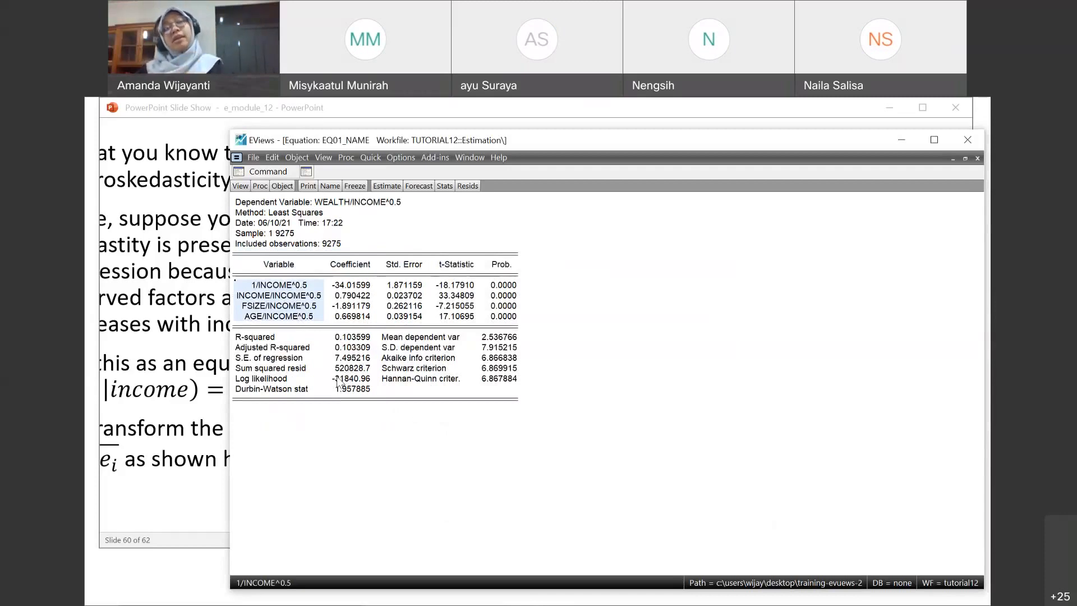
{"action": "left_click", "coordinate": [128, 274]}
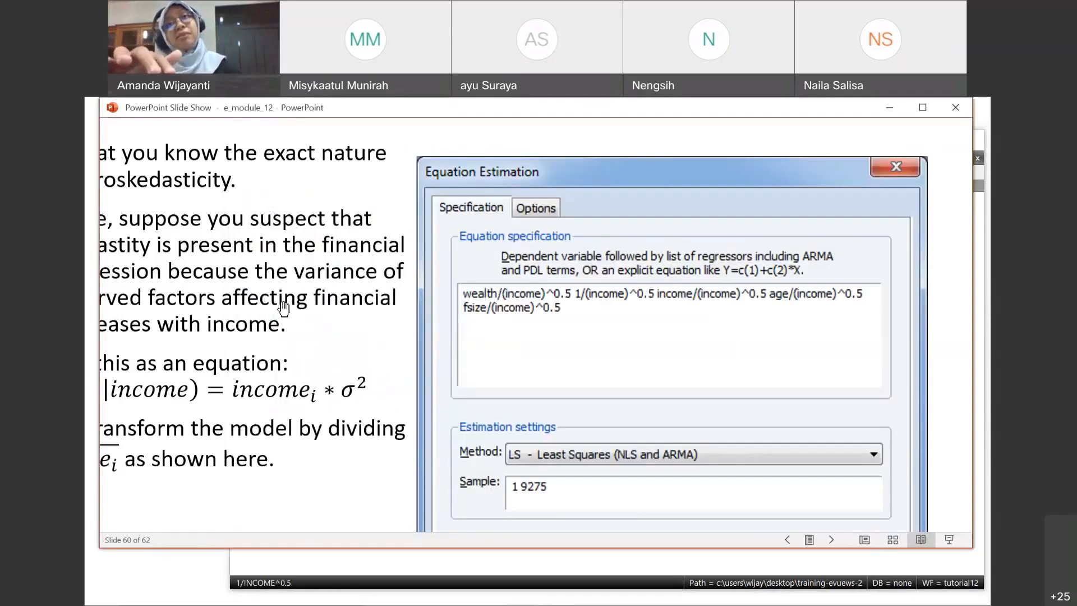
{"action": "scroll", "coordinate": [284, 309], "scroll_direction": "down", "scroll_amount": 4}
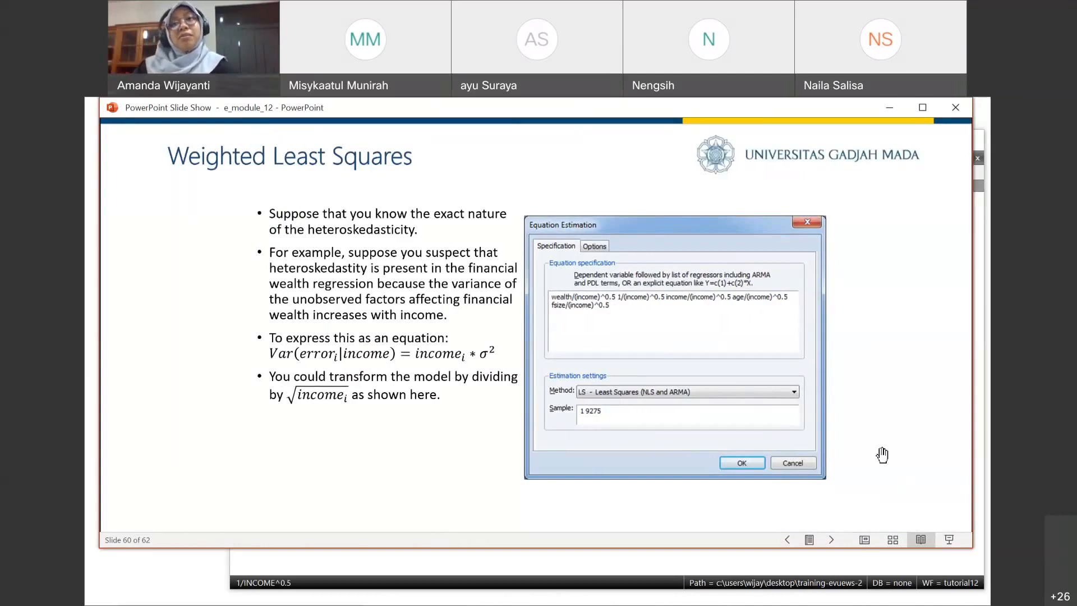
{"action": "scroll", "coordinate": [882, 455], "scroll_direction": "down", "scroll_amount": 3}
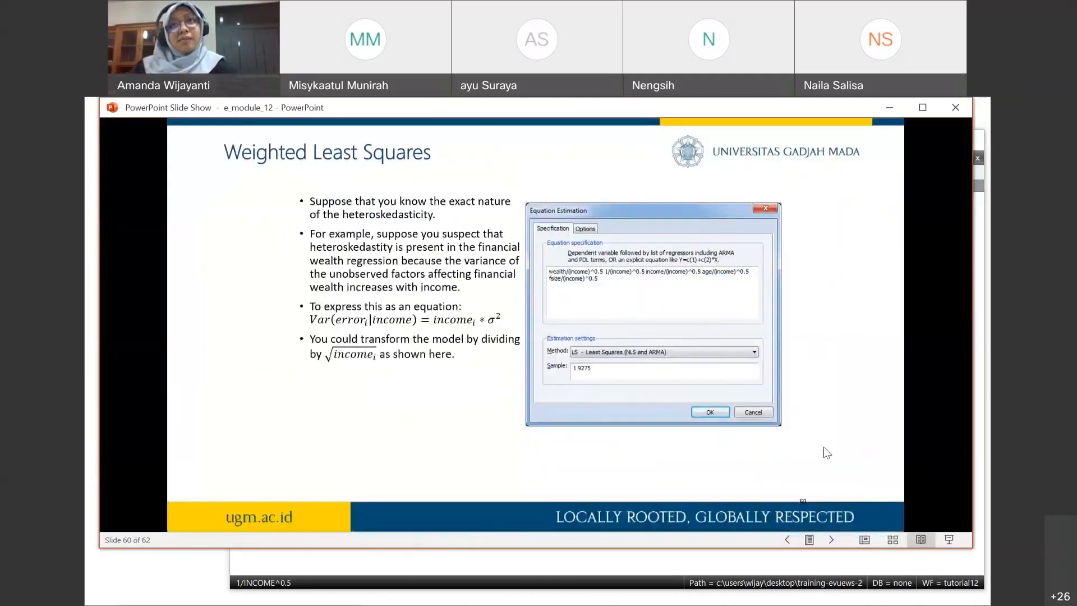
{"action": "left_click", "coordinate": [832, 540]}
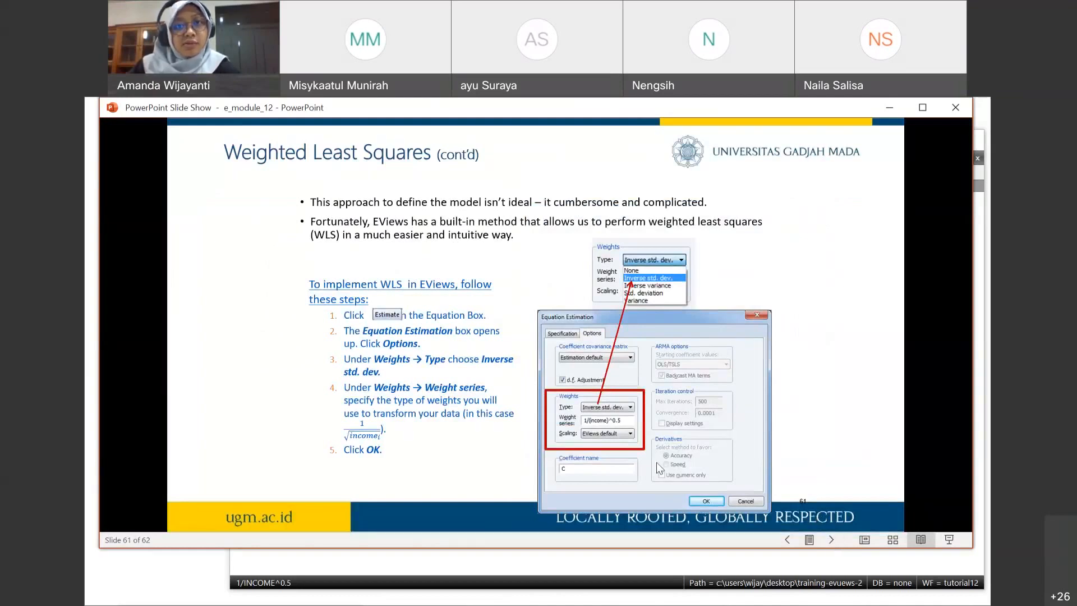
Step: Switch to EViews, reopen the equation's estimation settings and reduce the age/income^0.5 regressor to age
{"action": "left_click", "coordinate": [521, 594]}
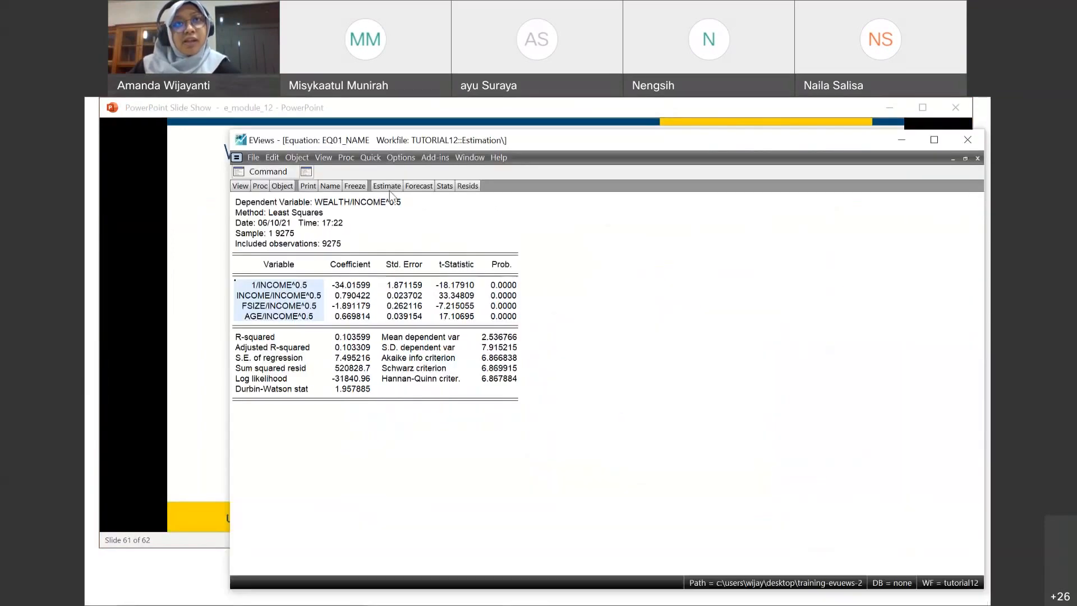
{"action": "left_click", "coordinate": [389, 187]}
{"action": "left_click", "coordinate": [534, 313]}
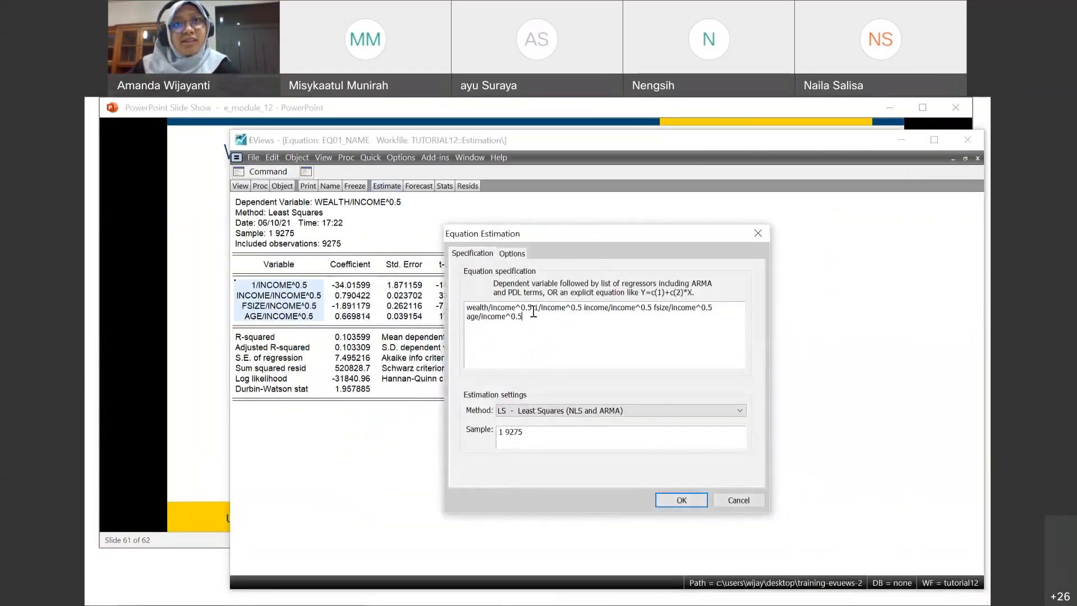
{"action": "left_click_drag", "start_coordinate": [534, 310], "coordinate": [562, 353]}
{"action": "left_click", "coordinate": [563, 317]}
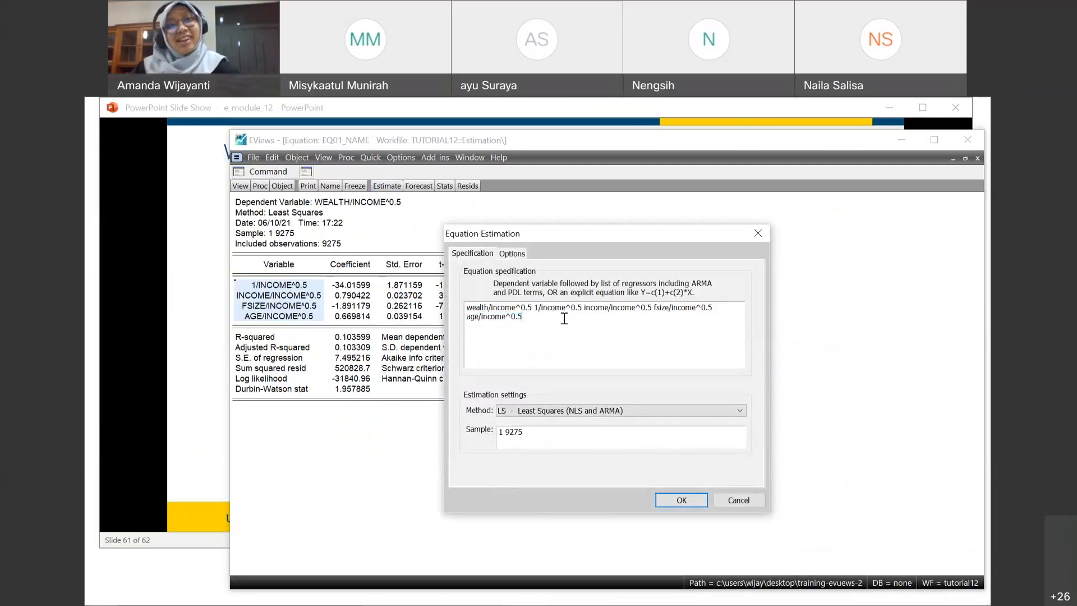
{"action": "key", "text": "BackSpace"}
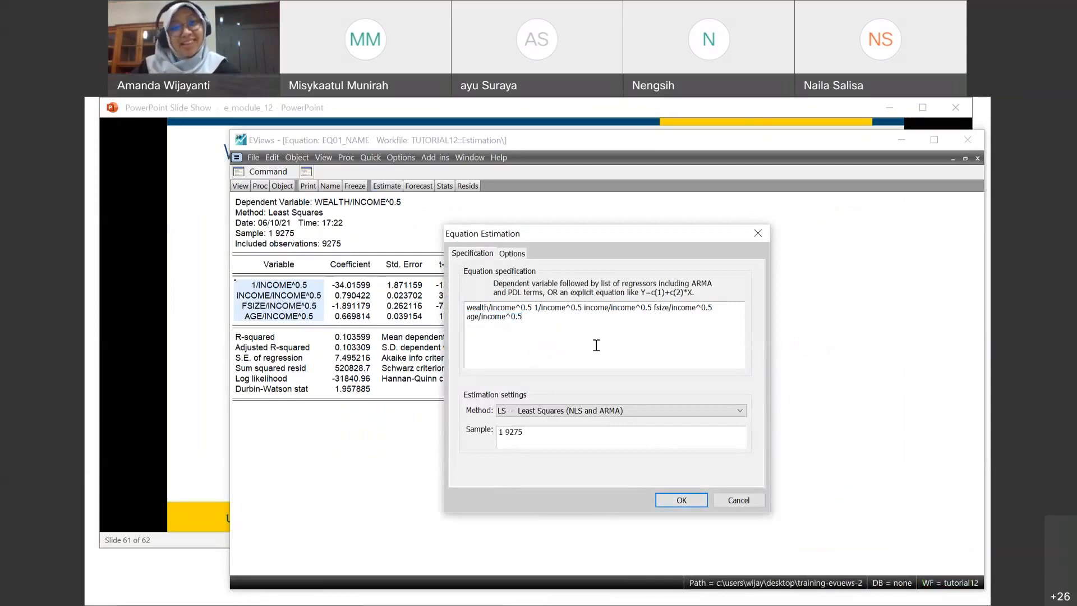
{"action": "key", "text": "BackSpace"}
{"action": "key", "text": "BackSpace"}
{"action": "key", "text": "BackSpace"}
{"action": "key", "text": "BackSpace"}
{"action": "key", "text": "BackSpace"}
{"action": "key", "text": "BackSpace"}
{"action": "key", "text": "BackSpace"}
{"action": "key", "text": "BackSpace"}
{"action": "key", "text": "BackSpace"}
{"action": "key", "text": "BackSpace"}
{"action": "key", "text": "BackSpace"}
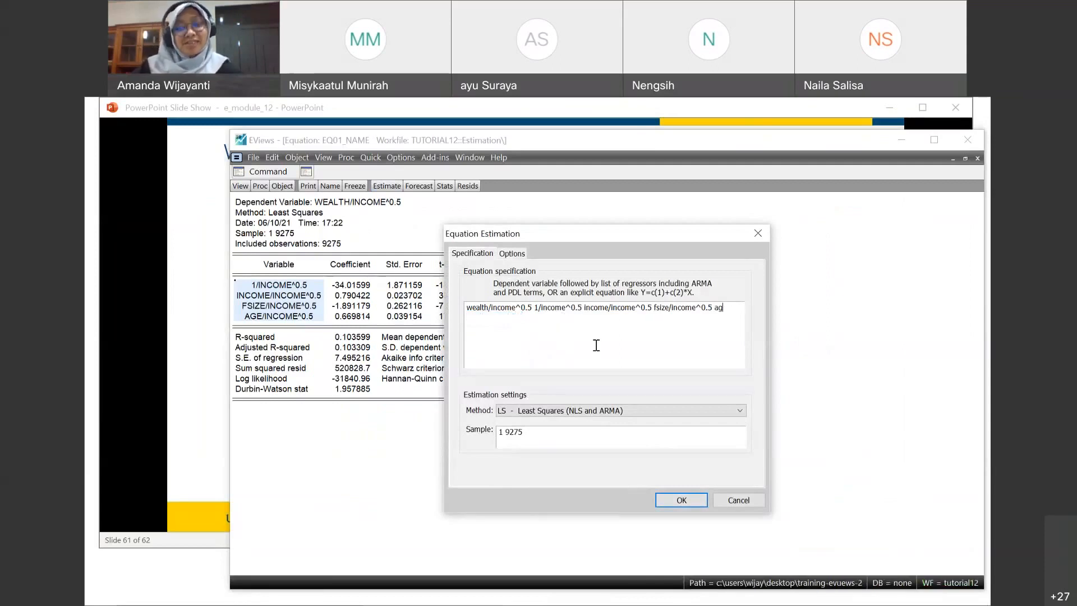
{"action": "type", "text": "e"}
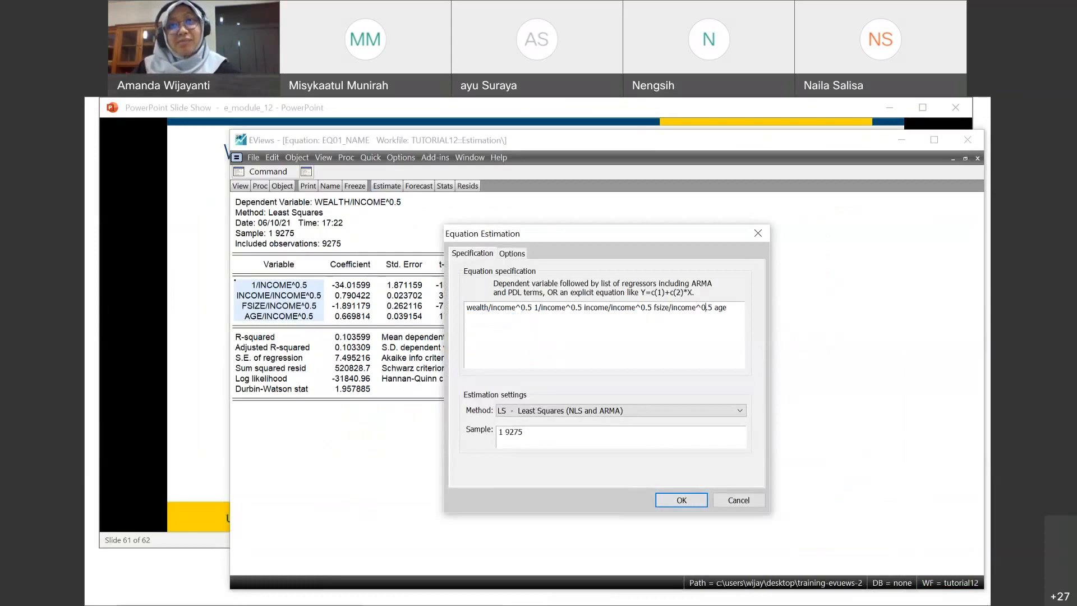
Step: Remove the division by income^0.5 from the fsize regressor, leaving only fsize
{"action": "left_click", "coordinate": [710, 308]}
{"action": "key", "text": "BackSpace"}
{"action": "key", "text": "BackSpace"}
{"action": "key", "text": "BackSpace"}
{"action": "key", "text": "BackSpace"}
{"action": "key", "text": "BackSpace"}
{"action": "key", "text": "BackSpace"}
{"action": "key", "text": "BackSpace"}
{"action": "key", "text": "BackSpace"}
{"action": "key", "text": "BackSpace"}
{"action": "key", "text": "BackSpace"}
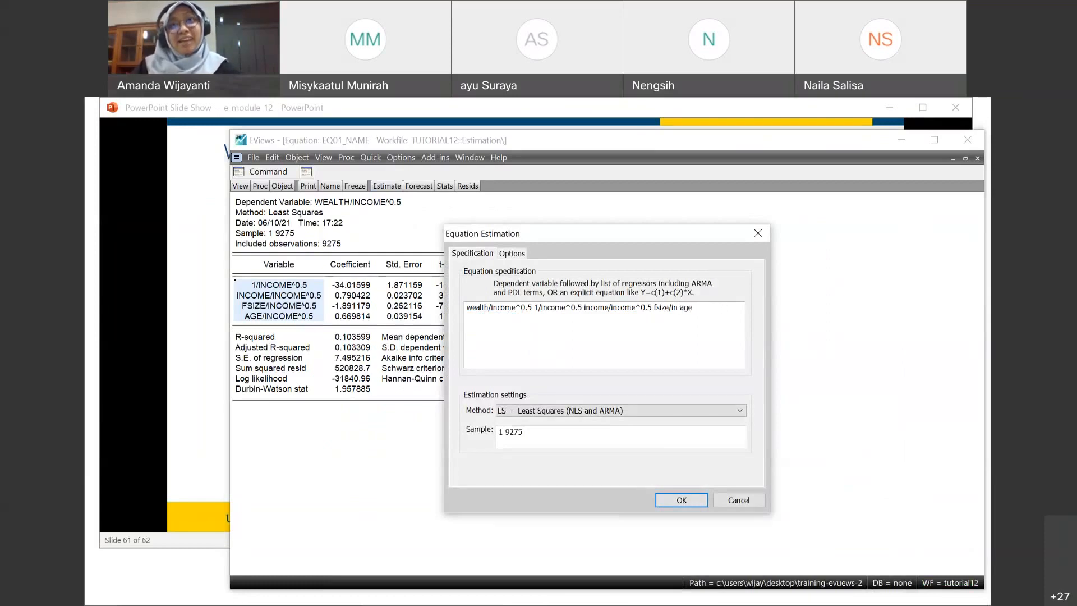
{"action": "key", "text": "BackSpace"}
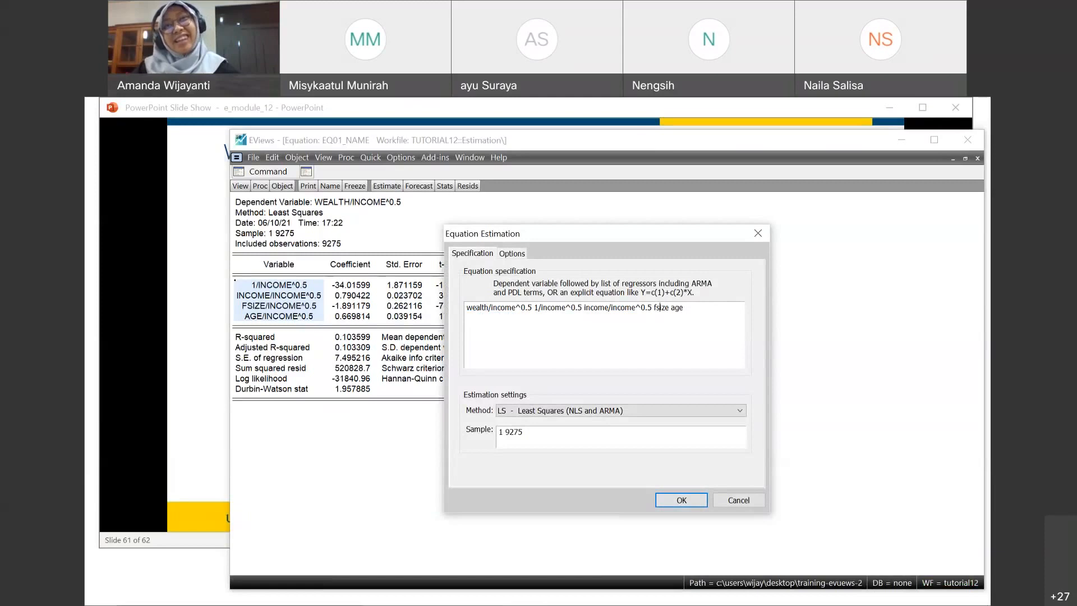
Step: Reduce the income/income^0.5 regressor in the equation specification to income
{"action": "key", "text": "BackSpace"}
{"action": "key", "text": "BackSpace"}
{"action": "key", "text": "BackSpace"}
{"action": "key", "text": "BackSpace"}
{"action": "key", "text": "BackSpace"}
{"action": "key", "text": "BackSpace"}
{"action": "key", "text": "BackSpace"}
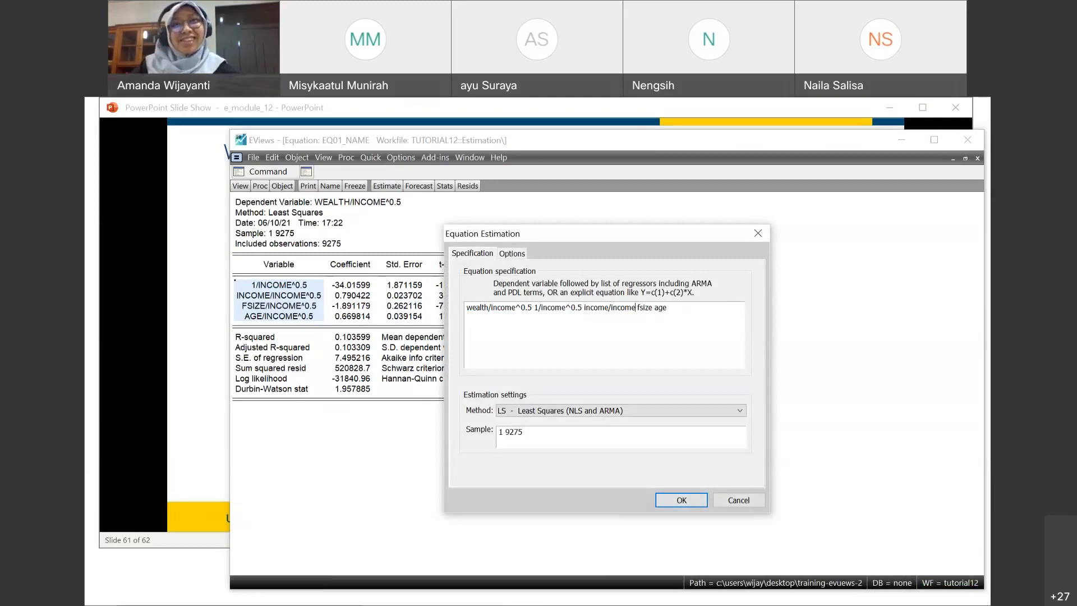
{"action": "key", "text": "BackSpace"}
{"action": "key", "text": "BackSpace"}
{"action": "key", "text": "BackSpace"}
{"action": "key", "text": "BackSpace"}
{"action": "key", "text": "BackSpace"}
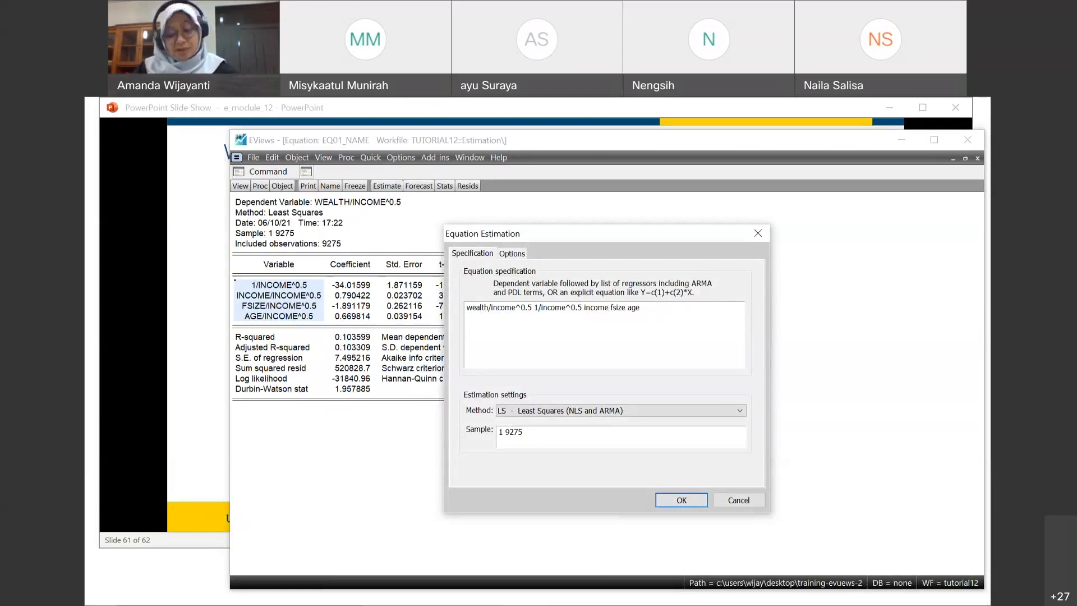
Step: Replace the 1/income^0.5 term in the equation specification with the constant c
{"action": "key", "text": "Left"}
{"action": "key", "text": "Left"}
{"action": "key", "text": "Left"}
{"action": "key", "text": "Left"}
{"action": "key", "text": "Left"}
{"action": "key", "text": "Left"}
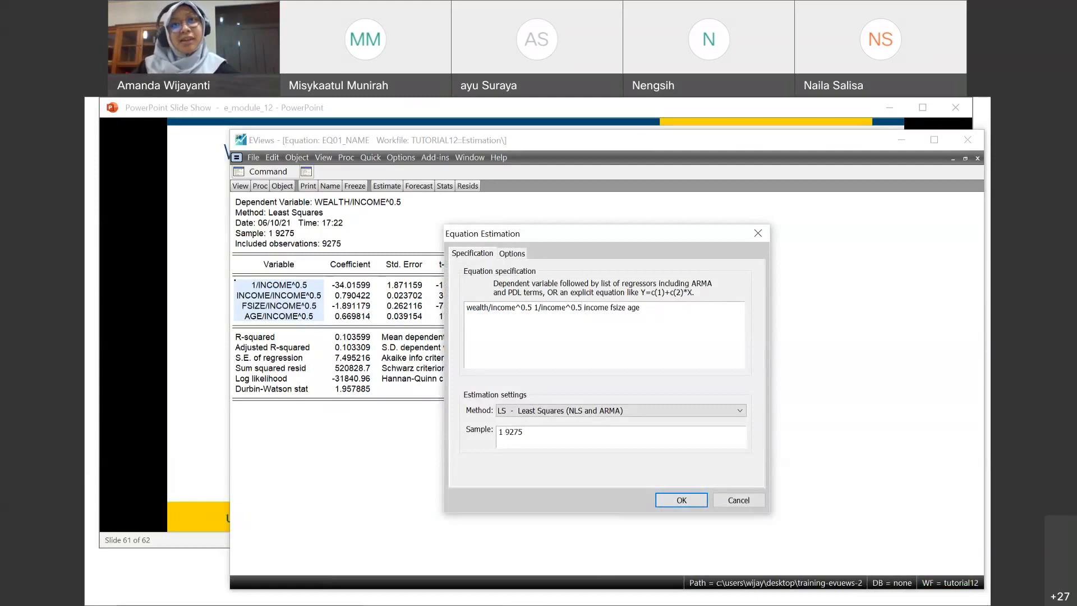
{"action": "key", "text": "BackSpace"}
{"action": "key", "text": "BackSpace"}
{"action": "key", "text": "BackSpace"}
{"action": "key", "text": "BackSpace"}
{"action": "key", "text": "BackSpace"}
{"action": "key", "text": "BackSpace"}
{"action": "key", "text": "BackSpace"}
{"action": "key", "text": "BackSpace"}
{"action": "key", "text": "BackSpace"}
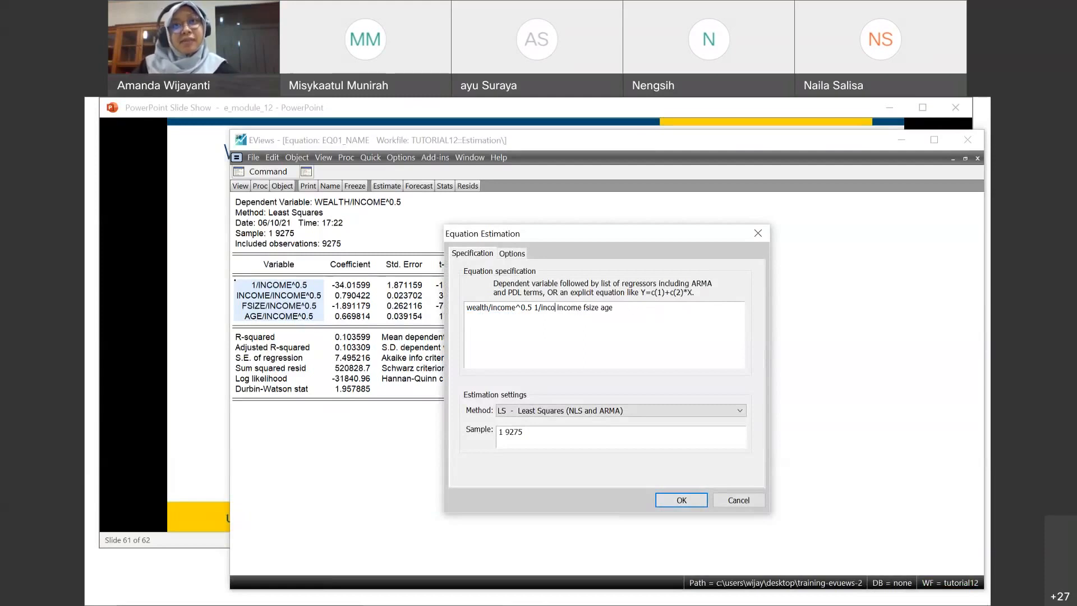
{"action": "key", "text": "BackSpace"}
{"action": "key", "text": "BackSpace"}
{"action": "key", "text": "BackSpace"}
{"action": "type", "text": "c"}
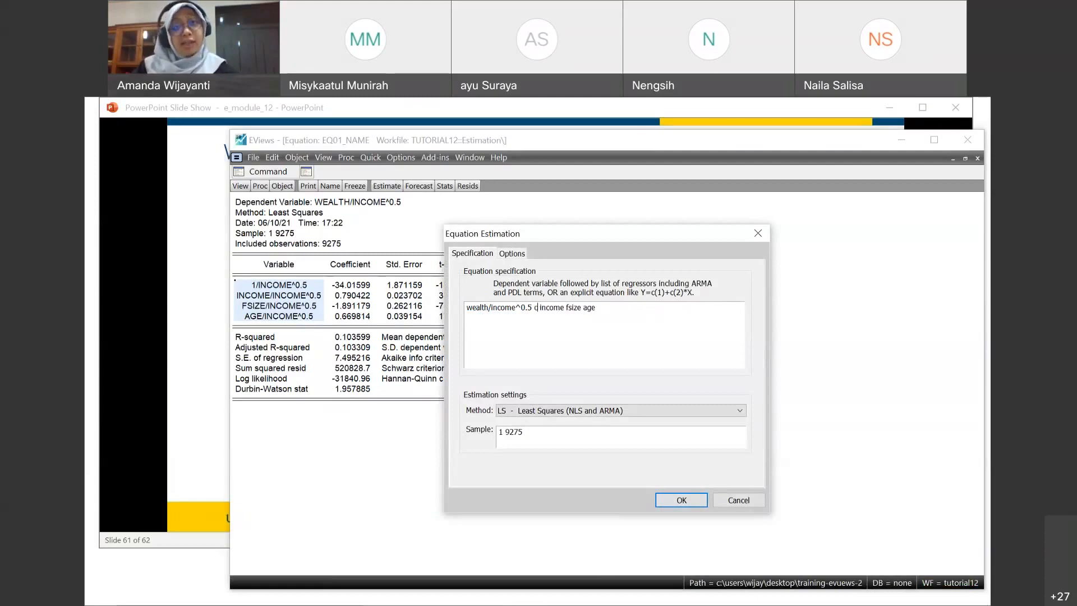
Step: Strip /income^0.5 from the dependent variable so the specification reads wealth c income fsize age
{"action": "key", "text": "BackSpace"}
{"action": "key", "text": "BackSpace"}
{"action": "key", "text": "BackSpace"}
{"action": "key", "text": "BackSpace"}
{"action": "key", "text": "BackSpace"}
{"action": "key", "text": "BackSpace"}
{"action": "key", "text": "BackSpace"}
{"action": "key", "text": "BackSpace"}
{"action": "key", "text": "BackSpace"}
{"action": "key", "text": "BackSpace"}
{"action": "key", "text": "BackSpace"}
{"action": "key", "text": "BackSpace"}
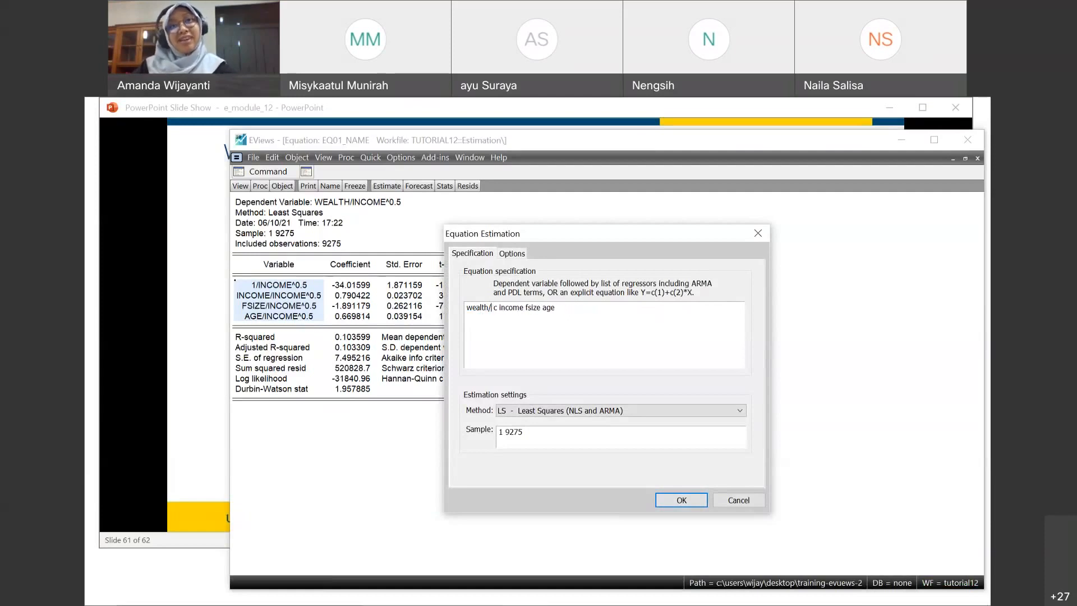
Step: Examine the available weight types in the estimation options and compare them with slide 61 in PowerPoint, returning to EViews
{"action": "left_click", "coordinate": [512, 253]}
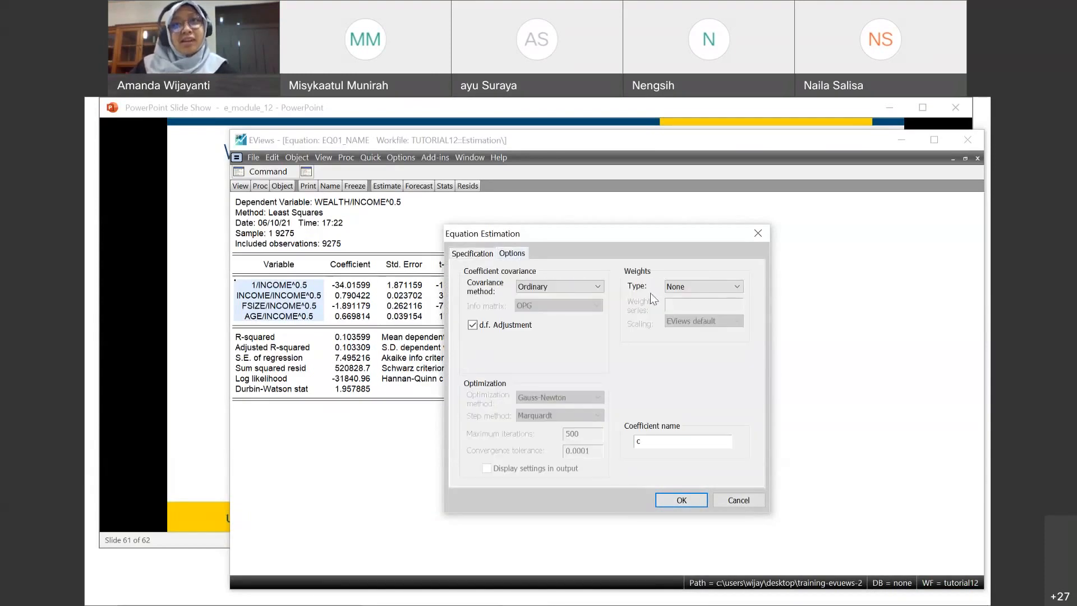
{"action": "left_click", "coordinate": [718, 286]}
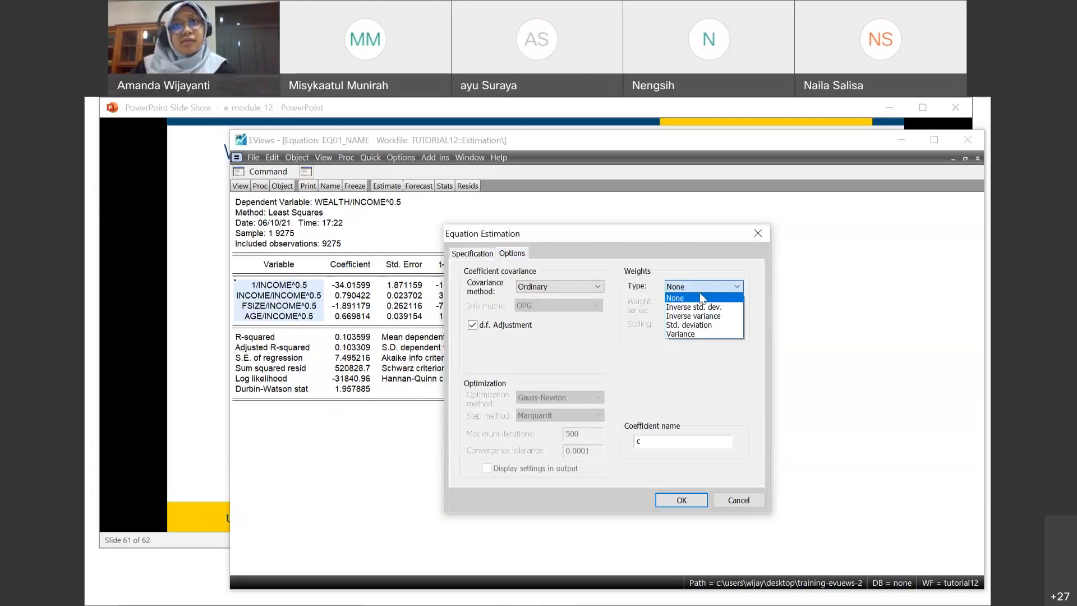
{"action": "left_click", "coordinate": [158, 374]}
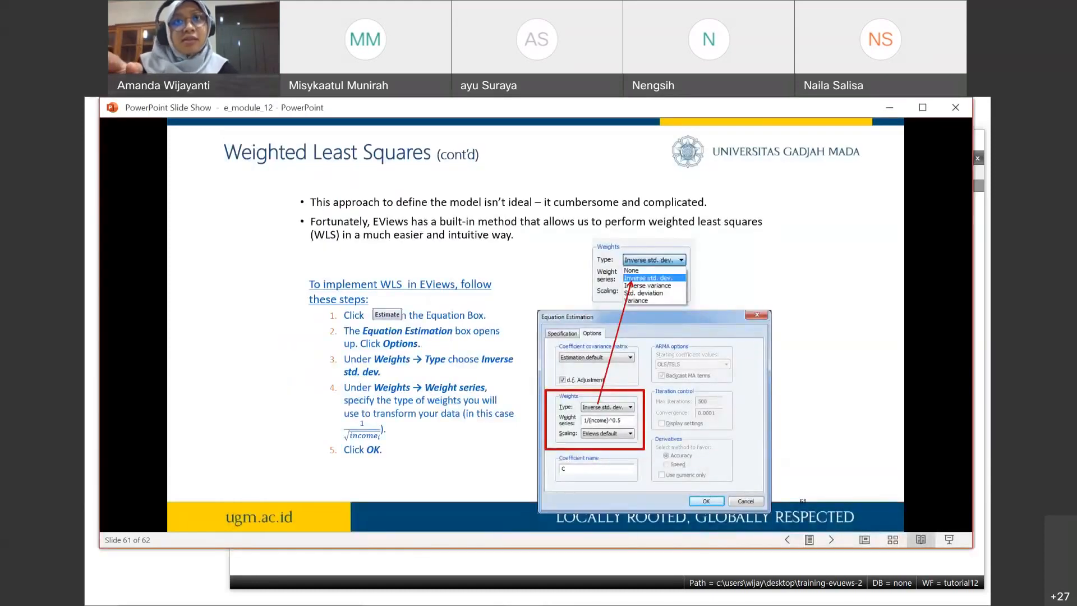
{"action": "key", "text": "Left"}
{"action": "key", "text": "Right"}
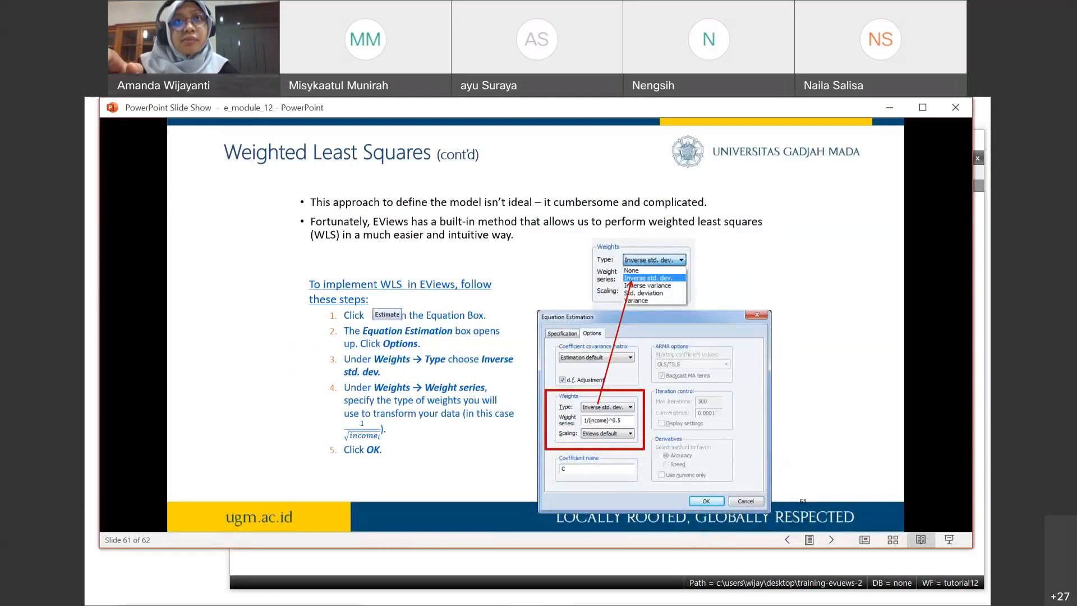
{"action": "mouse_move", "coordinate": [453, 585]}
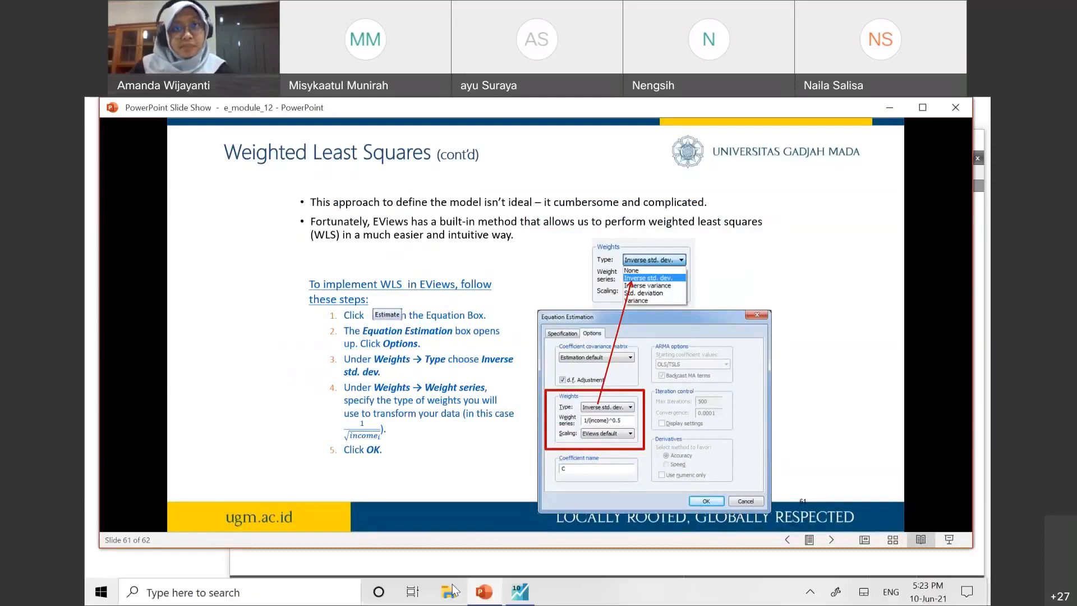
{"action": "left_click", "coordinate": [519, 592]}
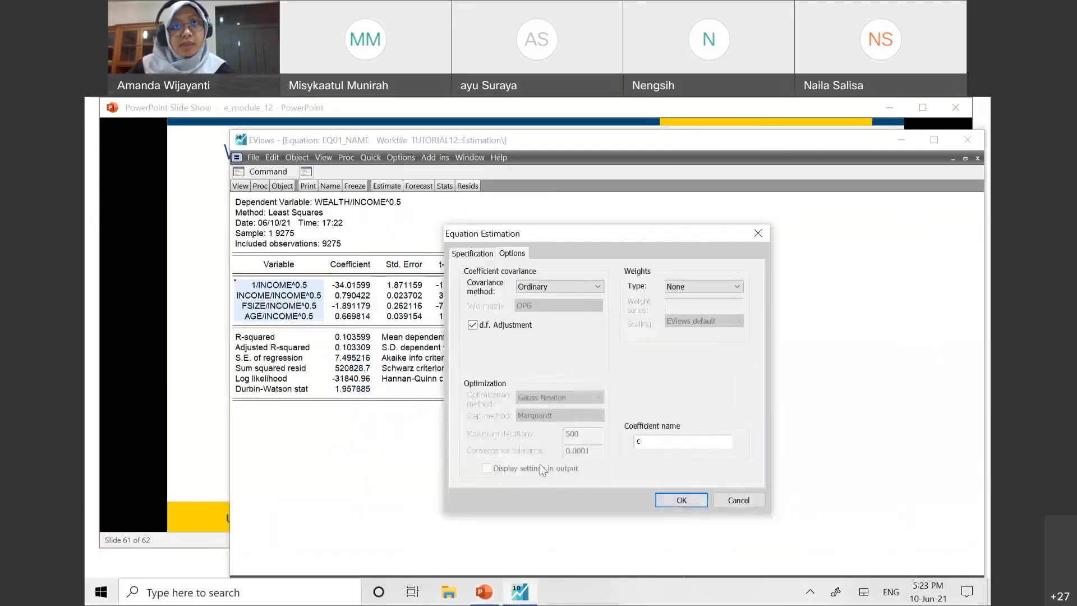
Step: Keep LS - Least Squares as the estimation method and set the weight type to Inverse std. dev
{"action": "left_click", "coordinate": [477, 254]}
{"action": "left_click", "coordinate": [557, 411]}
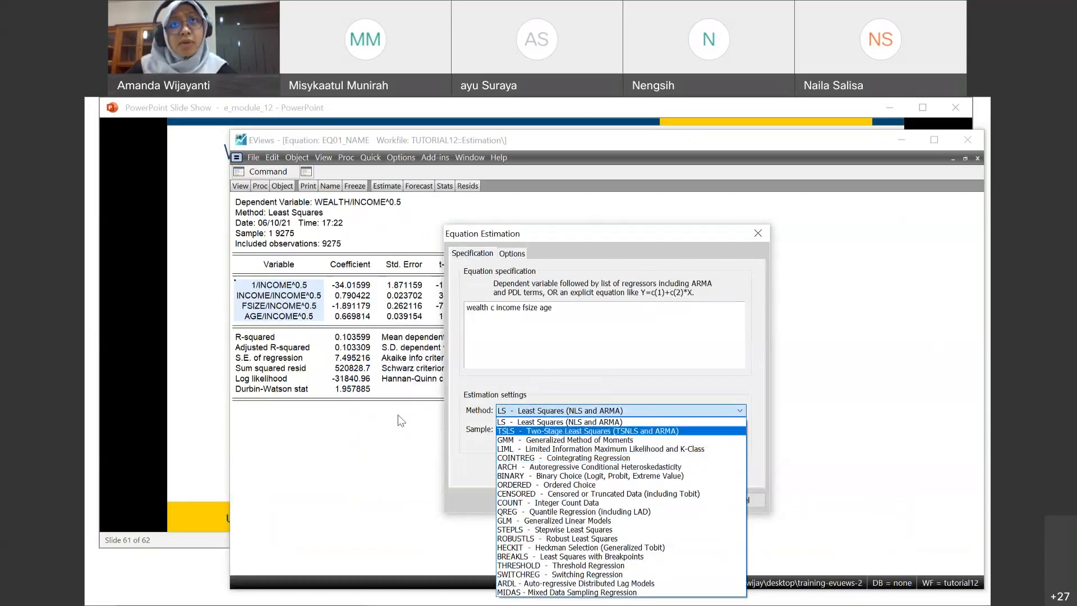
{"action": "left_click", "coordinate": [561, 422]}
{"action": "left_click", "coordinate": [508, 258]}
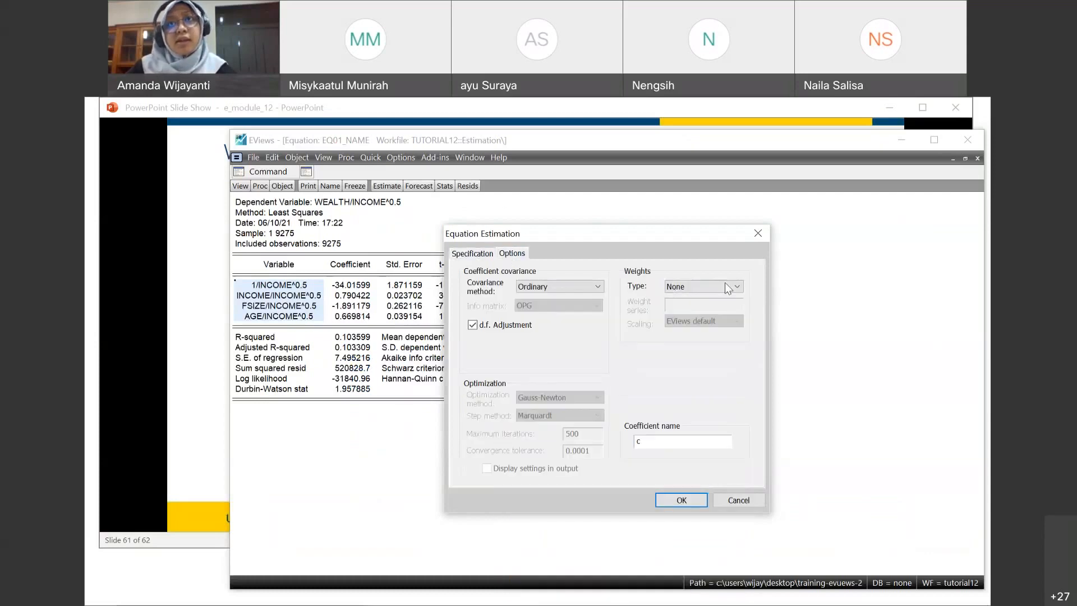
{"action": "left_click", "coordinate": [726, 285]}
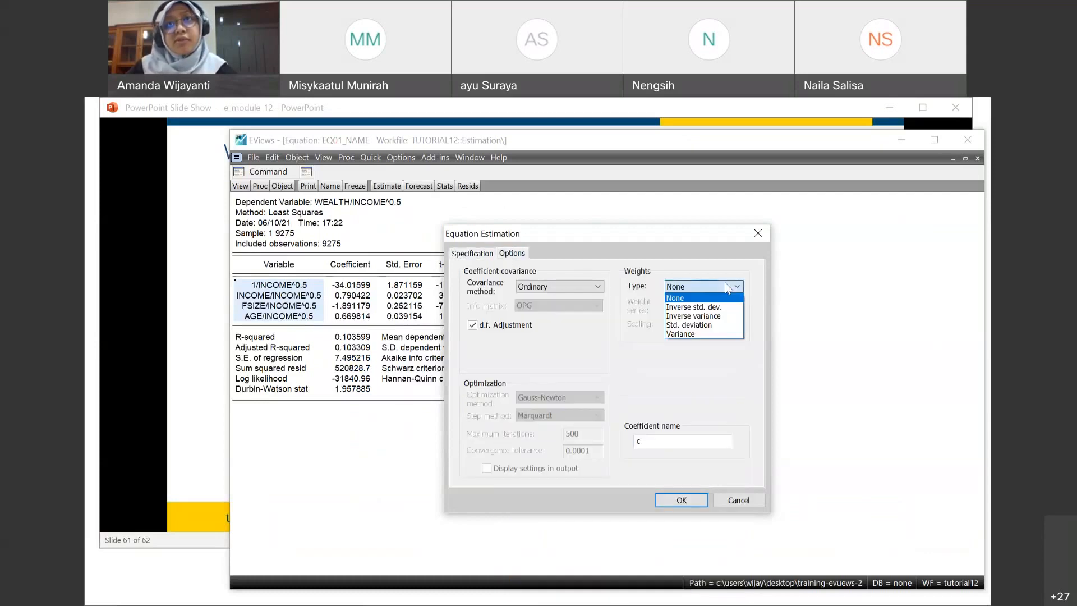
{"action": "left_click", "coordinate": [712, 308]}
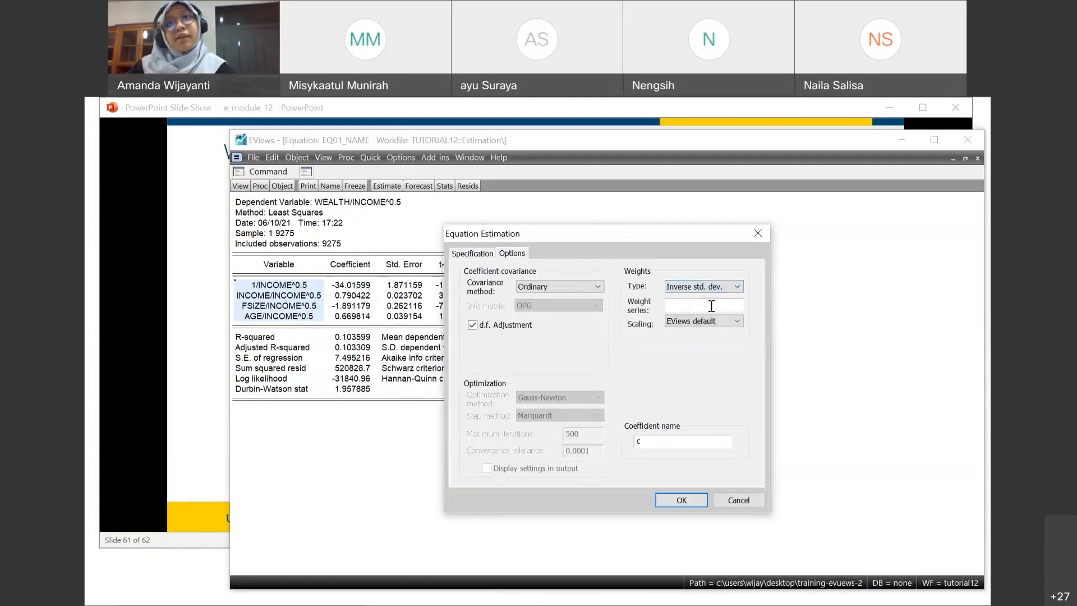
Step: Check slide 61 in PowerPoint, enter 1/income^0.5 as the weight series in EViews and estimate the equation
{"action": "left_click", "coordinate": [156, 284]}
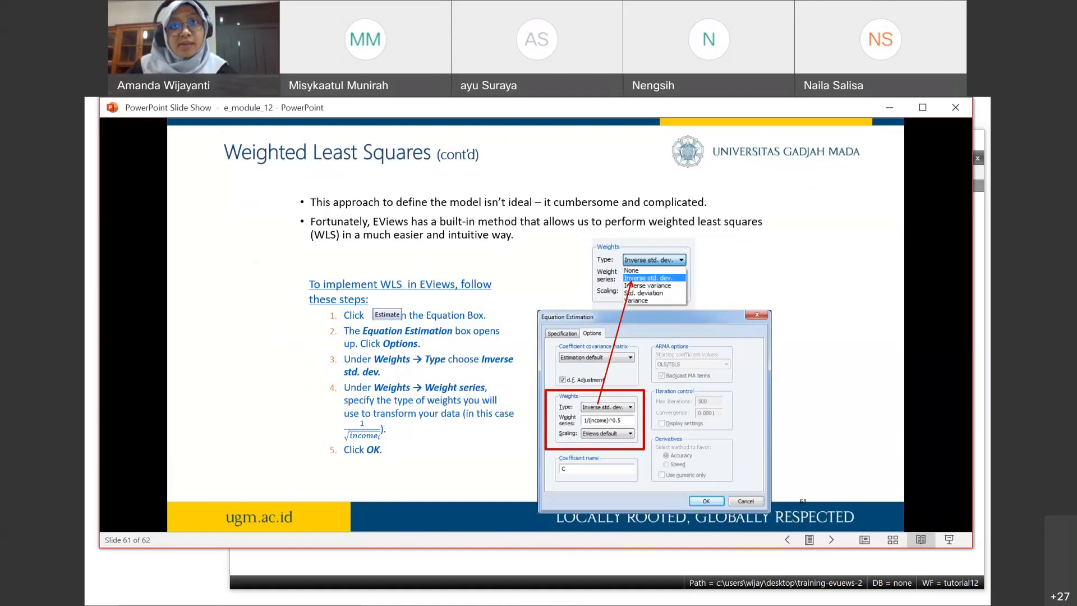
{"action": "left_click", "coordinate": [527, 594]}
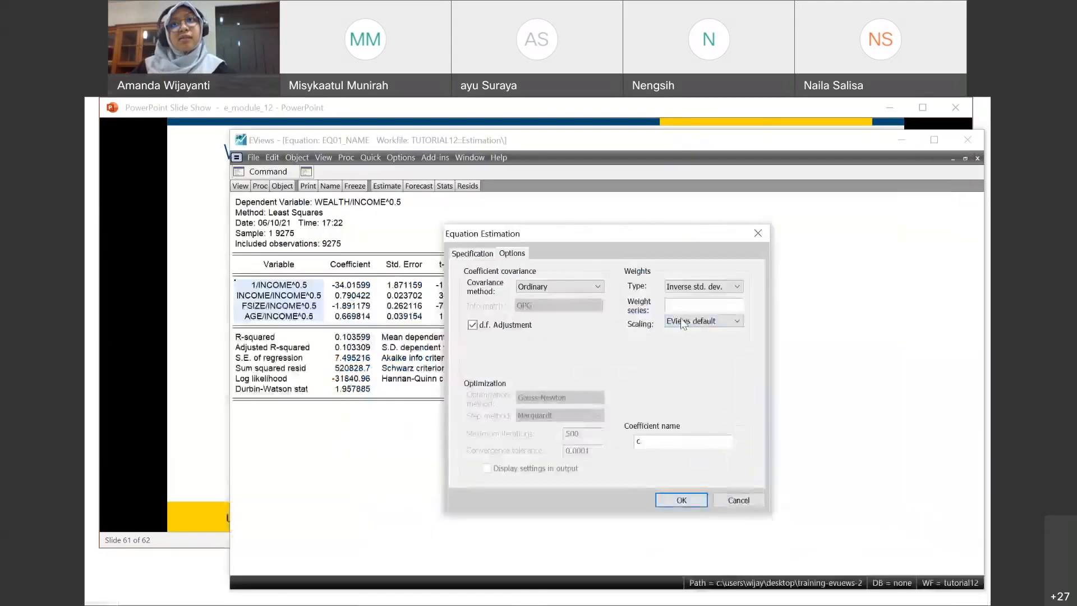
{"action": "left_click", "coordinate": [685, 304]}
{"action": "type", "text": "1/income"}
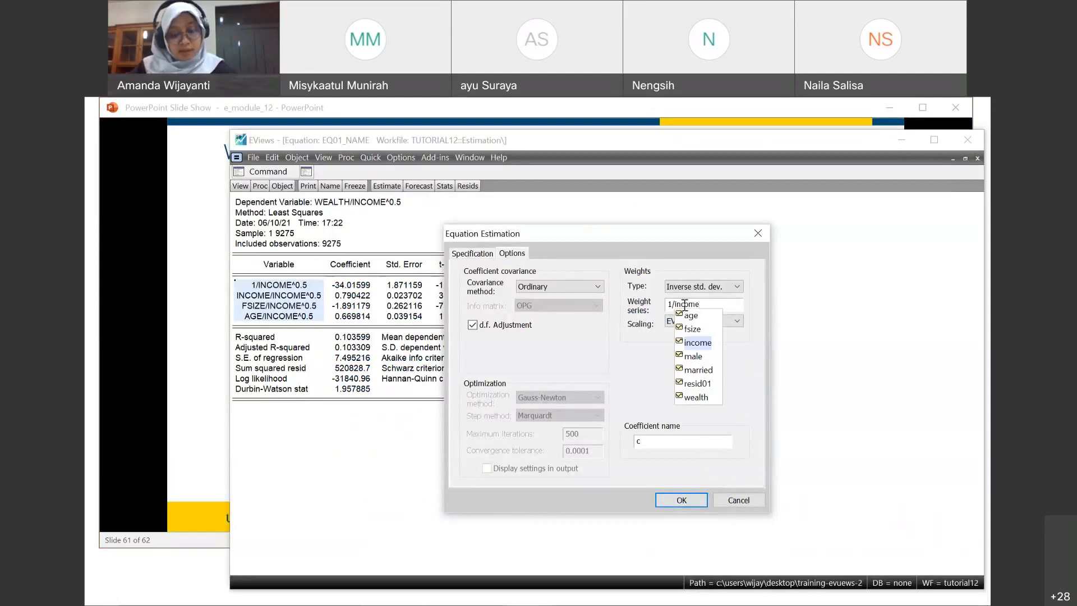
{"action": "type", "text": "^0.5"}
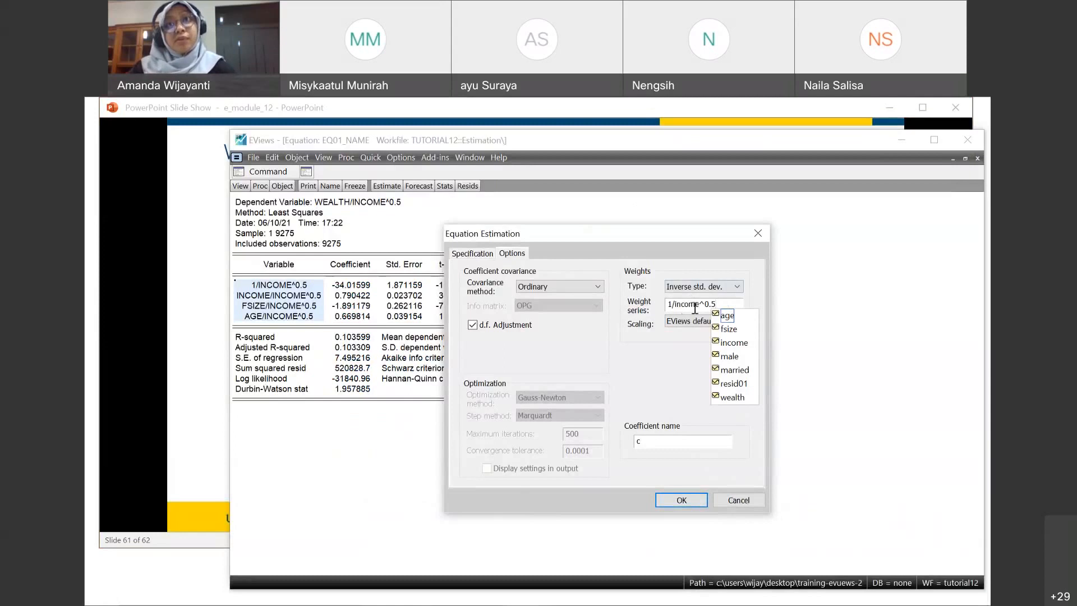
{"action": "left_click", "coordinate": [713, 304]}
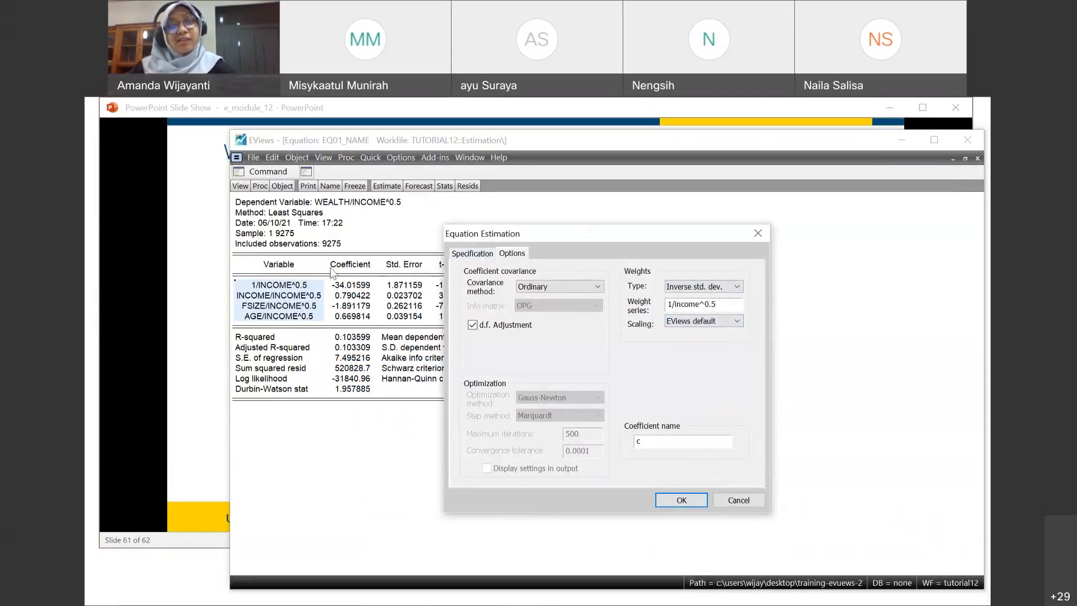
{"action": "left_click", "coordinate": [680, 501]}
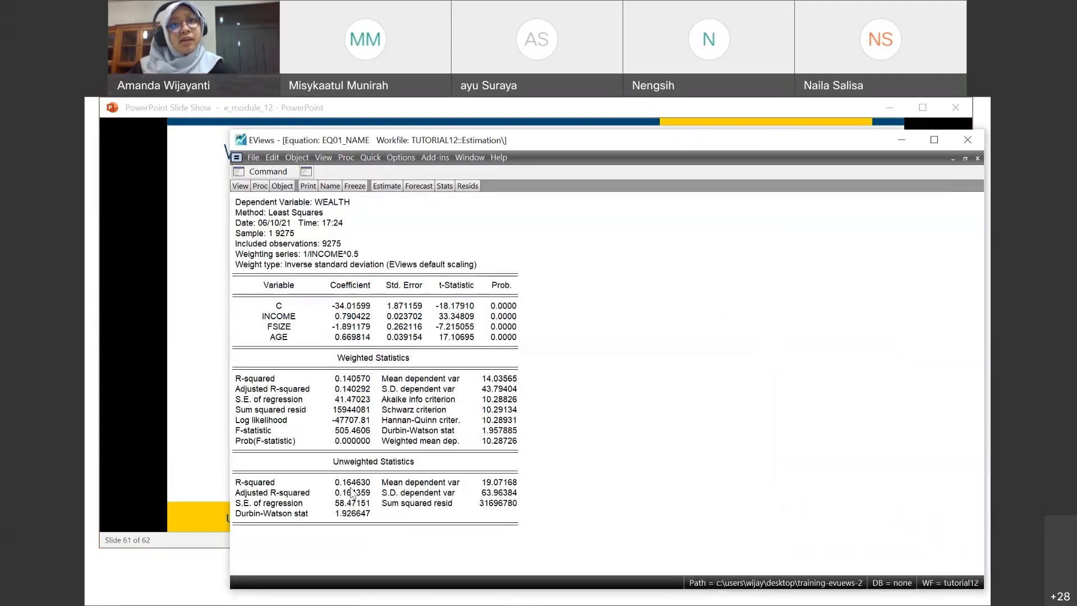
Step: Review the weighted and unweighted statistics in the regression output and compare their R-squared values
{"action": "left_click_drag", "start_coordinate": [235, 353], "coordinate": [462, 442]}
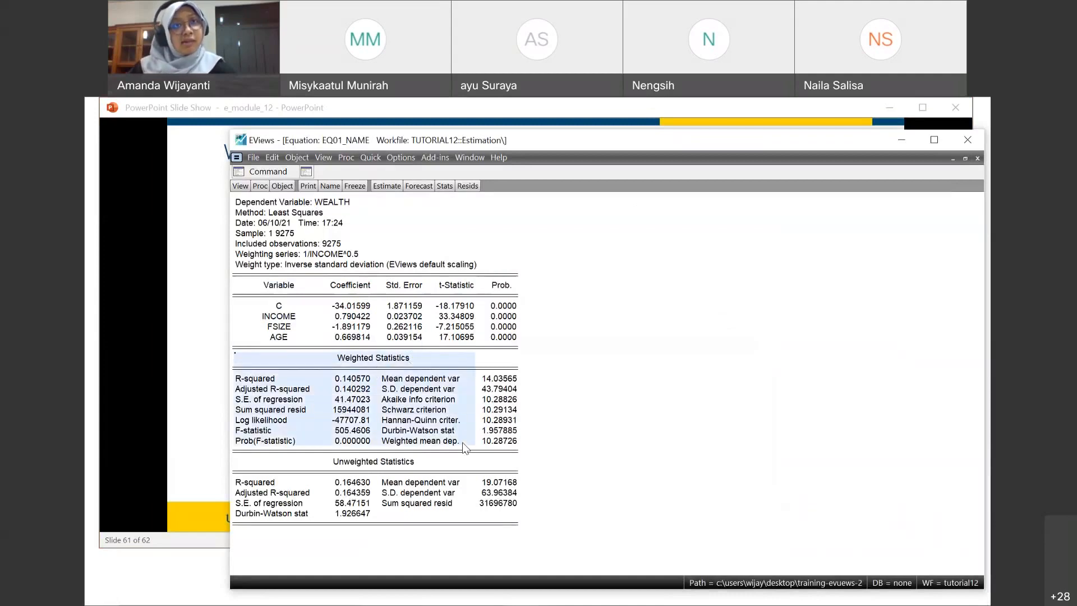
{"action": "left_click_drag", "start_coordinate": [282, 469], "coordinate": [437, 515]}
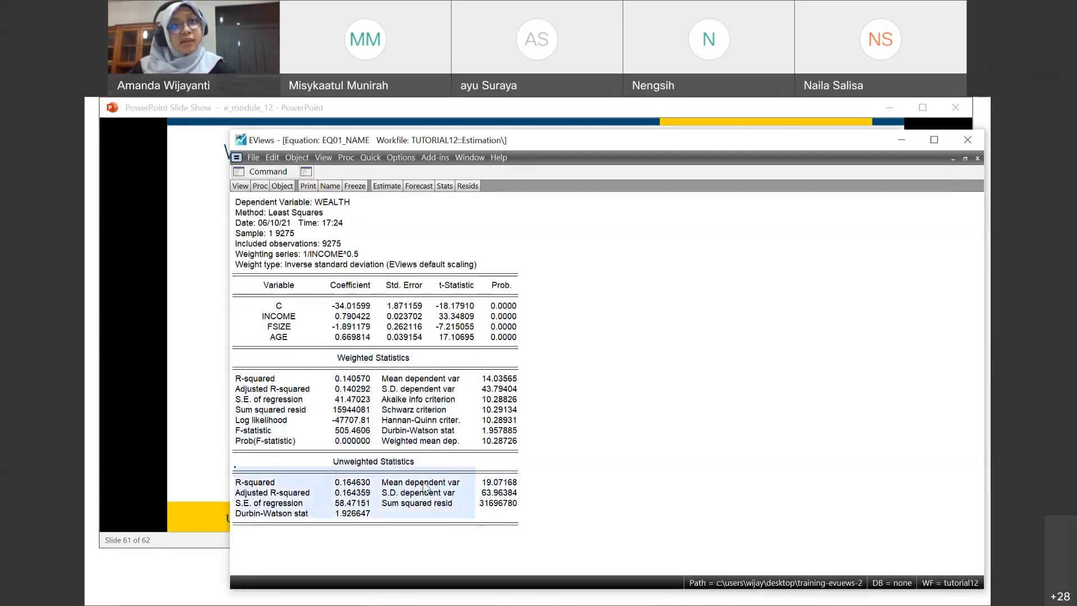
{"action": "left_click", "coordinate": [337, 378]}
{"action": "left_click", "coordinate": [352, 482]}
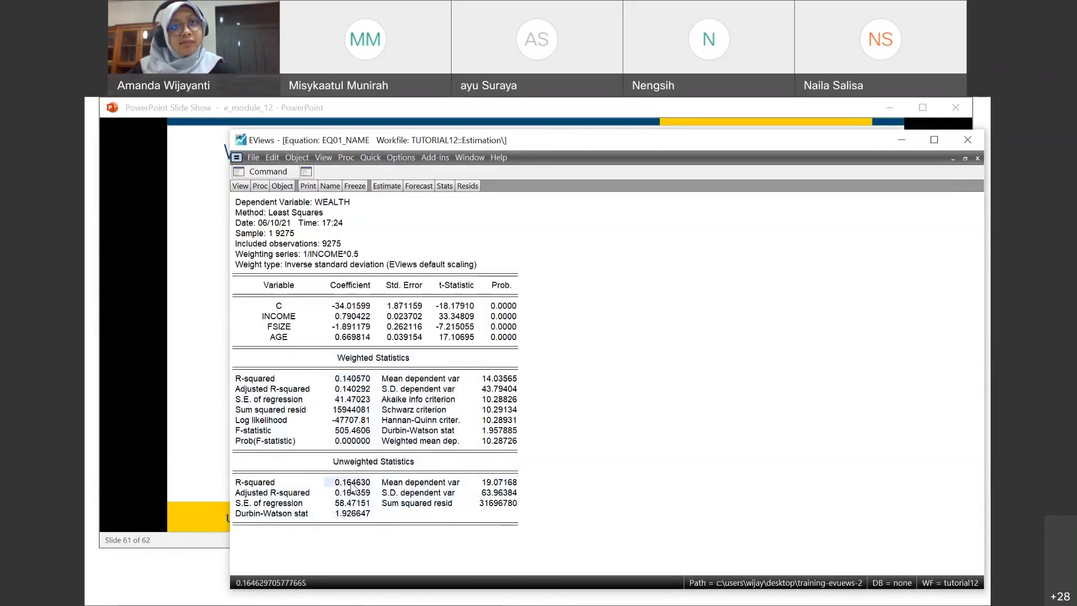
Step: Compare the weighting series and weight type lines in the EViews output with slide 62 in PowerPoint
{"action": "left_click", "coordinate": [204, 334]}
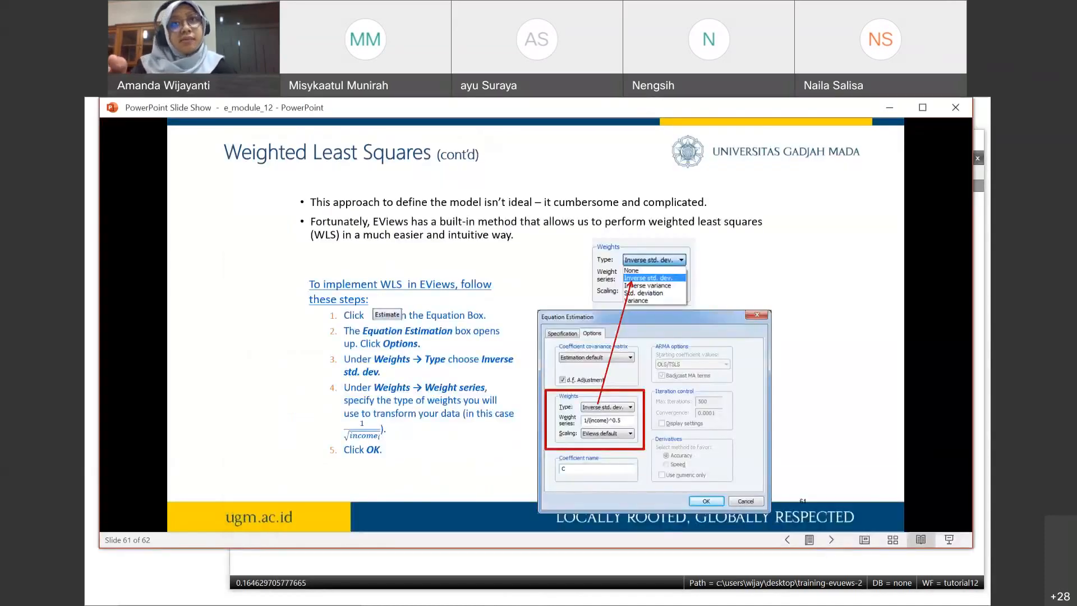
{"action": "key", "text": "Right"}
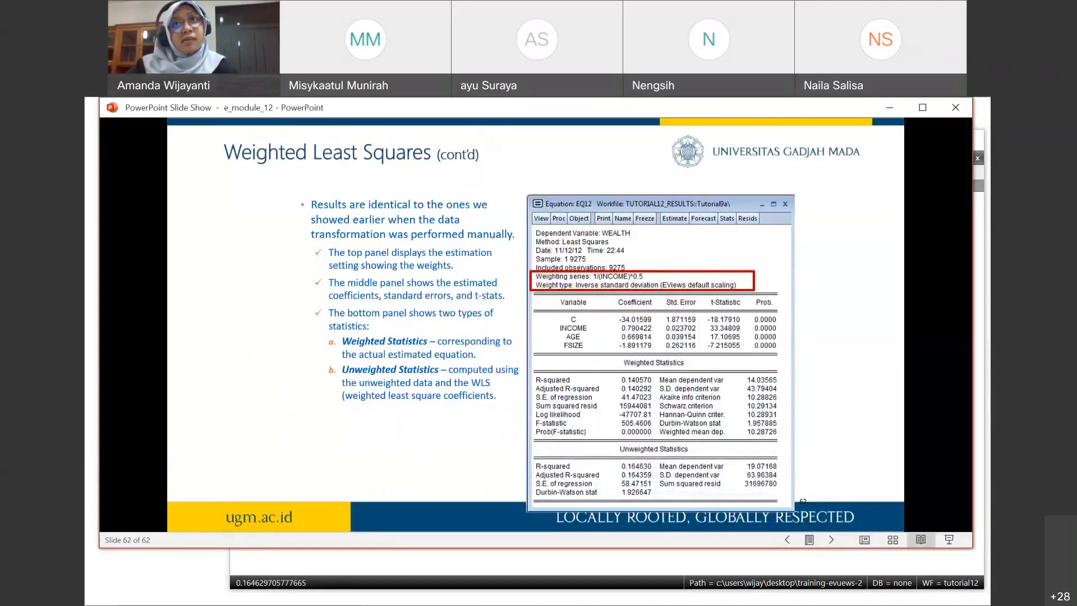
{"action": "left_click", "coordinate": [509, 594]}
{"action": "left_click_drag", "start_coordinate": [283, 264], "coordinate": [471, 263]}
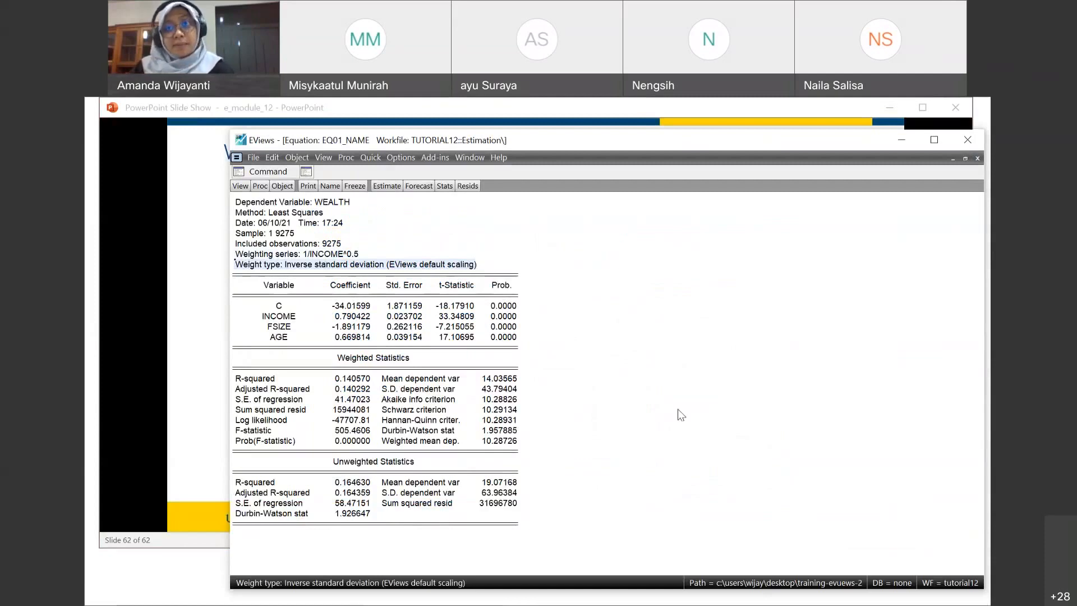
{"action": "left_click", "coordinate": [146, 289]}
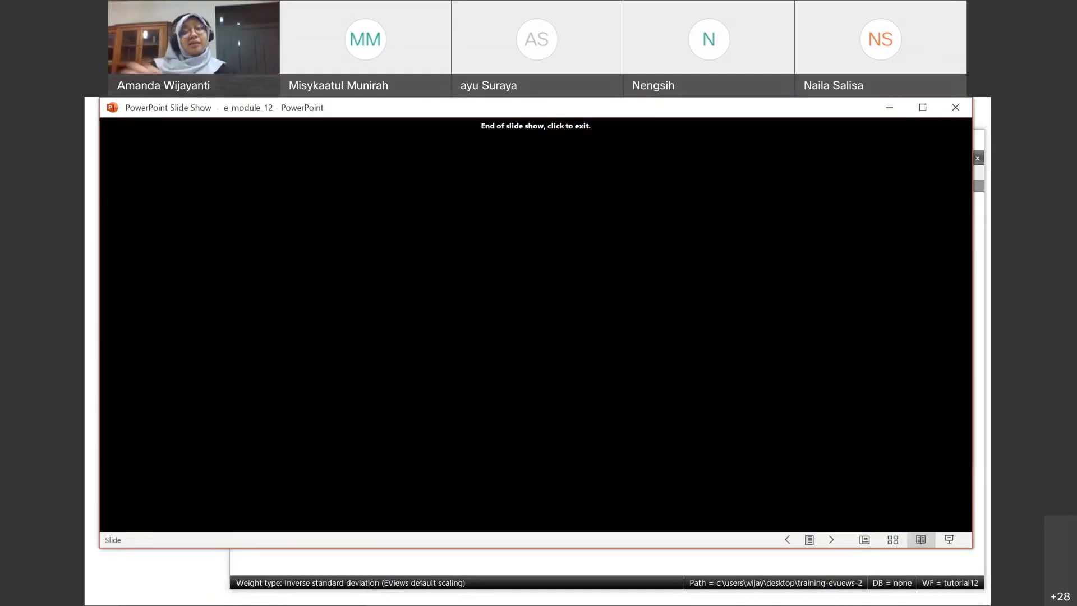
{"action": "key", "text": "Left"}
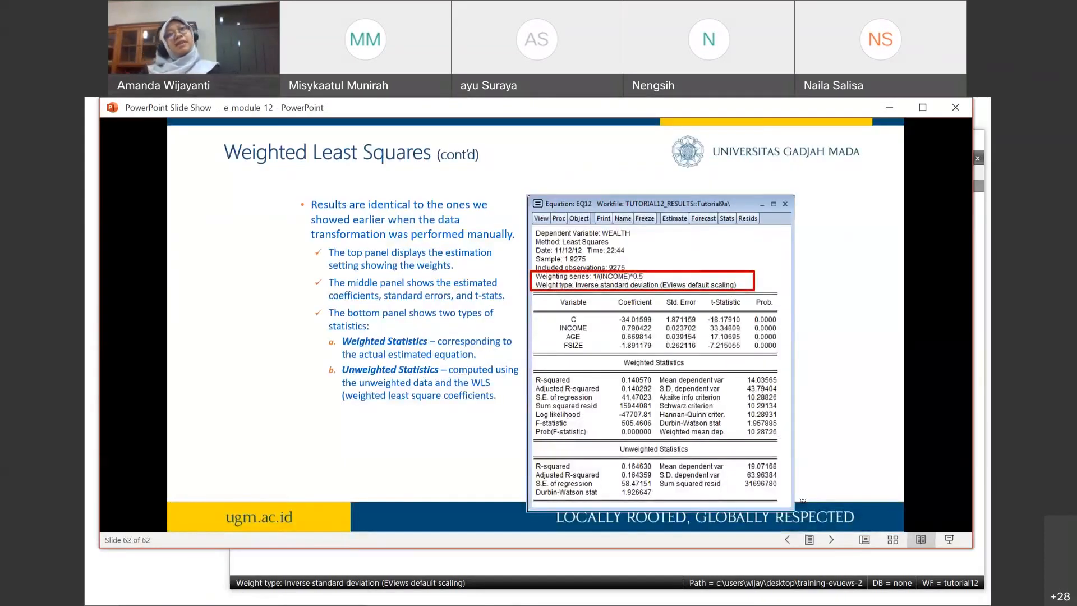